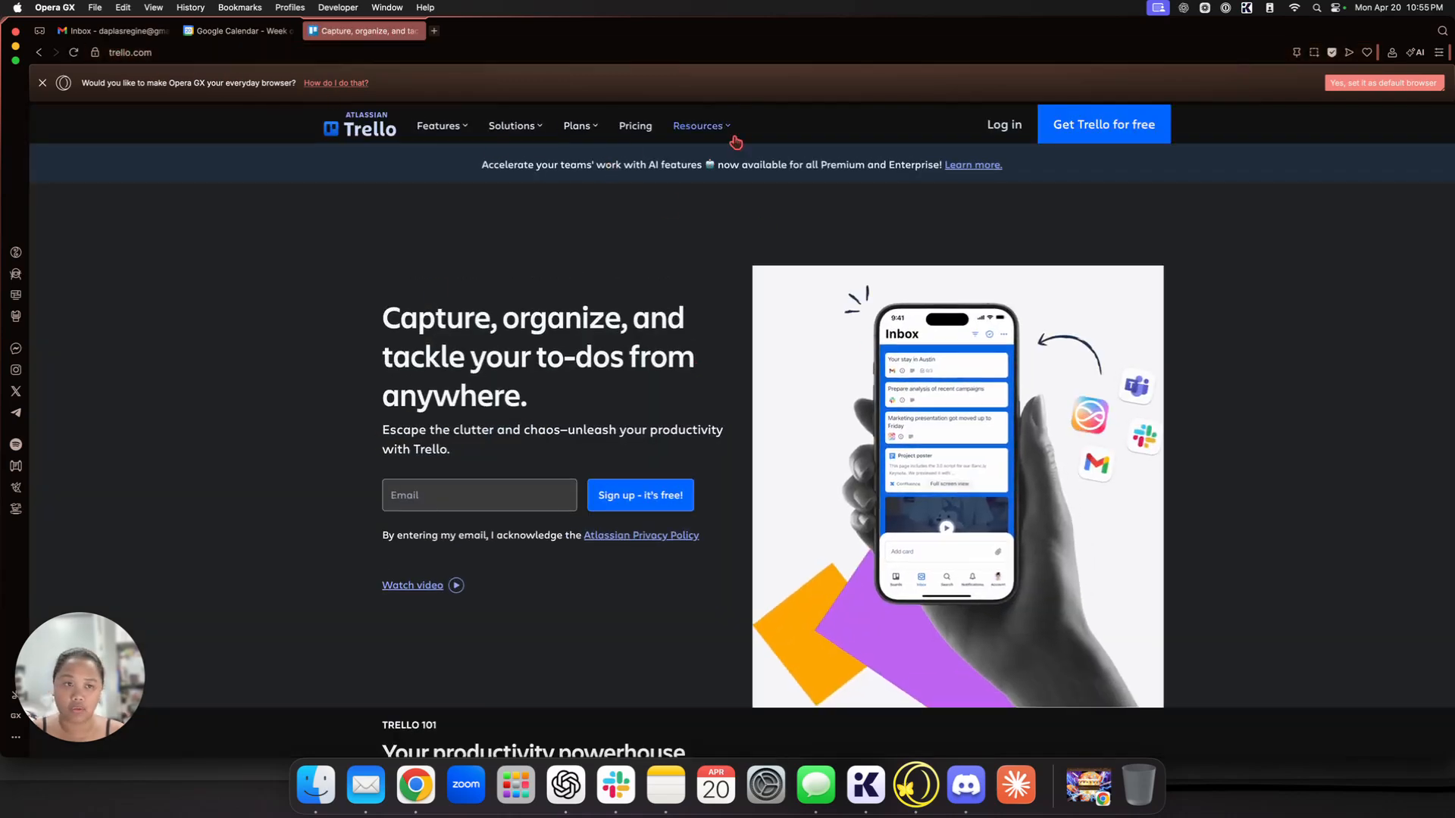
Step: Start a free Trello sign-up from the trello.com homepage
{"action": "left_click", "coordinate": [1070, 139]}
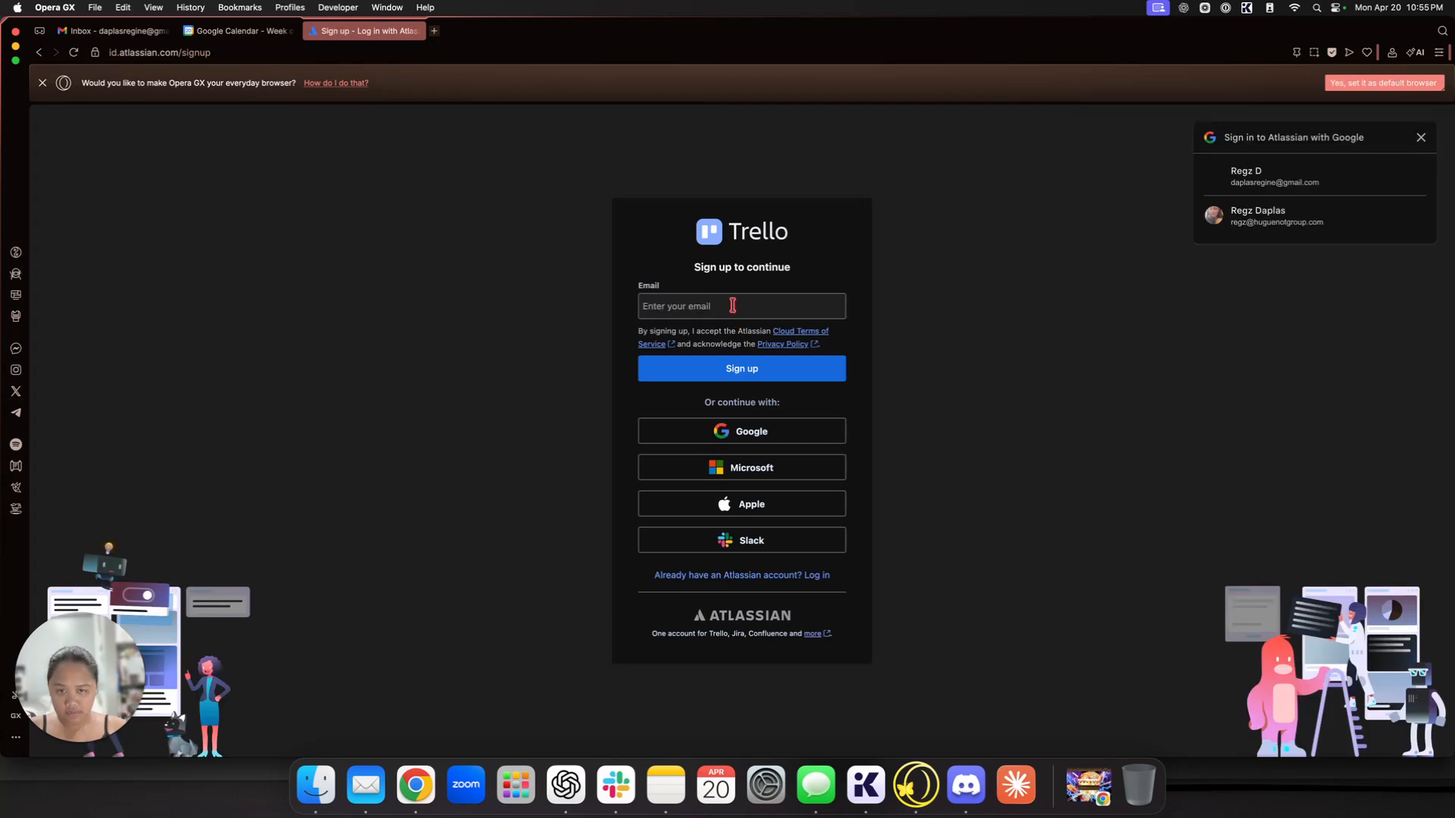
Step: Enter the saved account email and continue to the password step
{"action": "left_click", "coordinate": [731, 305]}
{"action": "type", "text": "daplas"}
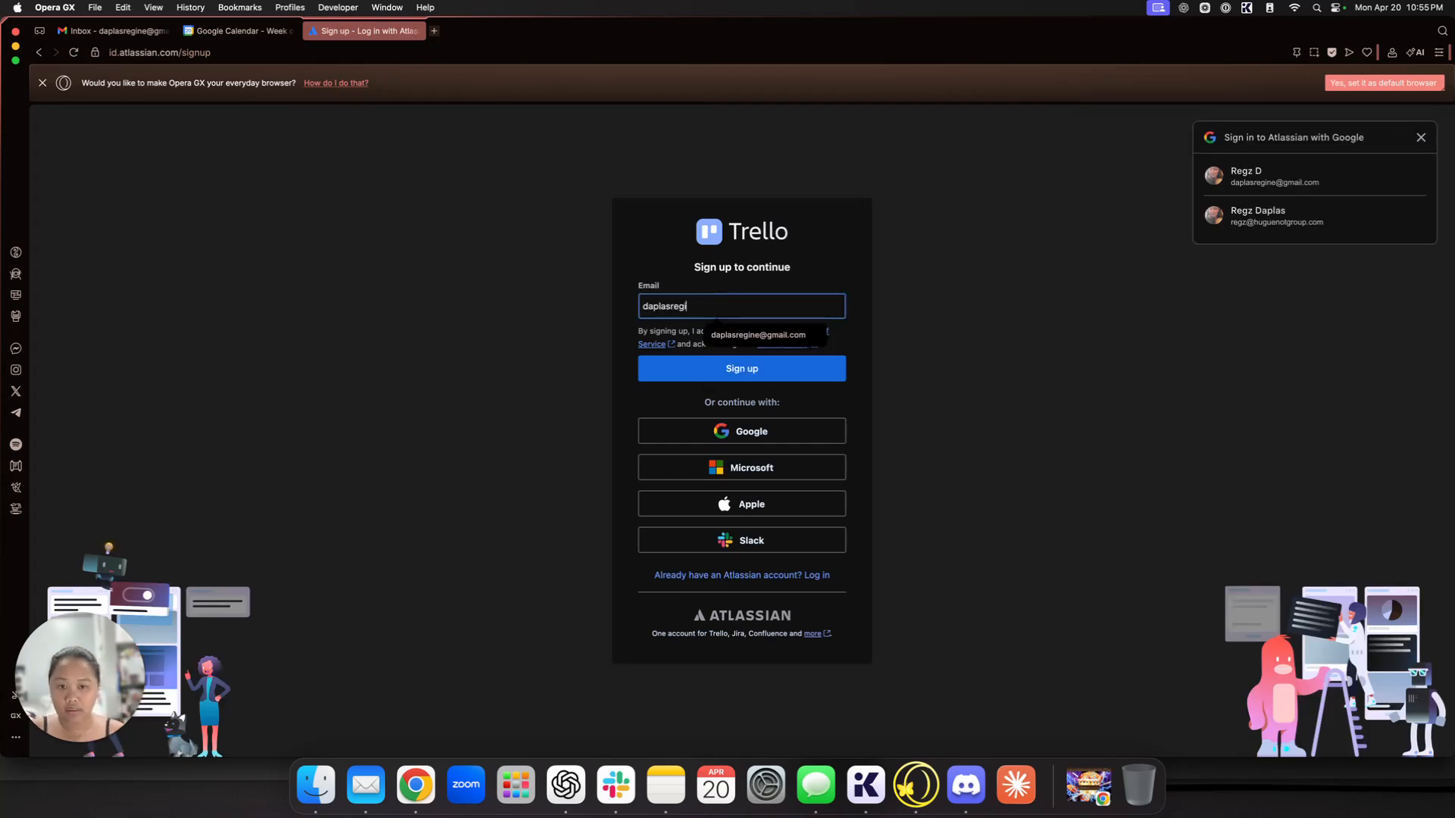
{"action": "type", "text": "regi"}
{"action": "left_click", "coordinate": [777, 341]}
{"action": "left_click", "coordinate": [748, 370]}
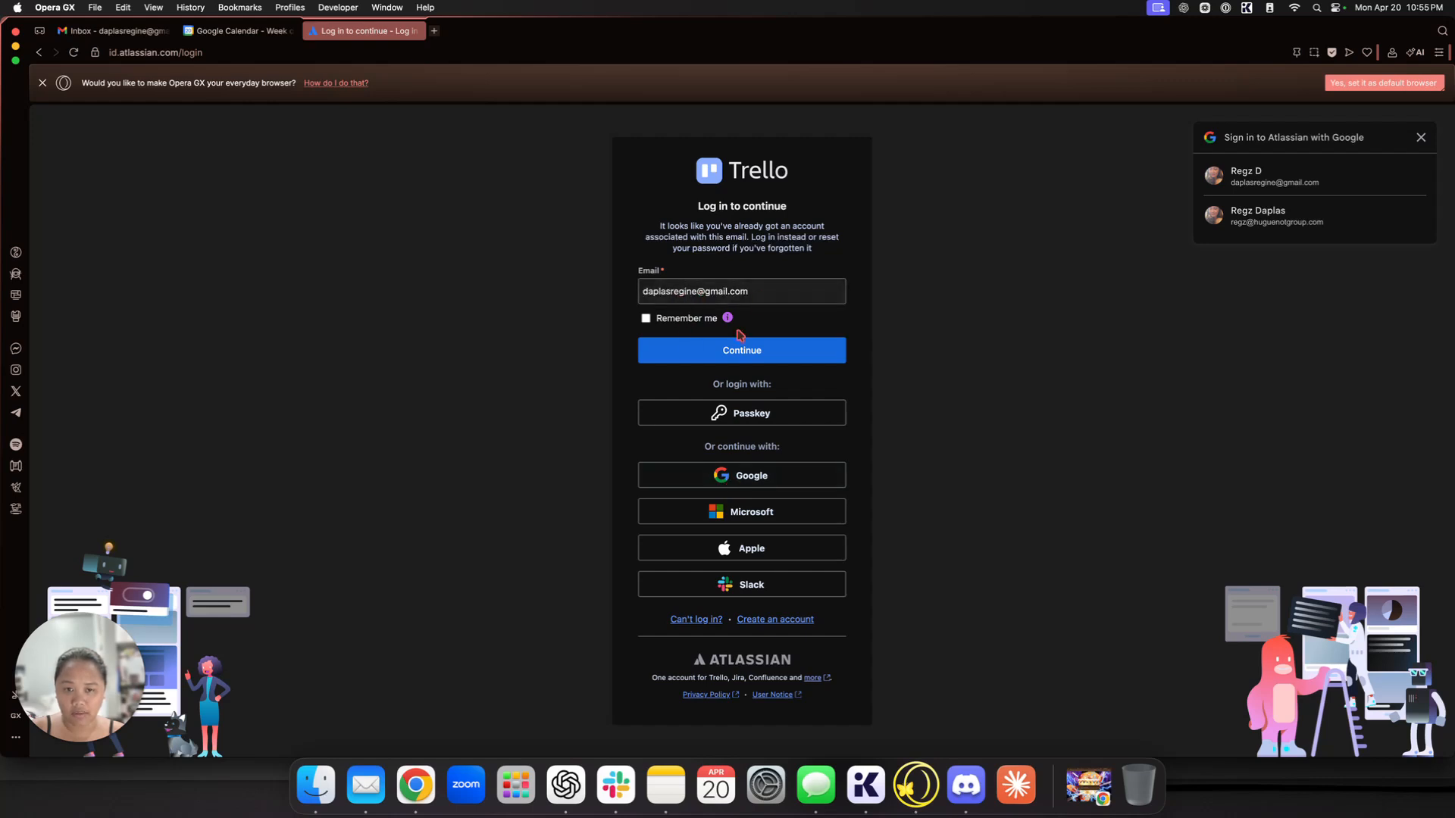
{"action": "left_click", "coordinate": [730, 352]}
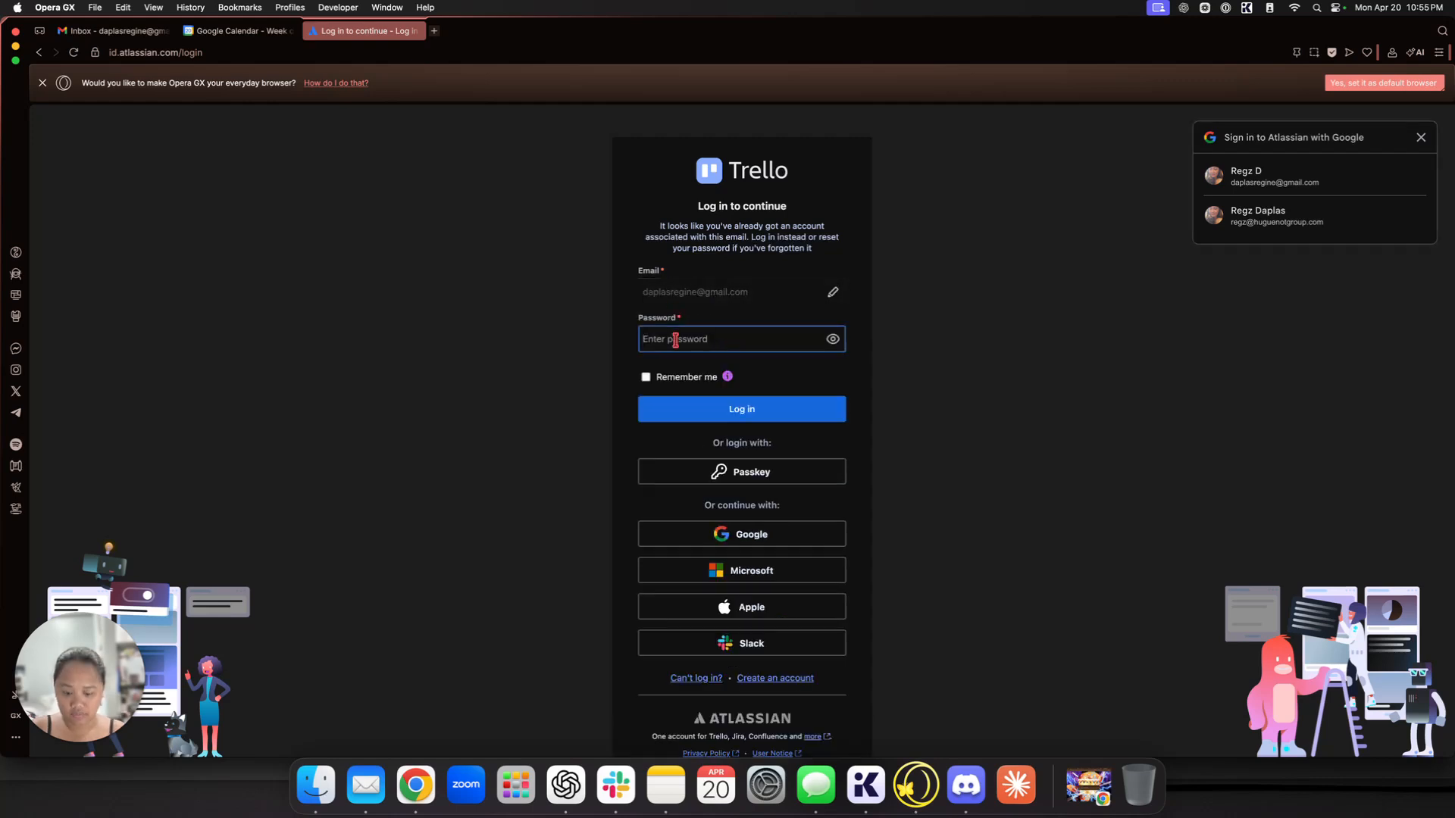
Step: Try the account password, then go to 'Can't log in?' after it's rejected
{"action": "type", "text": "••"}
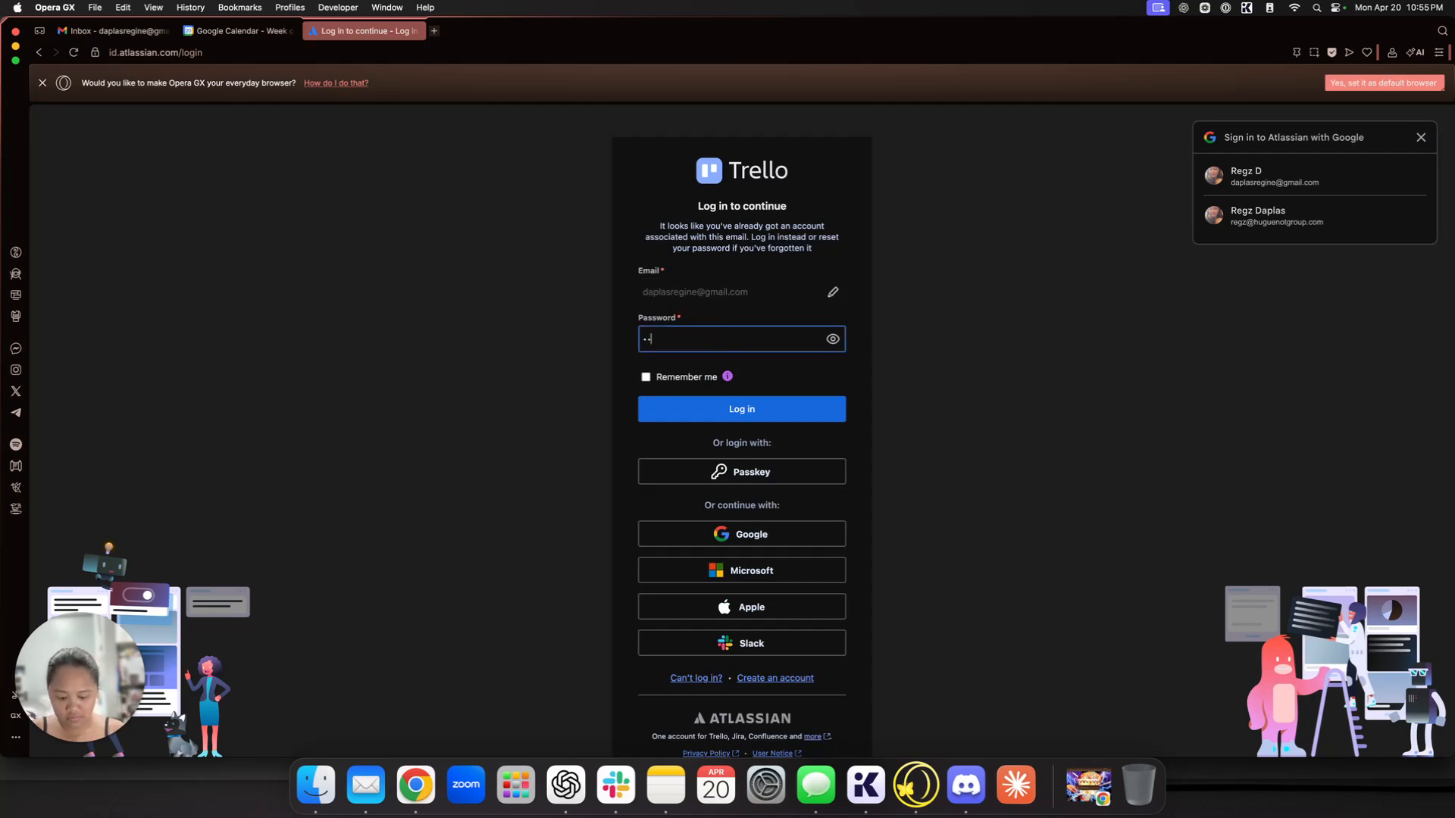
{"action": "type", "text": "•••••••••"}
{"action": "key", "text": "Return"}
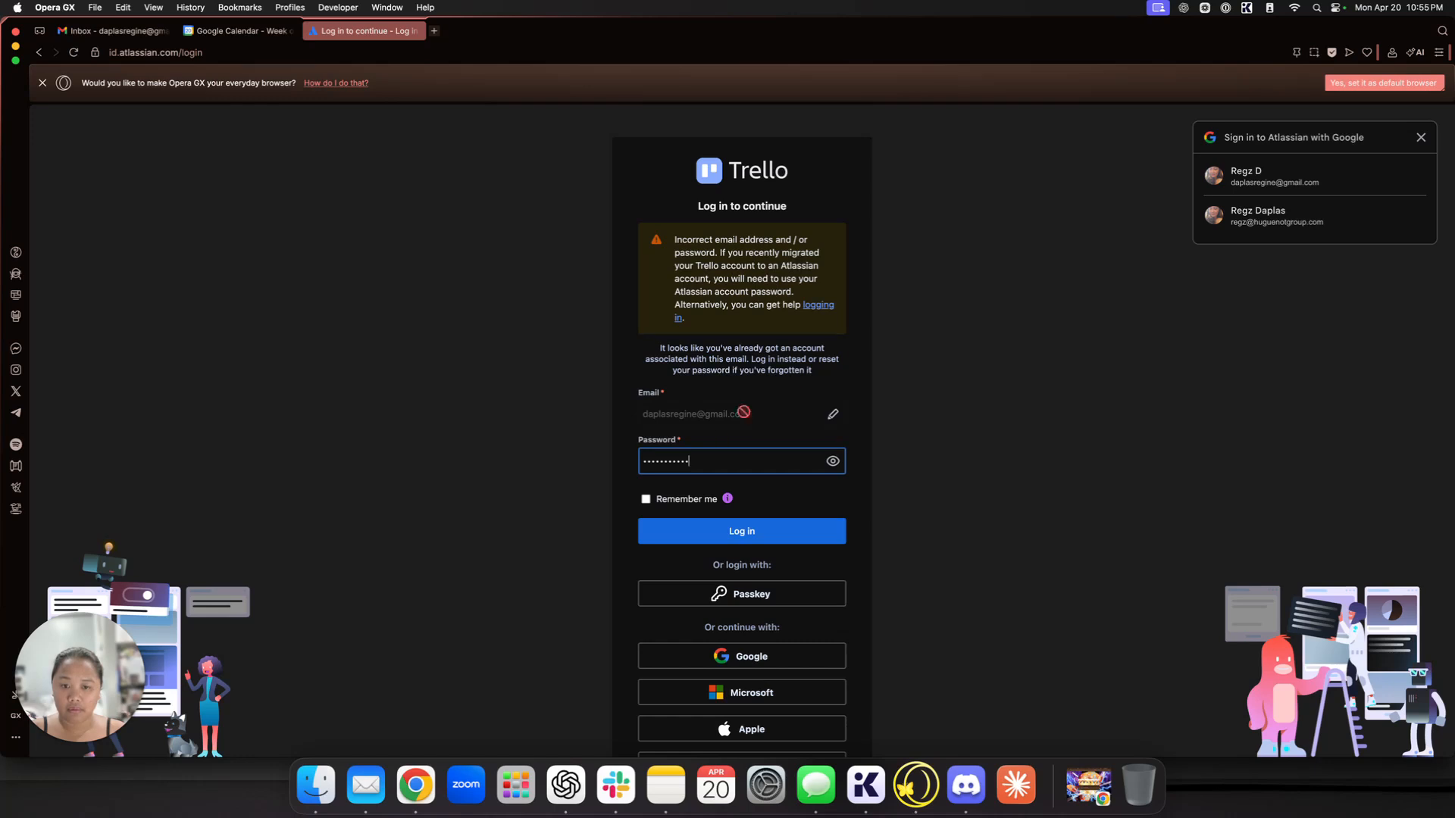
{"action": "scroll", "coordinate": [763, 601], "scroll_direction": "down", "scroll_amount": 1}
{"action": "scroll", "coordinate": [825, 440], "scroll_direction": "down", "scroll_amount": 4}
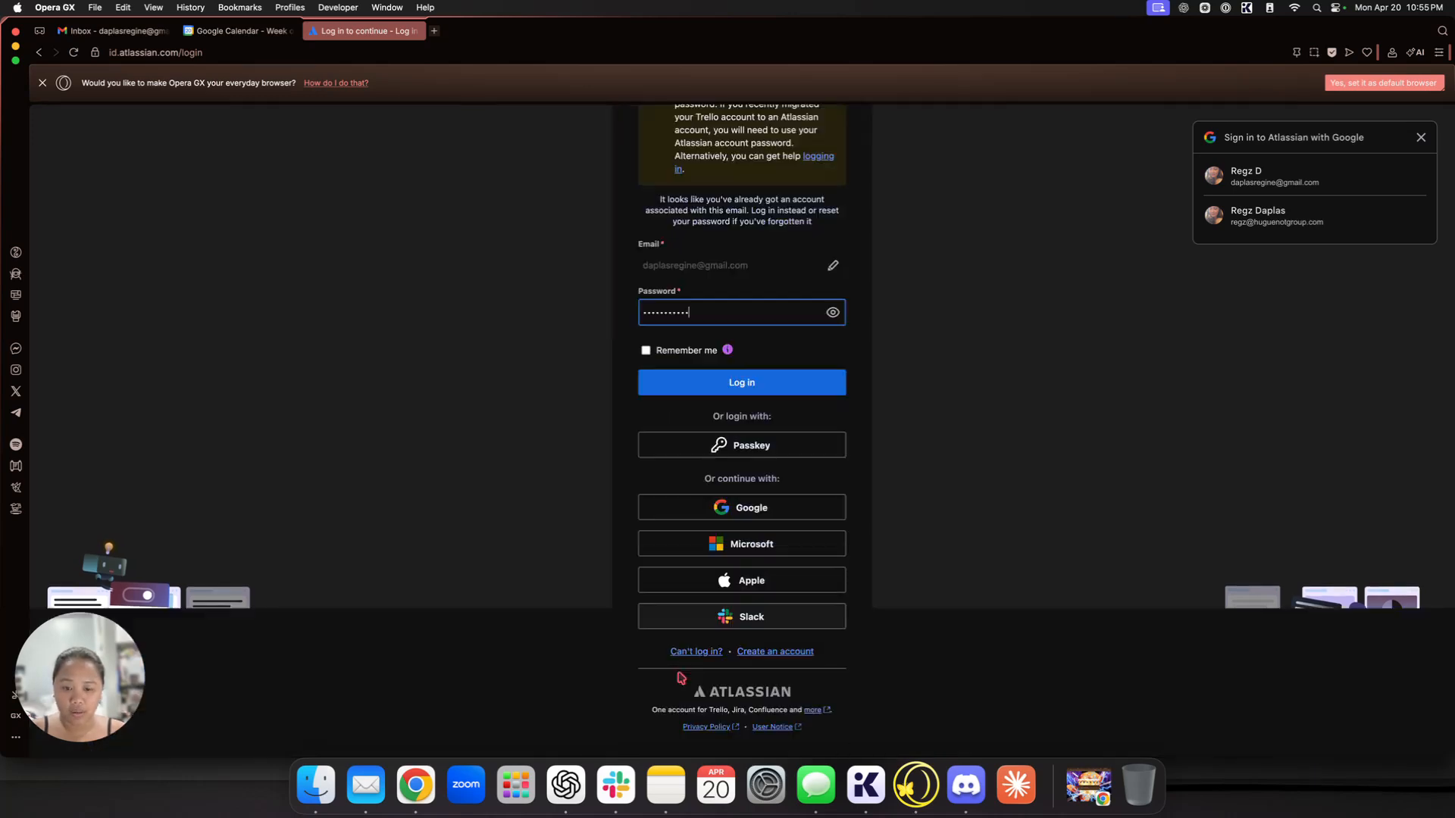
{"action": "left_click", "coordinate": [692, 656]}
Step: Send the recovery link and set a new strong account password
{"action": "left_click", "coordinate": [758, 459]}
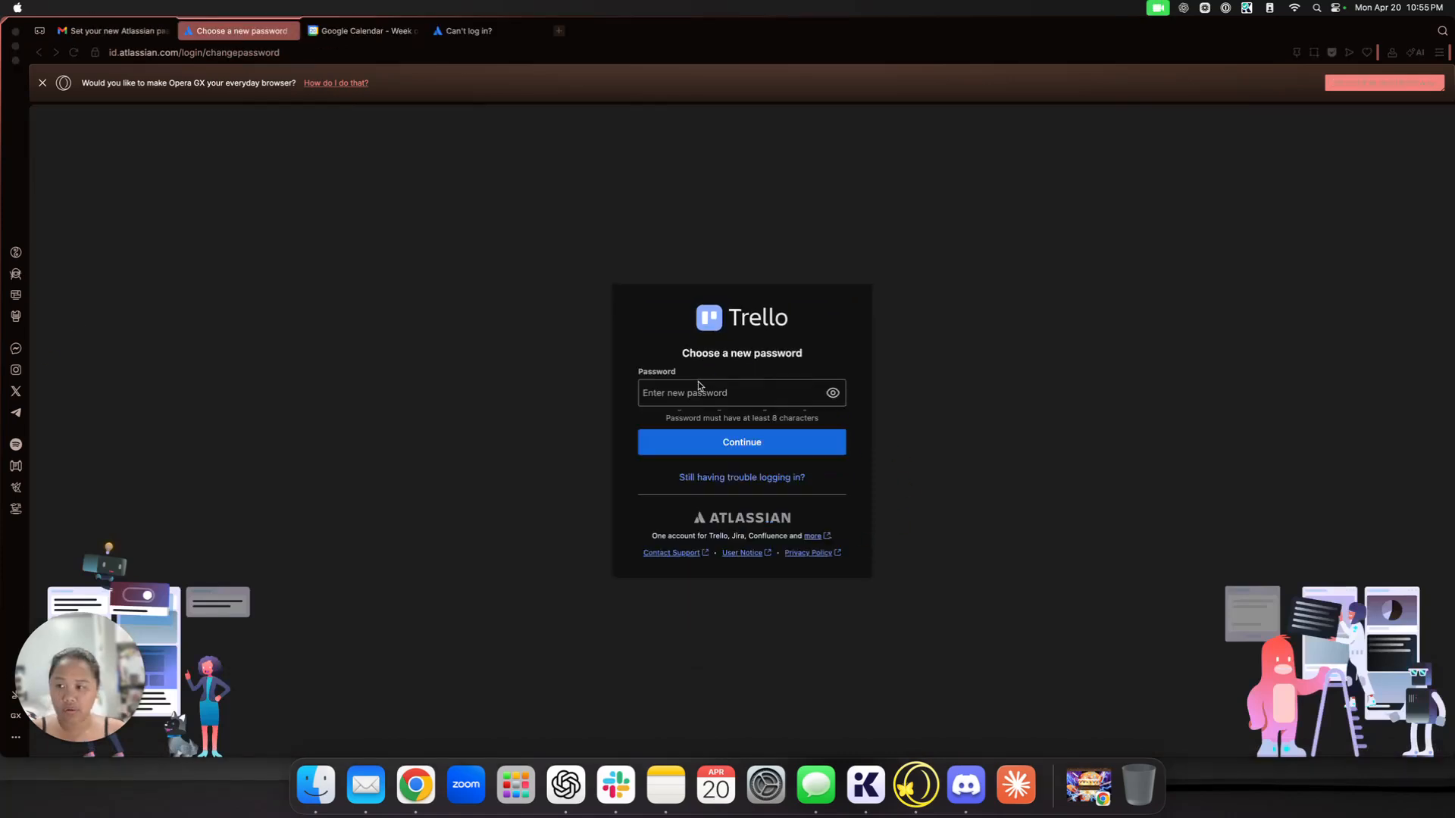
{"action": "left_click", "coordinate": [698, 385]}
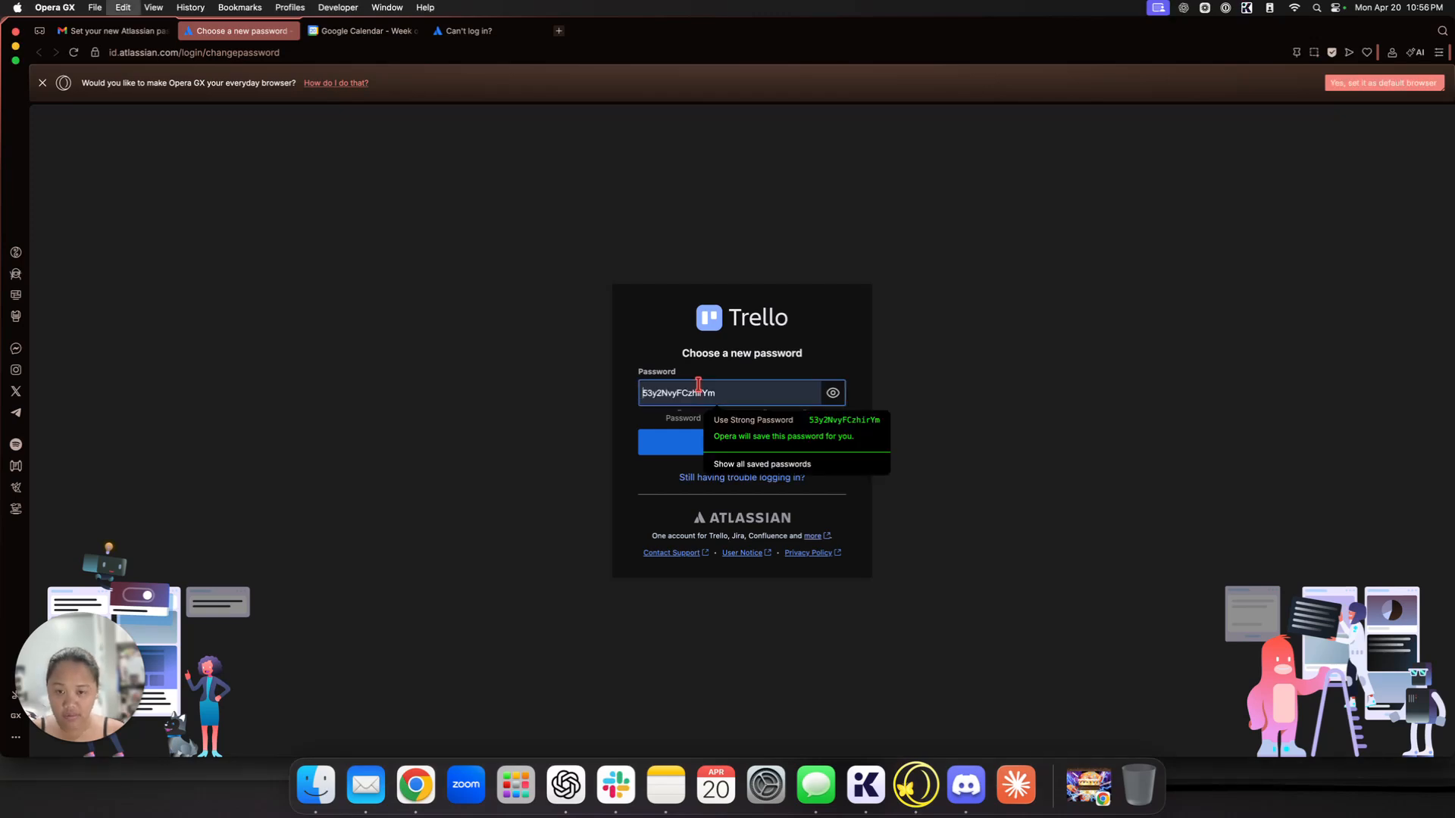
{"action": "key", "text": "Escape"}
{"action": "type", "text": "•••••••••••"}
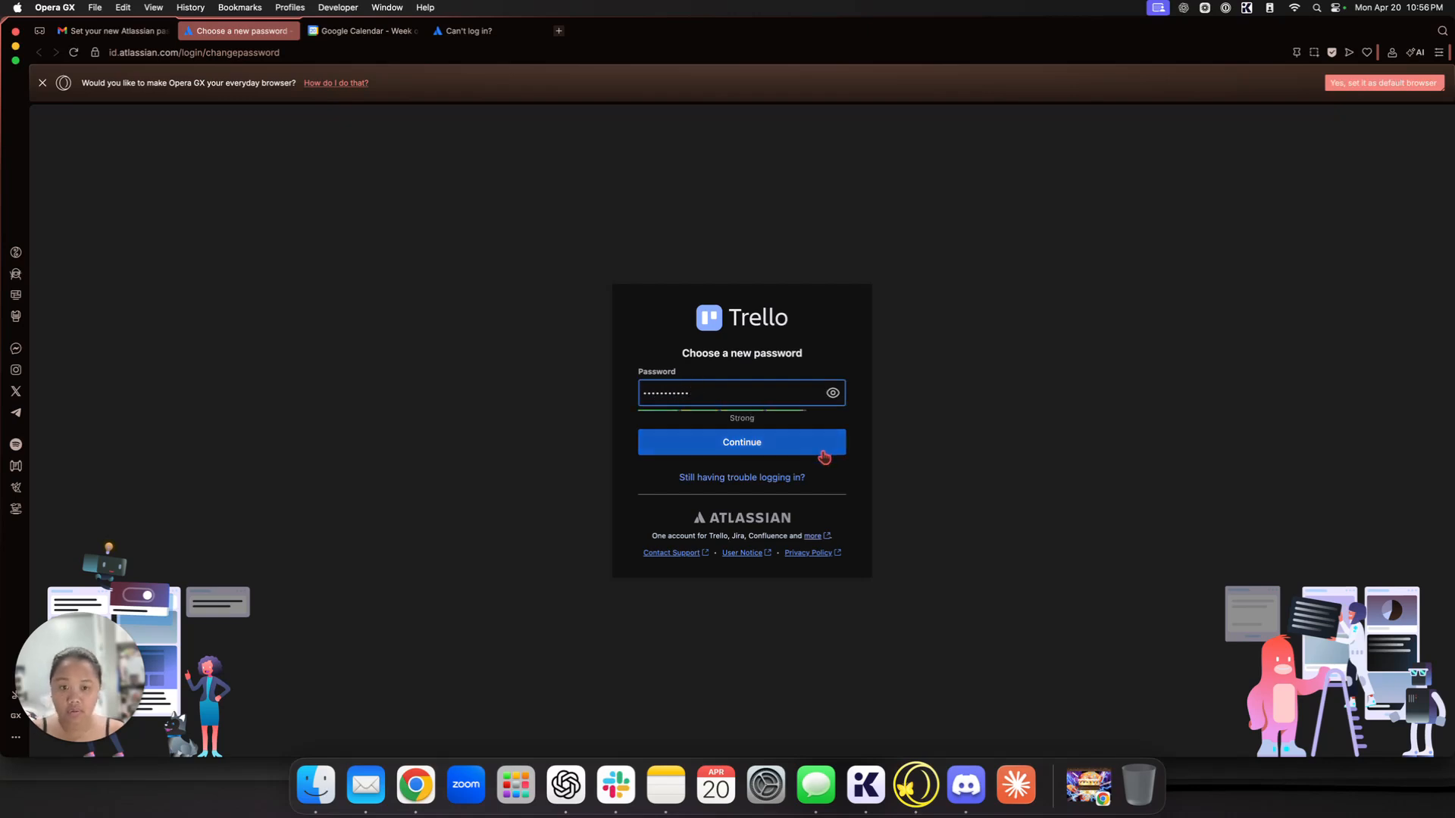
{"action": "left_click", "coordinate": [820, 450]}
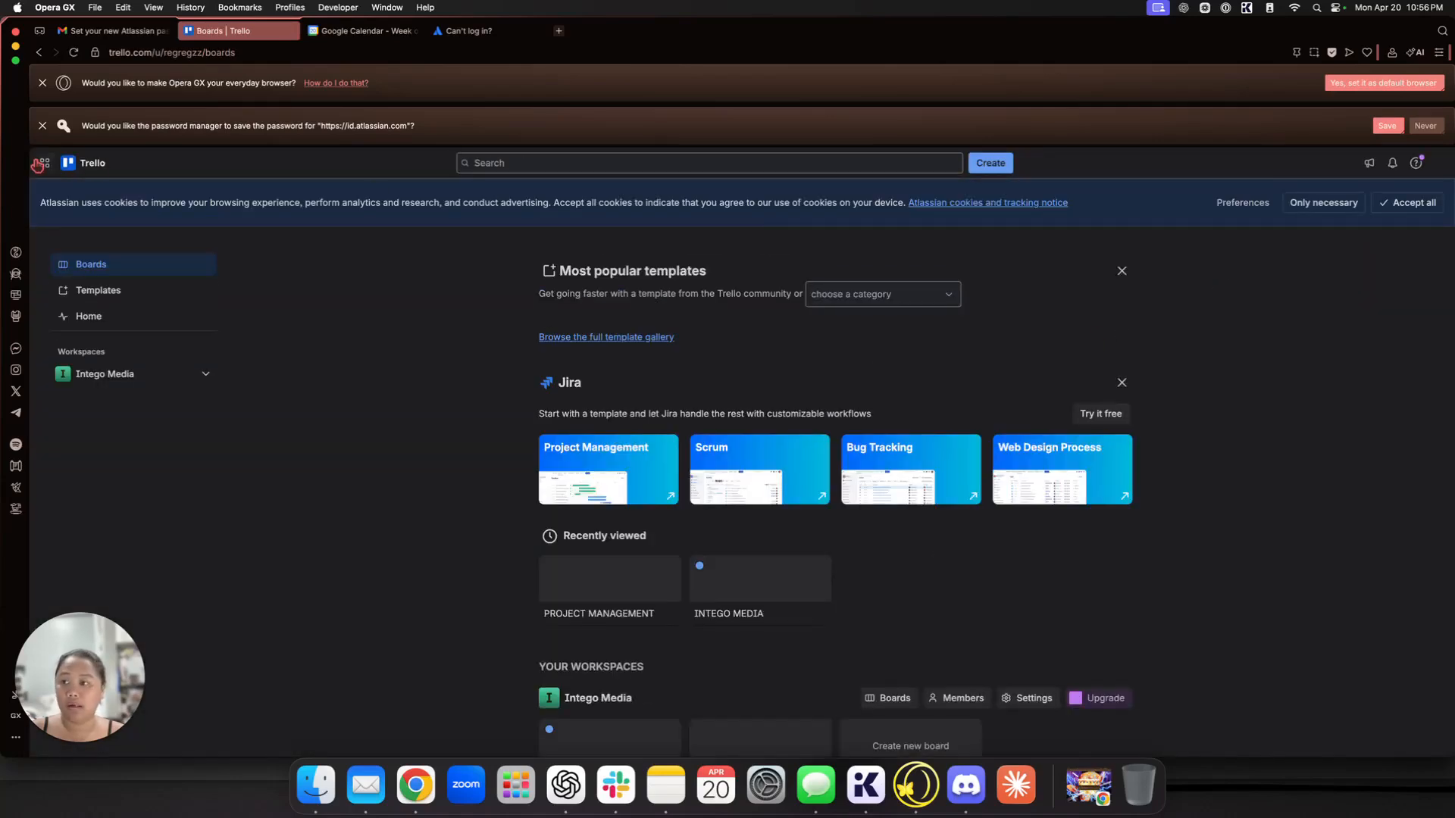
Step: Close the browser prompt bars and the what's-new announcement
{"action": "left_click", "coordinate": [42, 82]}
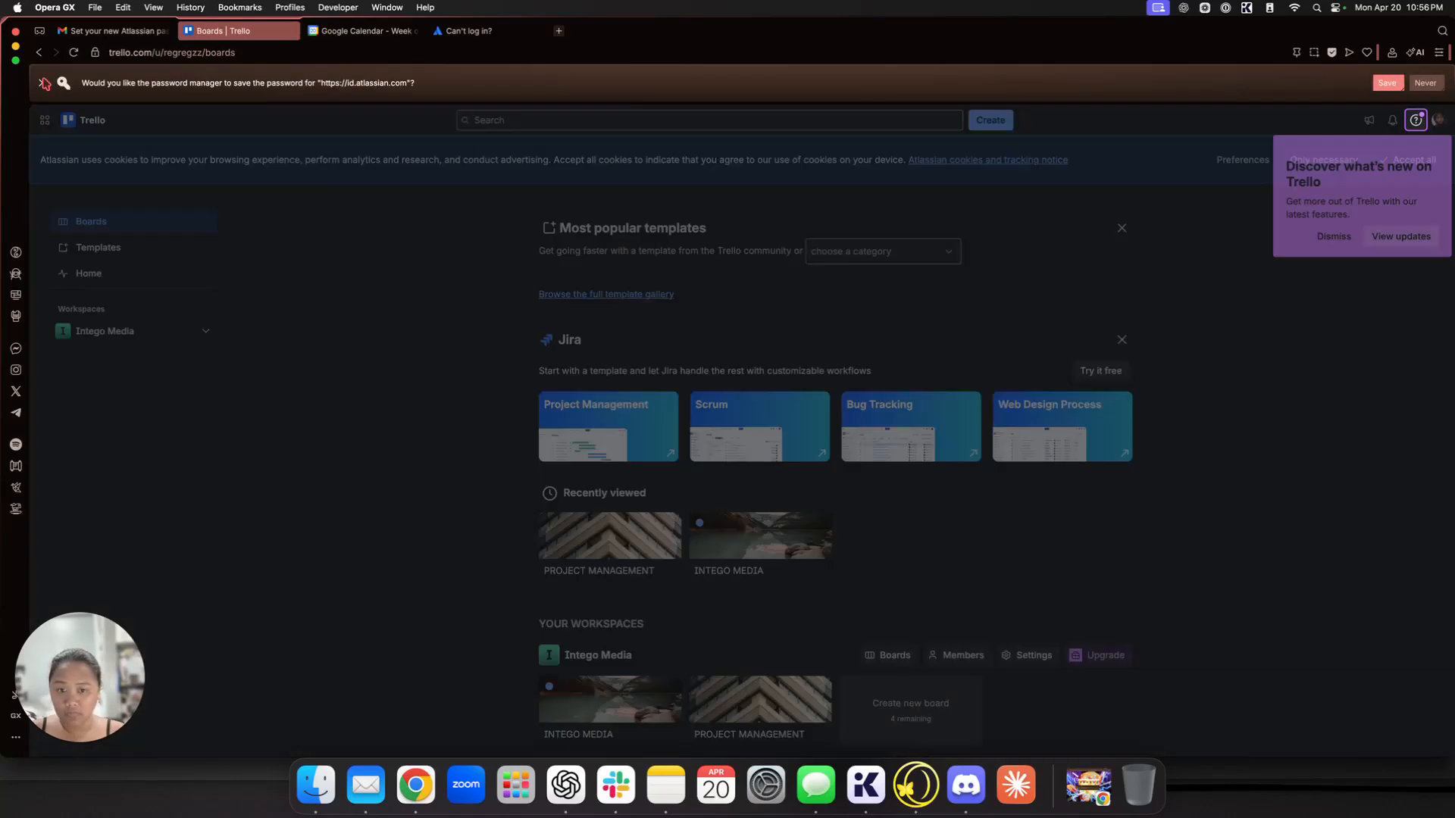
{"action": "left_click", "coordinate": [43, 83]}
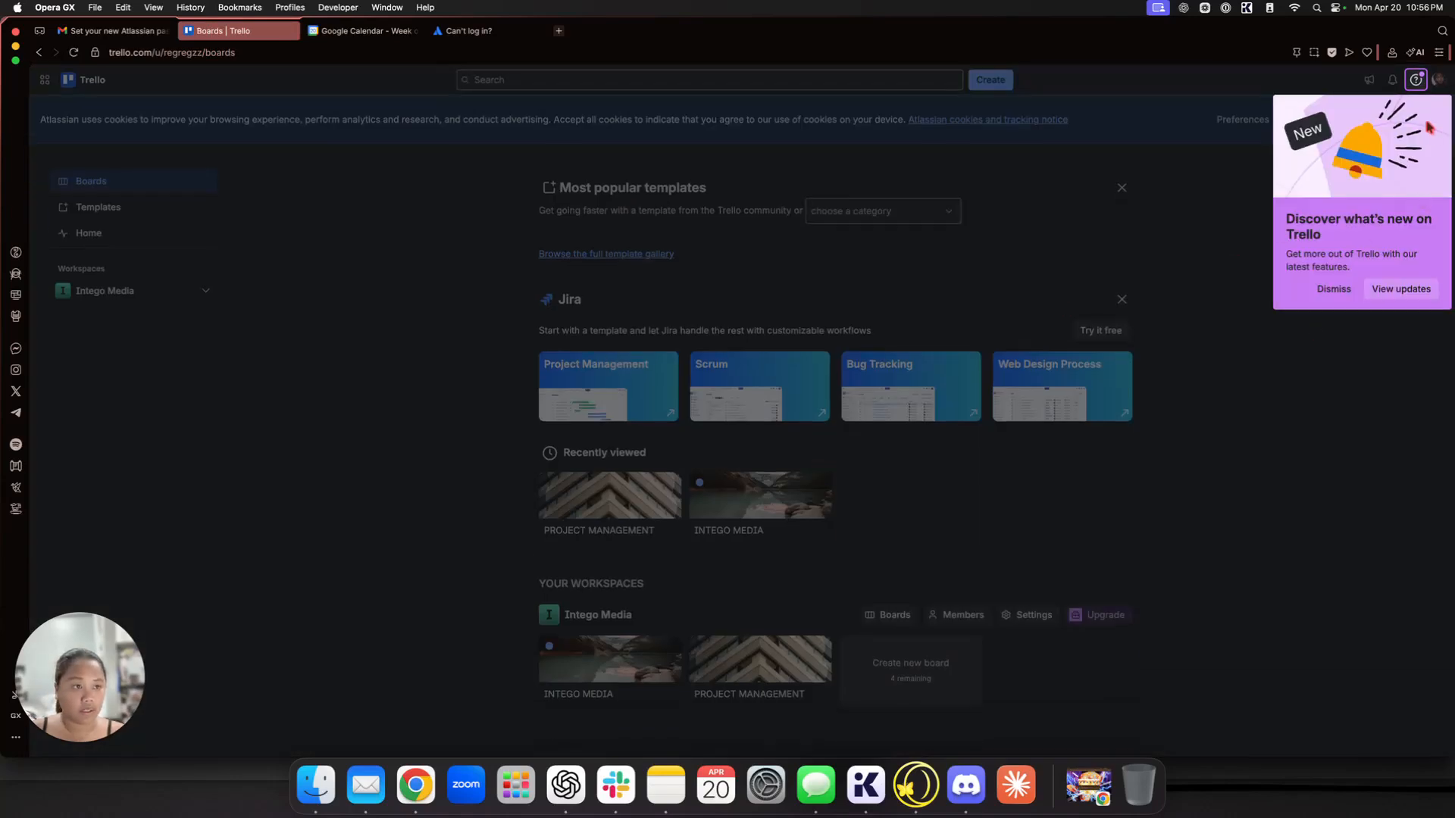
{"action": "left_click", "coordinate": [1335, 290]}
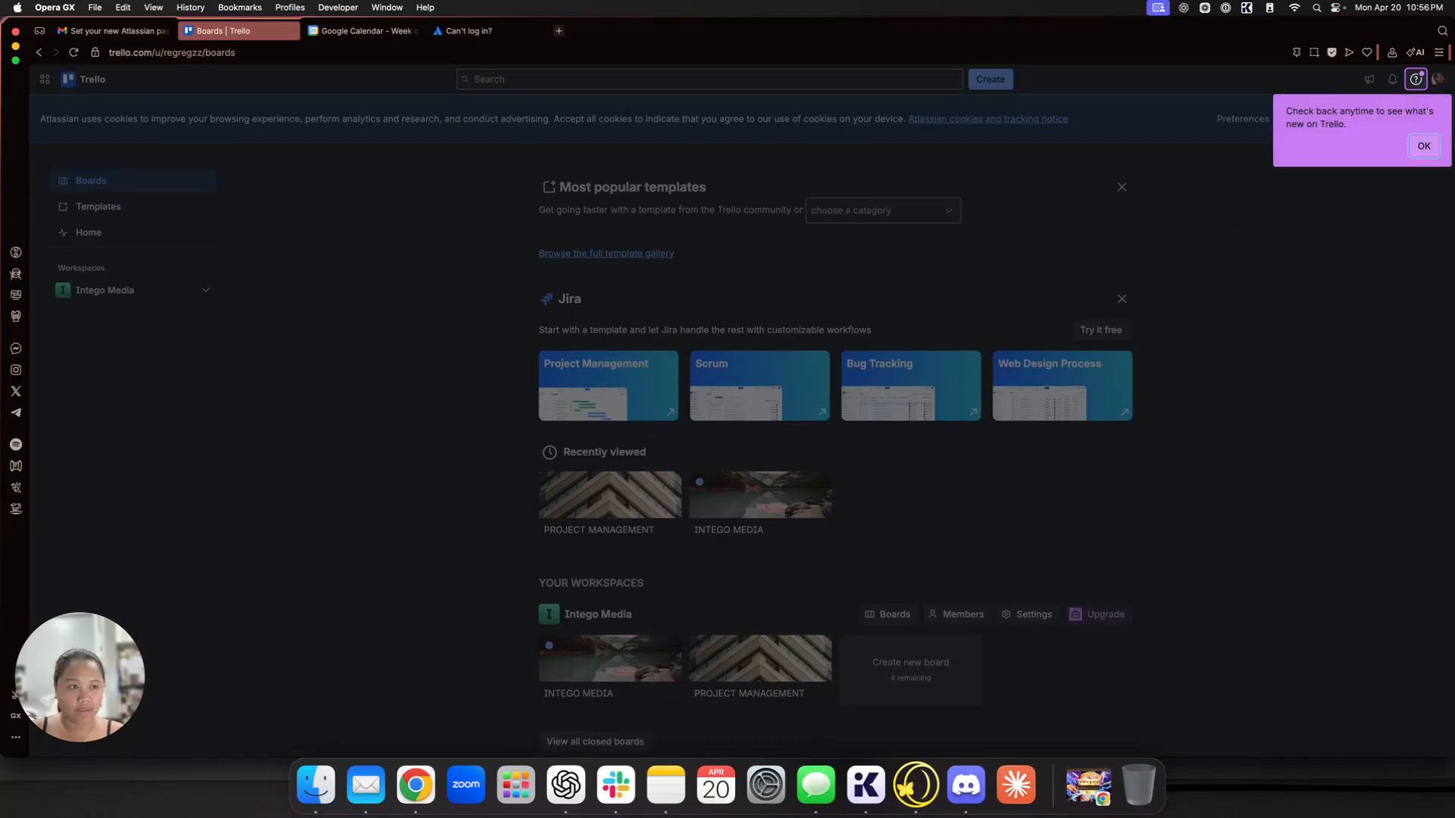
{"action": "left_click", "coordinate": [1424, 147]}
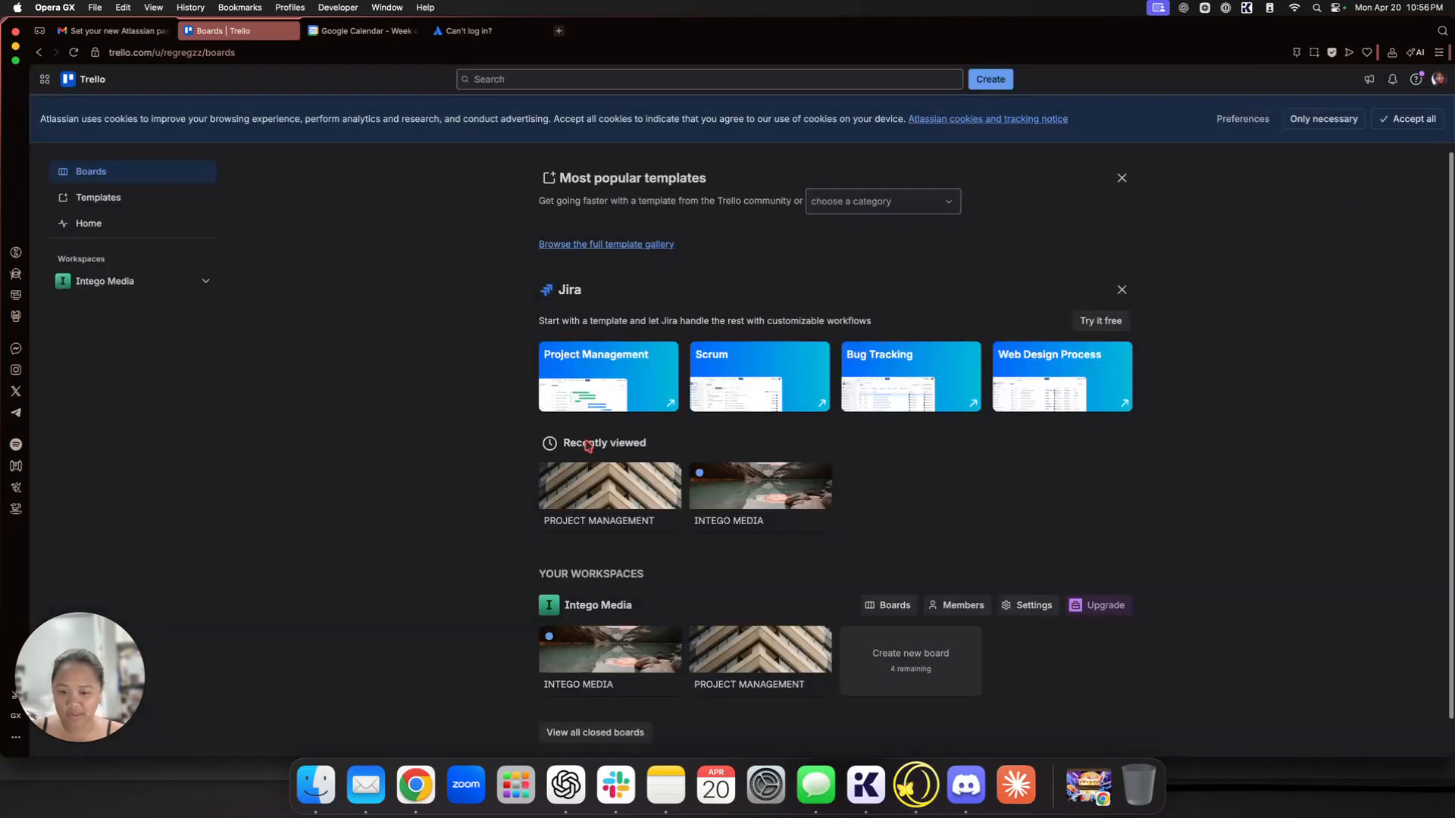
Step: Accept only necessary cookies and toggle the Intego Media workspace details
{"action": "scroll", "coordinate": [588, 447], "scroll_direction": "down", "scroll_amount": 1}
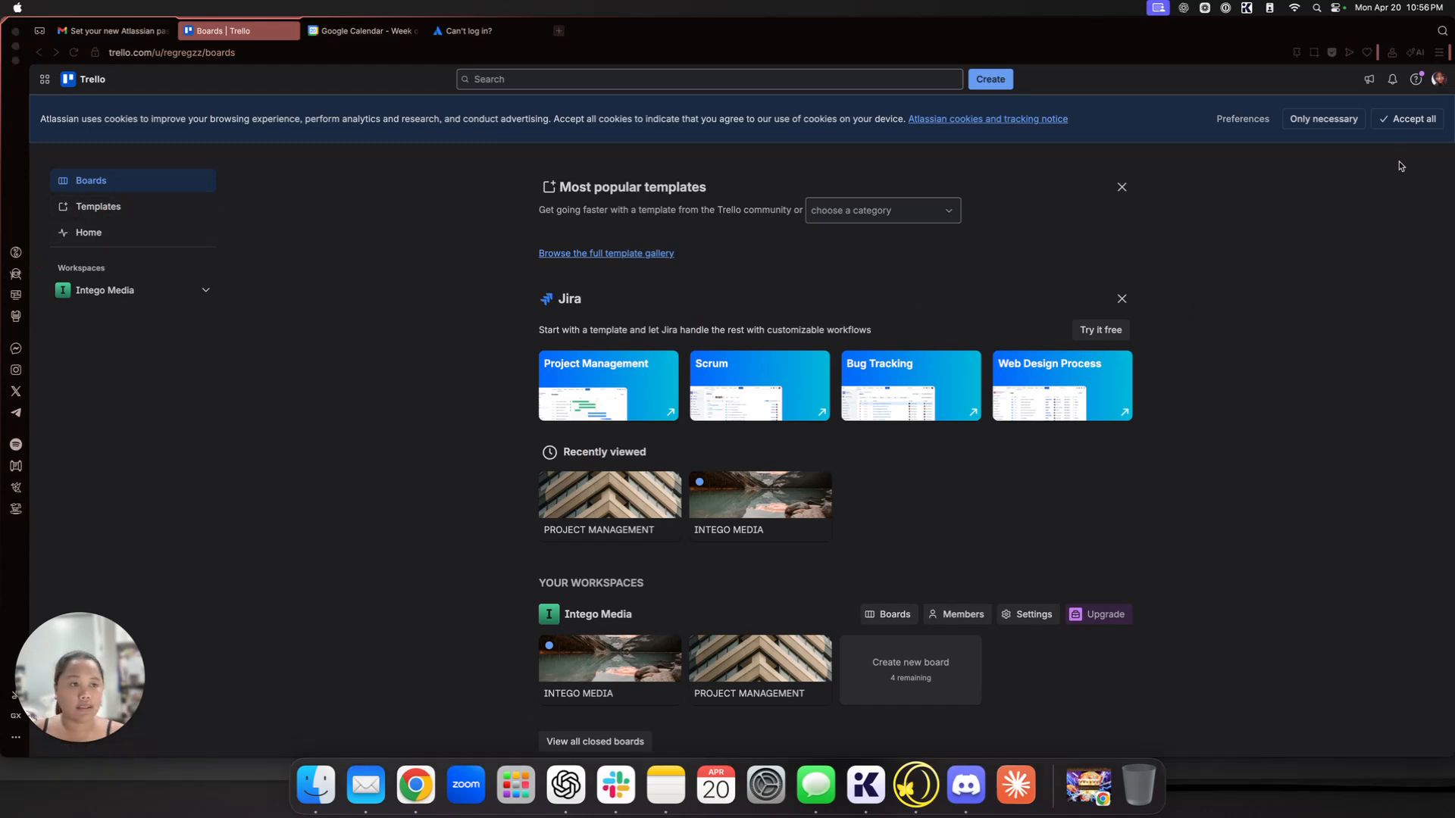
{"action": "left_click", "coordinate": [1295, 121]}
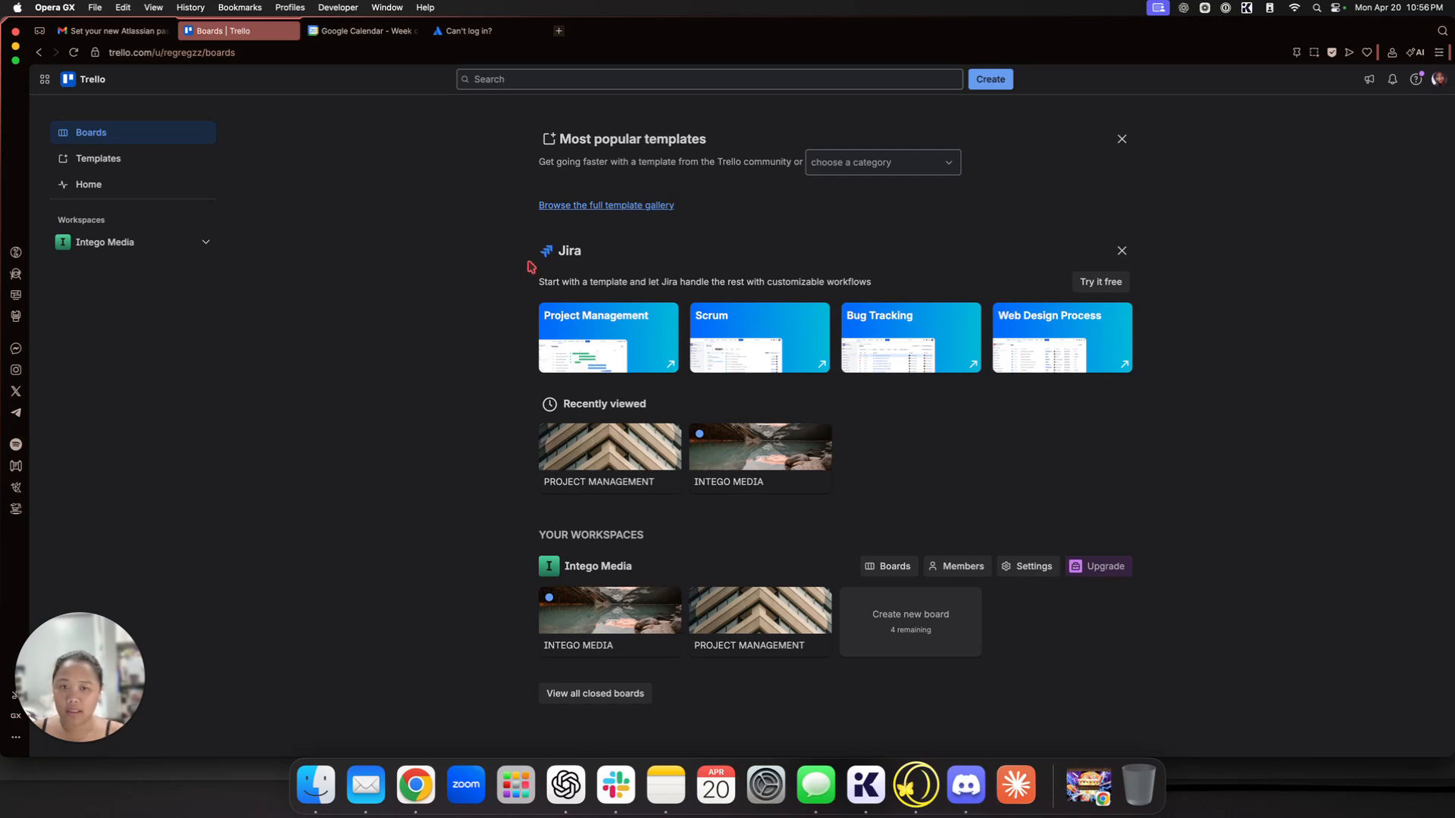
{"action": "left_click", "coordinate": [204, 242]}
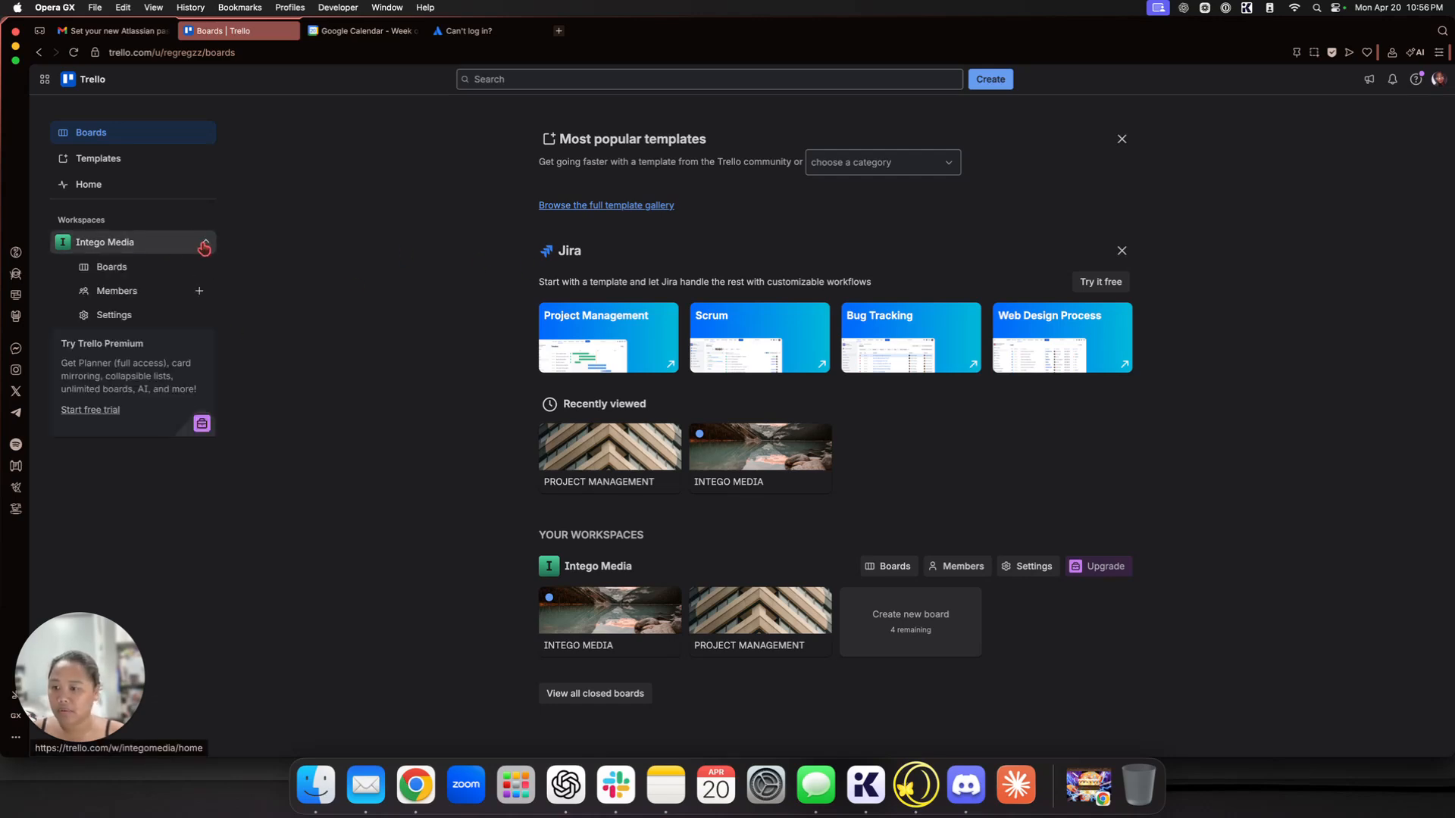
{"action": "left_click", "coordinate": [203, 243]}
Step: From Home, create a Workspace-visible board titled 'Personal Spce'
{"action": "left_click", "coordinate": [87, 185]}
{"action": "left_click", "coordinate": [726, 296]}
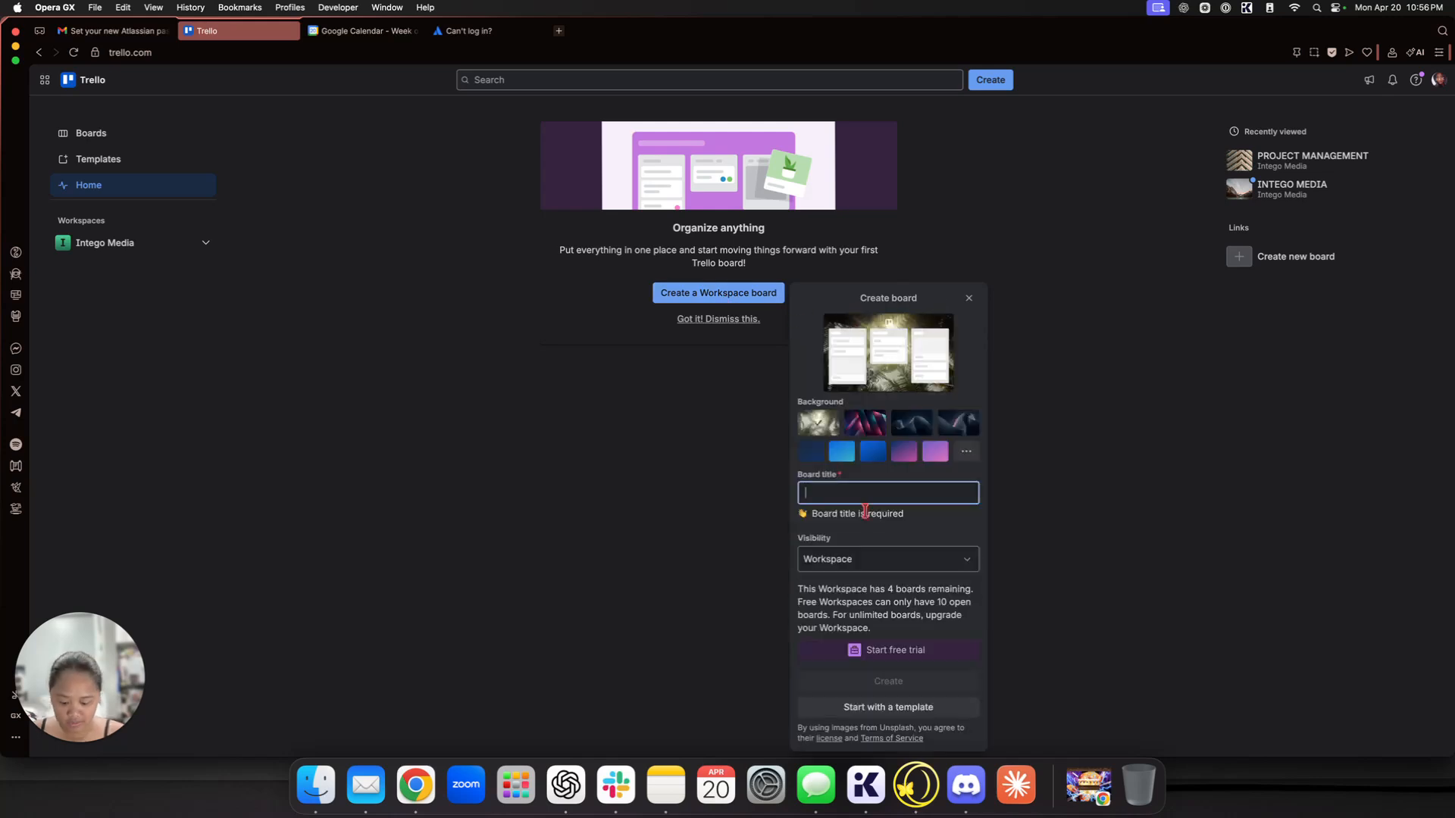
{"action": "type", "text": "Personal Spce"}
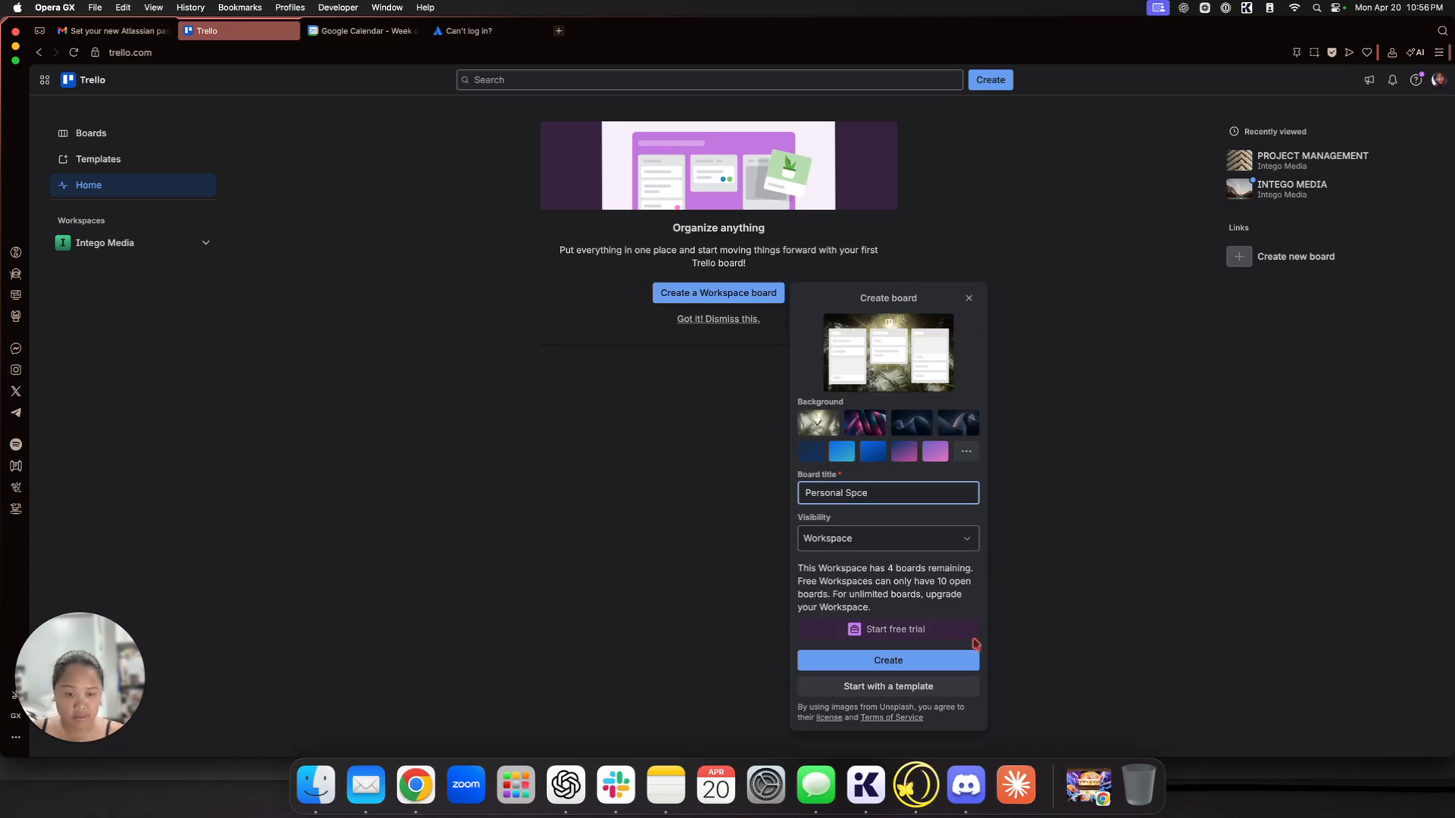
{"action": "left_click", "coordinate": [854, 551]}
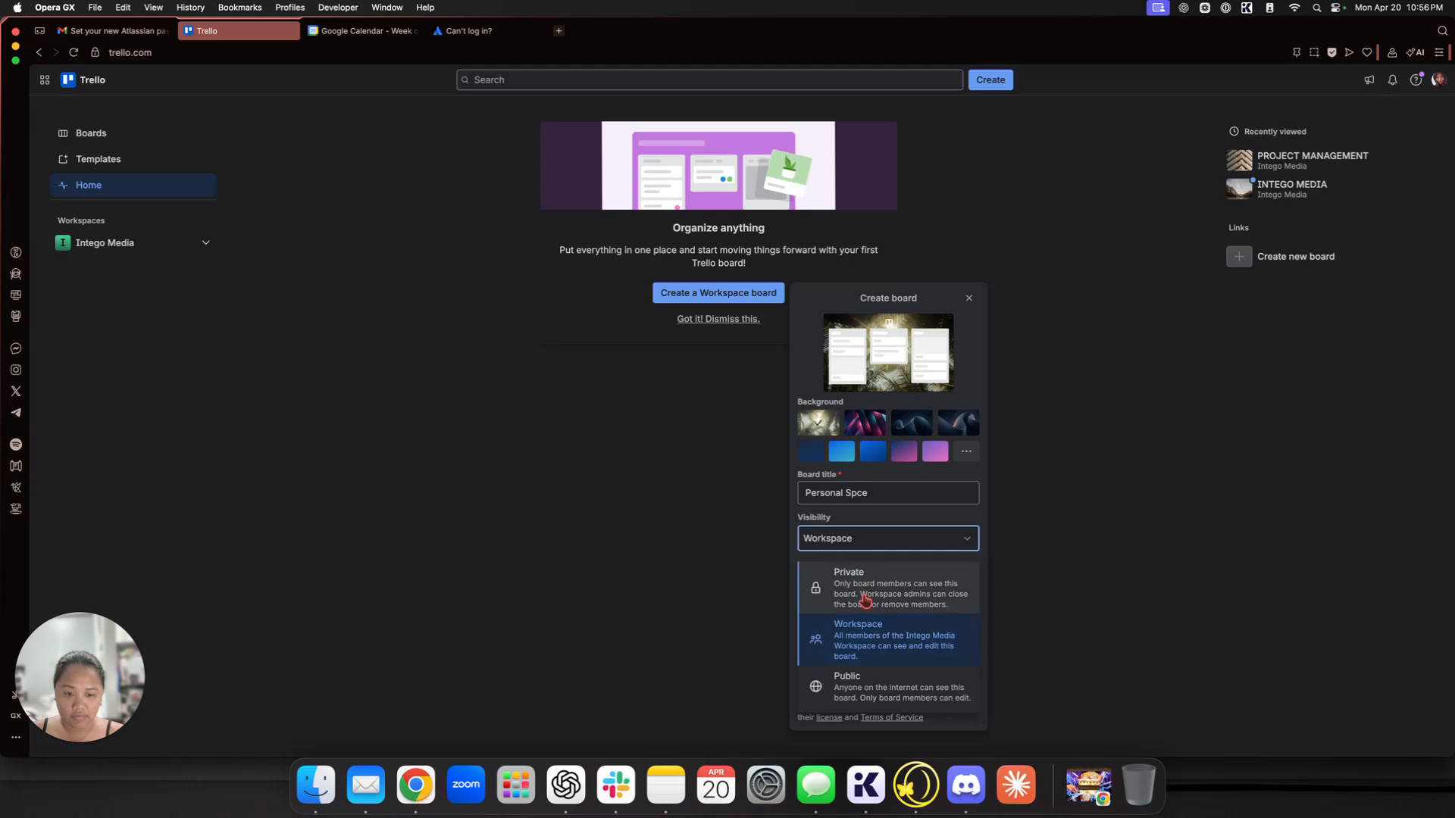
{"action": "left_click", "coordinate": [926, 489]}
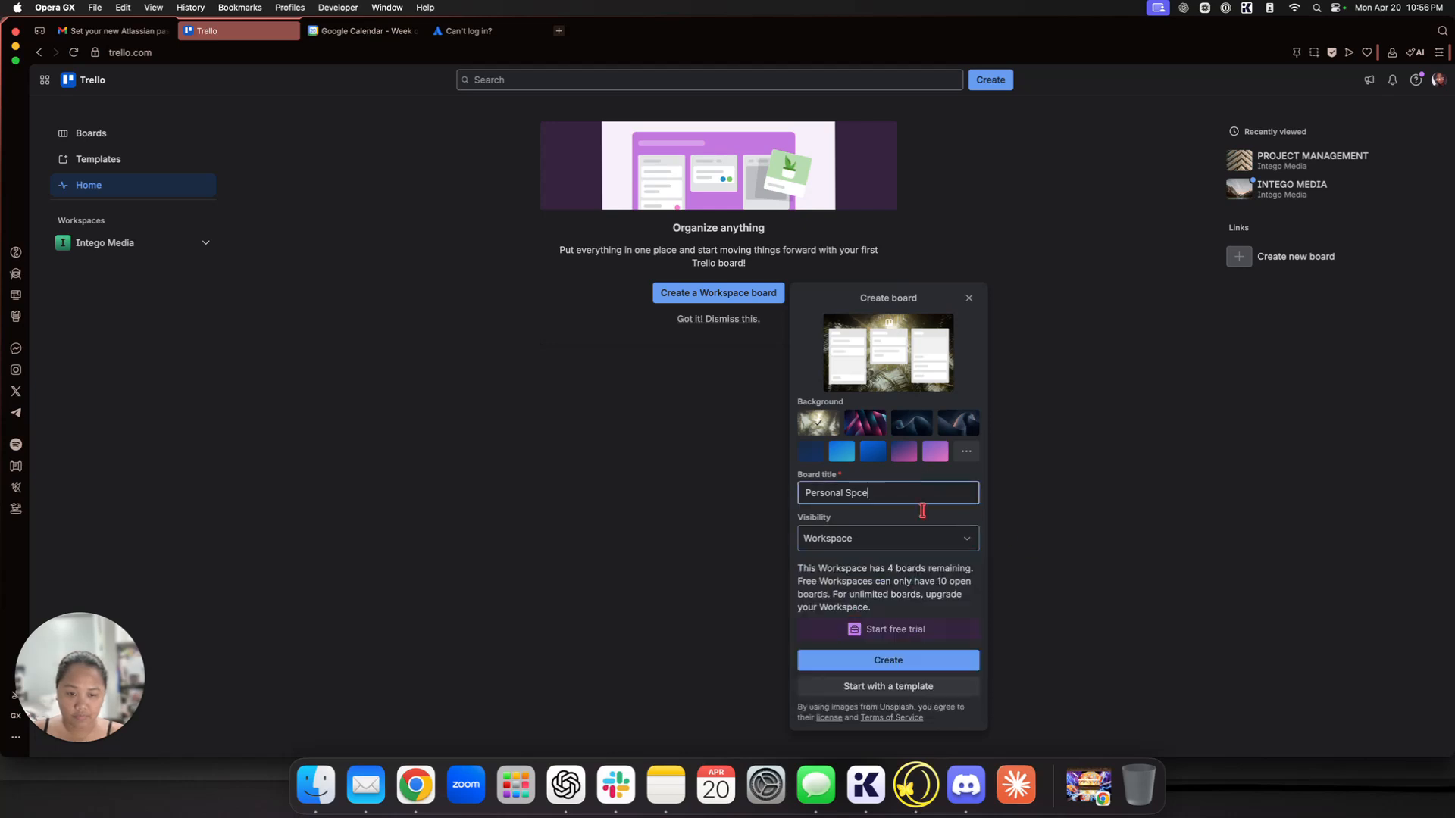
{"action": "left_click", "coordinate": [912, 661]}
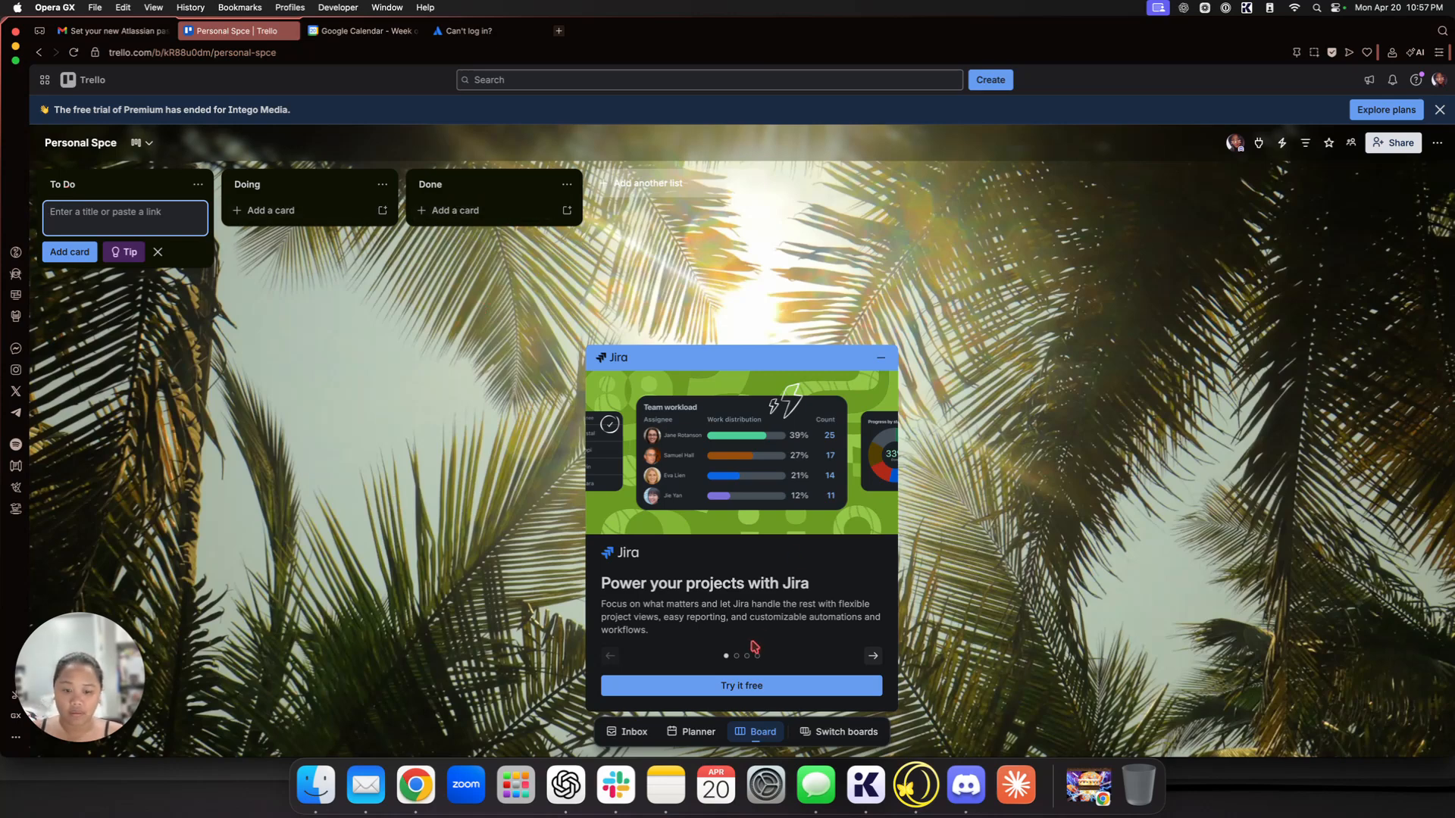
Step: Dismiss the Jira popup and rename the Doing list to In Progress
{"action": "left_click", "coordinate": [881, 358]}
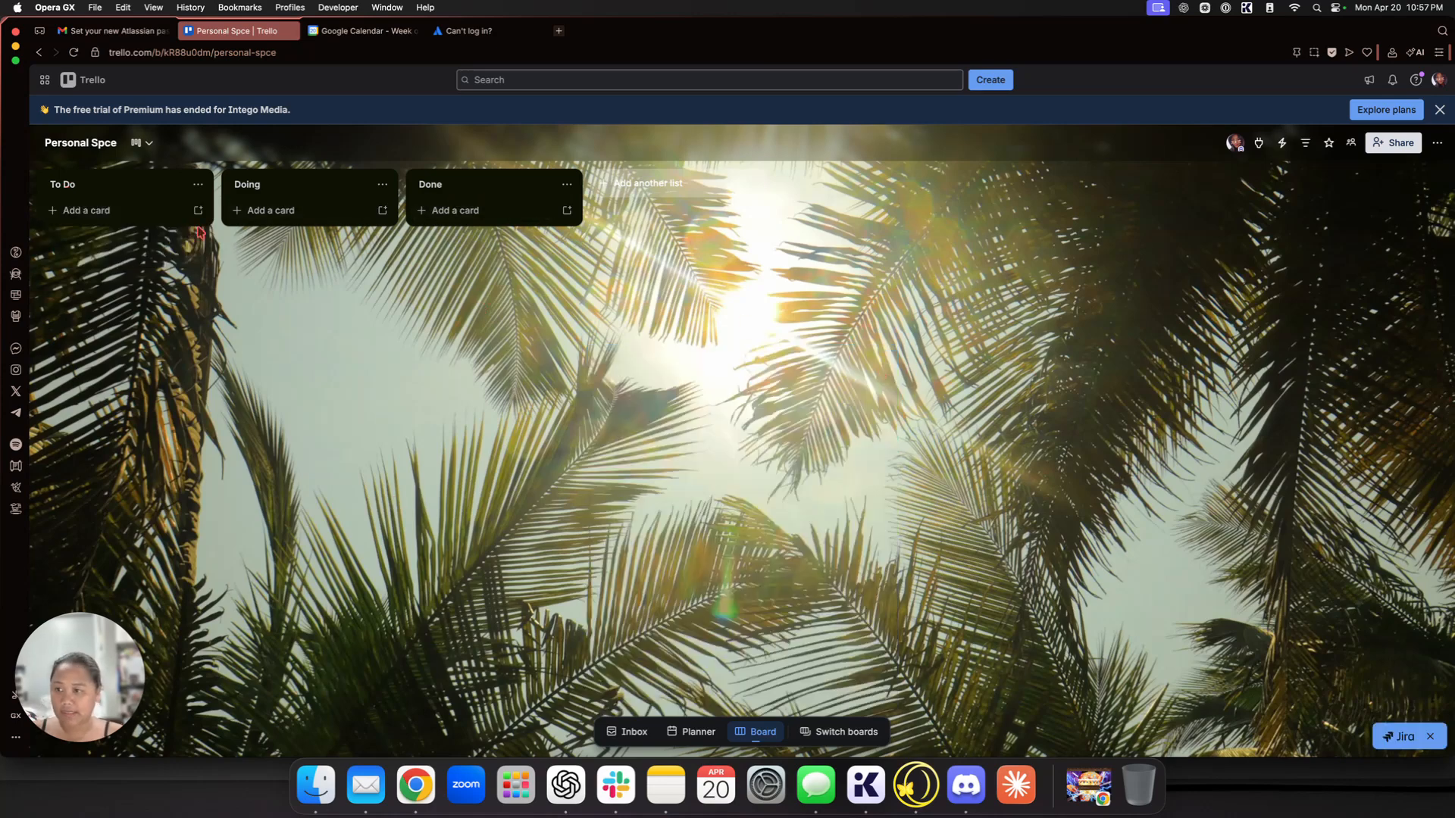
{"action": "left_click", "coordinate": [87, 187]}
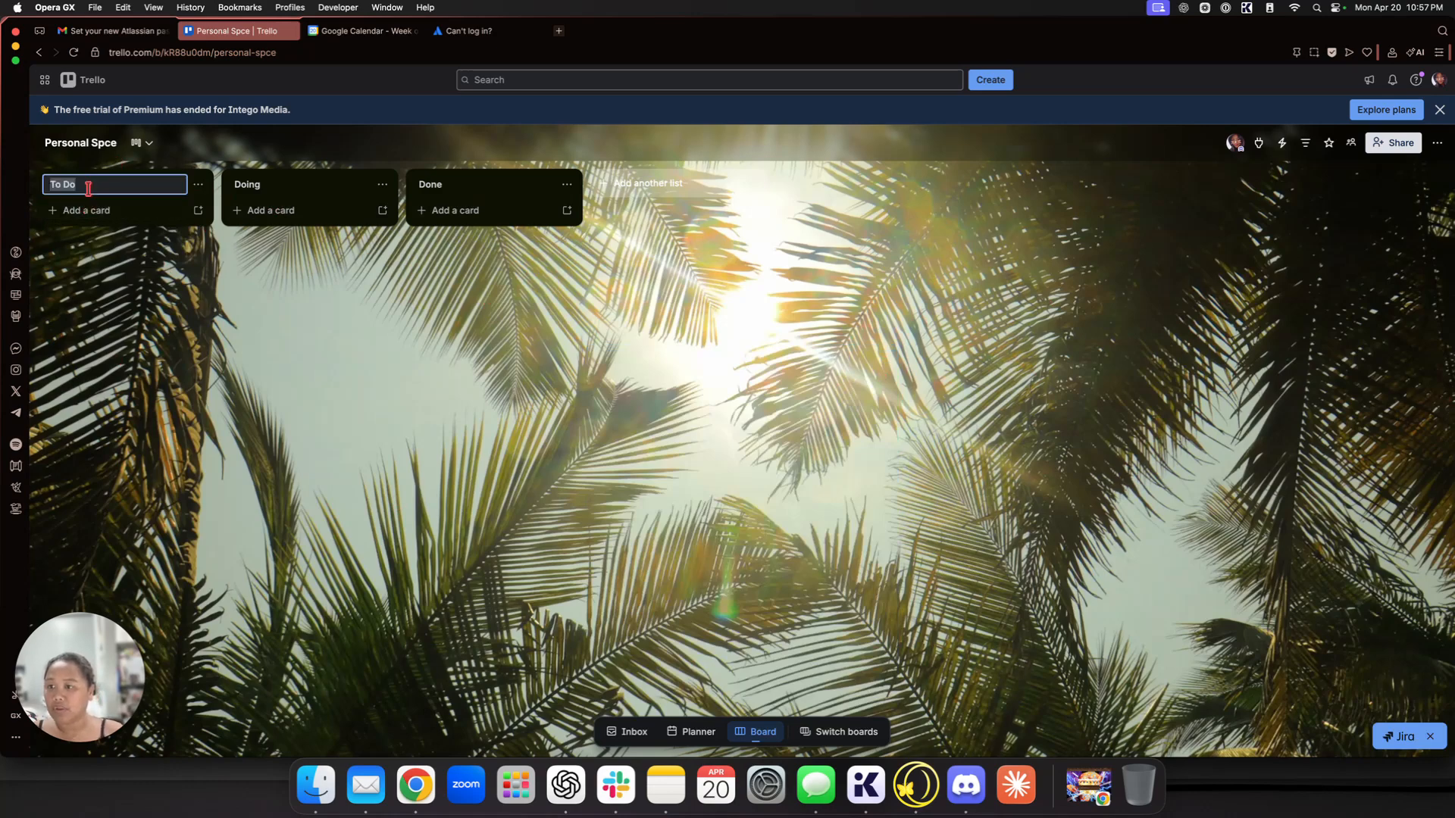
{"action": "left_click", "coordinate": [118, 318]}
{"action": "left_click", "coordinate": [87, 187]}
{"action": "left_click", "coordinate": [144, 300]}
{"action": "left_click", "coordinate": [278, 181]}
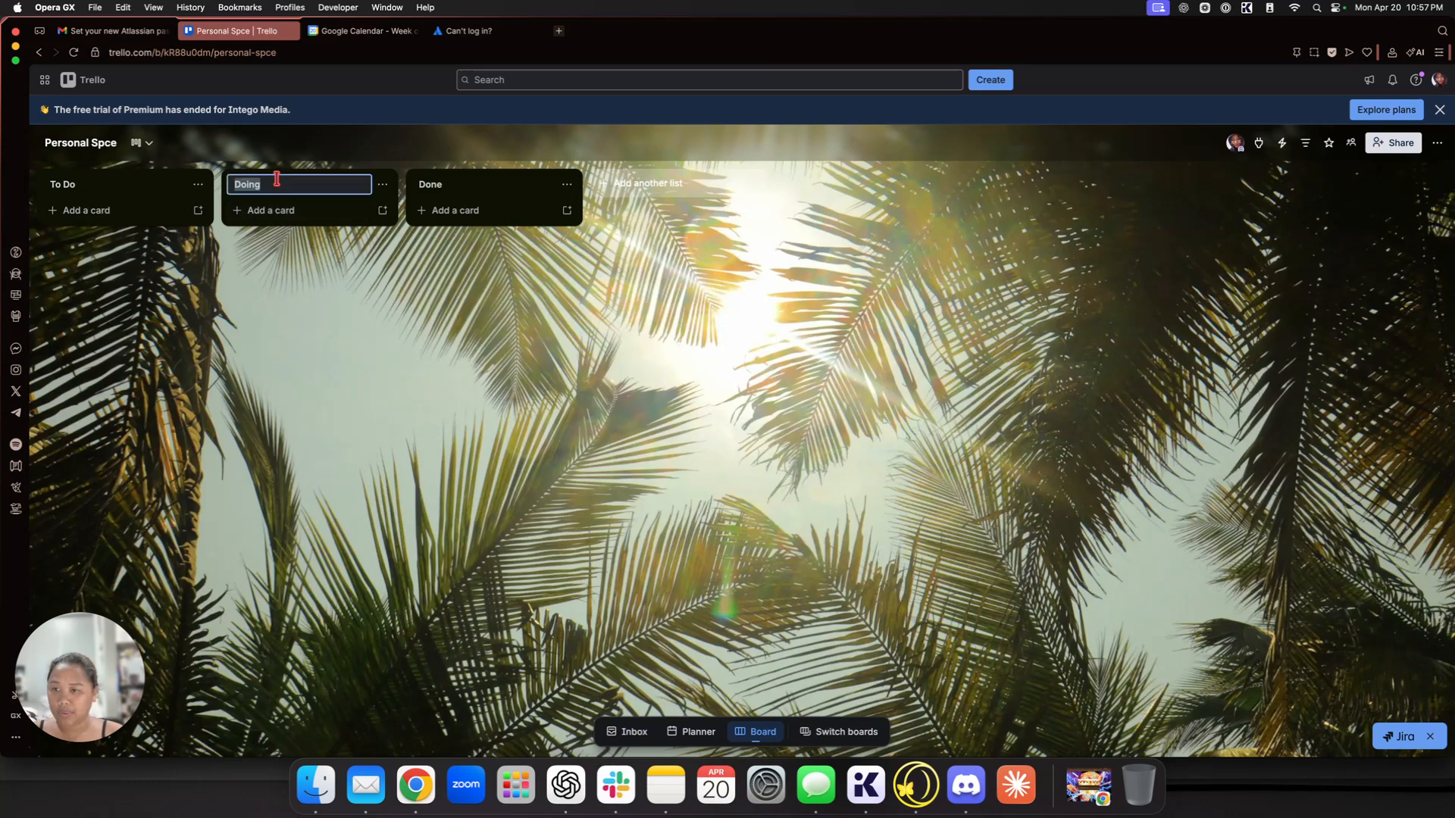
{"action": "type", "text": "In Prhre"}
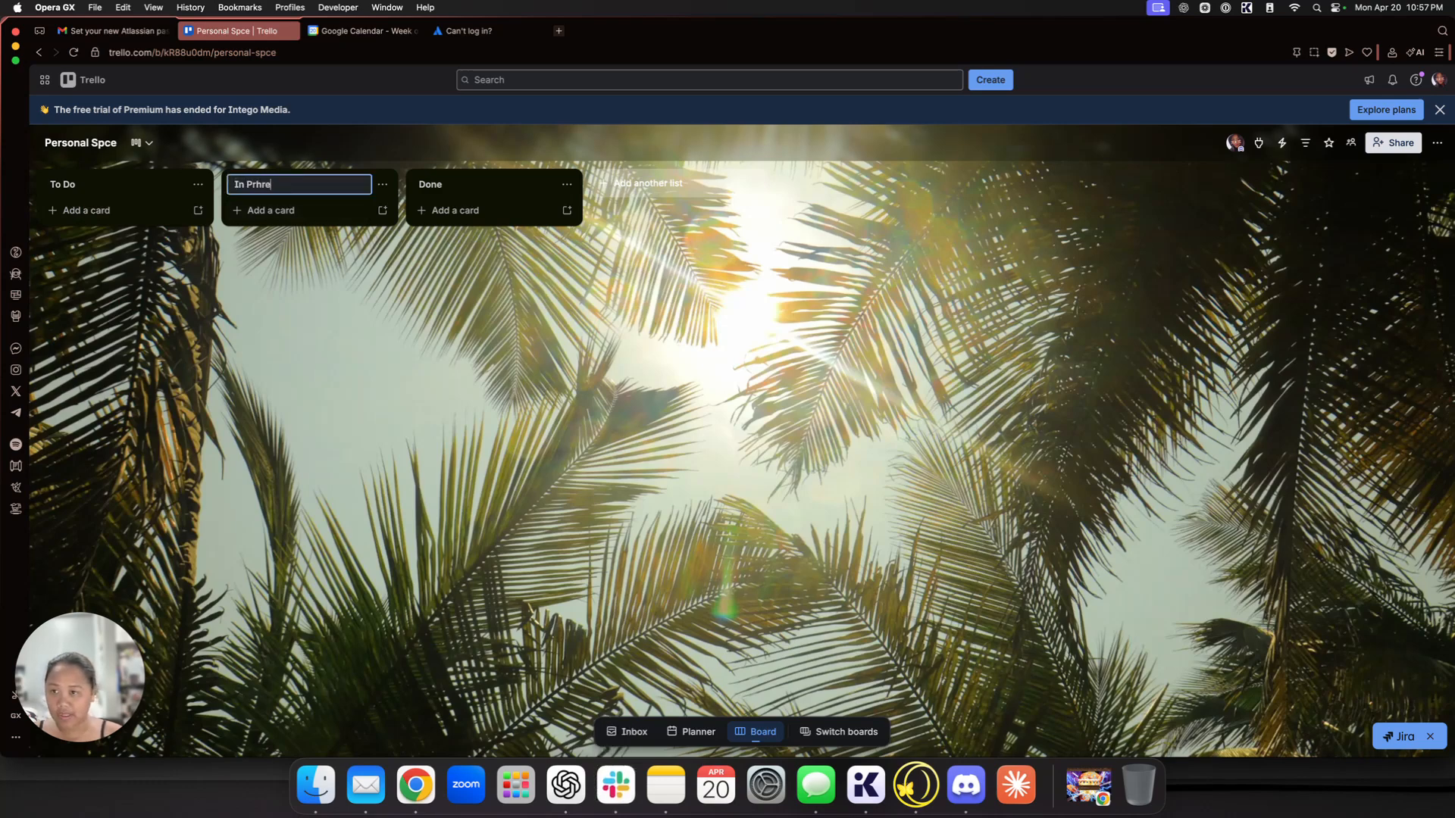
{"action": "key", "text": "BackSpace"}
{"action": "key", "text": "BackSpace"}
{"action": "type", "text": "ogress"}
{"action": "left_click", "coordinate": [454, 183]}
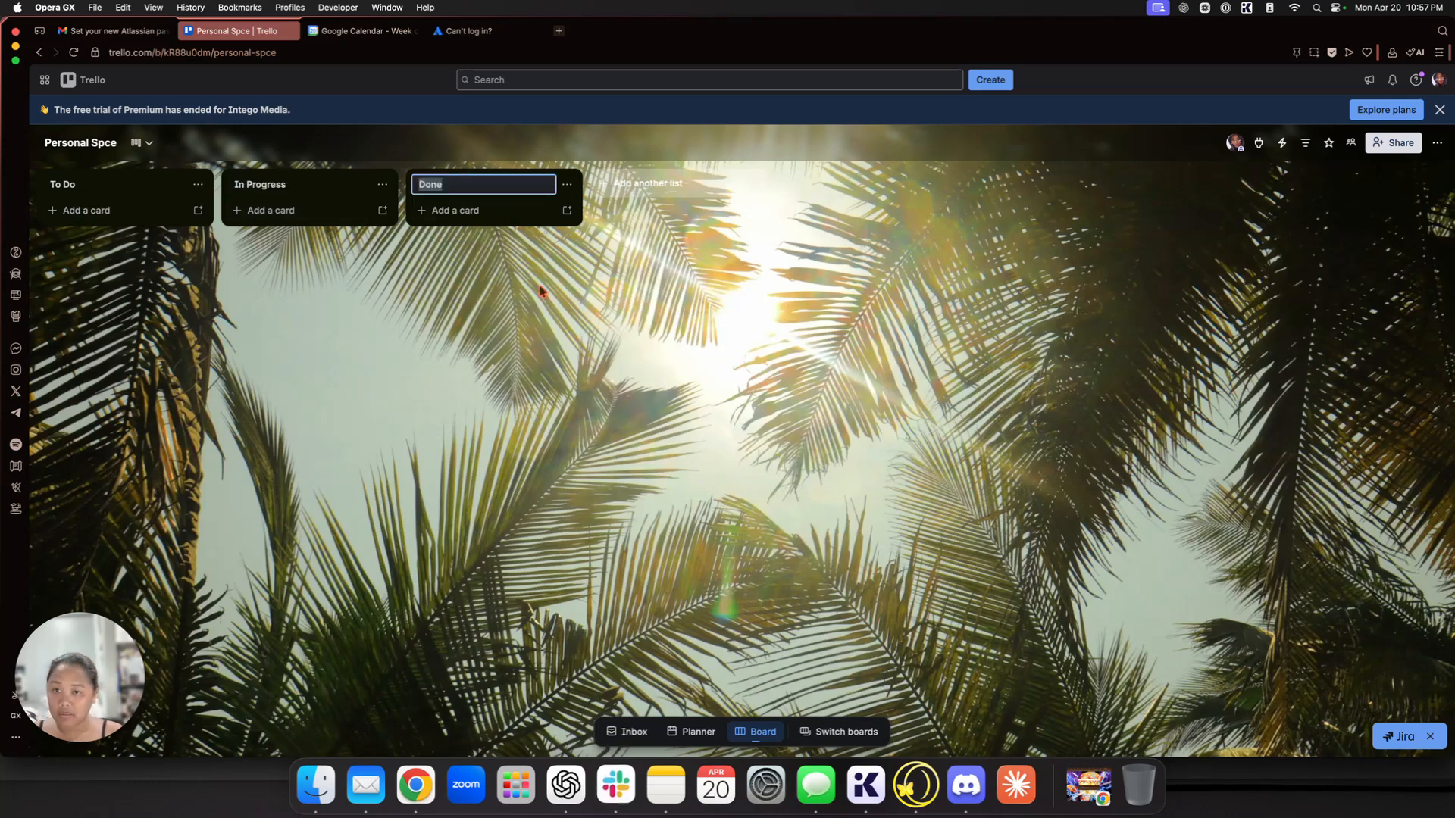
{"action": "left_click", "coordinate": [540, 288]}
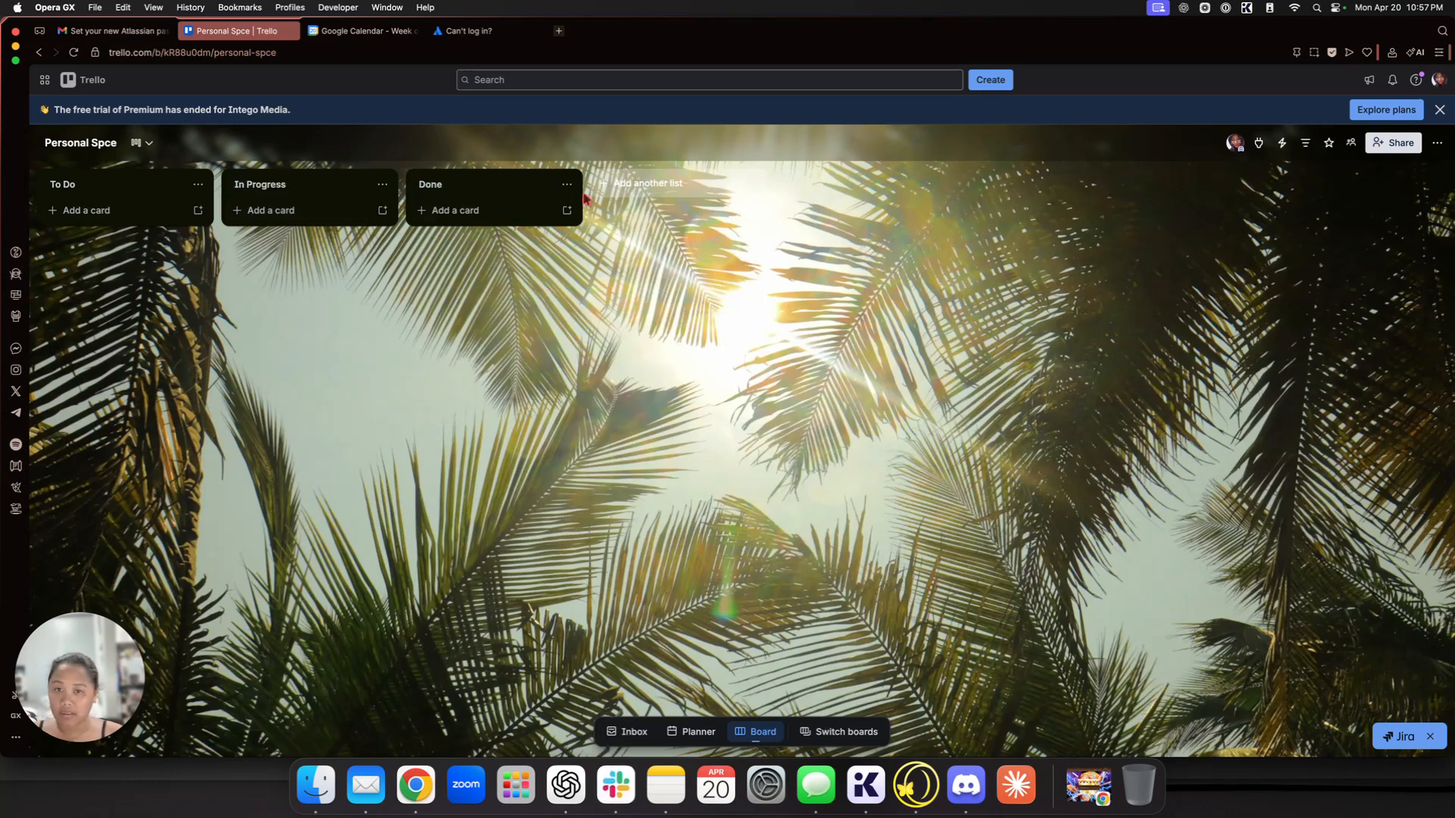
Step: Add On hold and Waiting for something lists, placing Waiting for something after In Progress
{"action": "left_click", "coordinate": [638, 189]}
{"action": "type", "text": "On hold"}
{"action": "key", "text": "Return"}
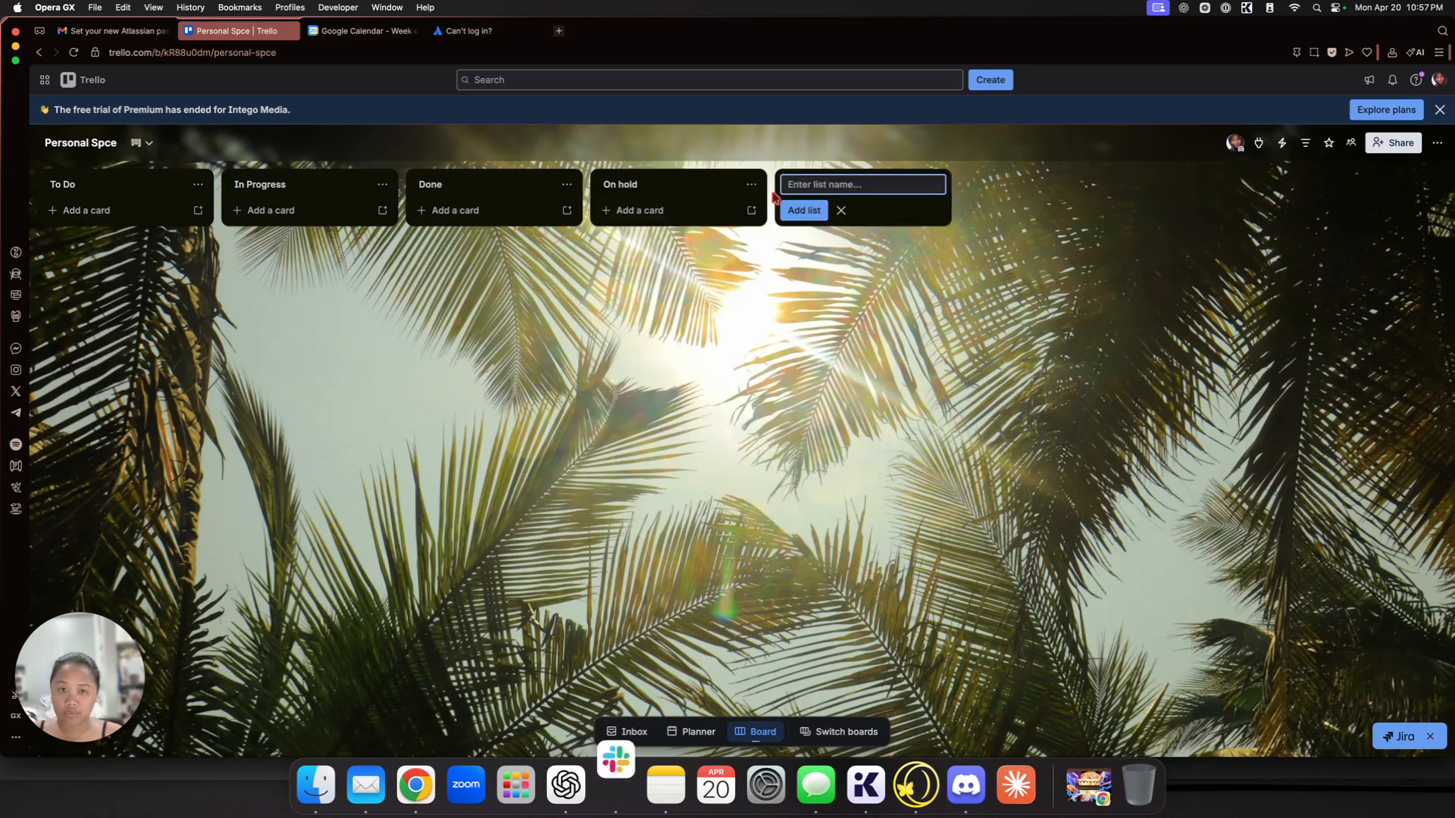
{"action": "type", "text": "Waiting"}
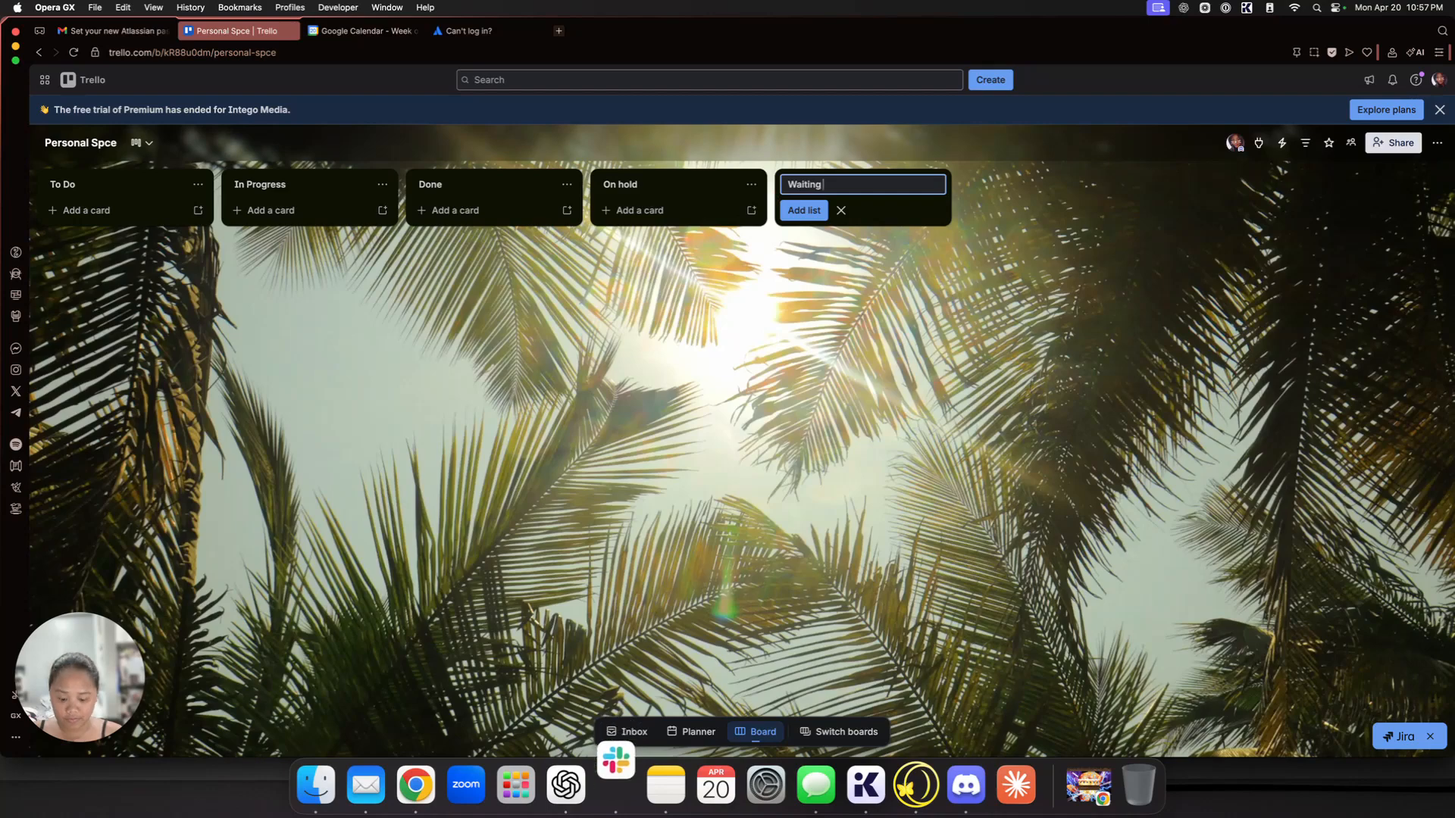
{"action": "type", "text": " for something"}
{"action": "key", "text": "Return"}
{"action": "key", "text": "Escape"}
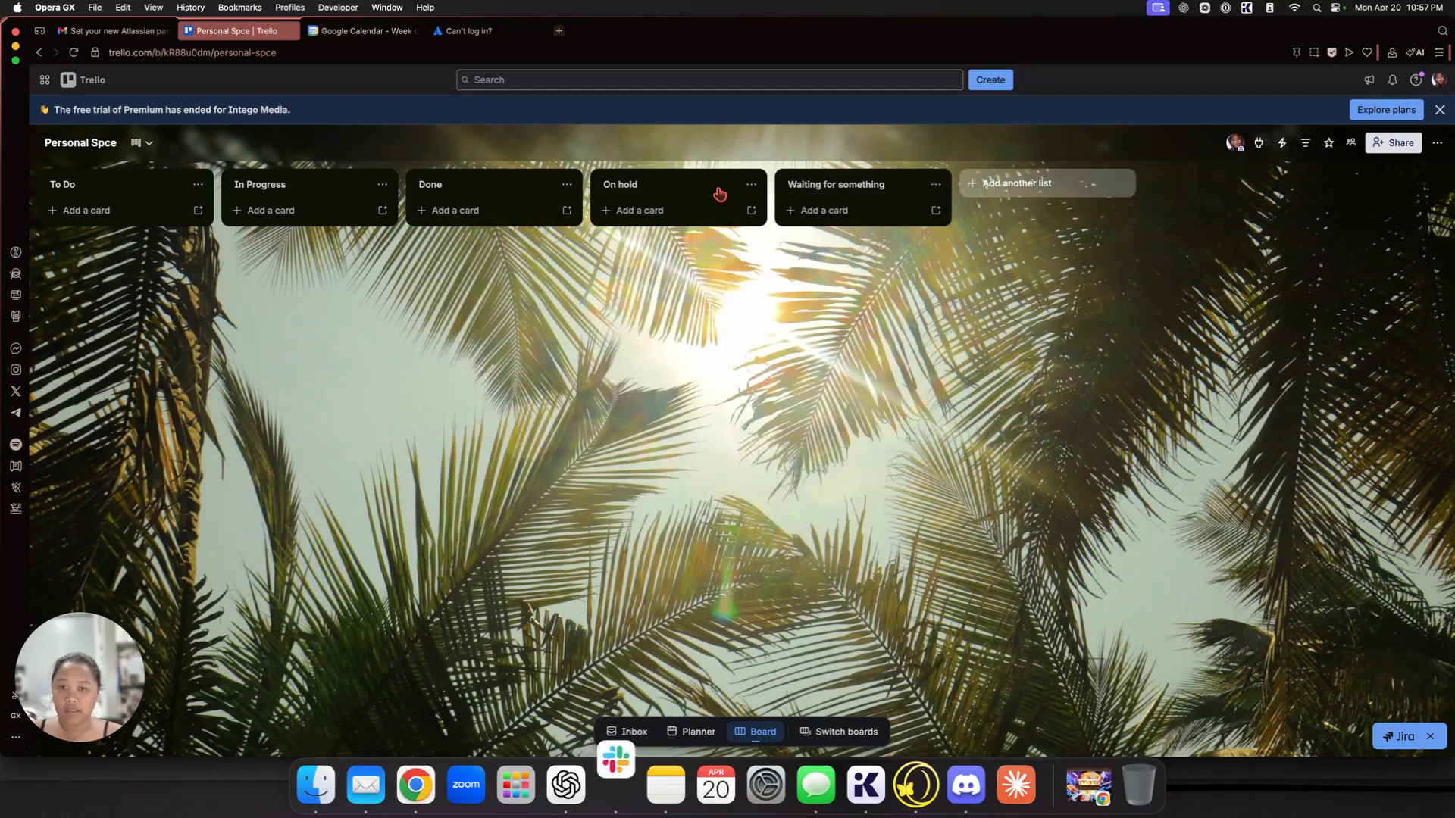
{"action": "left_click_drag", "start_coordinate": [847, 195], "coordinate": [462, 191]}
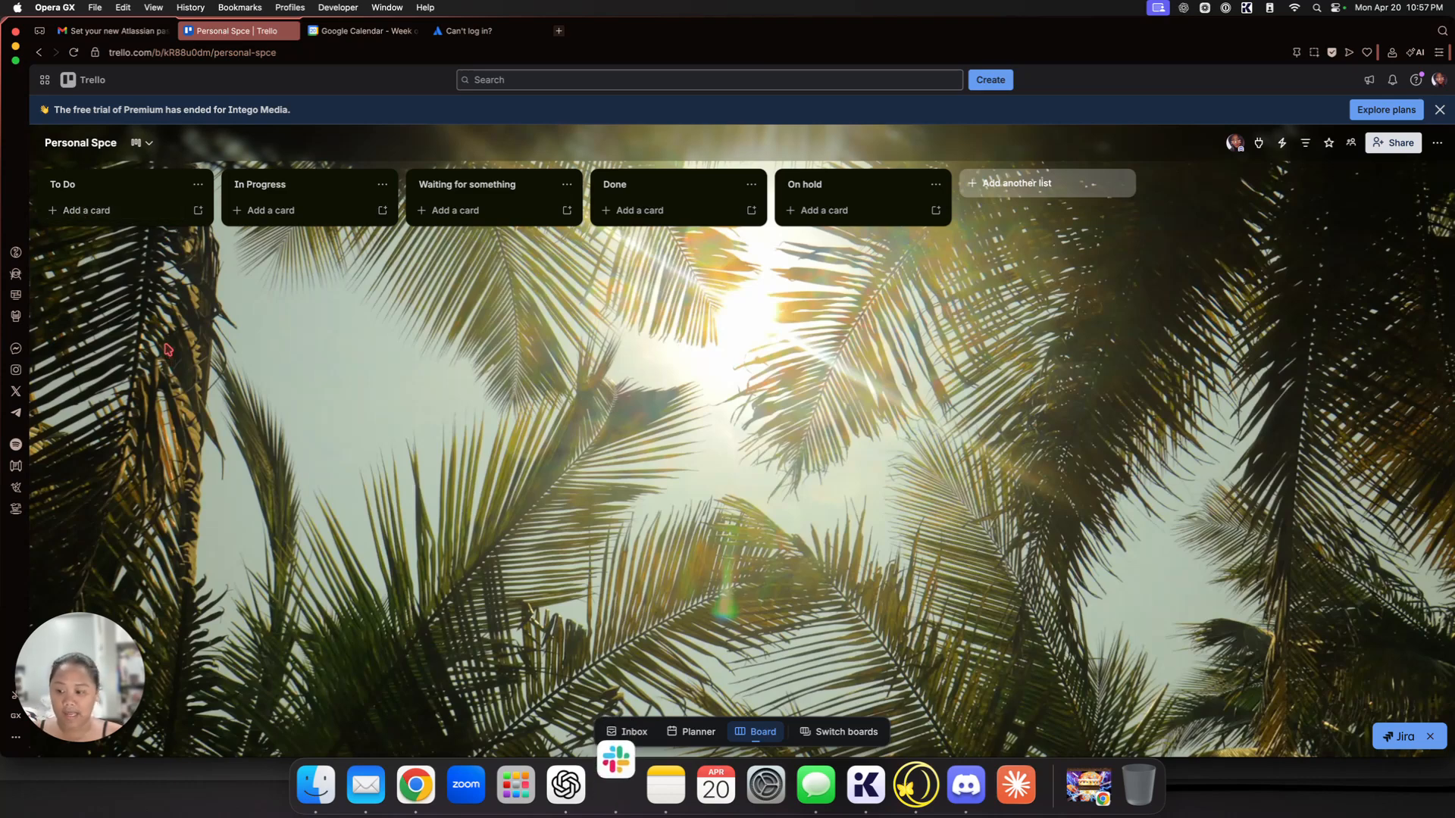
Step: Add a 'Get lab tests' card to the To Do list and open it
{"action": "left_click", "coordinate": [82, 220]}
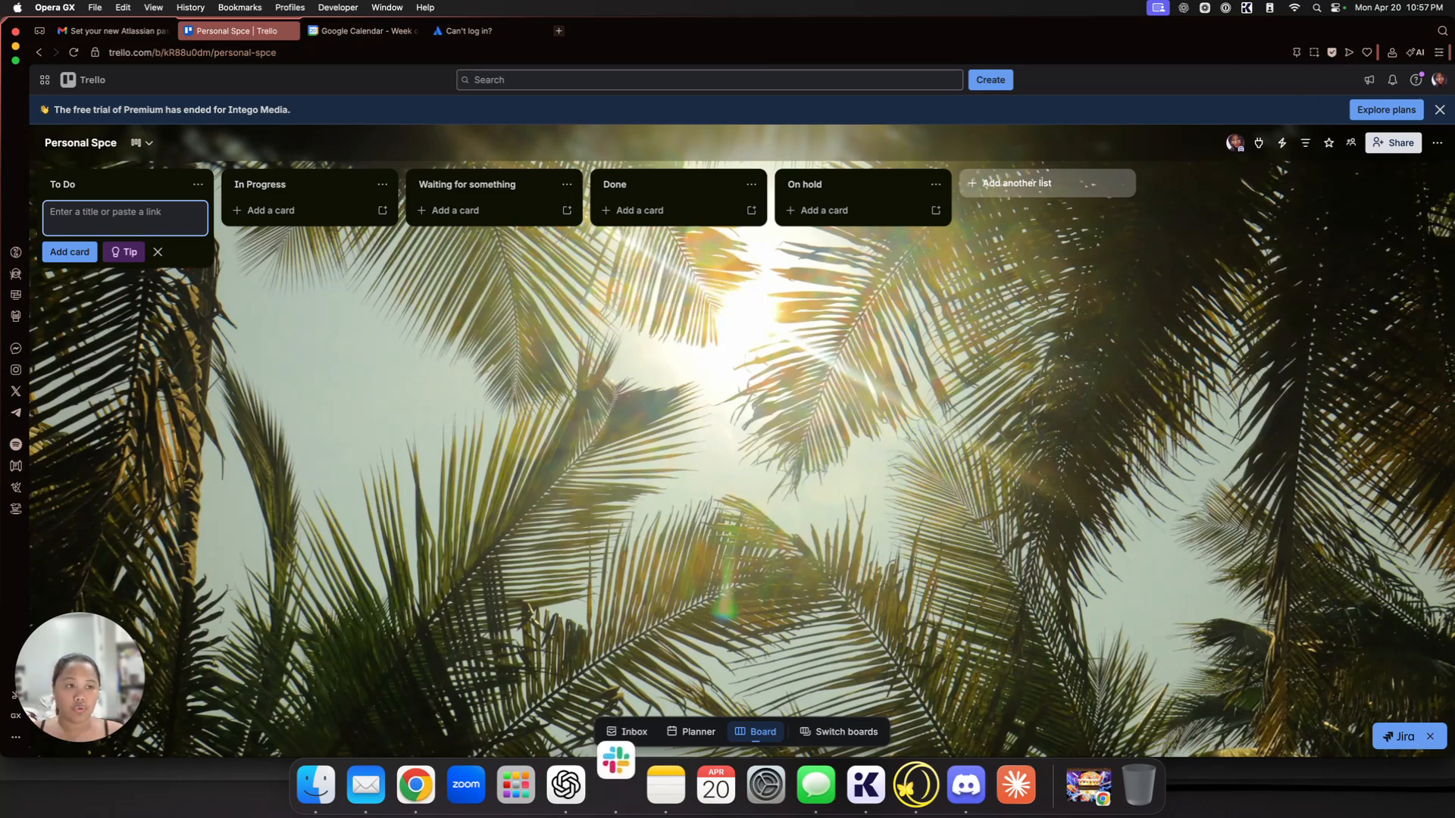
{"action": "left_click", "coordinate": [1439, 110]}
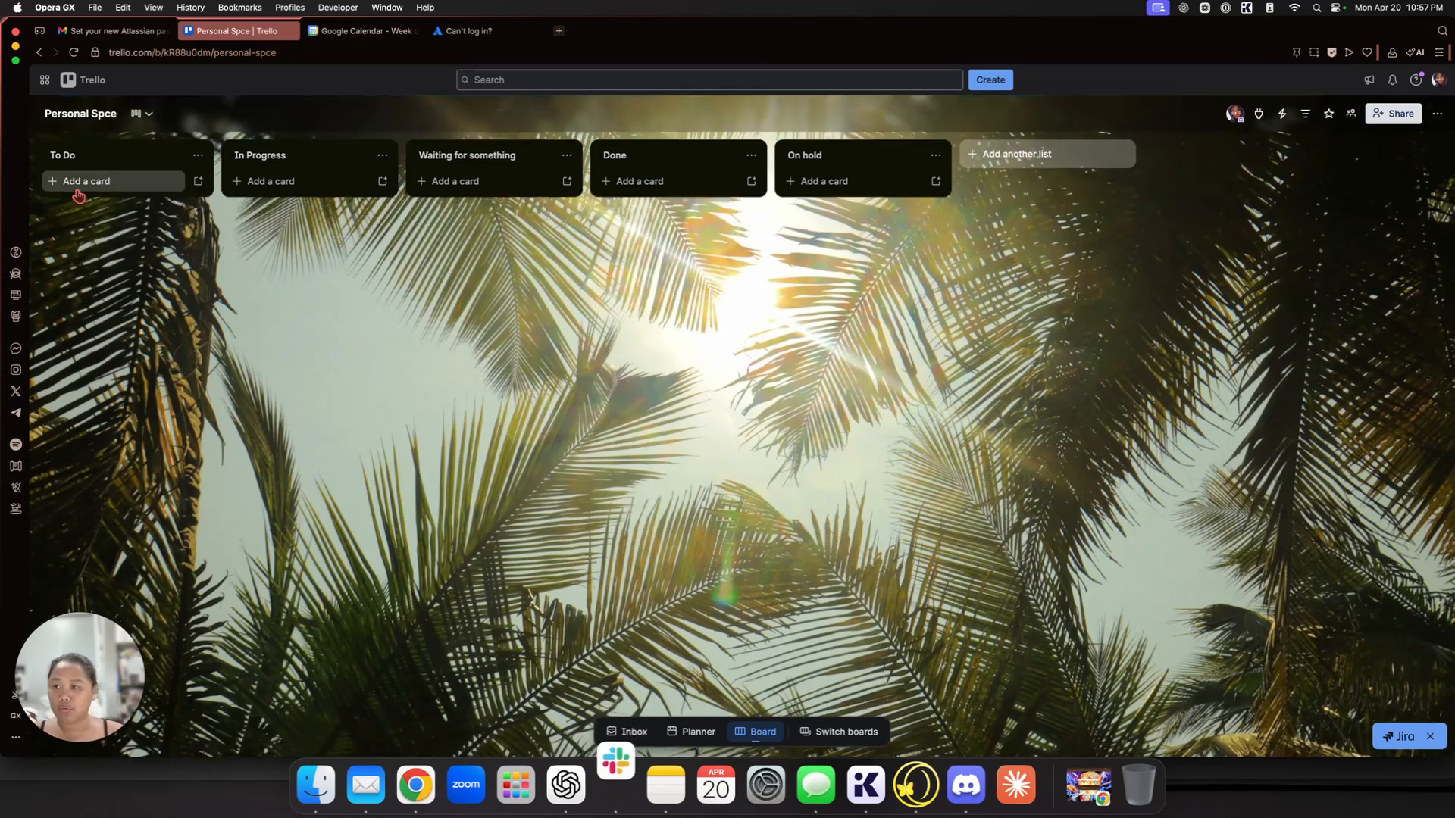
{"action": "left_click", "coordinate": [76, 190]}
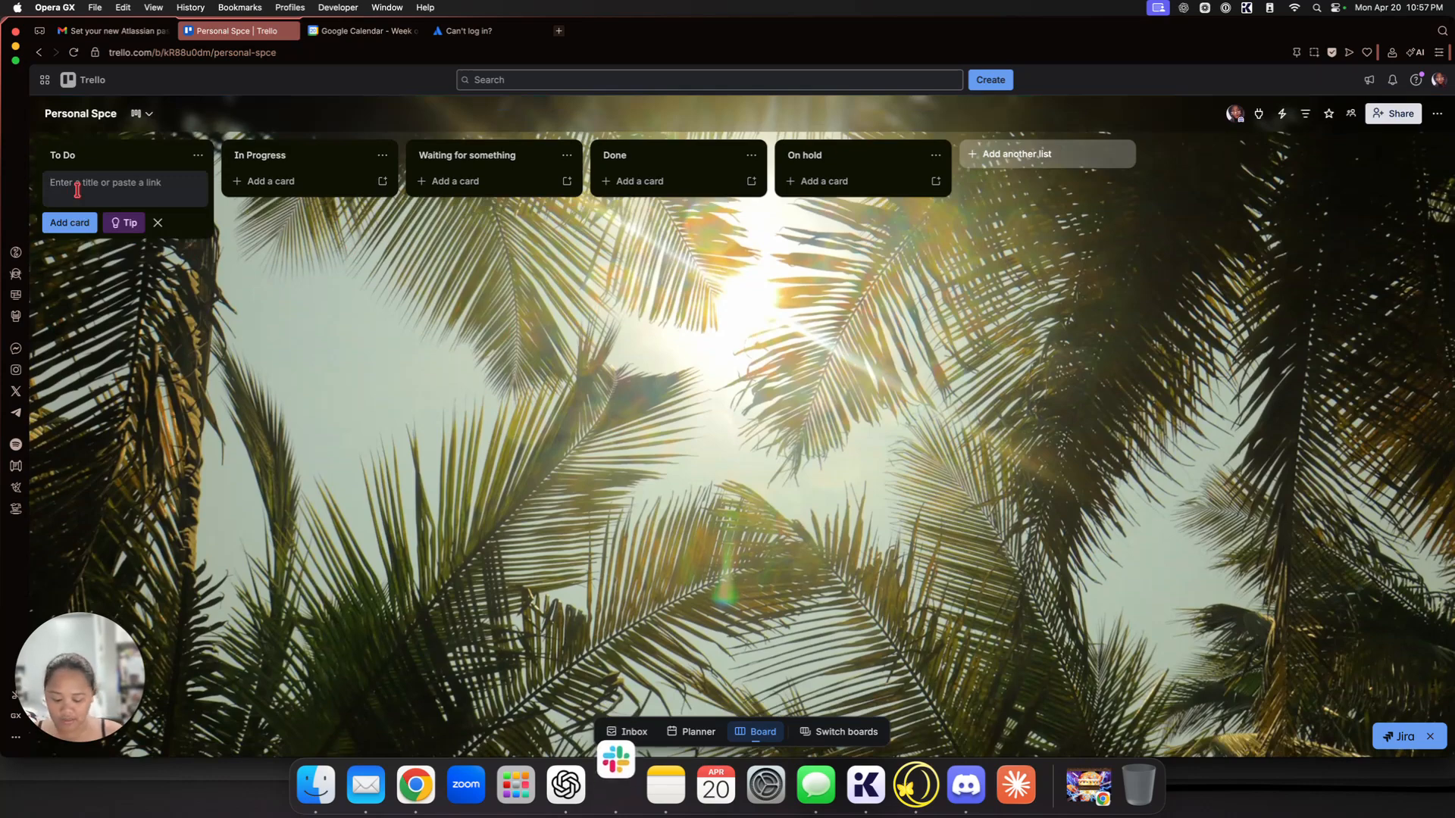
{"action": "type", "text": "Get a"}
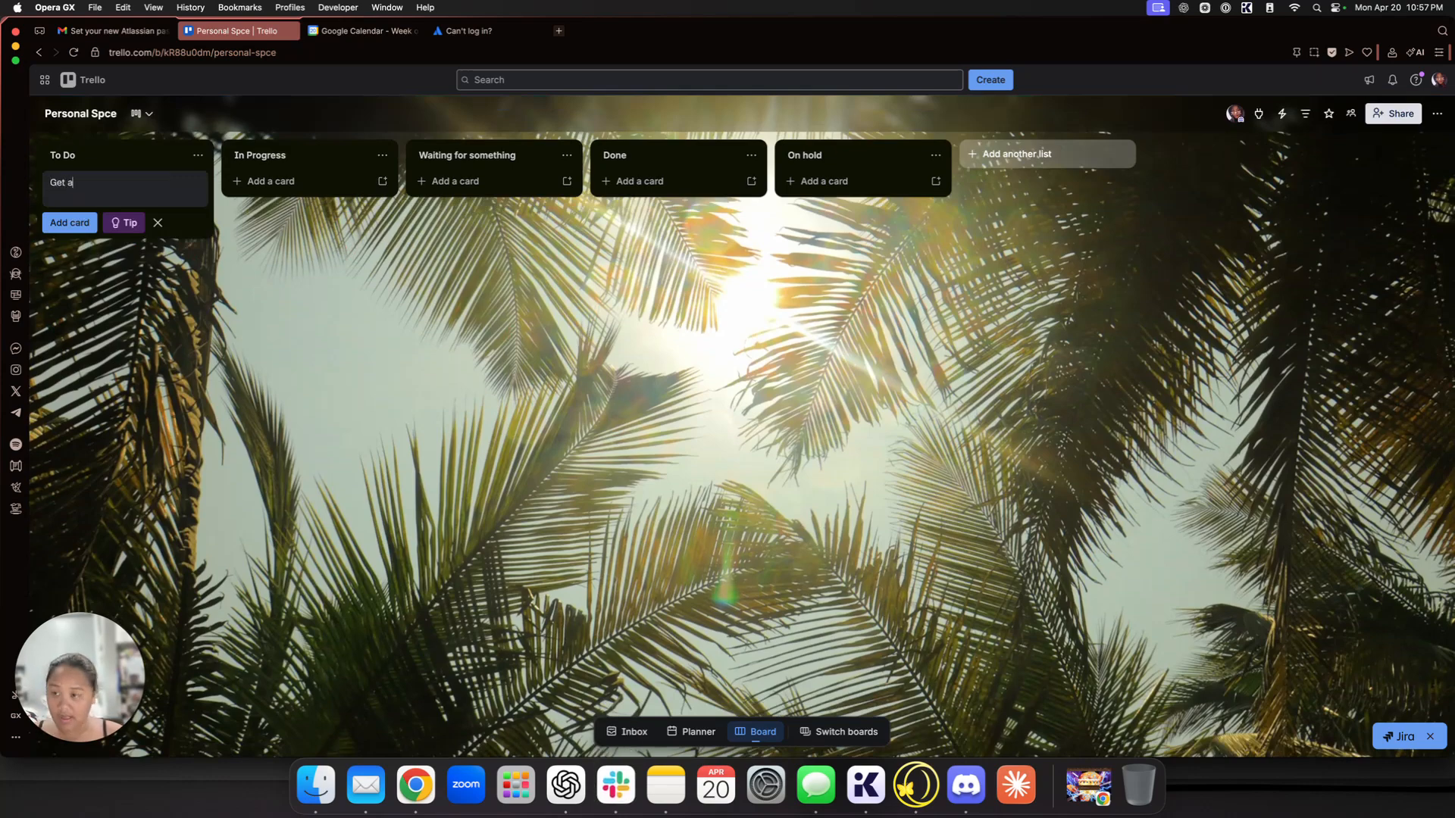
{"action": "key", "text": "BackSpace"}
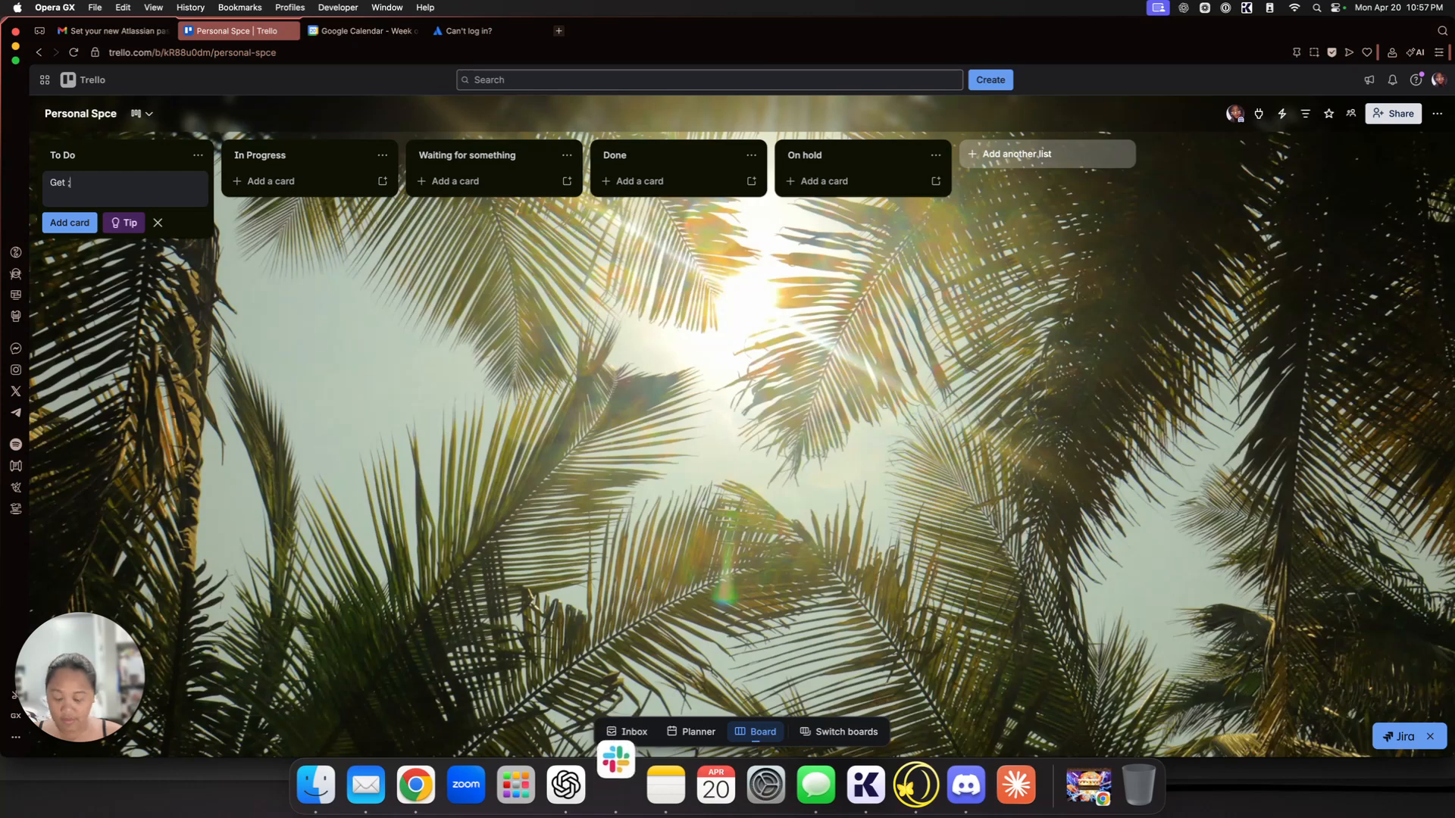
{"action": "type", "text": "lab tests"}
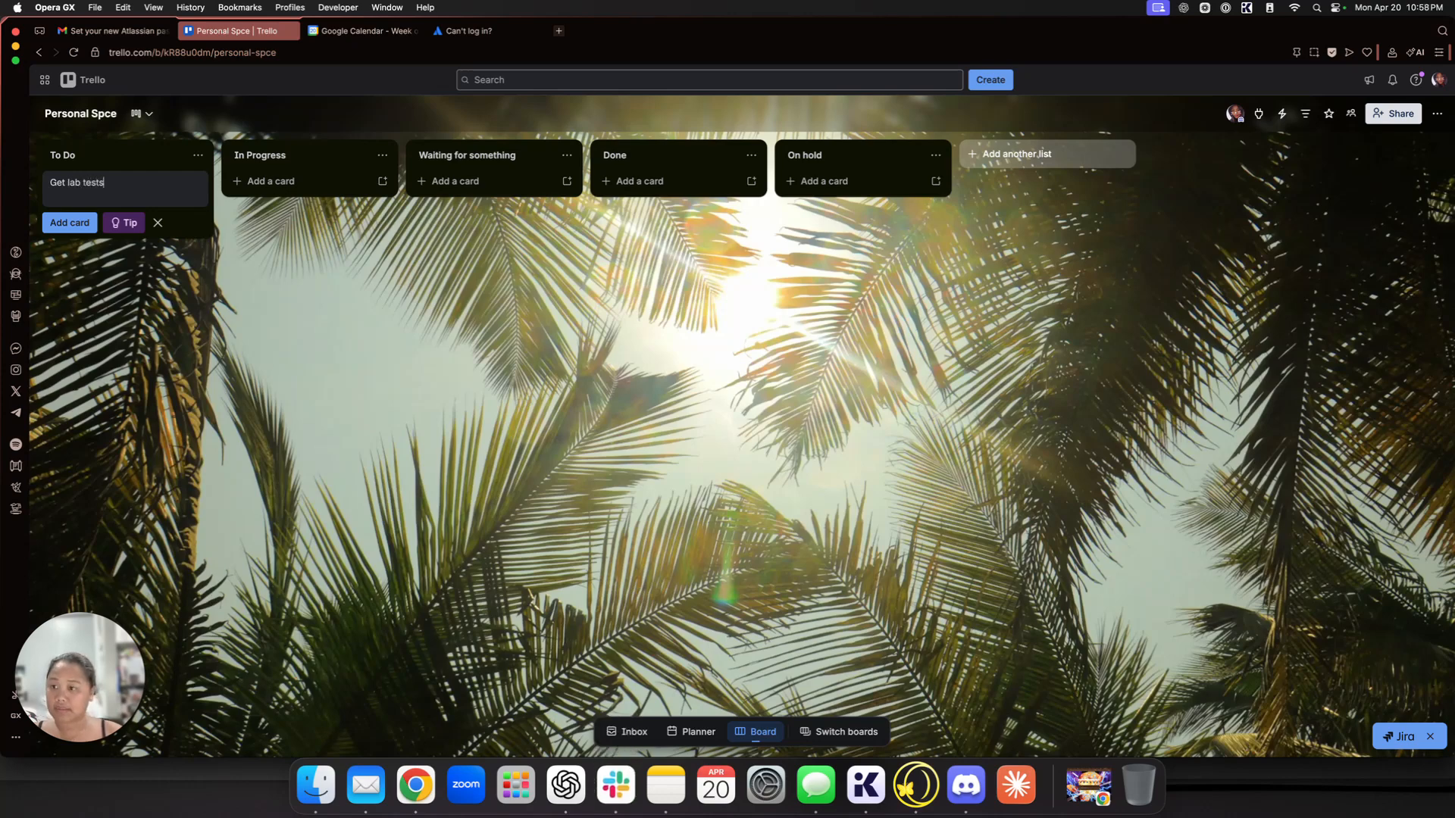
{"action": "key", "text": "Return"}
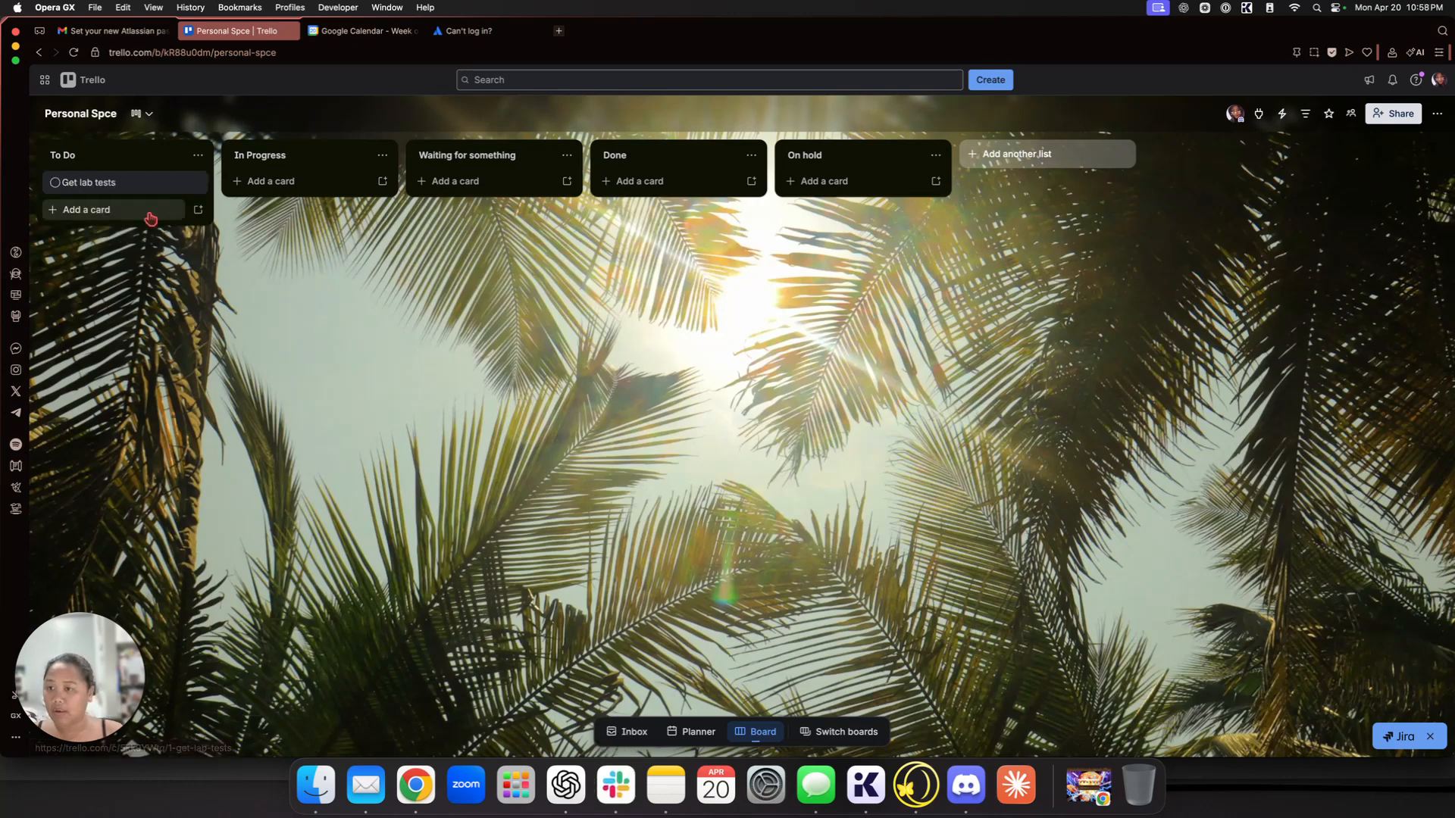
{"action": "left_click", "coordinate": [84, 185]}
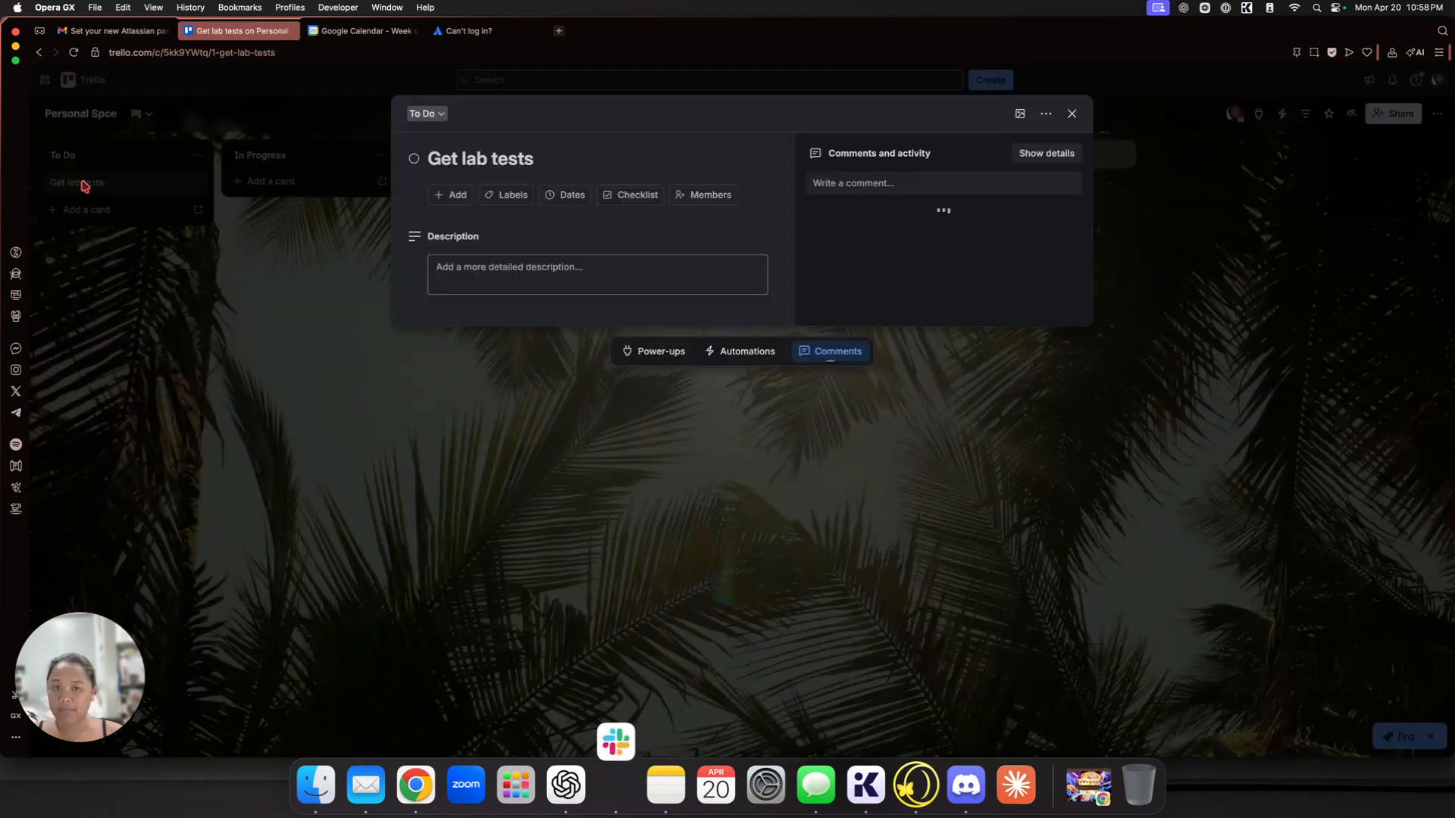
Step: Set the card's due date to April 22, 2:00 PM with a 1 Day before reminder
{"action": "left_click", "coordinate": [574, 198]}
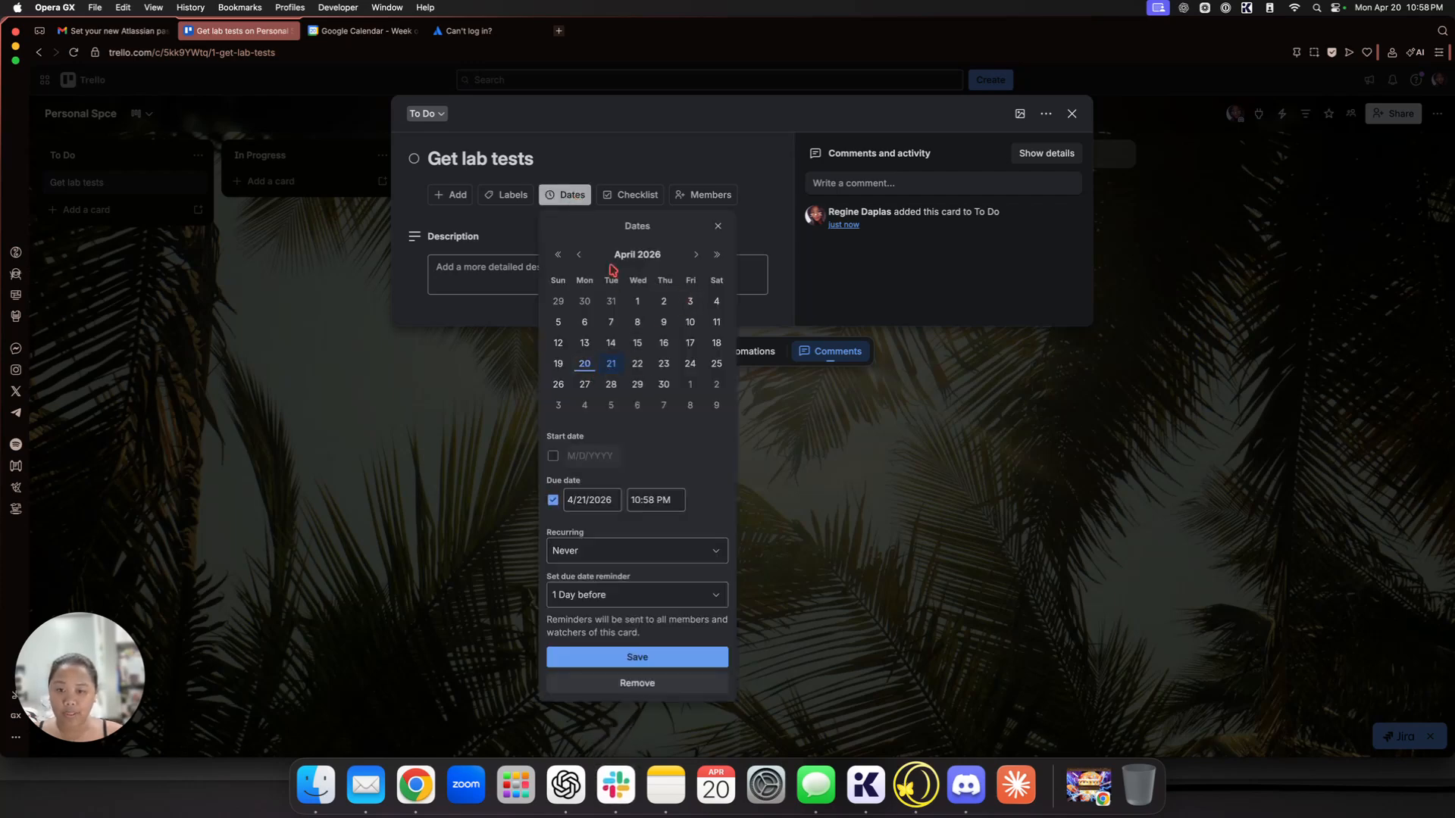
{"action": "left_click", "coordinate": [636, 368]}
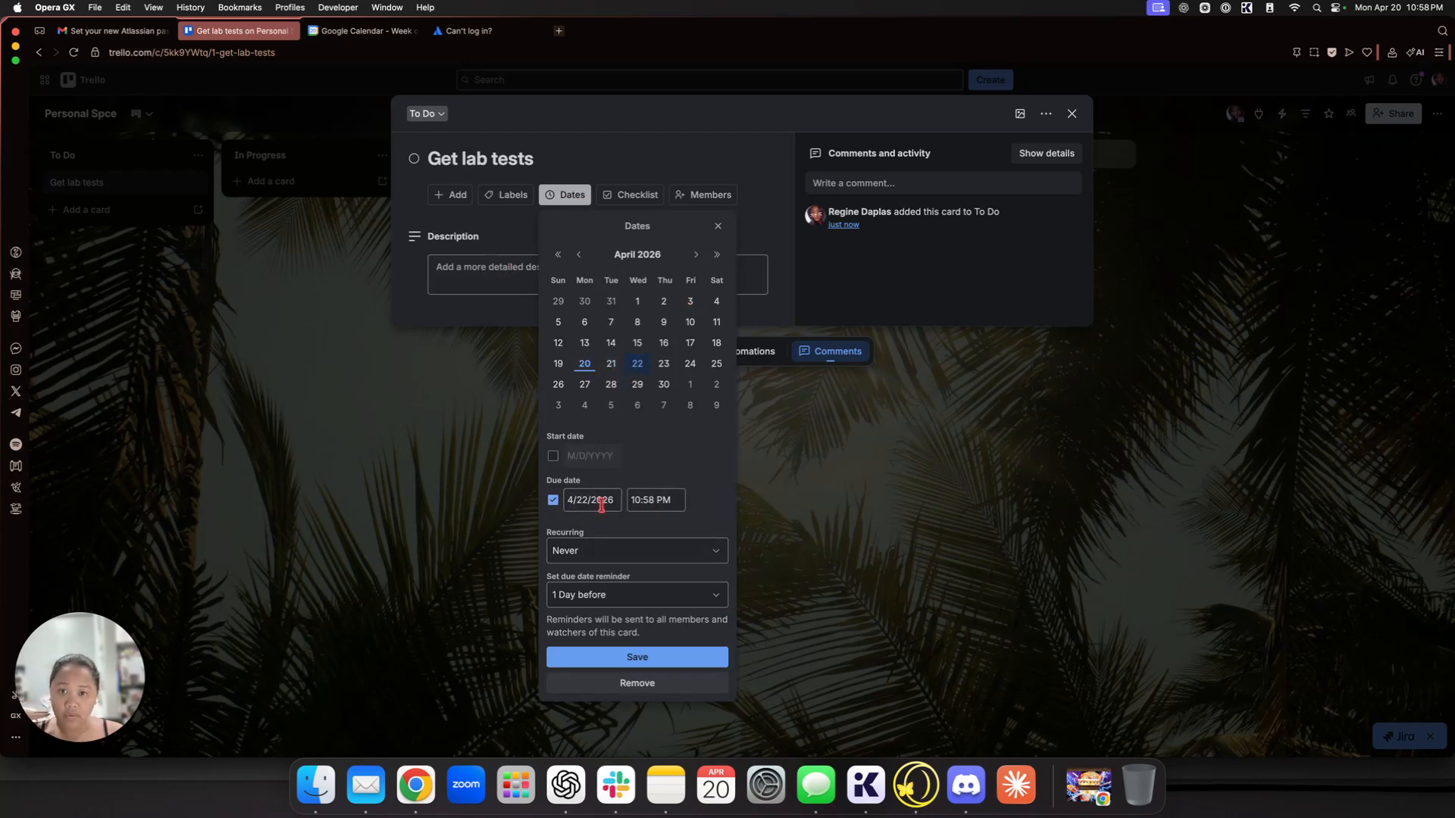
{"action": "left_click", "coordinate": [648, 508]}
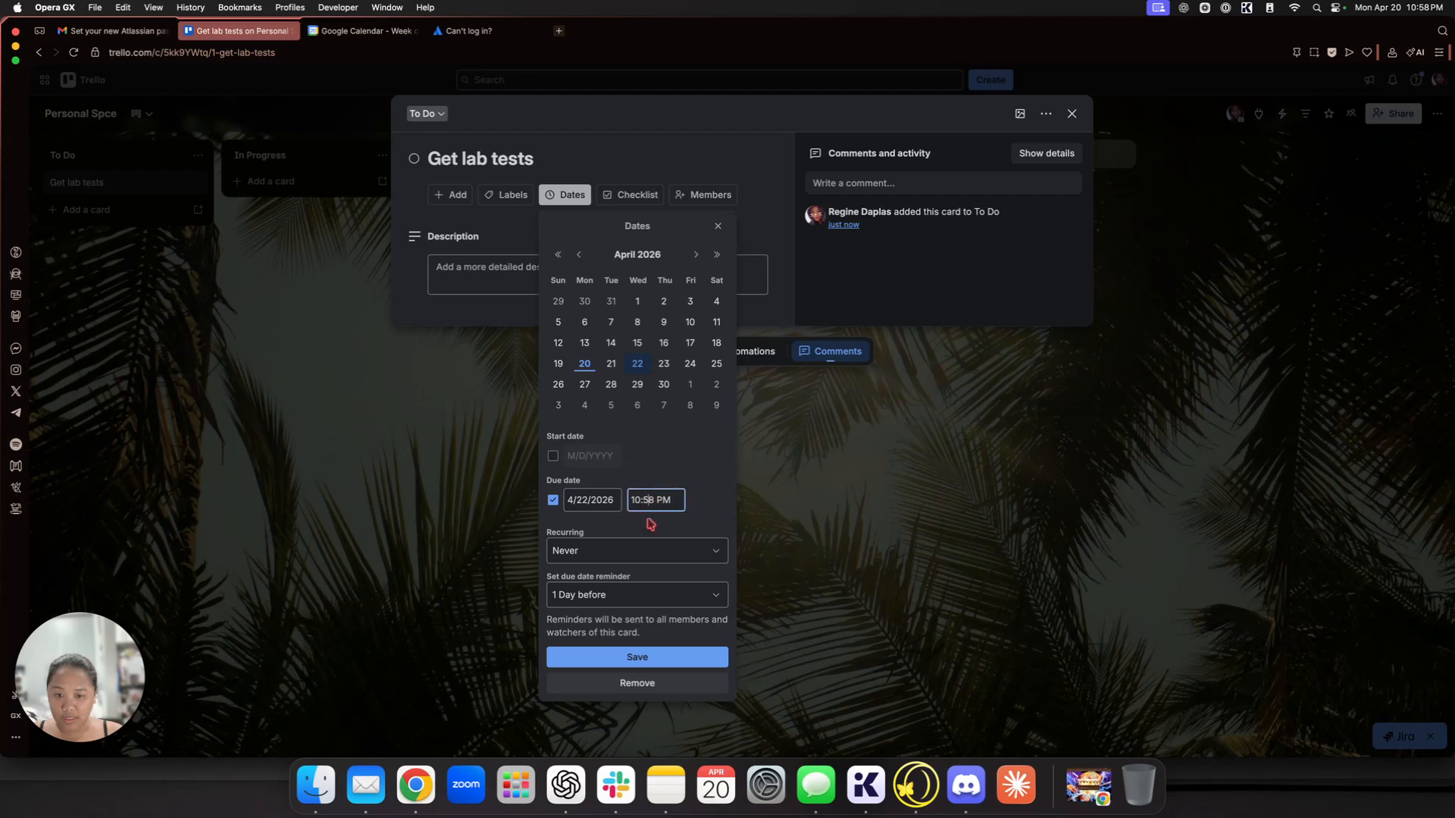
{"action": "key", "text": "BackSpace"}
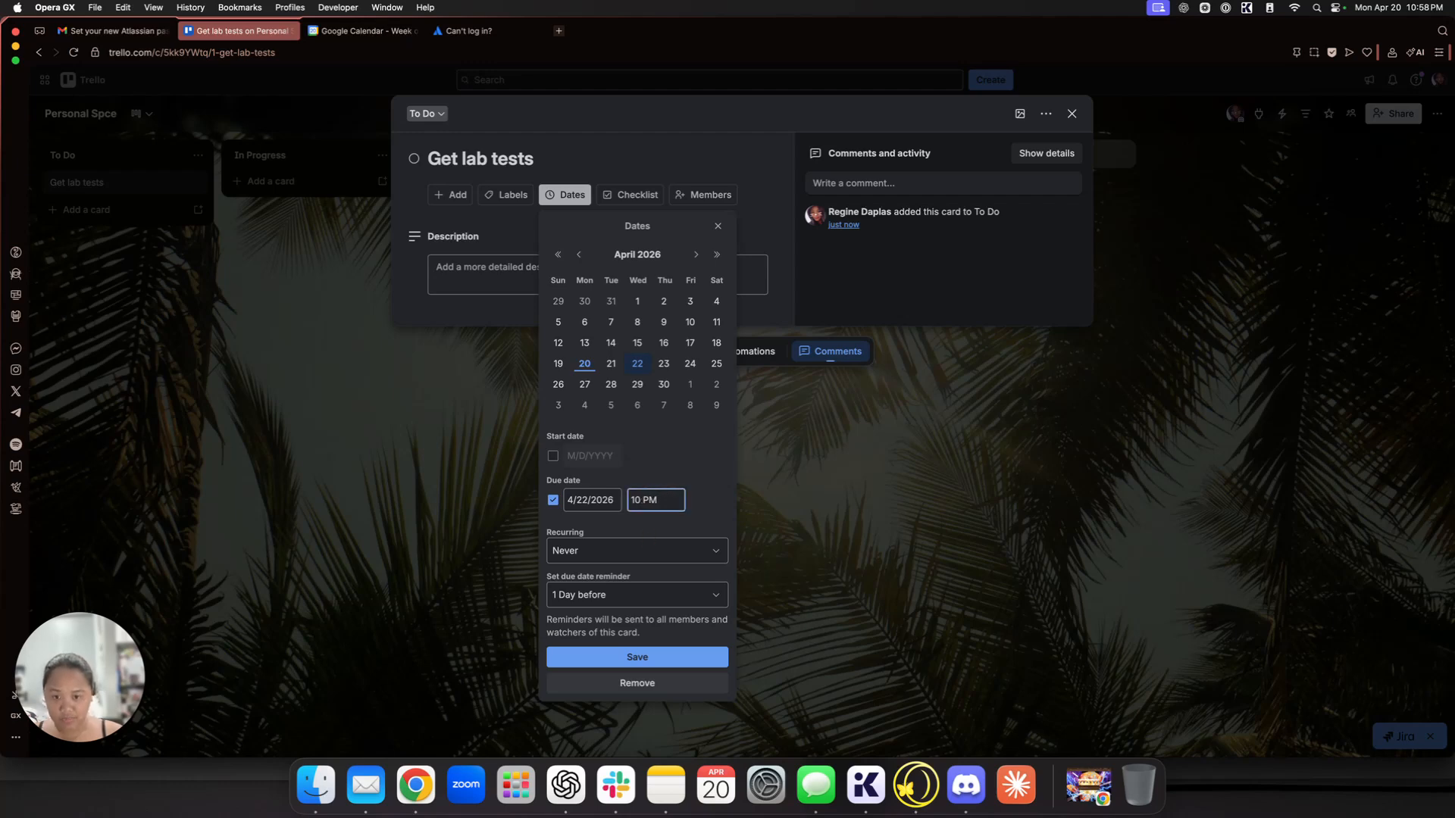
{"action": "type", "text": "2:0"}
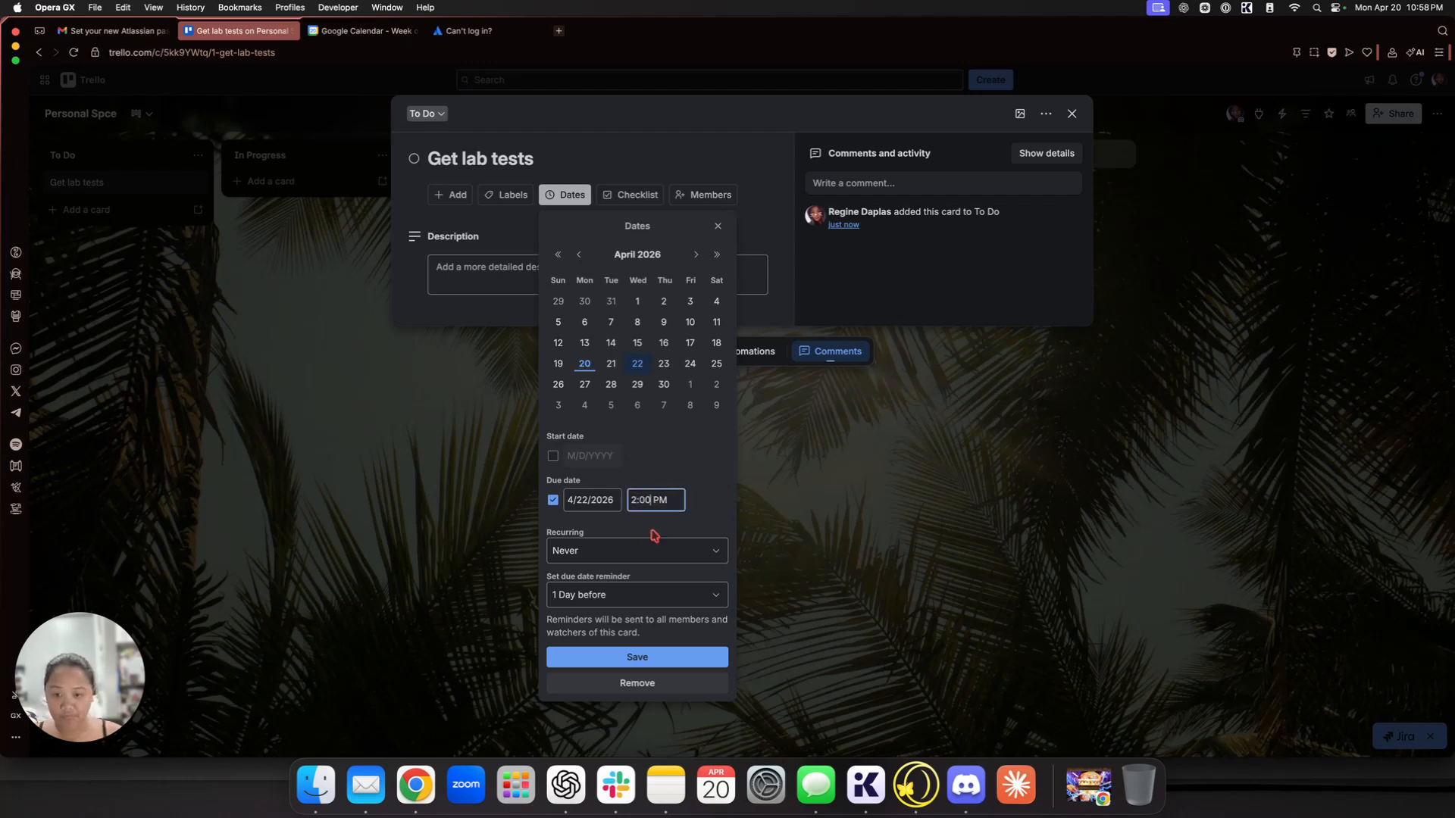
{"action": "left_click", "coordinate": [710, 461]}
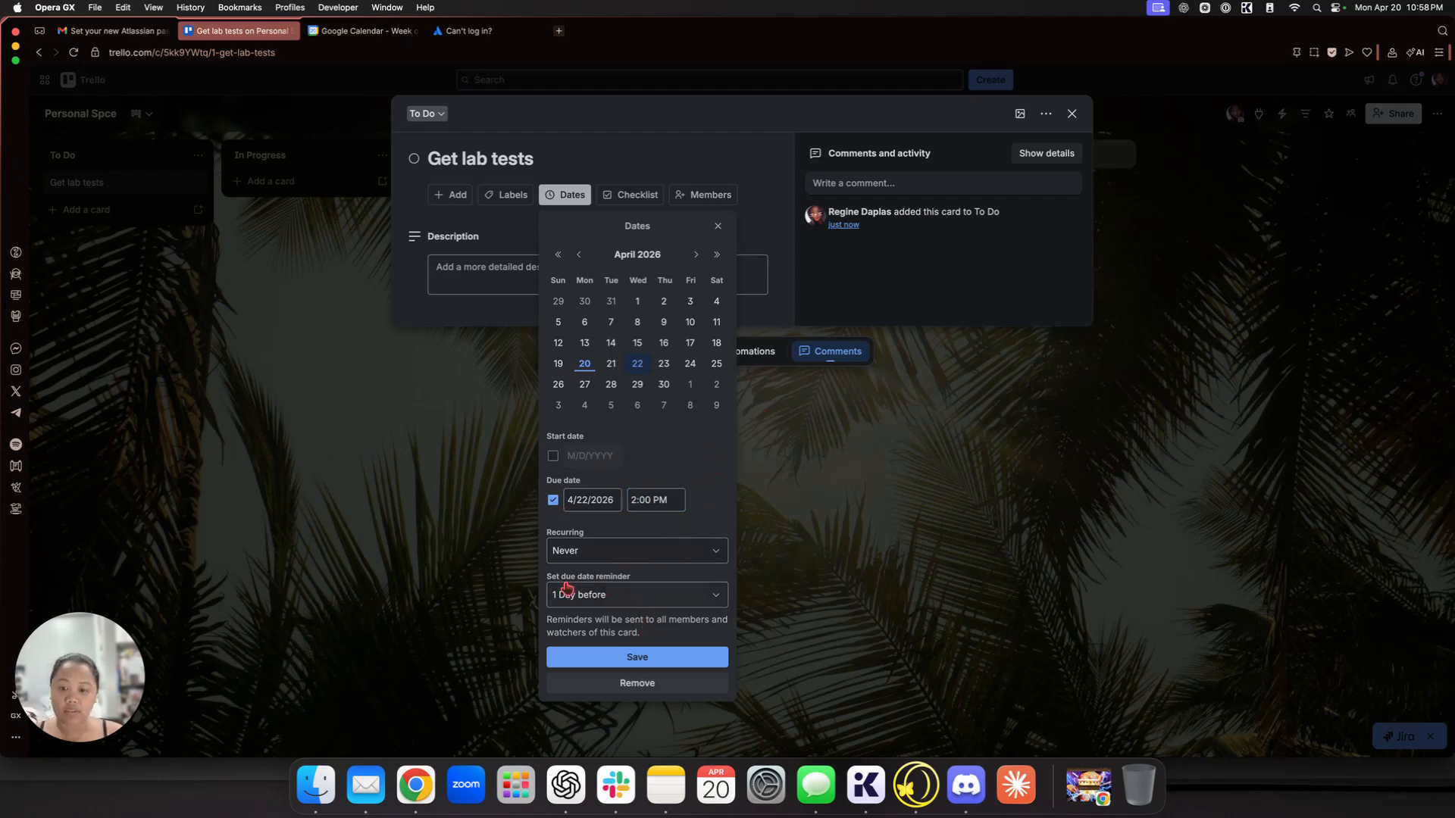
{"action": "left_click", "coordinate": [606, 598]}
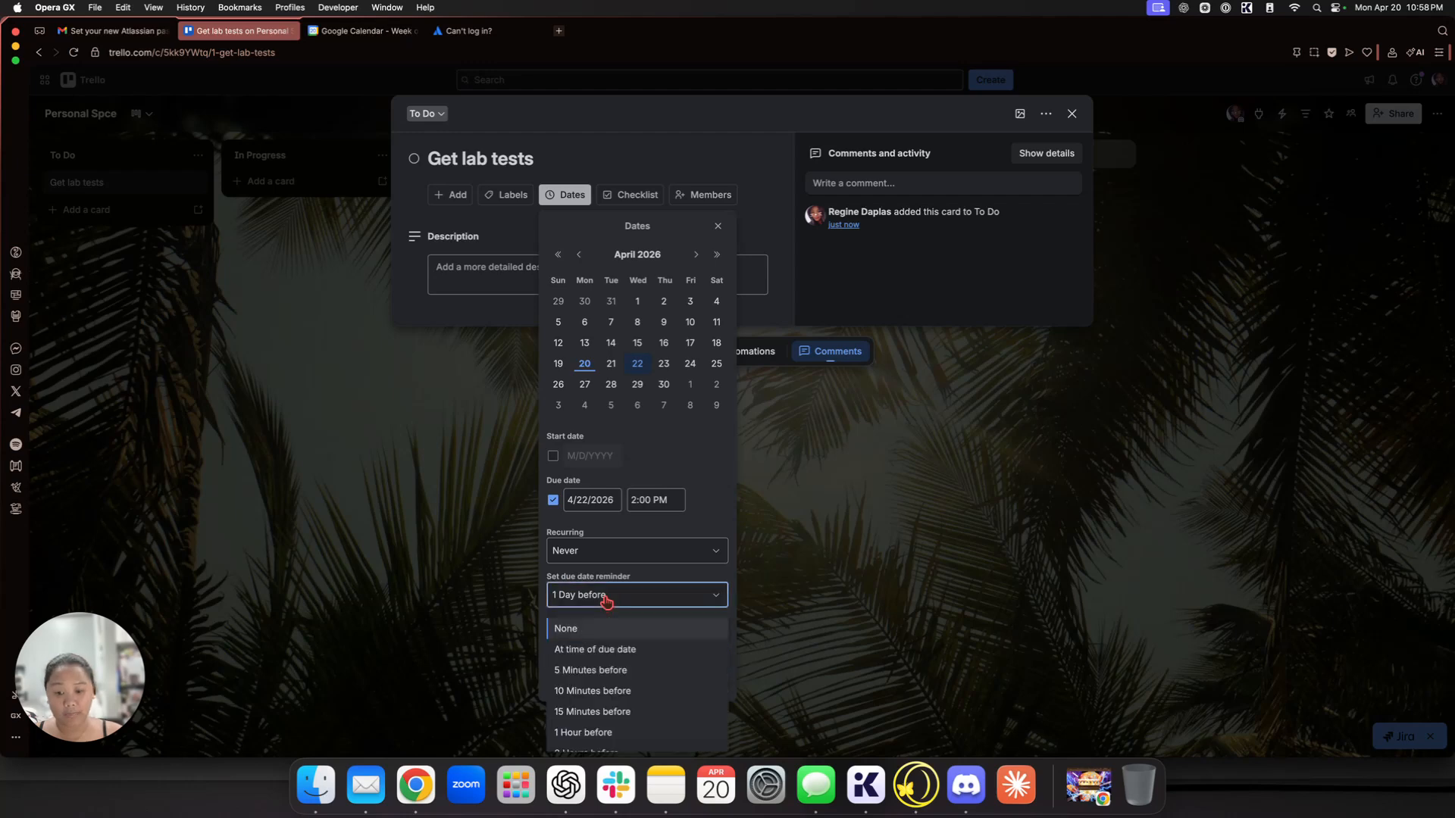
{"action": "scroll", "coordinate": [615, 667], "scroll_direction": "down", "scroll_amount": 2}
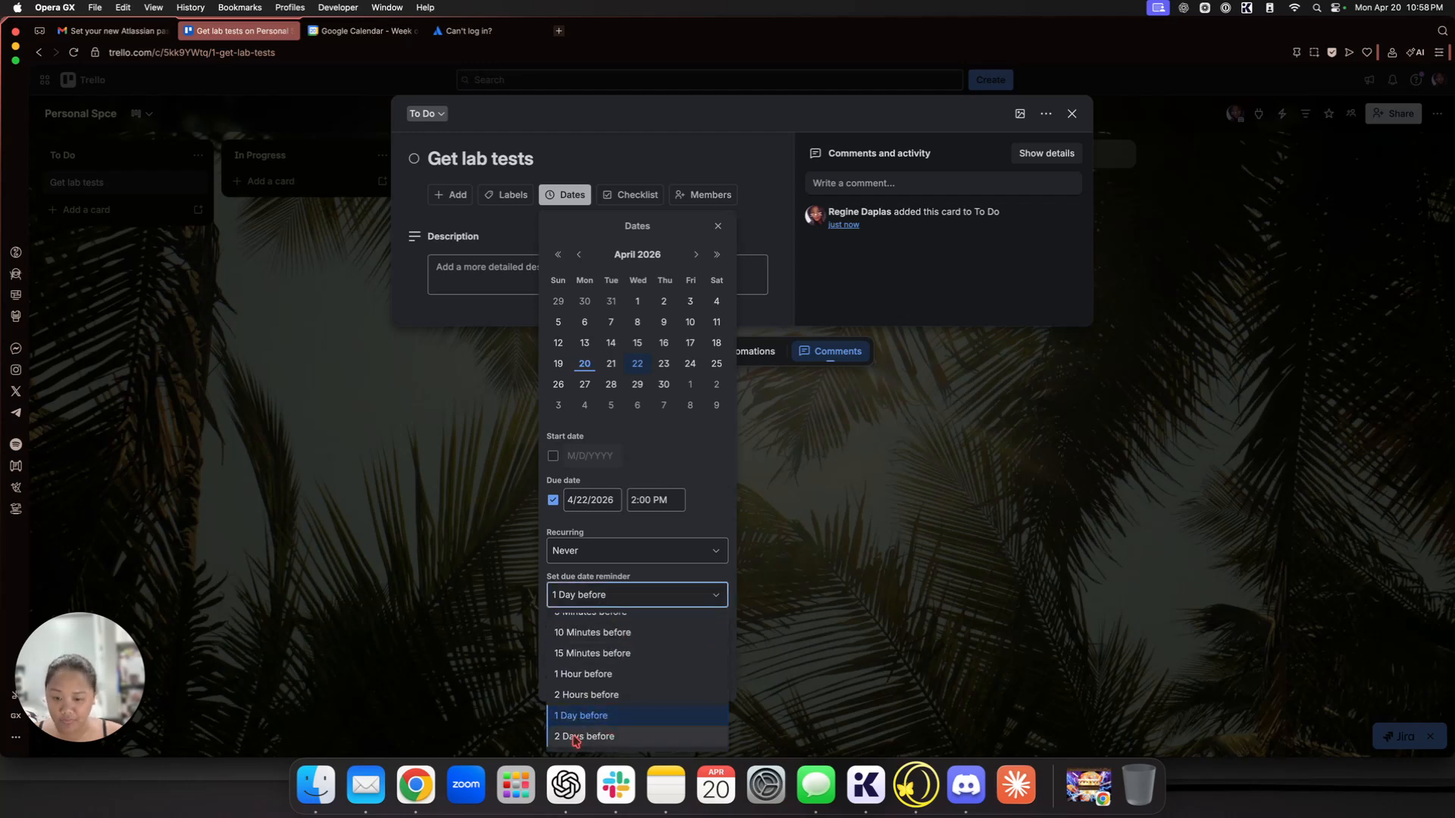
{"action": "scroll", "coordinate": [599, 652], "scroll_direction": "up", "scroll_amount": 3}
{"action": "scroll", "coordinate": [602, 650], "scroll_direction": "down", "scroll_amount": 1}
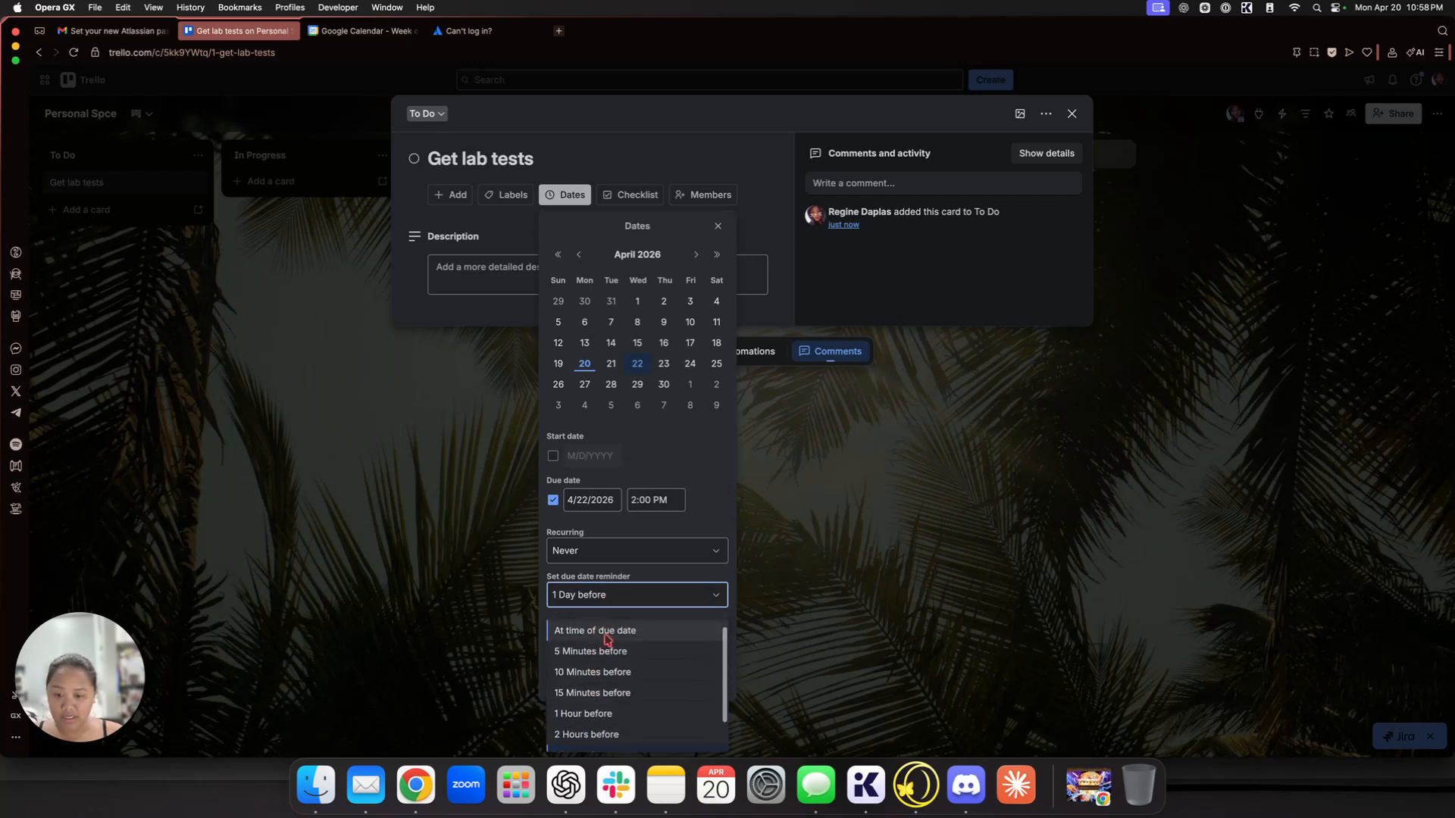
{"action": "left_click", "coordinate": [704, 458]}
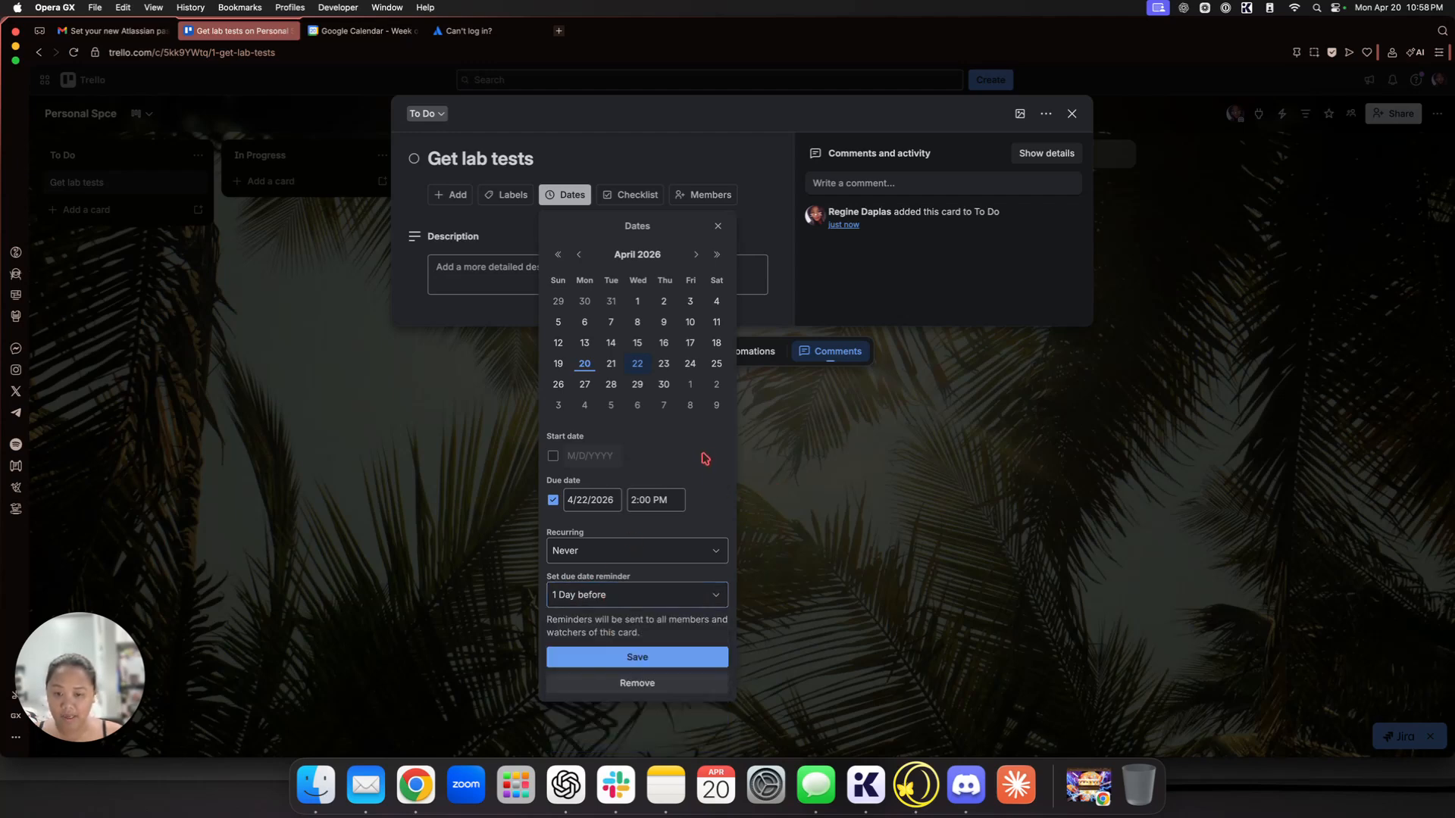
{"action": "left_click", "coordinate": [656, 661]}
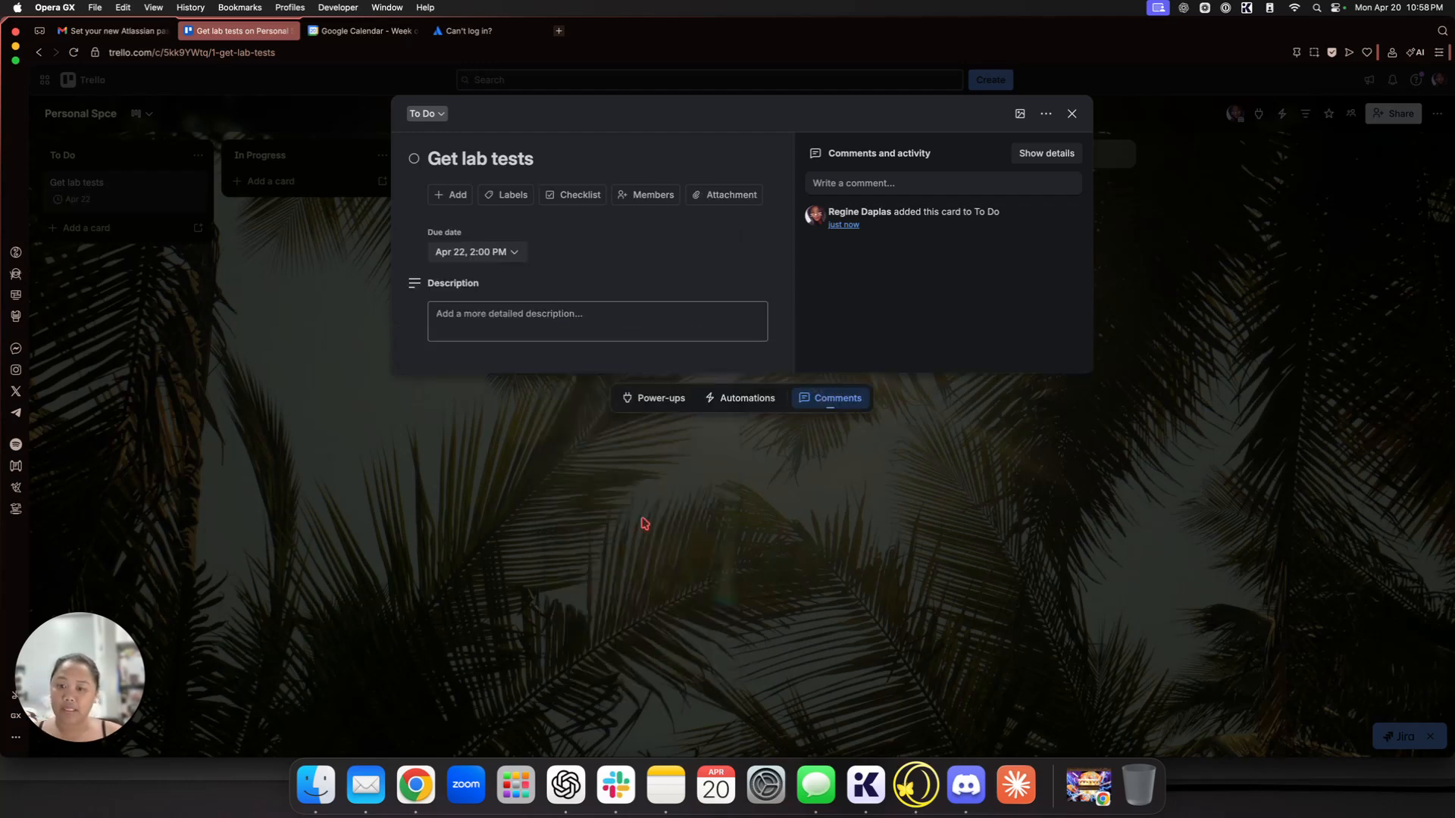
Step: Save the description 'BTC Primary Clinic' / 'Need to fast for atleast 10hrs' on the card
{"action": "left_click", "coordinate": [484, 334]}
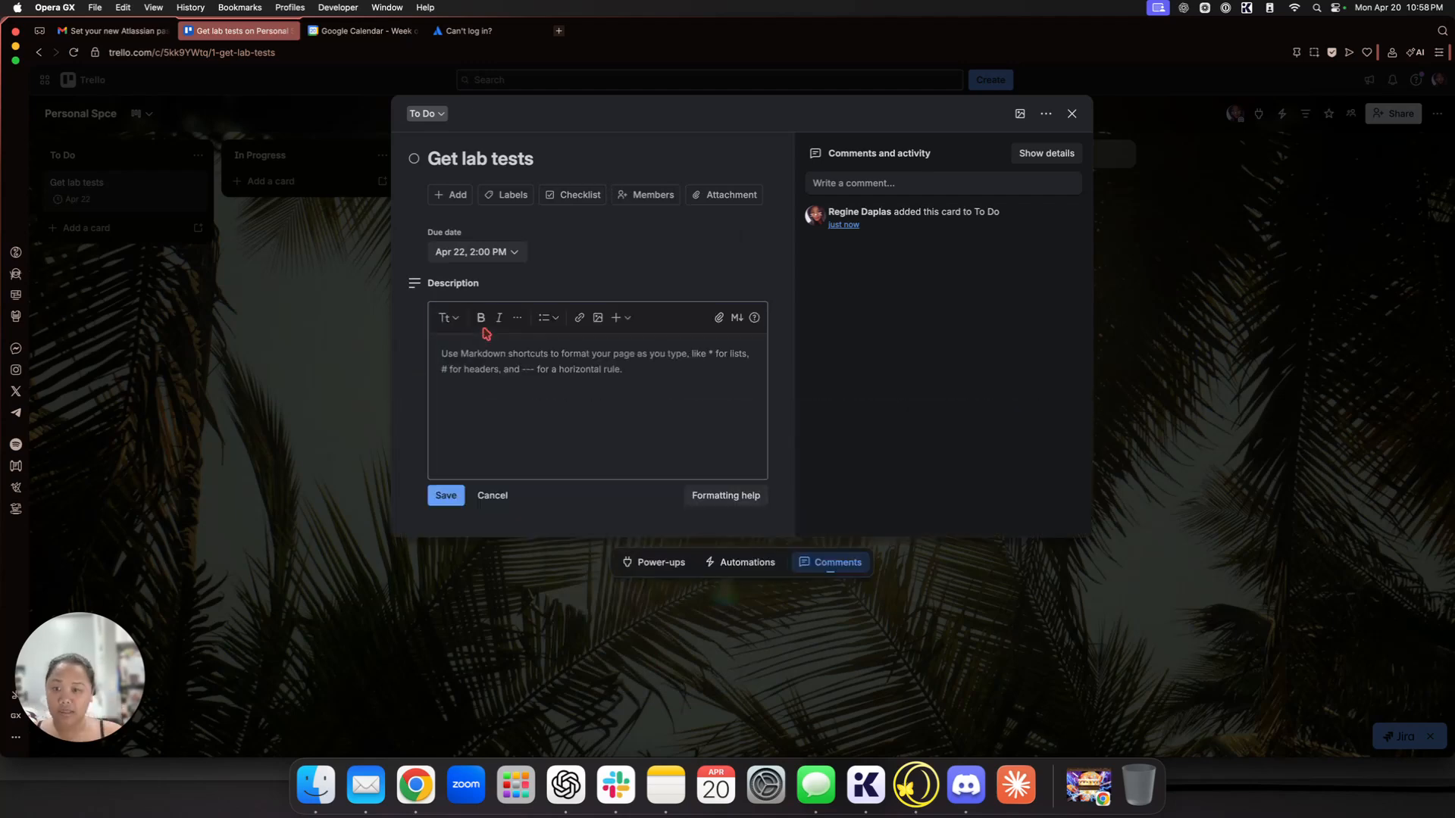
{"action": "left_click", "coordinate": [627, 274]}
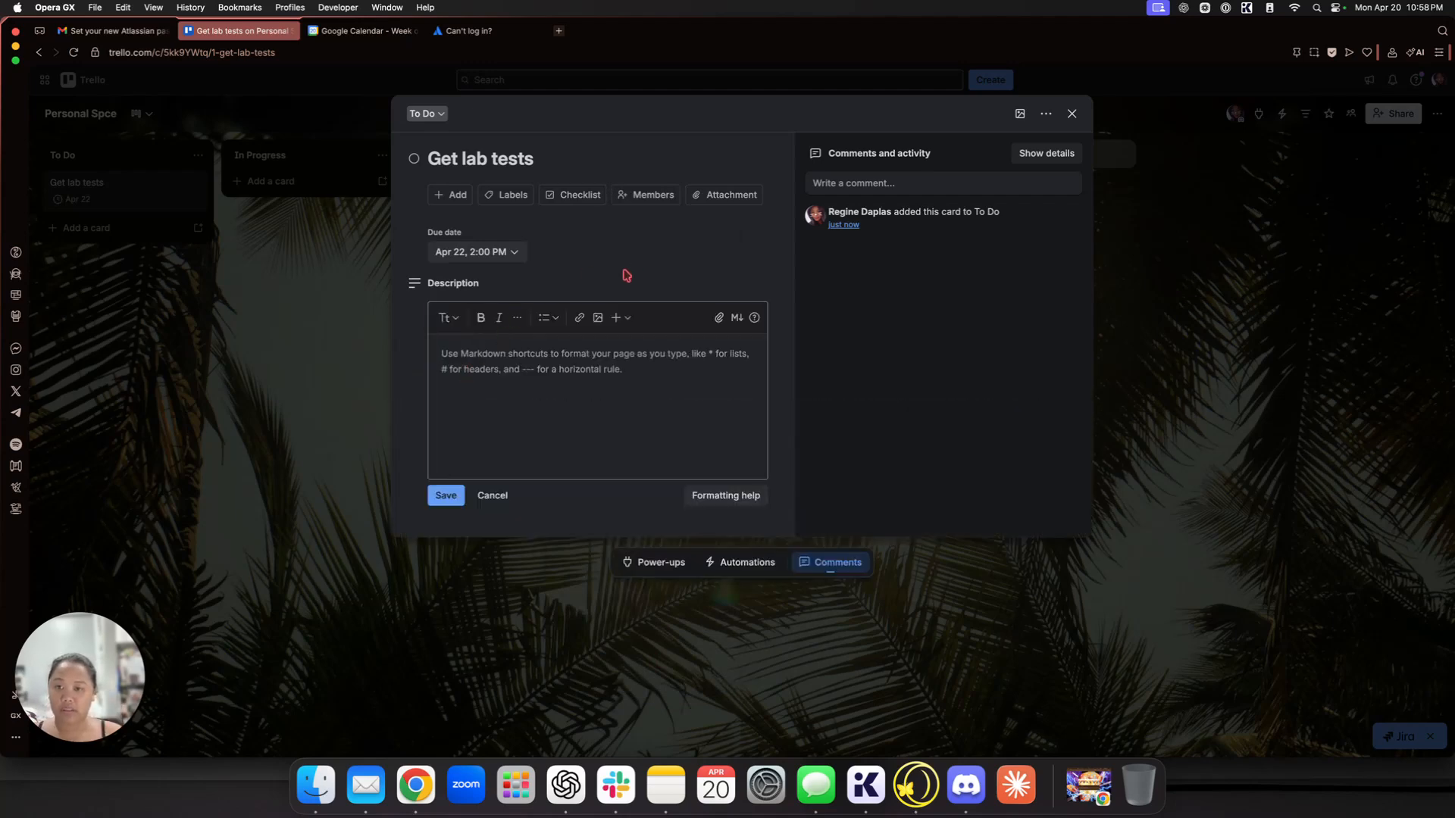
{"action": "left_click", "coordinate": [455, 356]}
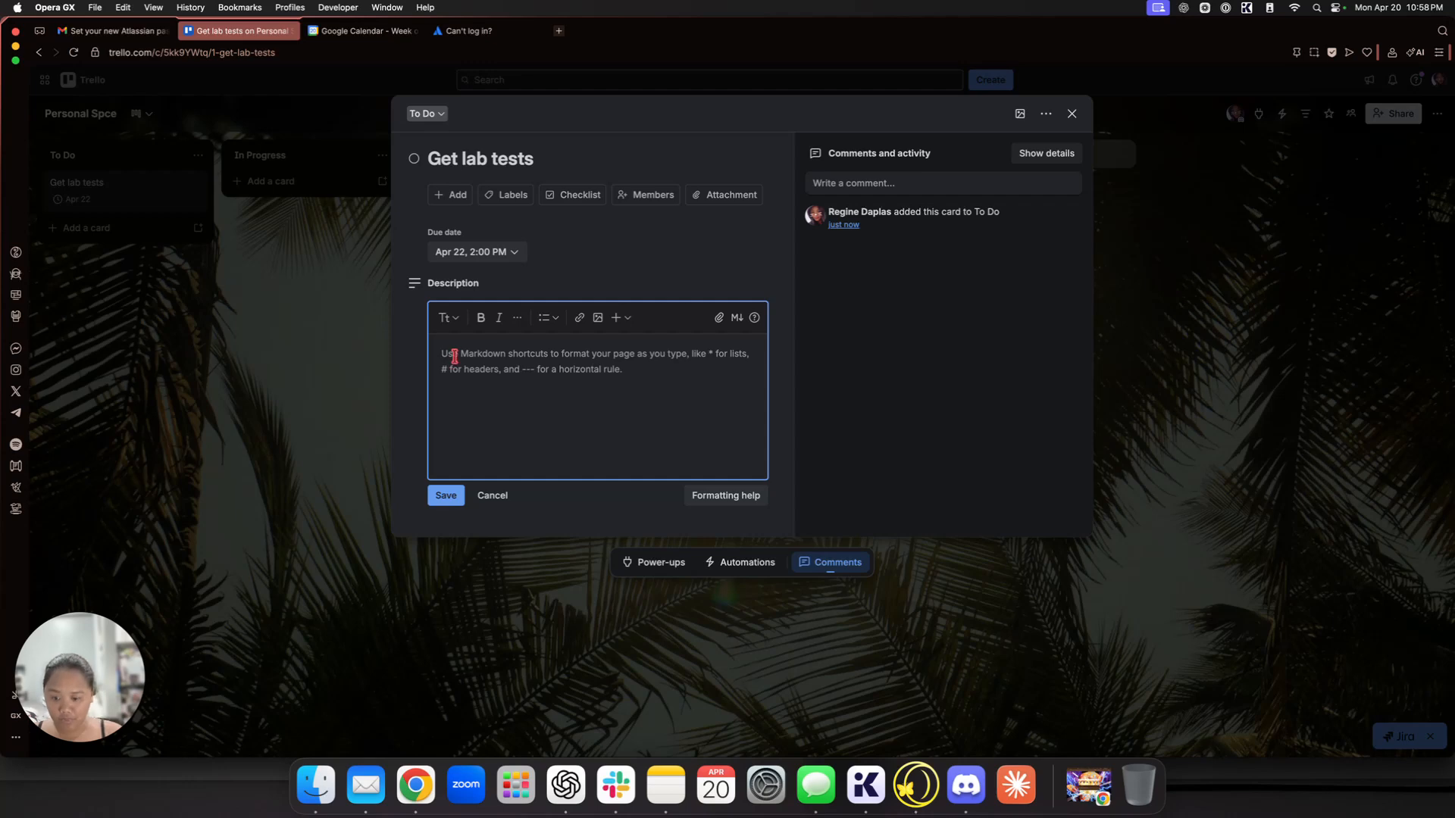
{"action": "type", "text": "BTC Primary Clinic"}
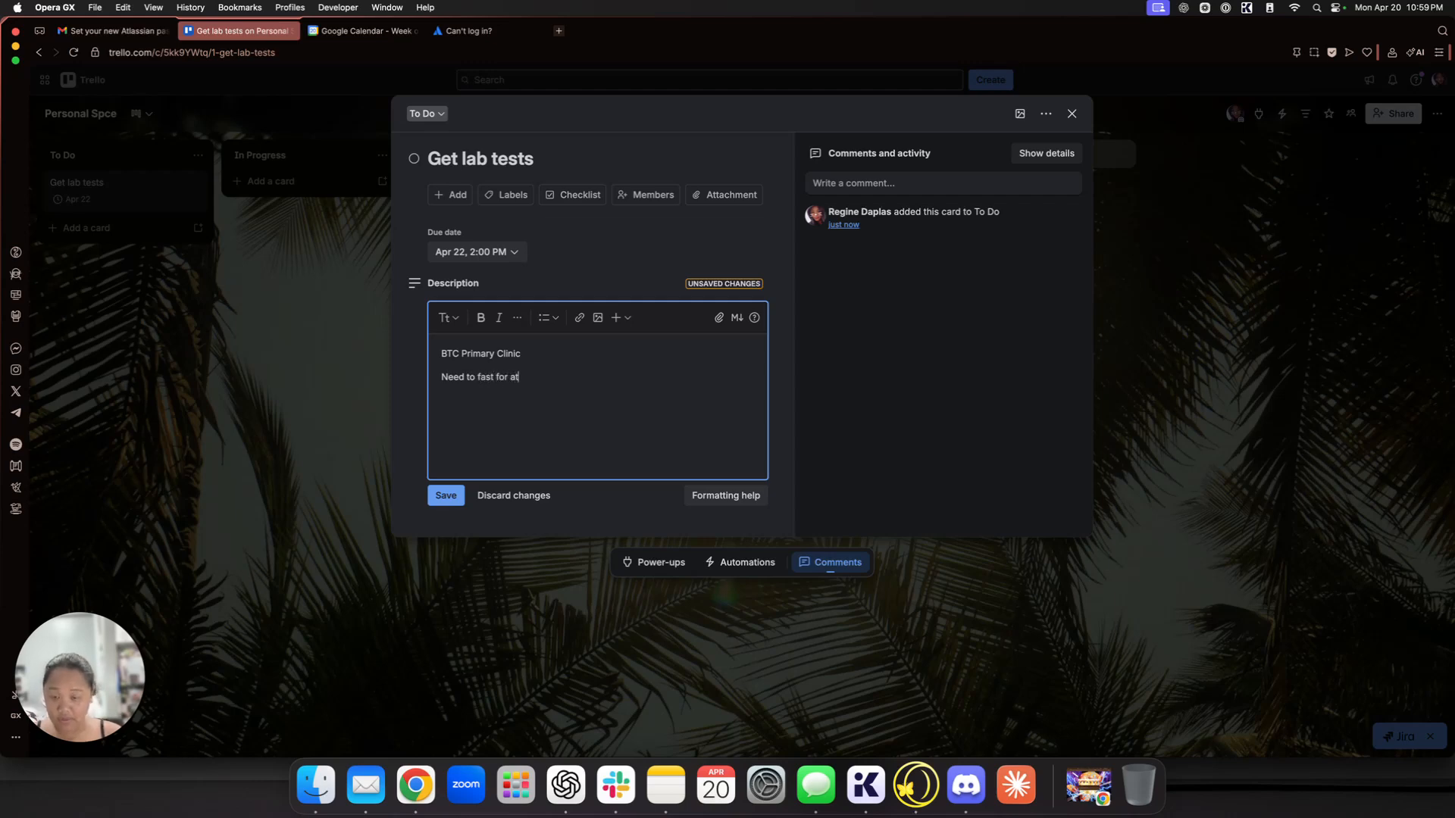
{"action": "type", "text": "t 10hrs"}
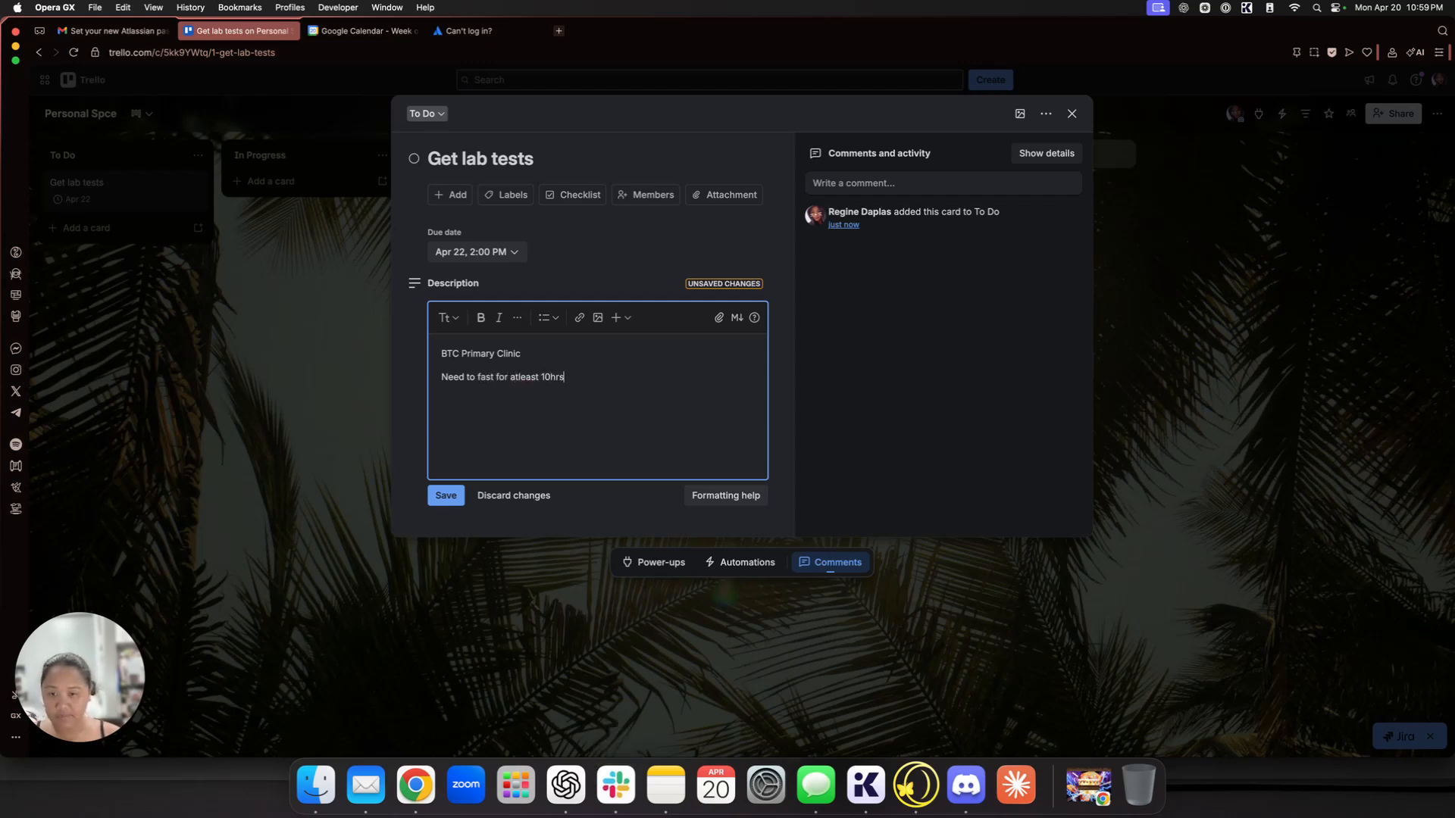
{"action": "left_click", "coordinate": [457, 497]}
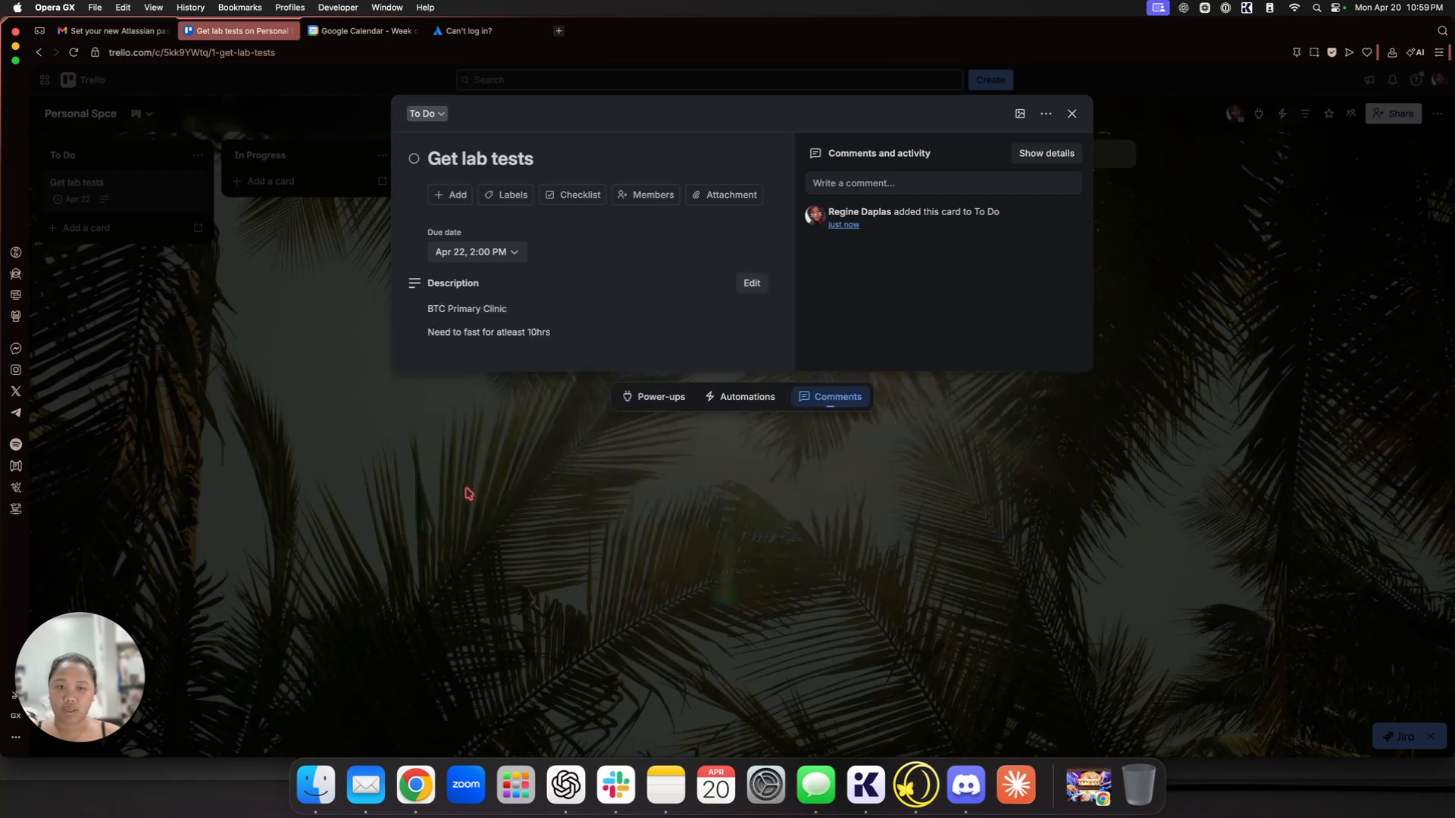
Step: Add To Do cards Organize Elyu videos, Organize Santa Barbara videos, and Organize and upload New York videos
{"action": "left_click", "coordinate": [1153, 315]}
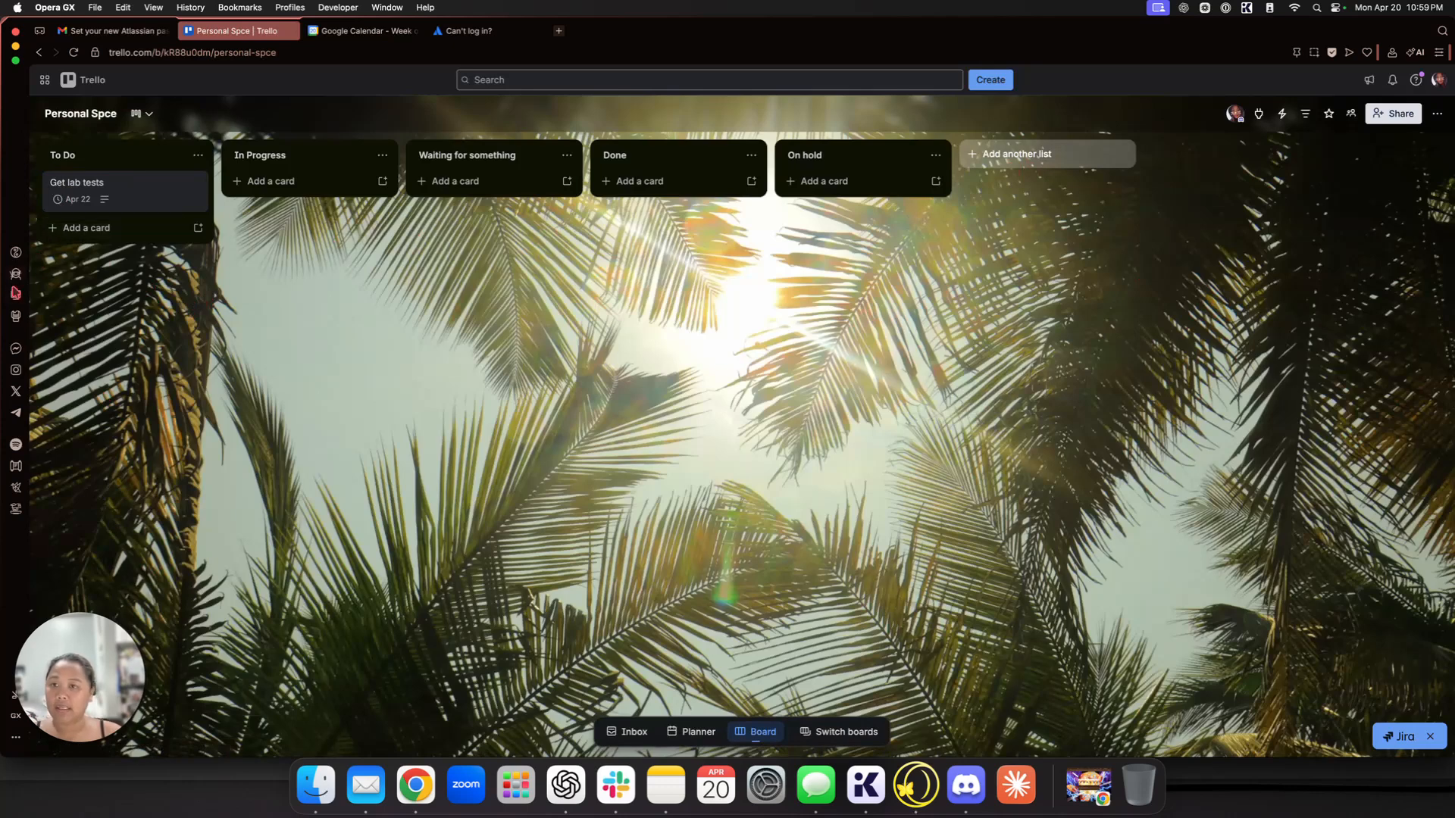
{"action": "left_click", "coordinate": [83, 228]}
{"action": "type", "text": "Og"}
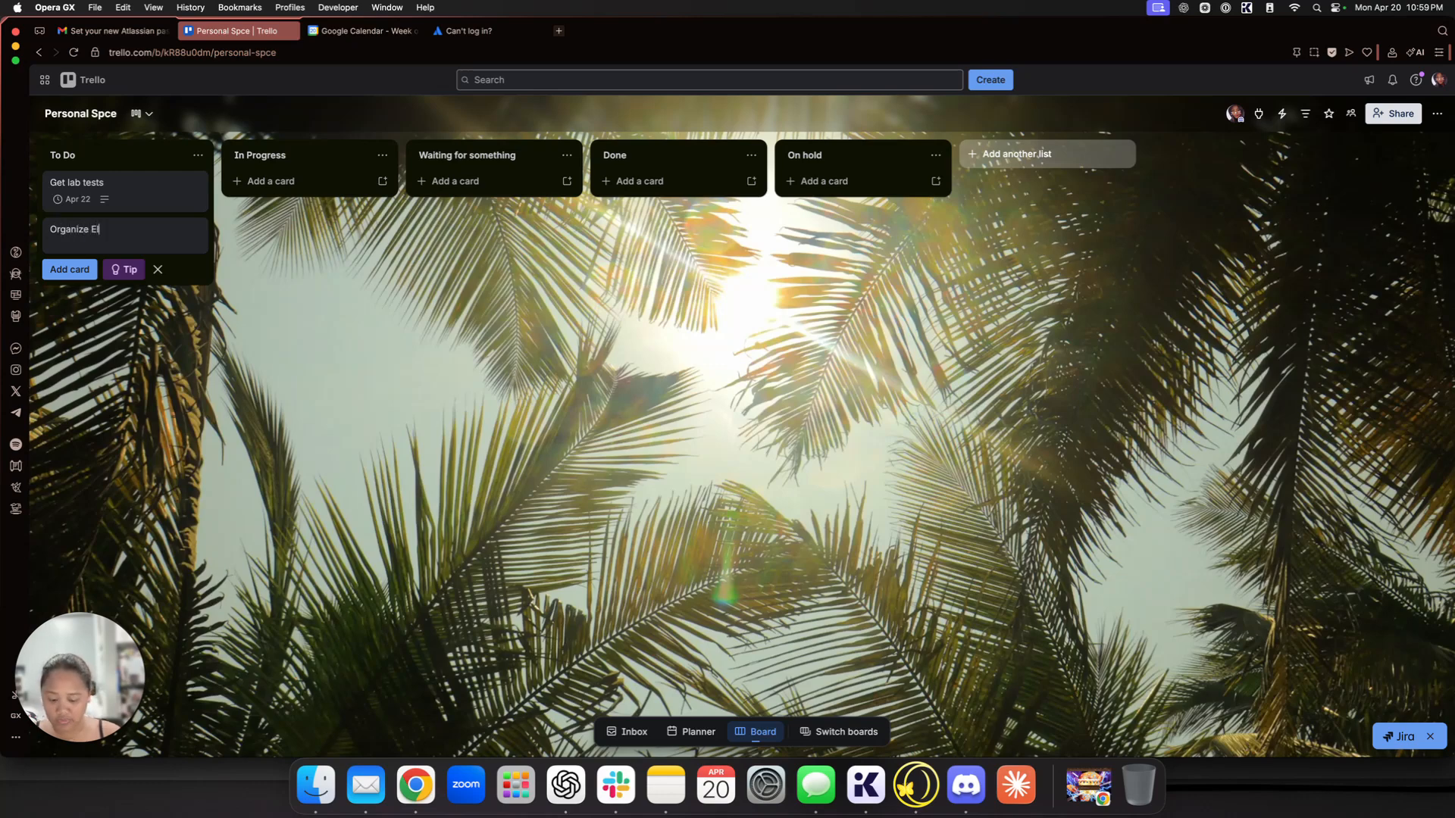
{"action": "type", "text": "ganize Elyu videos"}
{"action": "key", "text": "Return"}
{"action": "type", "text": "Organize Santa Barbara videos"}
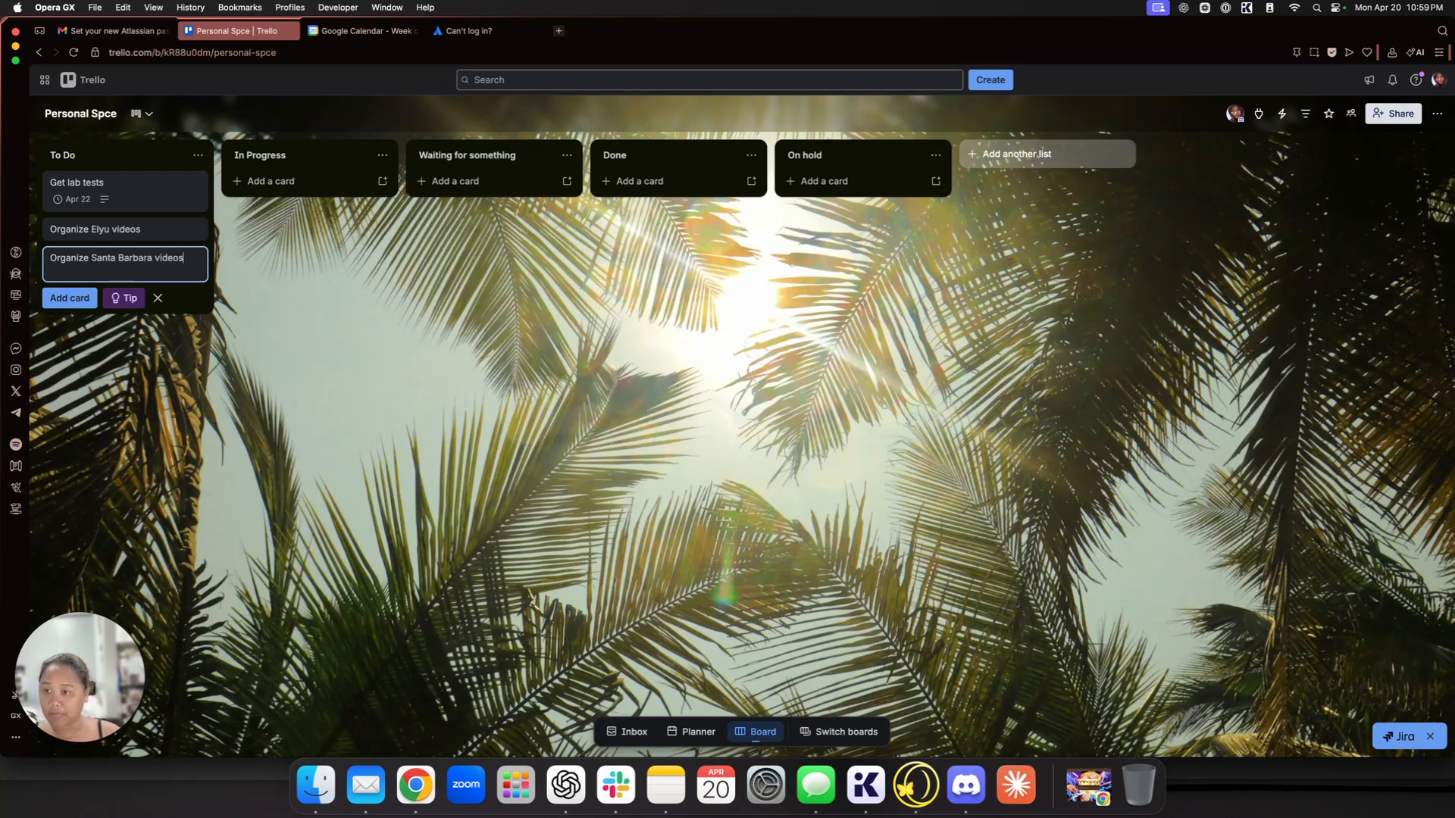
{"action": "key", "text": "Return"}
{"action": "type", "text": "Organize and upload New Y"}
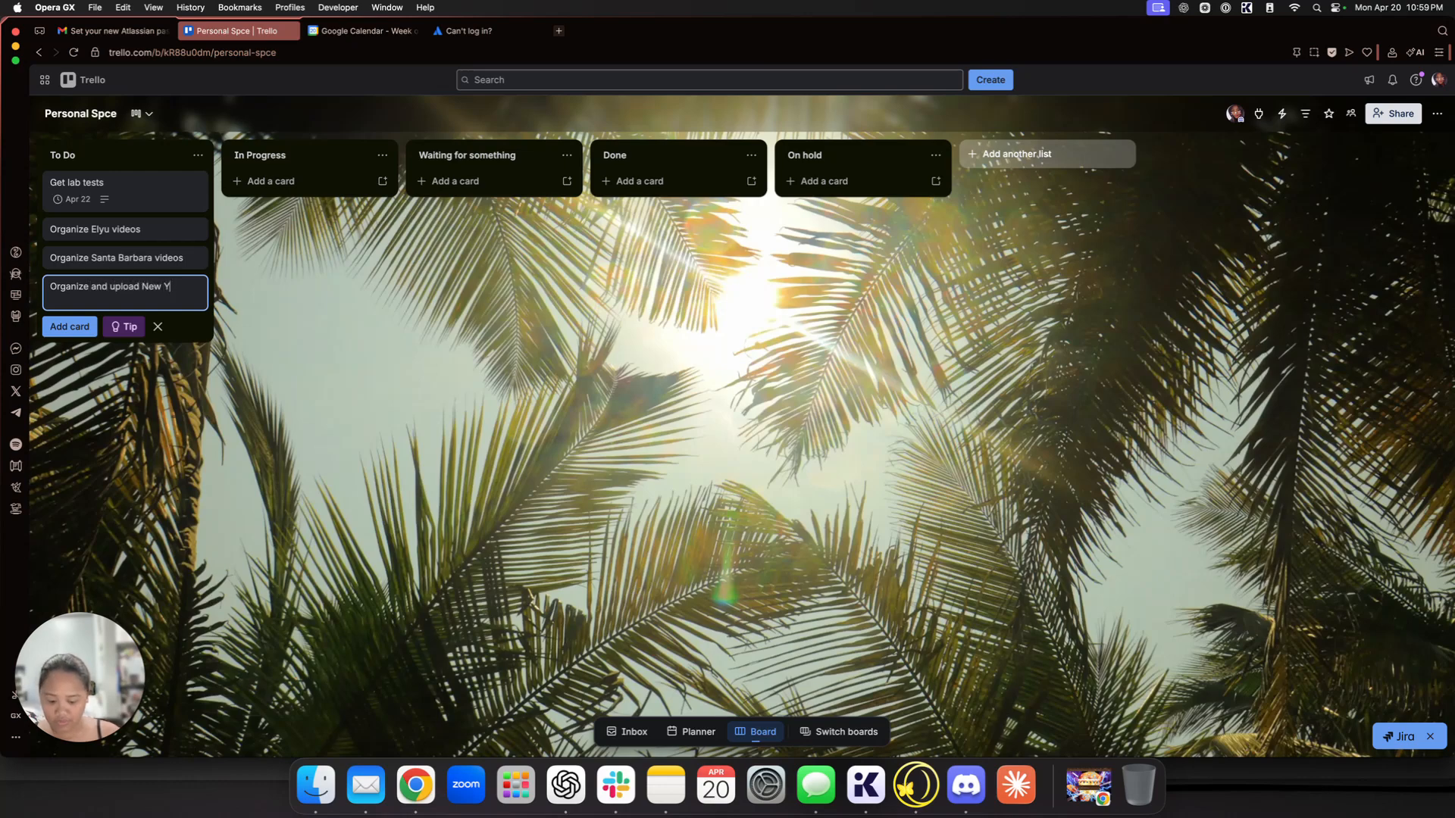
{"action": "type", "text": "ork videos"}
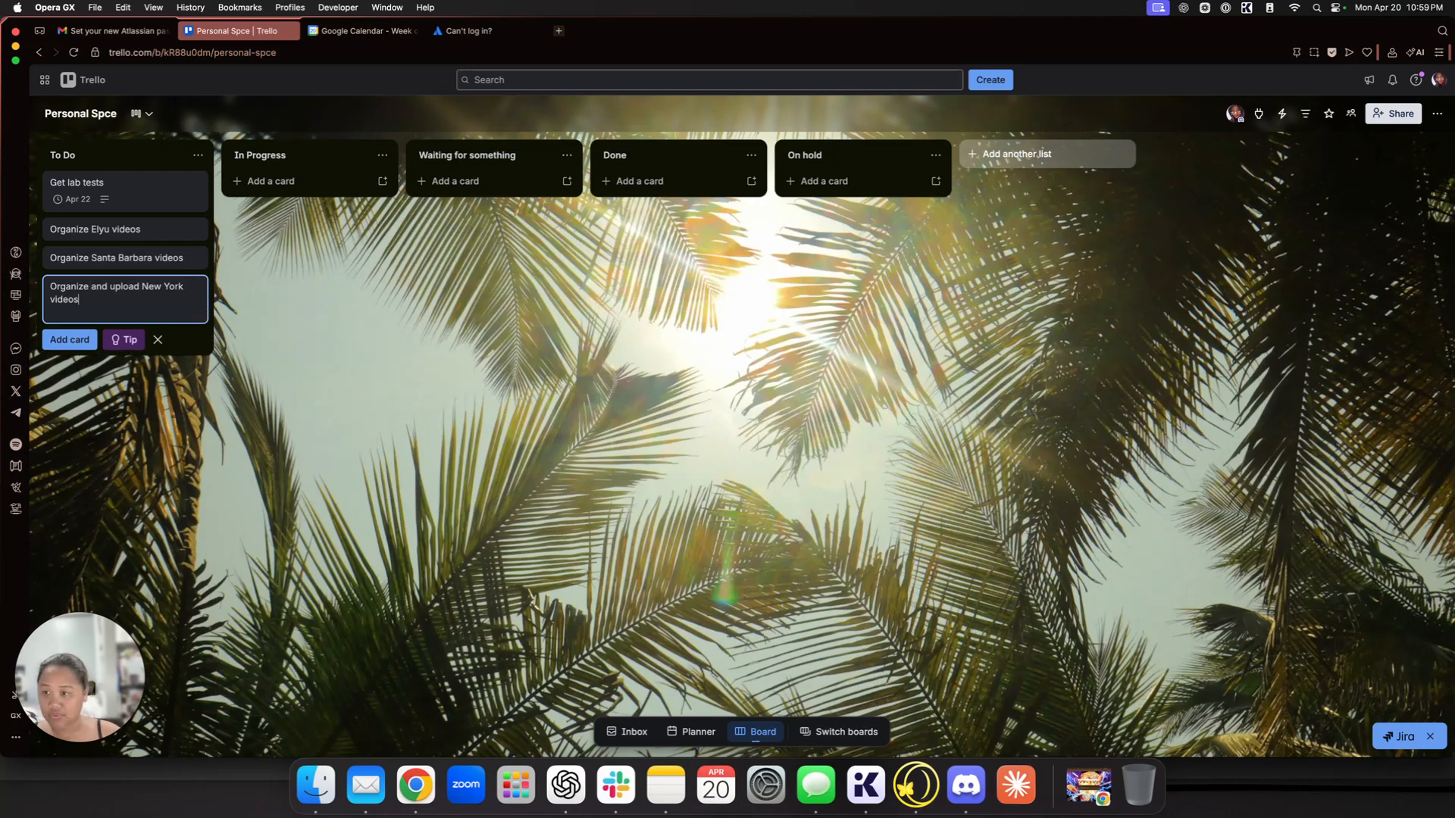
{"action": "key", "text": "Return"}
{"action": "left_click", "coordinate": [320, 356]}
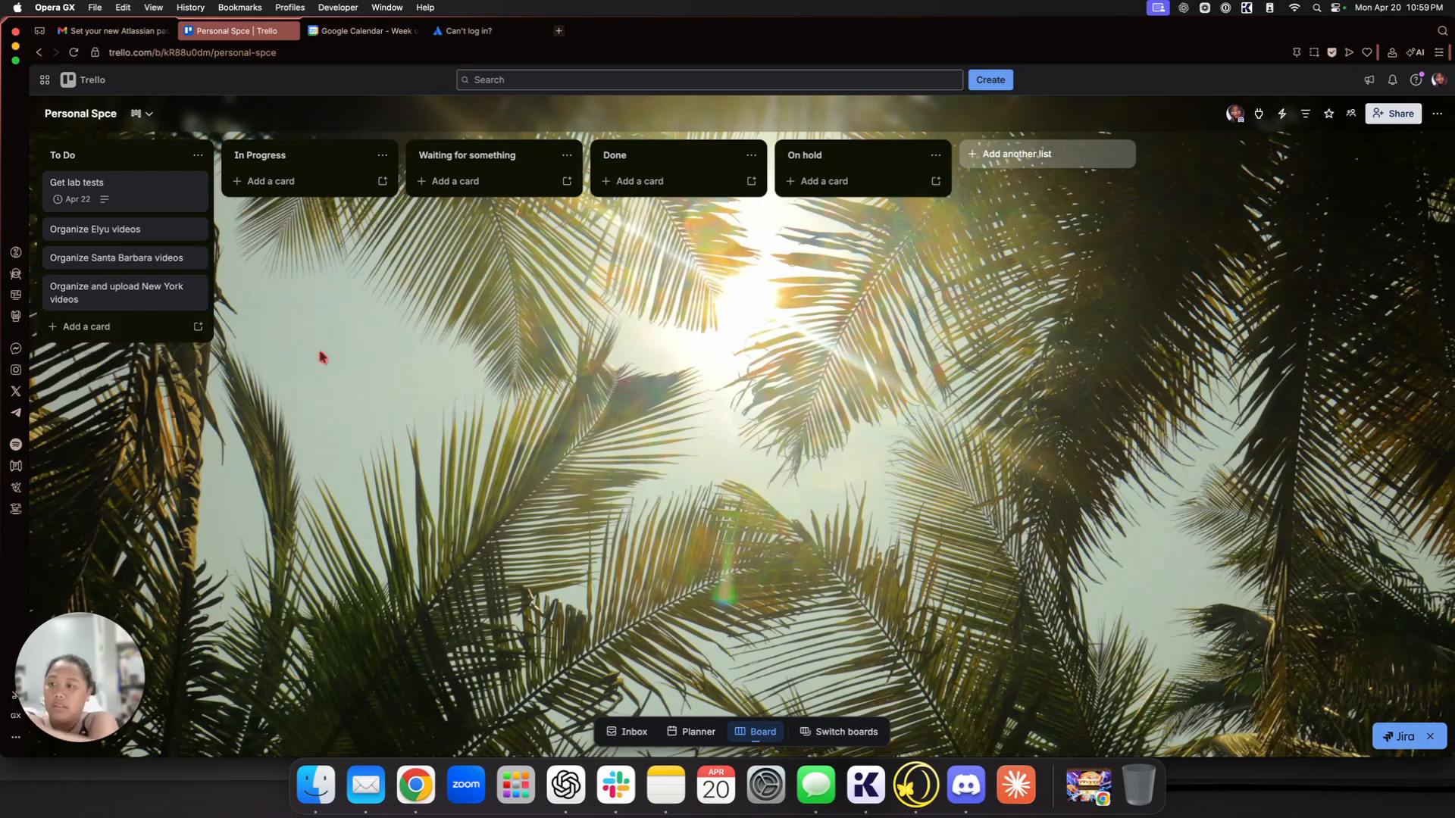
Step: Drag Organize Elyu videos into In Progress, then return to Personal Spce via Home
{"action": "left_click_drag", "start_coordinate": [98, 228], "coordinate": [286, 228]}
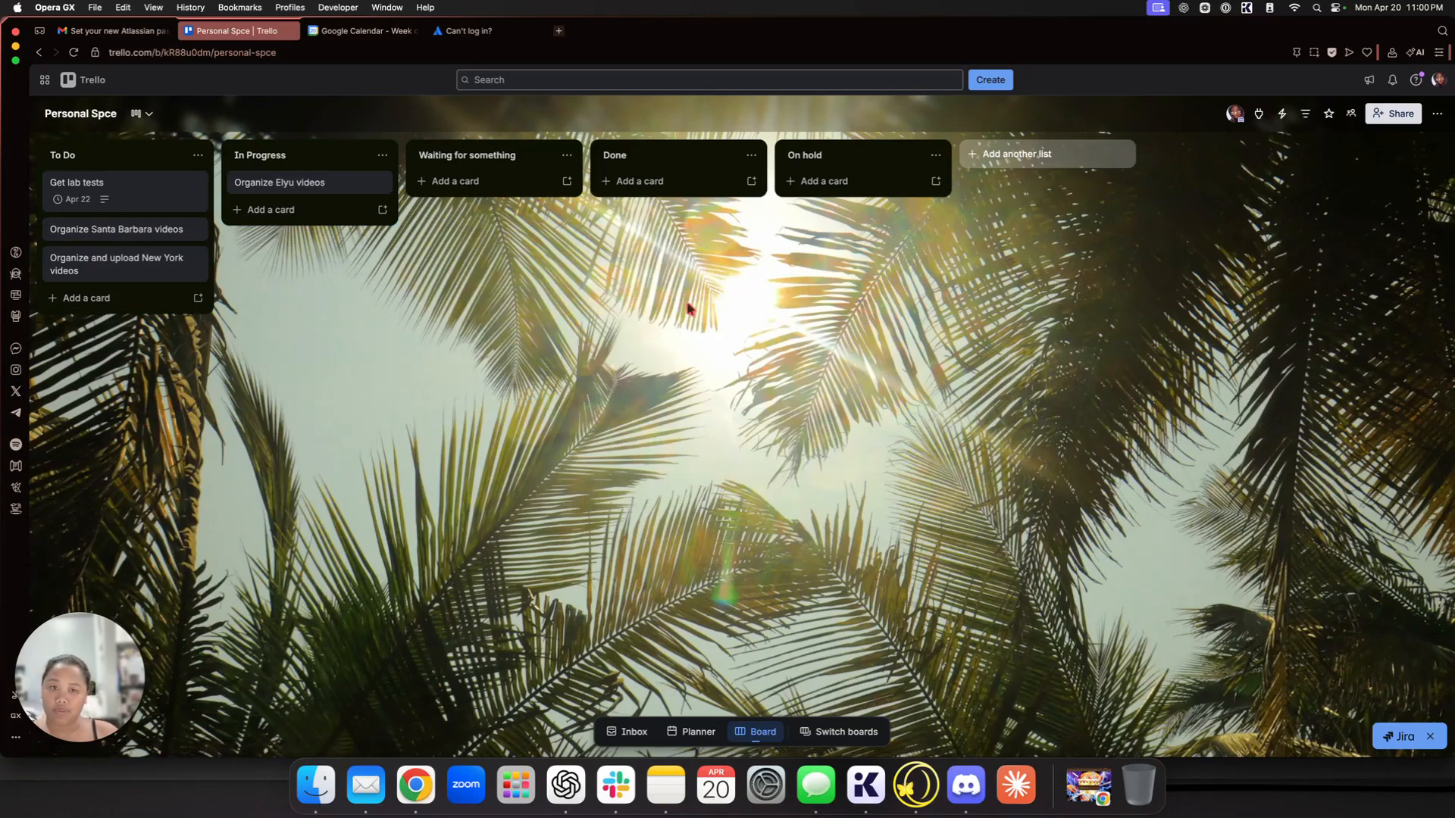
{"action": "left_click", "coordinate": [142, 114]}
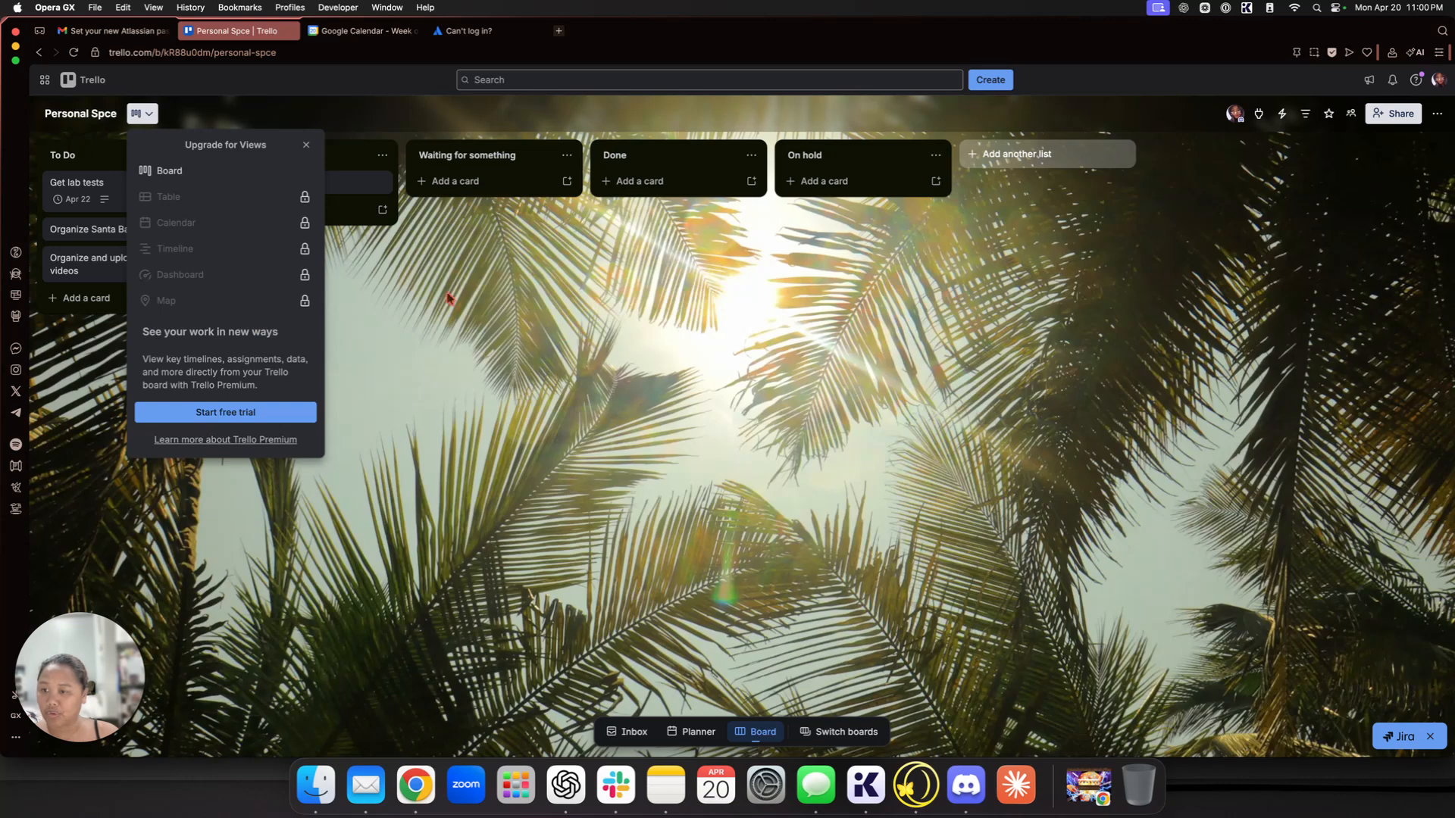
{"action": "left_click", "coordinate": [103, 383]}
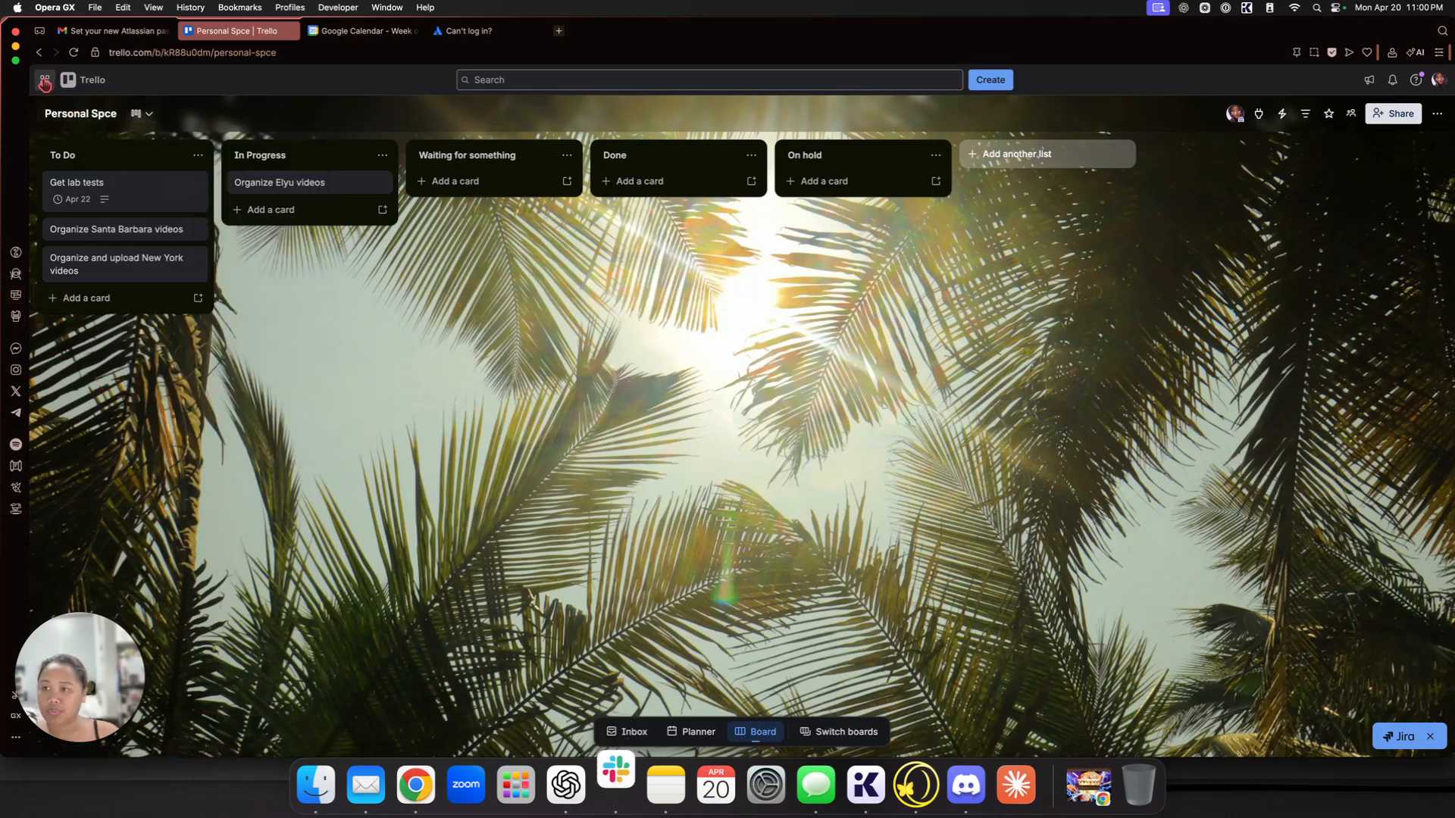
{"action": "left_click", "coordinate": [85, 80]}
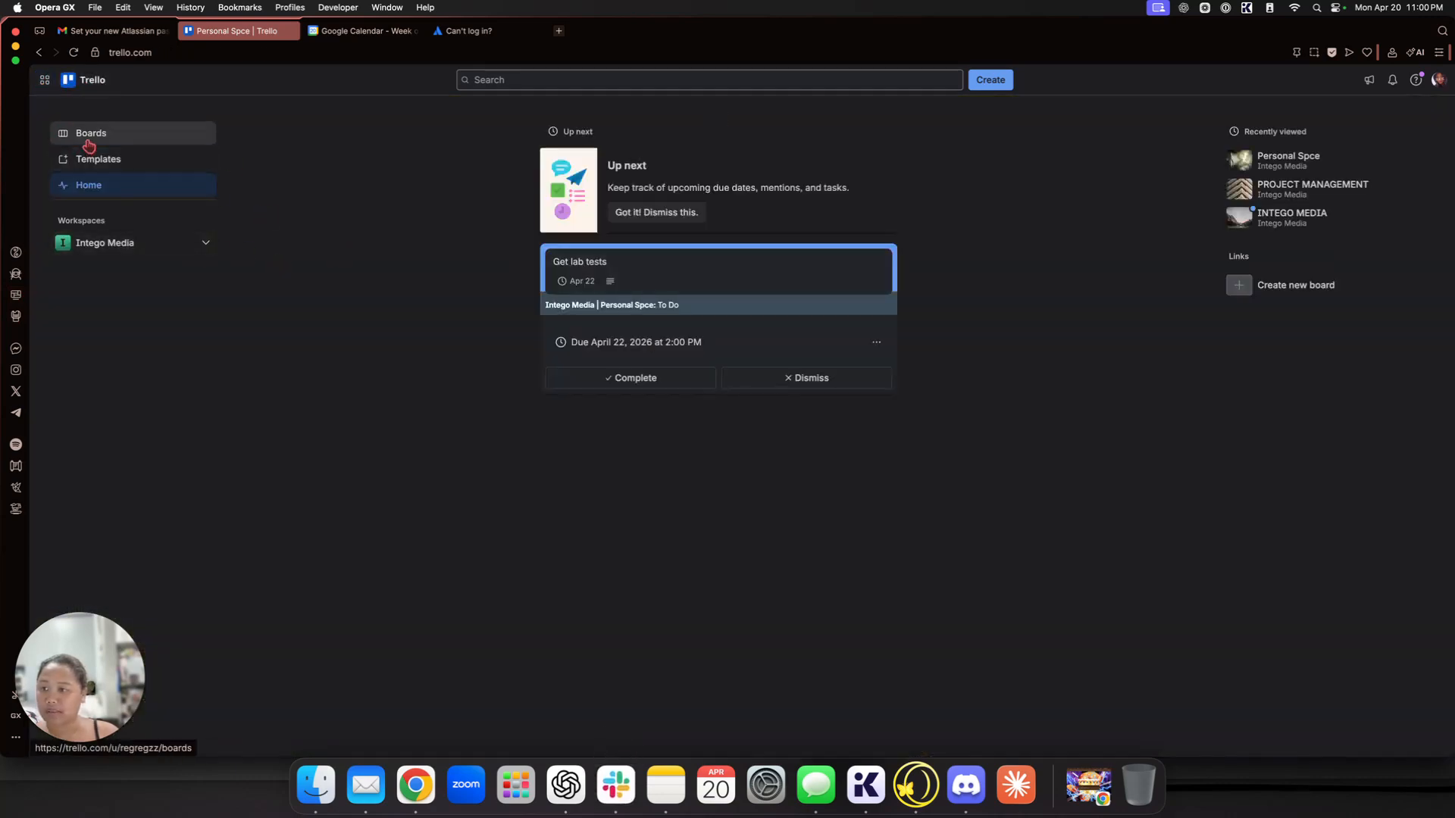
{"action": "left_click", "coordinate": [1278, 162]}
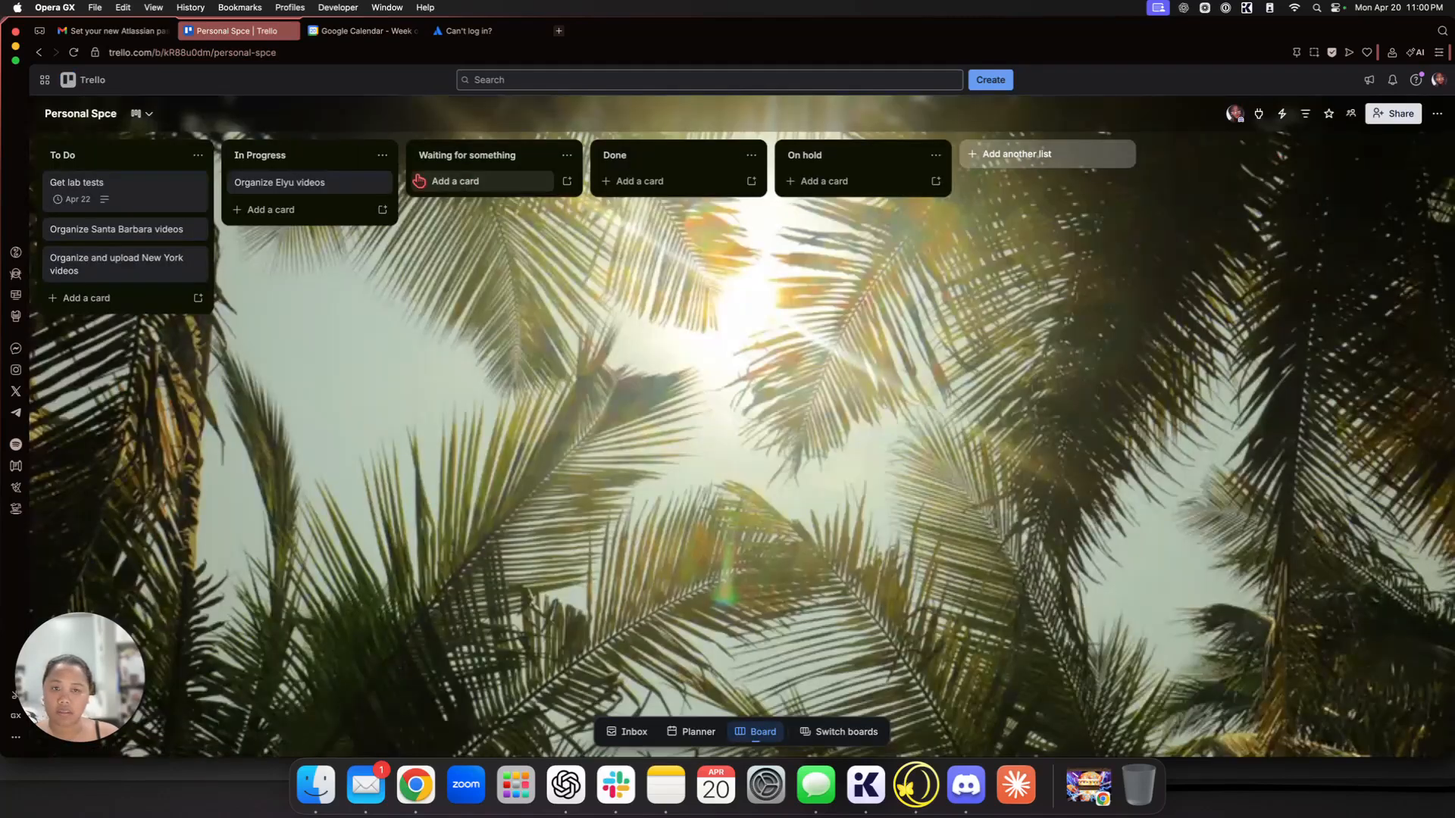
Step: Open the board menu and scroll through its options
{"action": "left_click", "coordinate": [1438, 115]}
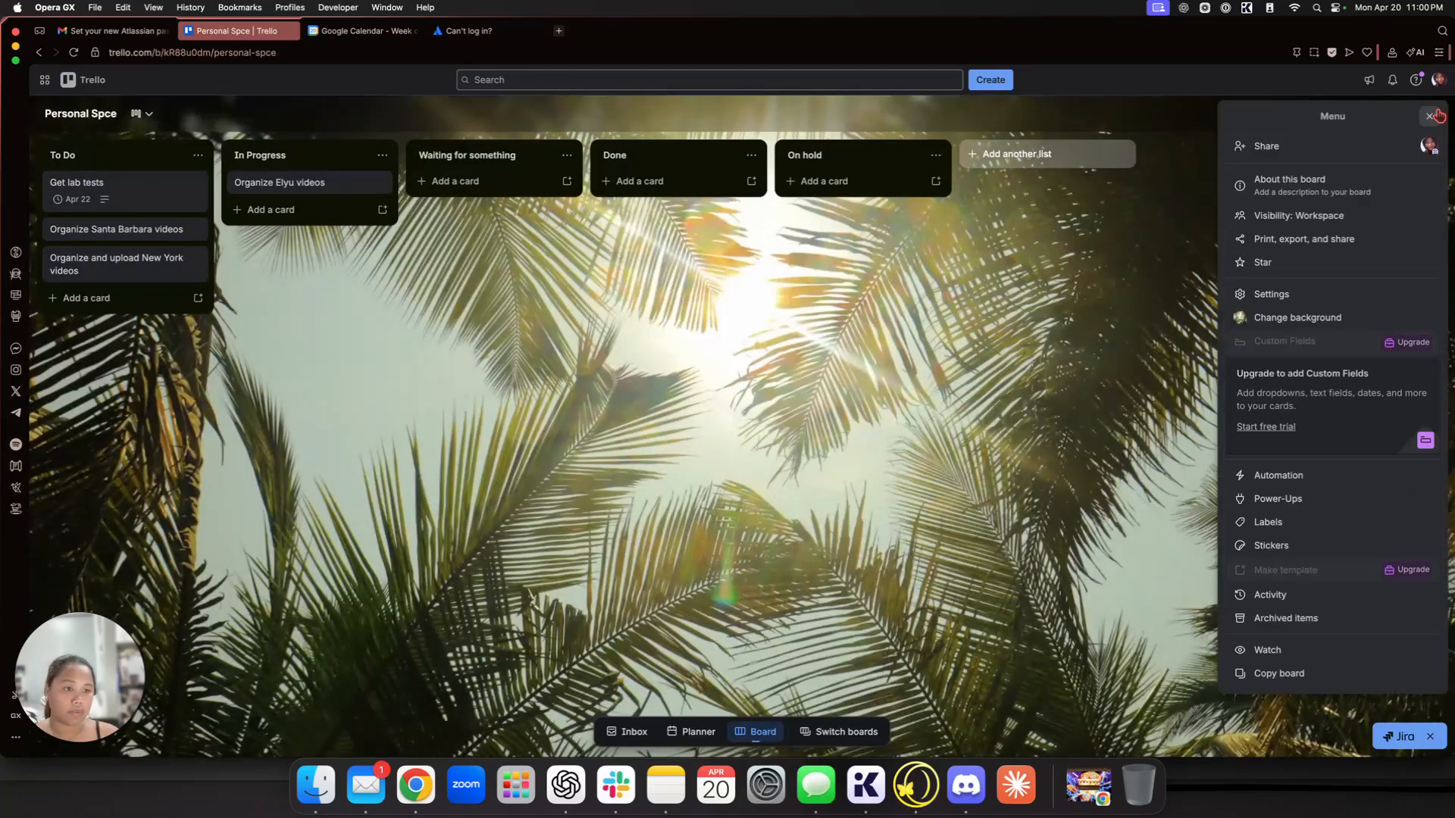
{"action": "scroll", "coordinate": [1288, 296], "scroll_direction": "down", "scroll_amount": 1}
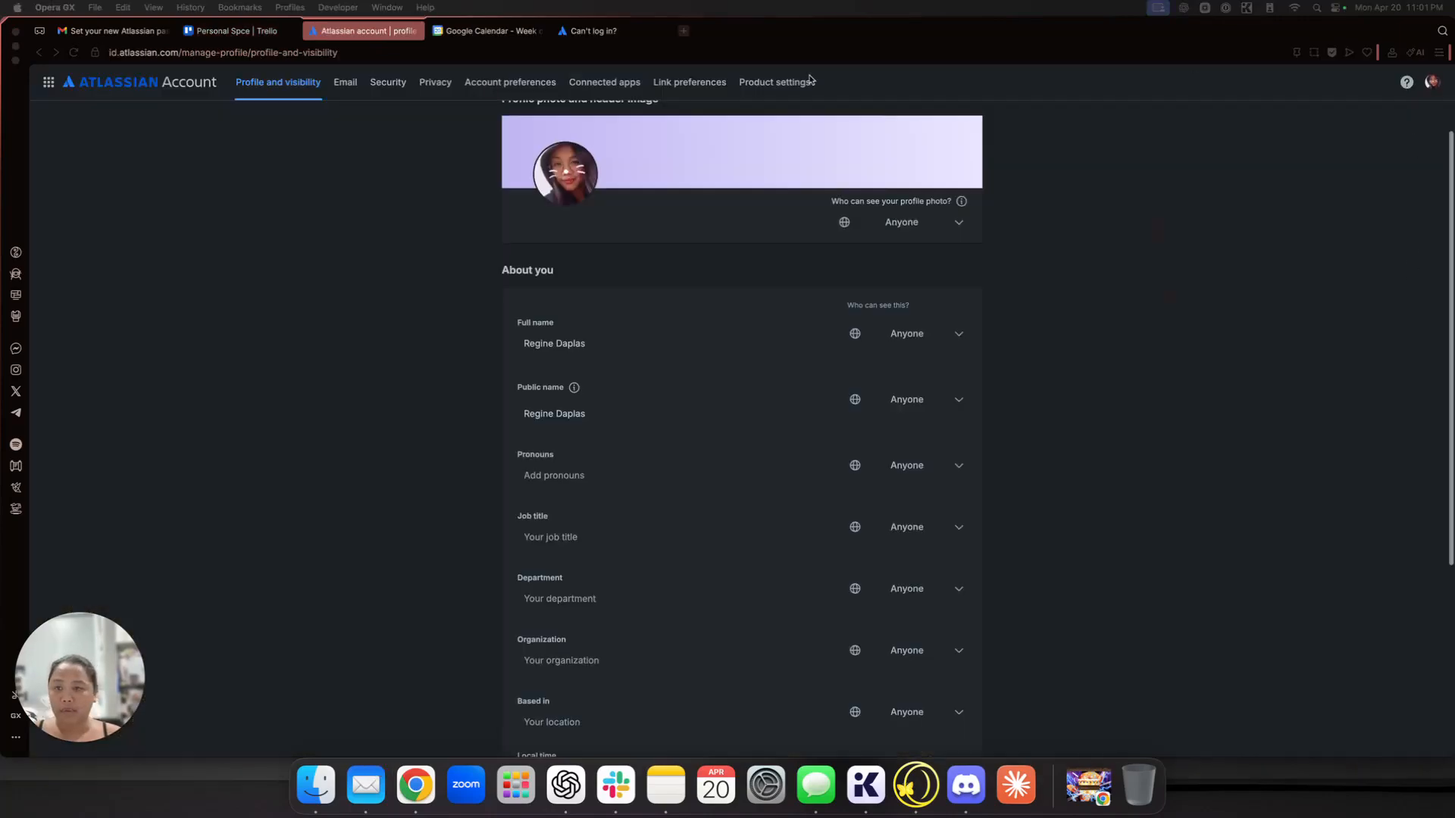
{"action": "scroll", "coordinate": [425, 84], "scroll_direction": "up", "scroll_amount": 1}
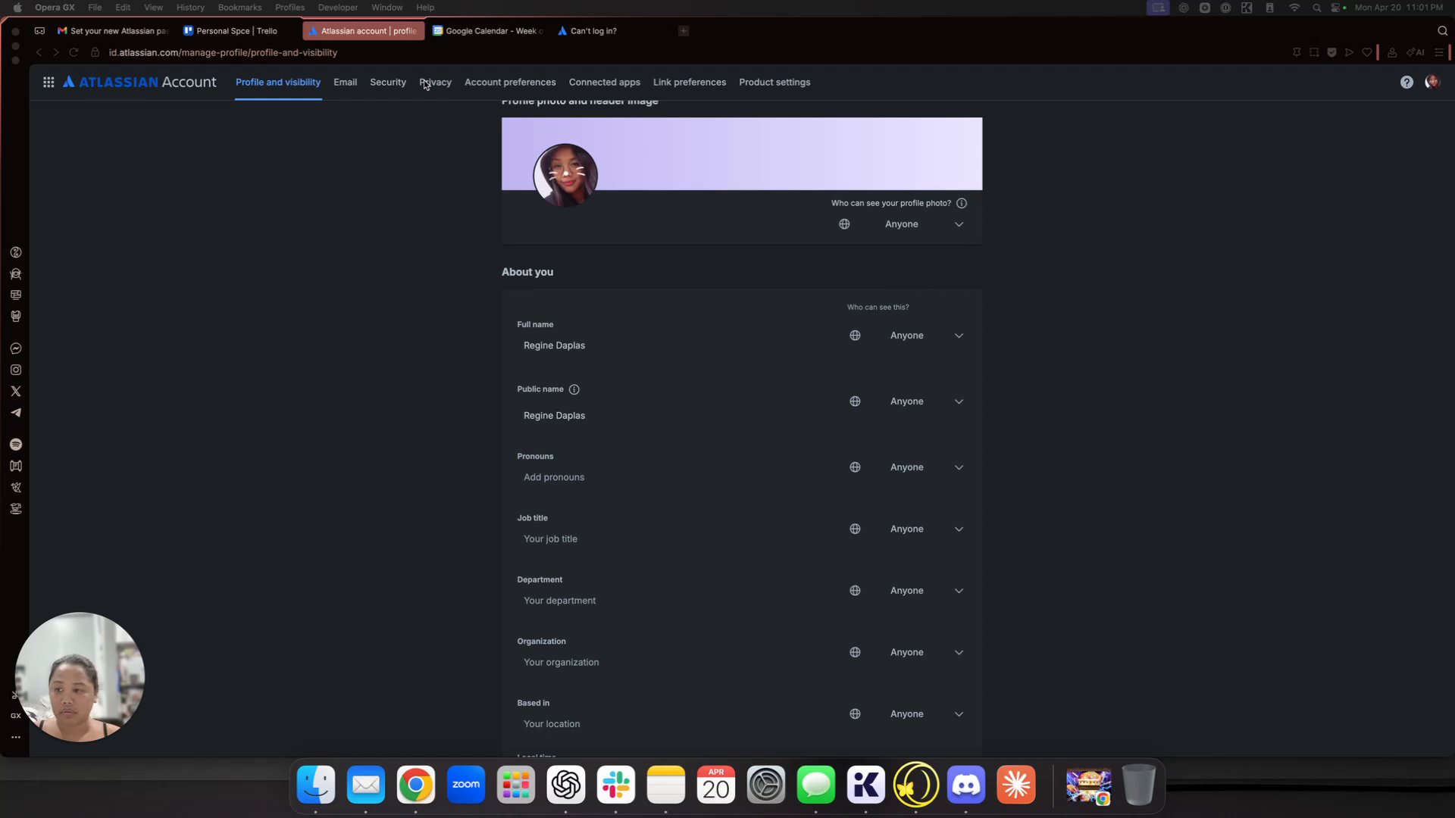
{"action": "scroll", "coordinate": [85, 300], "scroll_direction": "up", "scroll_amount": 1}
{"action": "scroll", "coordinate": [62, 91], "scroll_direction": "up", "scroll_amount": 3}
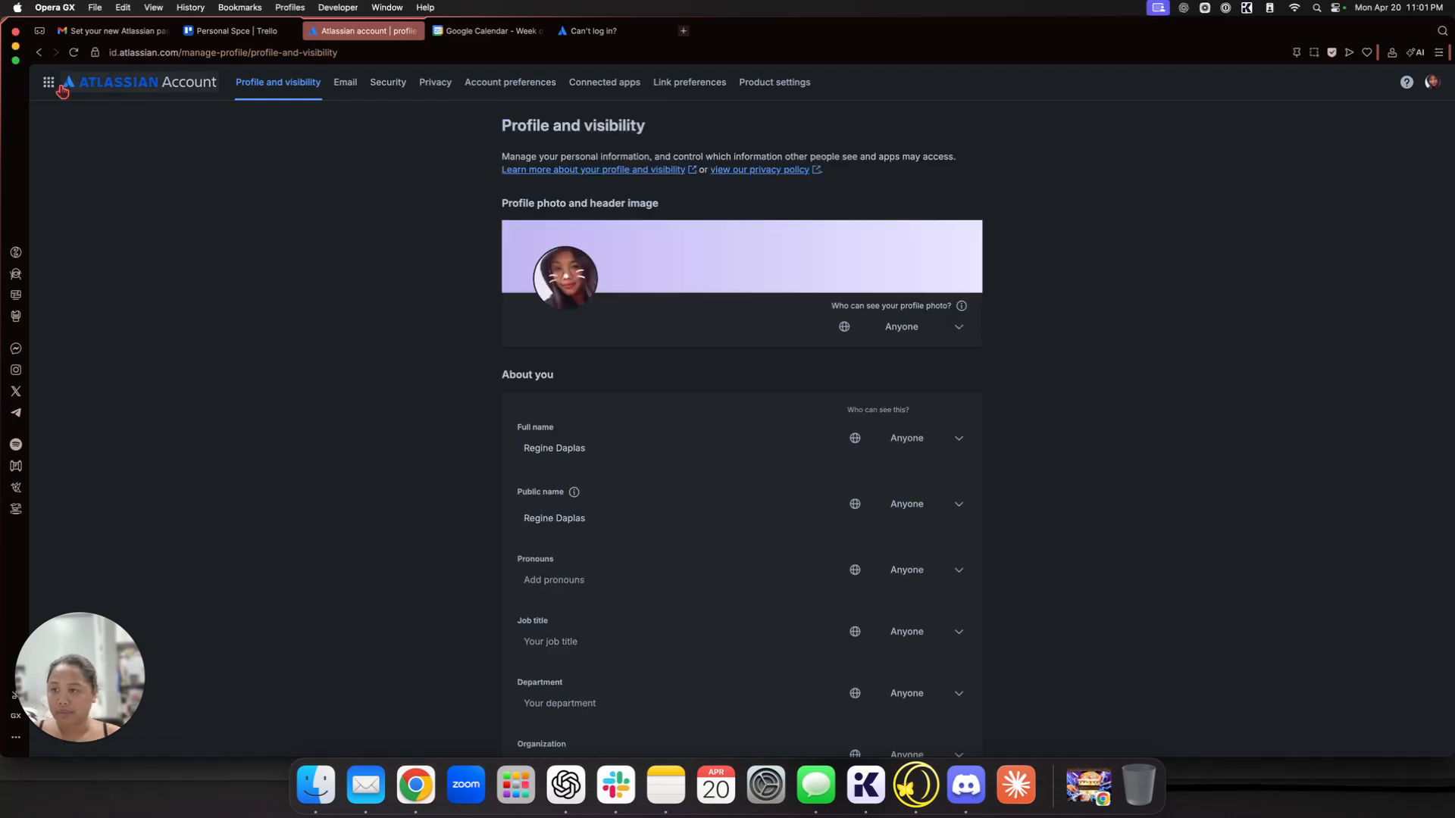
Step: Use the Atlassian app switcher to get from the profile page to Trello
{"action": "left_click", "coordinate": [50, 83]}
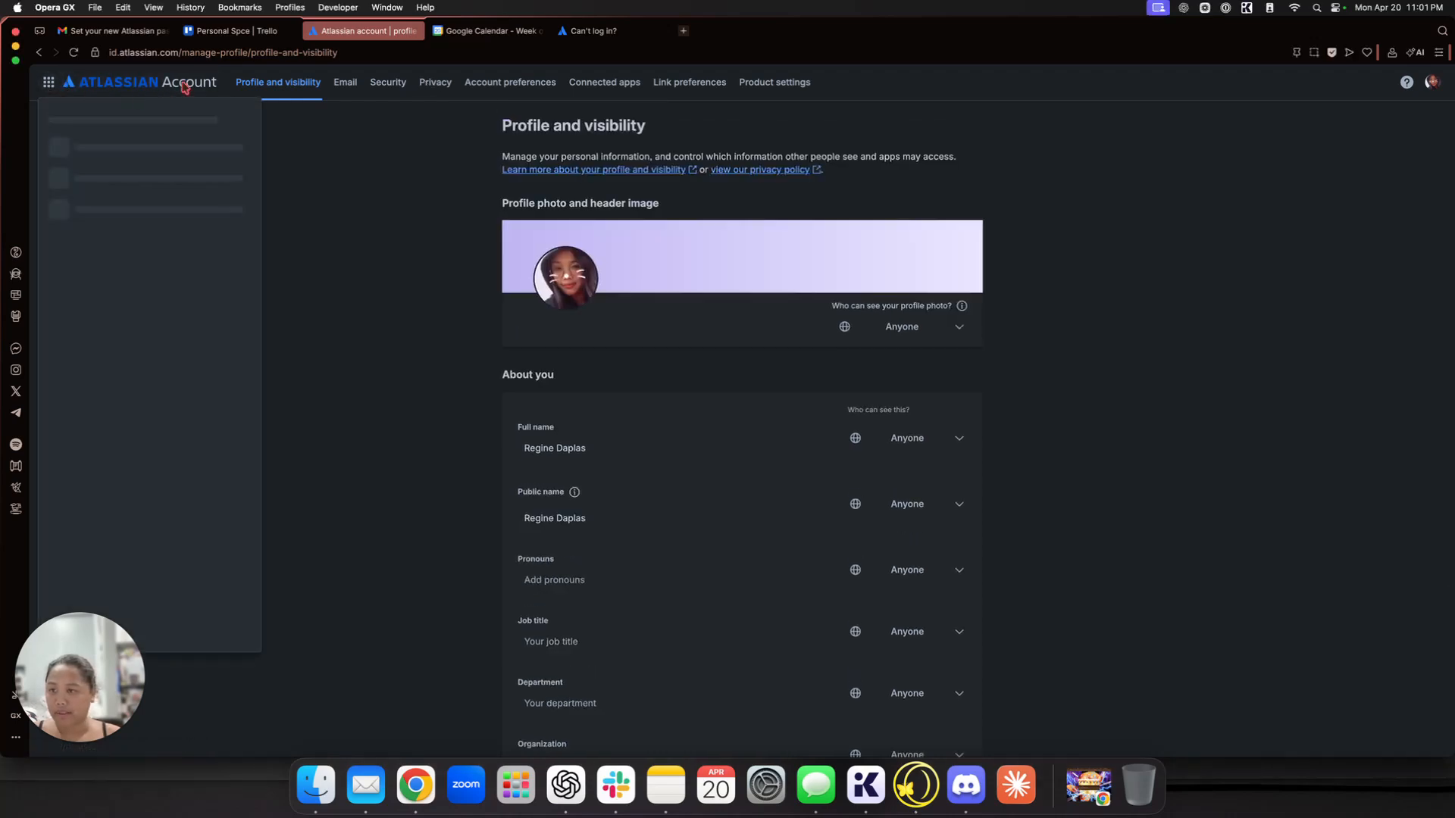
{"action": "left_click", "coordinate": [82, 119]}
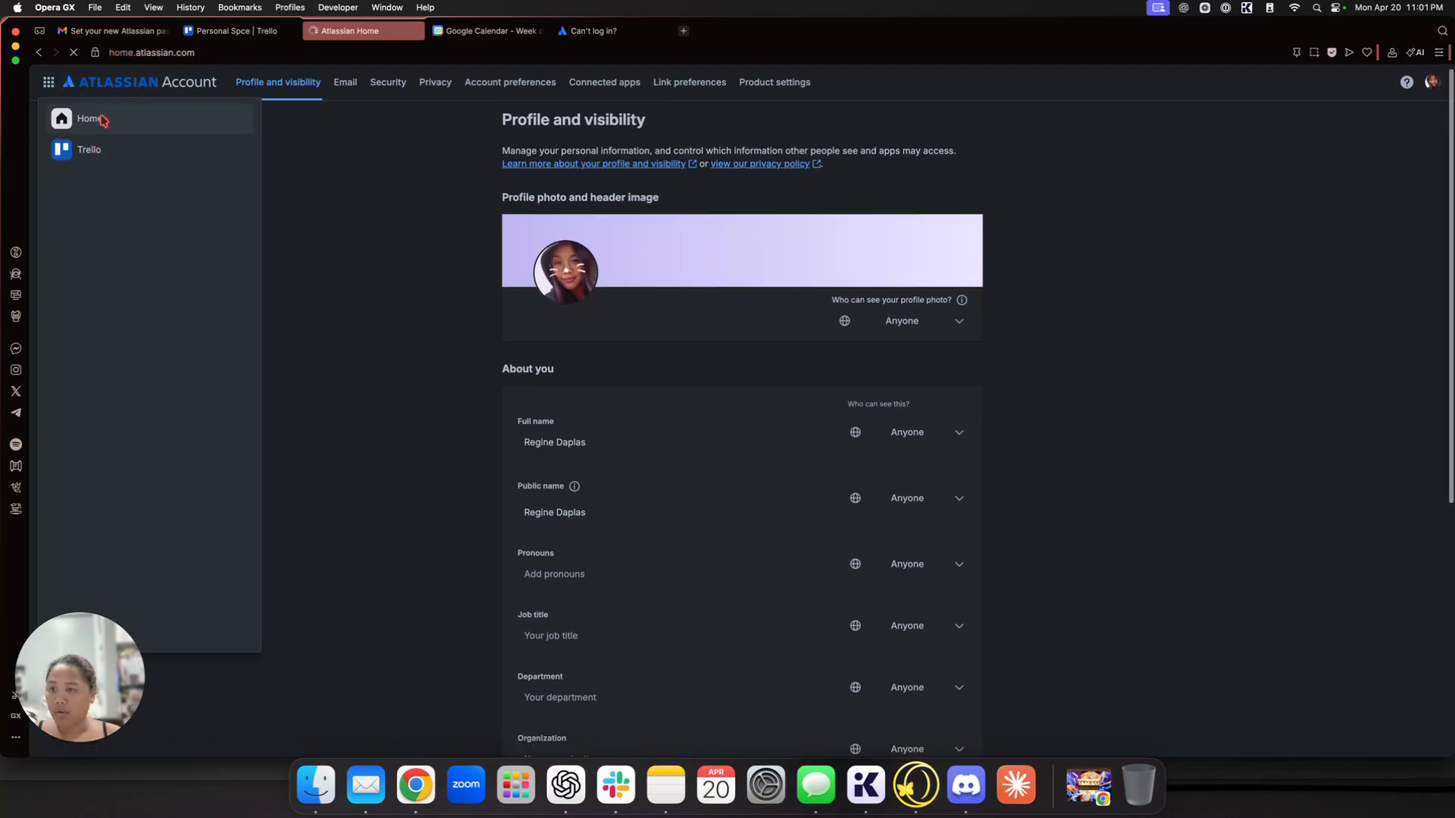
{"action": "left_click", "coordinate": [39, 52]}
{"action": "left_click", "coordinate": [48, 82]}
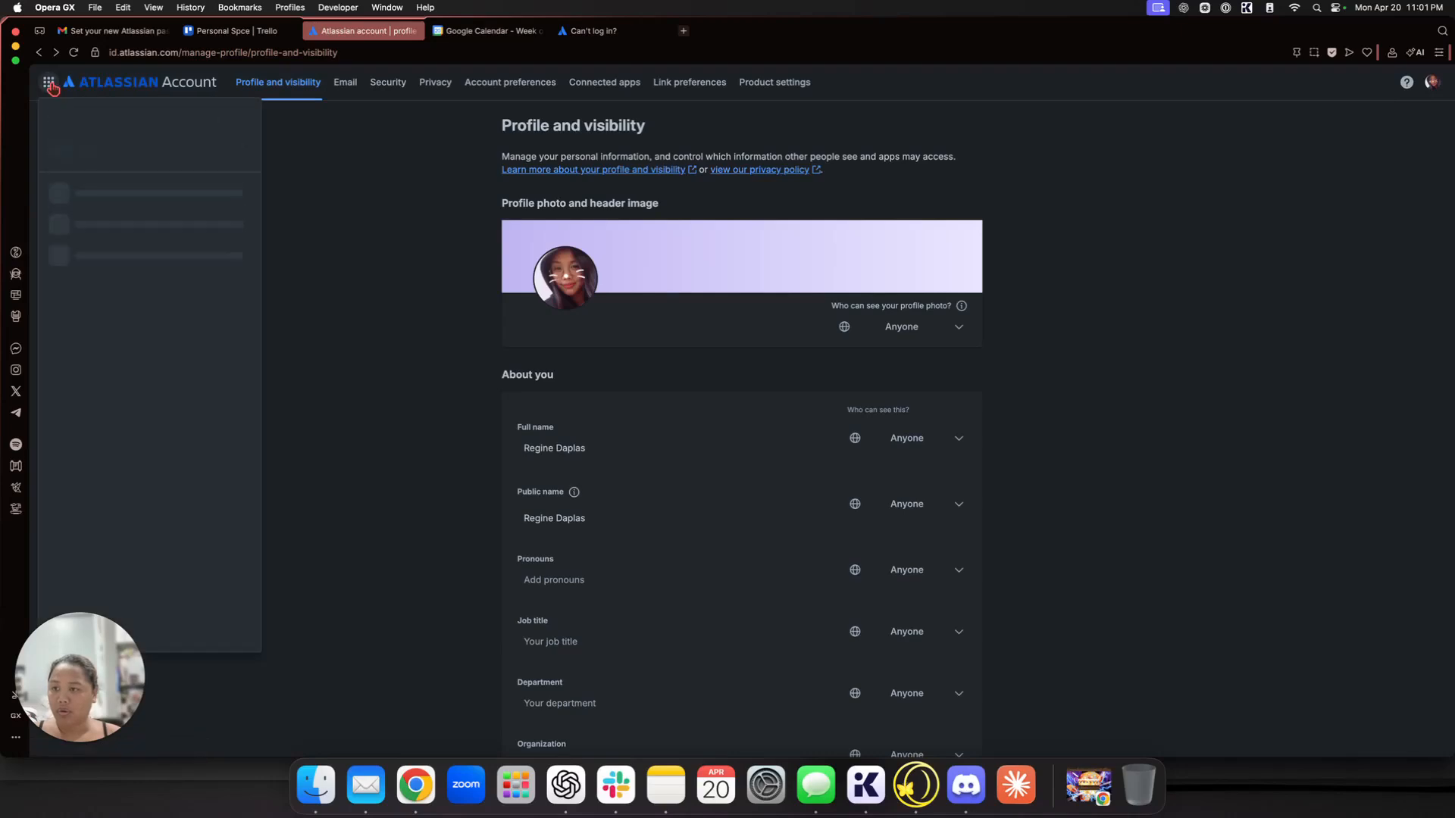
{"action": "left_click", "coordinate": [92, 161]}
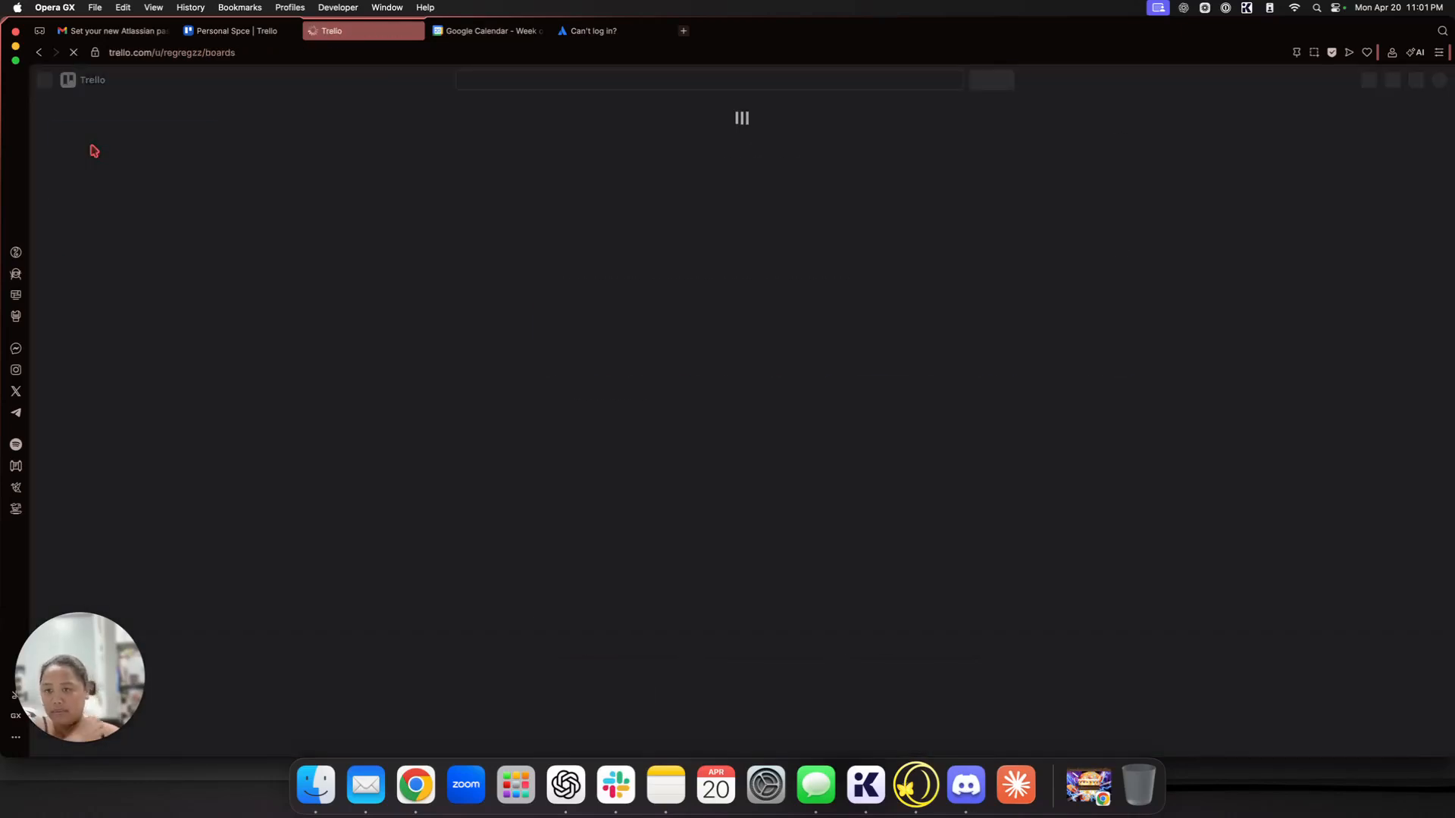
Step: Open the Intego Media workspace settings and start editing its details
{"action": "left_click", "coordinate": [195, 246]}
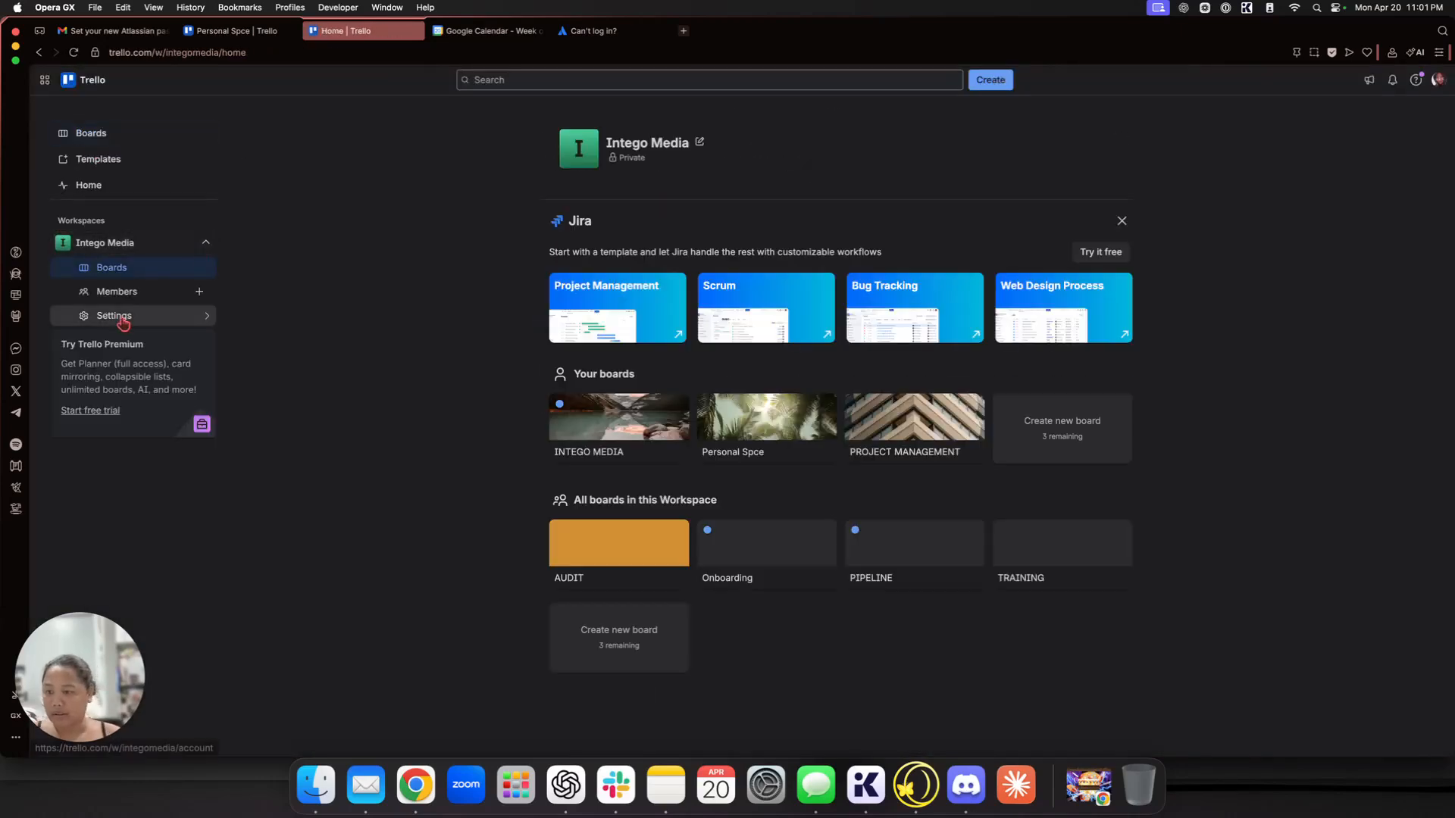
{"action": "left_click", "coordinate": [117, 312]}
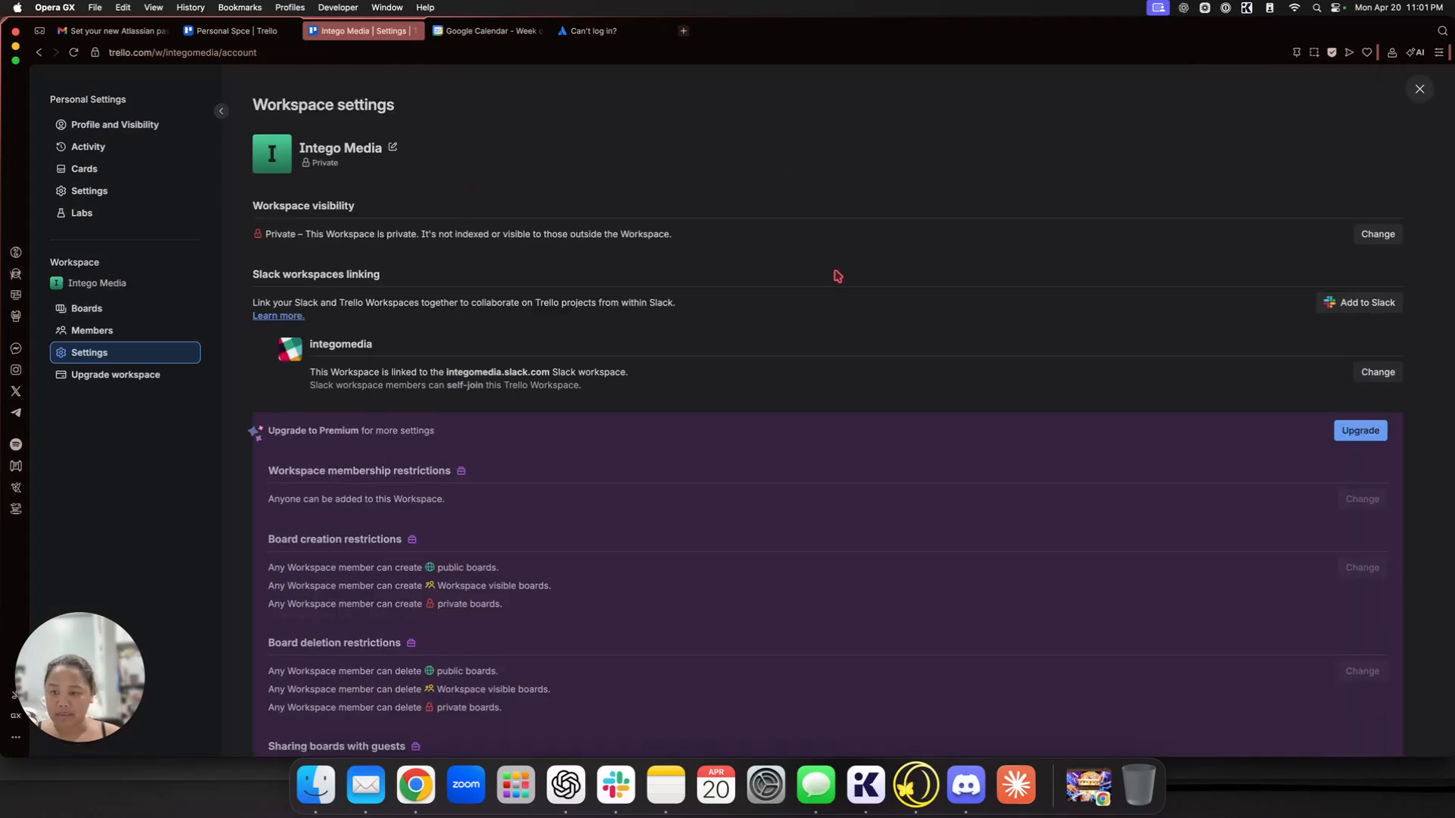
{"action": "scroll", "coordinate": [837, 276], "scroll_direction": "down", "scroll_amount": 3}
{"action": "scroll", "coordinate": [837, 275], "scroll_direction": "up", "scroll_amount": 3}
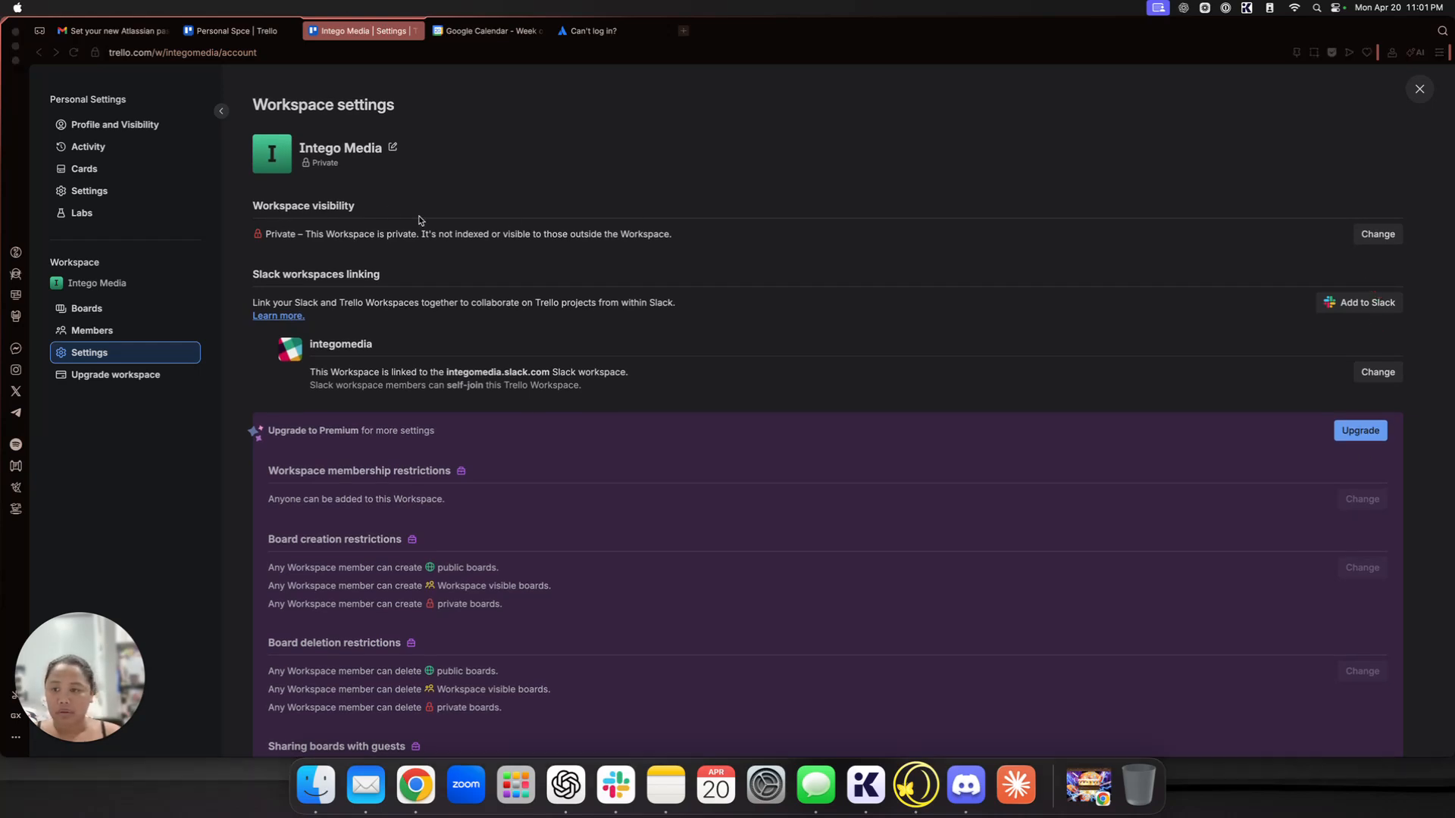
{"action": "left_click", "coordinate": [392, 147]}
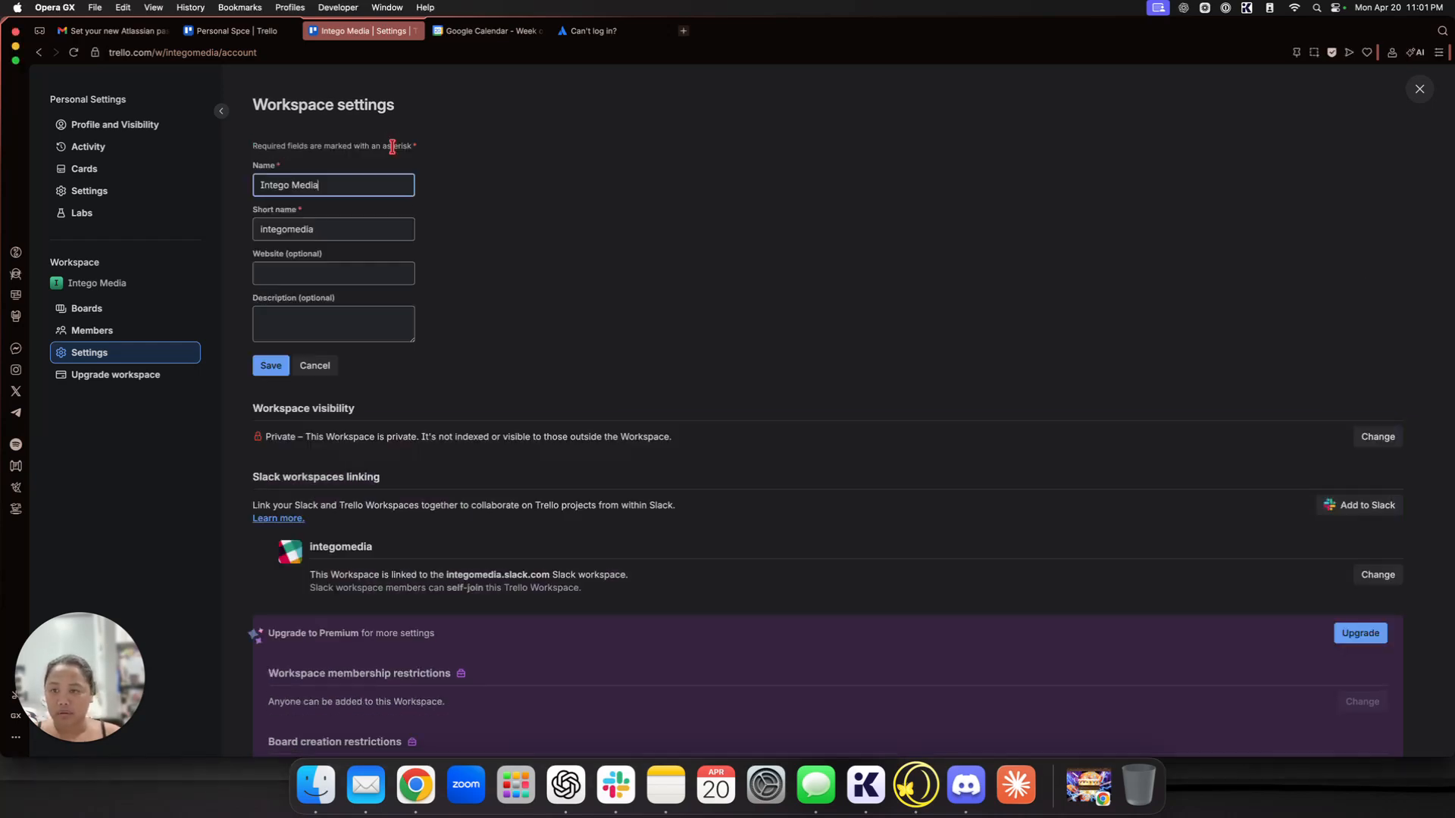
Step: Enter the new workspace name and short name Regz, then save
{"action": "type", "text": "Regz' Workspace"}
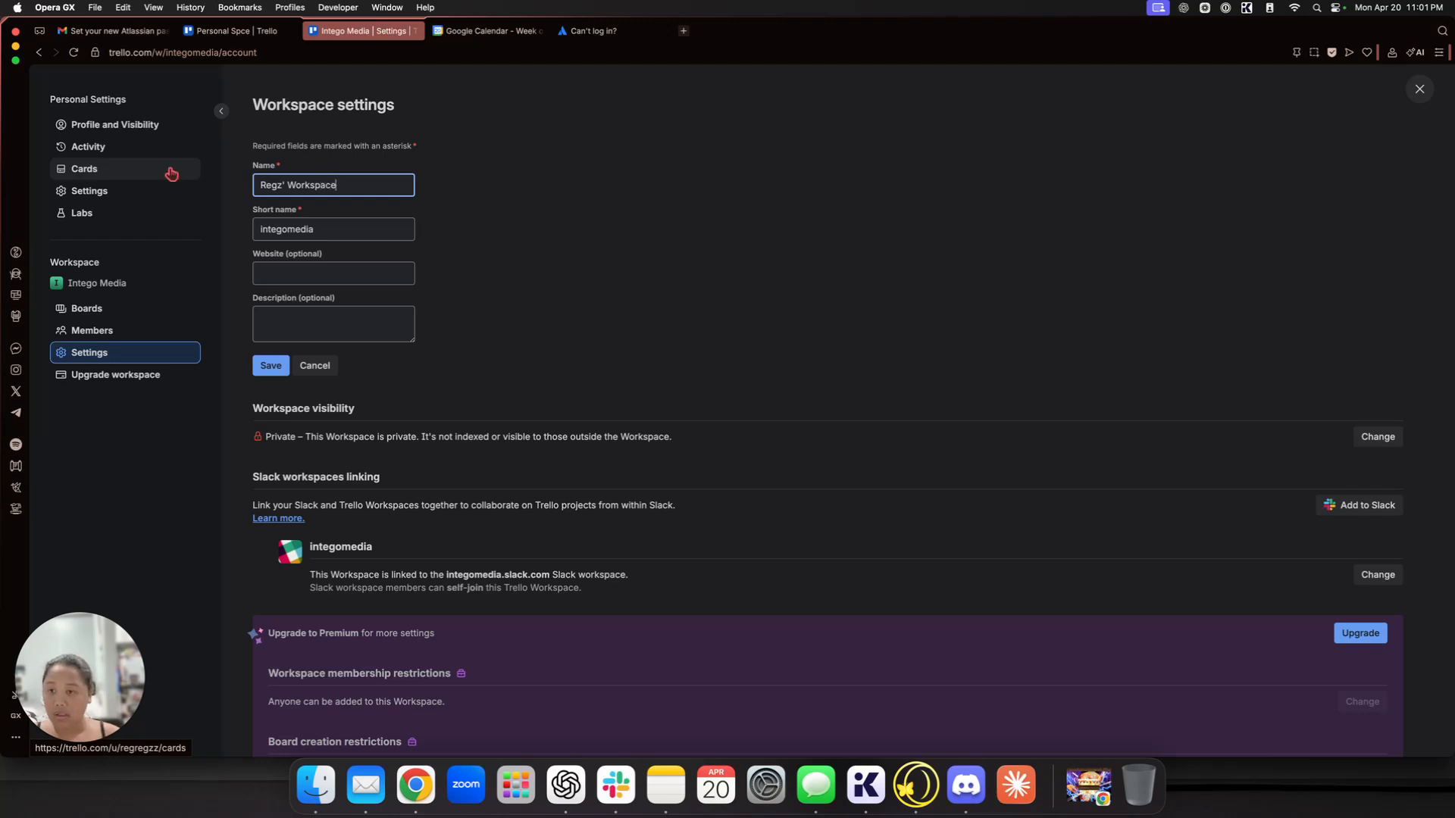
{"action": "double_click", "coordinate": [308, 228]}
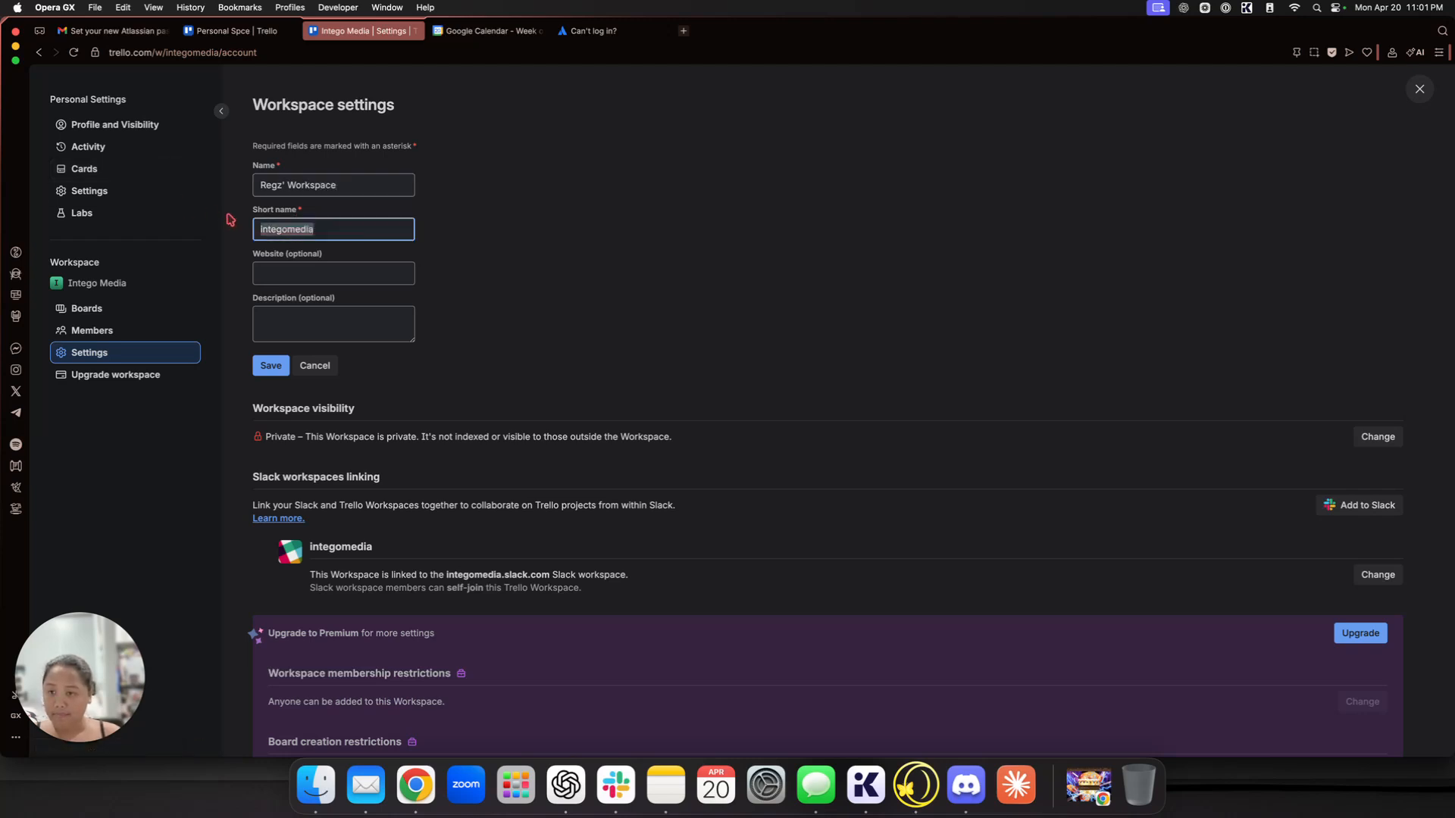
{"action": "type", "text": "Regz"}
{"action": "left_click", "coordinate": [270, 366]}
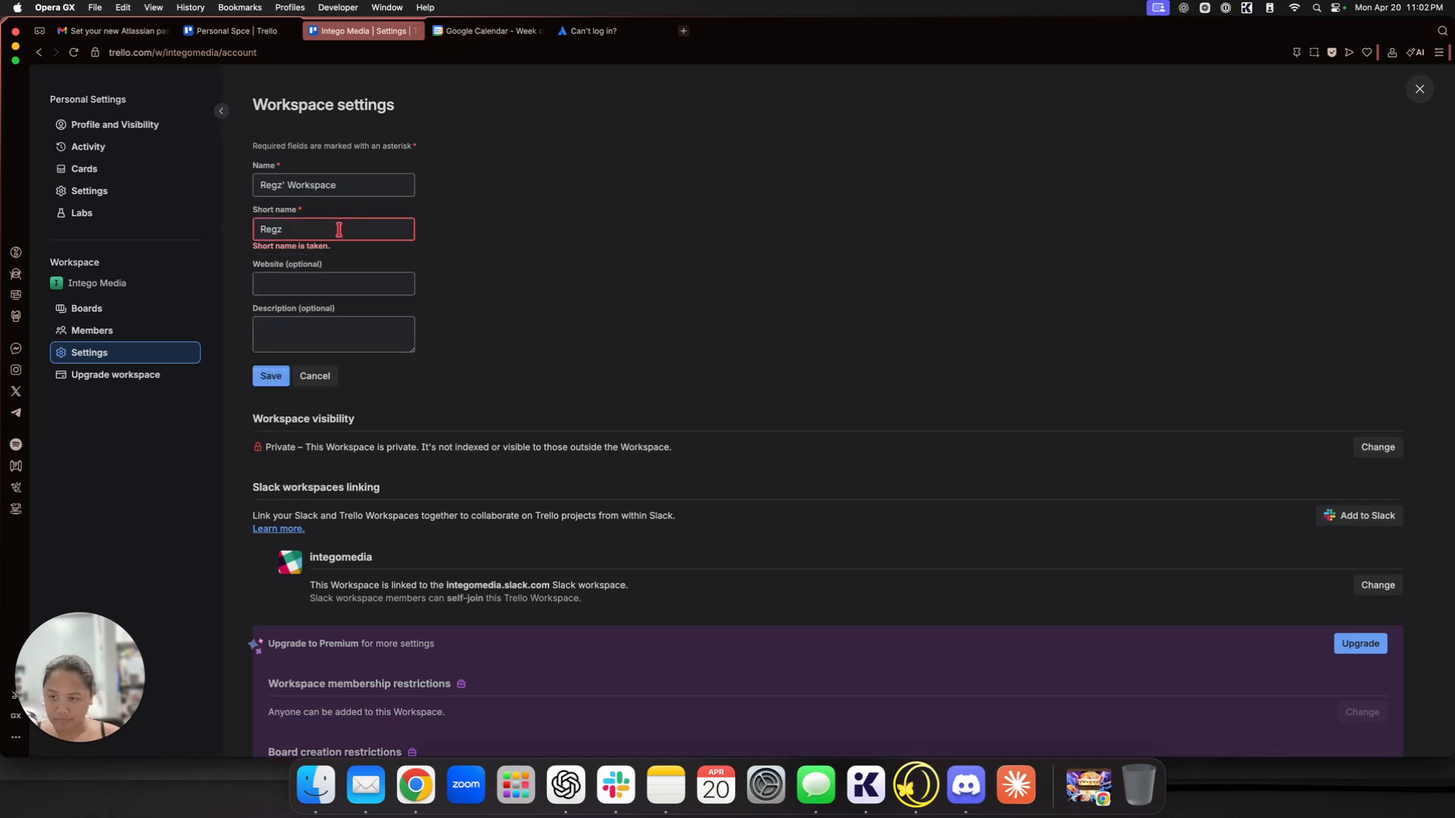
Step: Replace the taken short name with alternatives like regregzz until the save is accepted
{"action": "type", "text": "'s"}
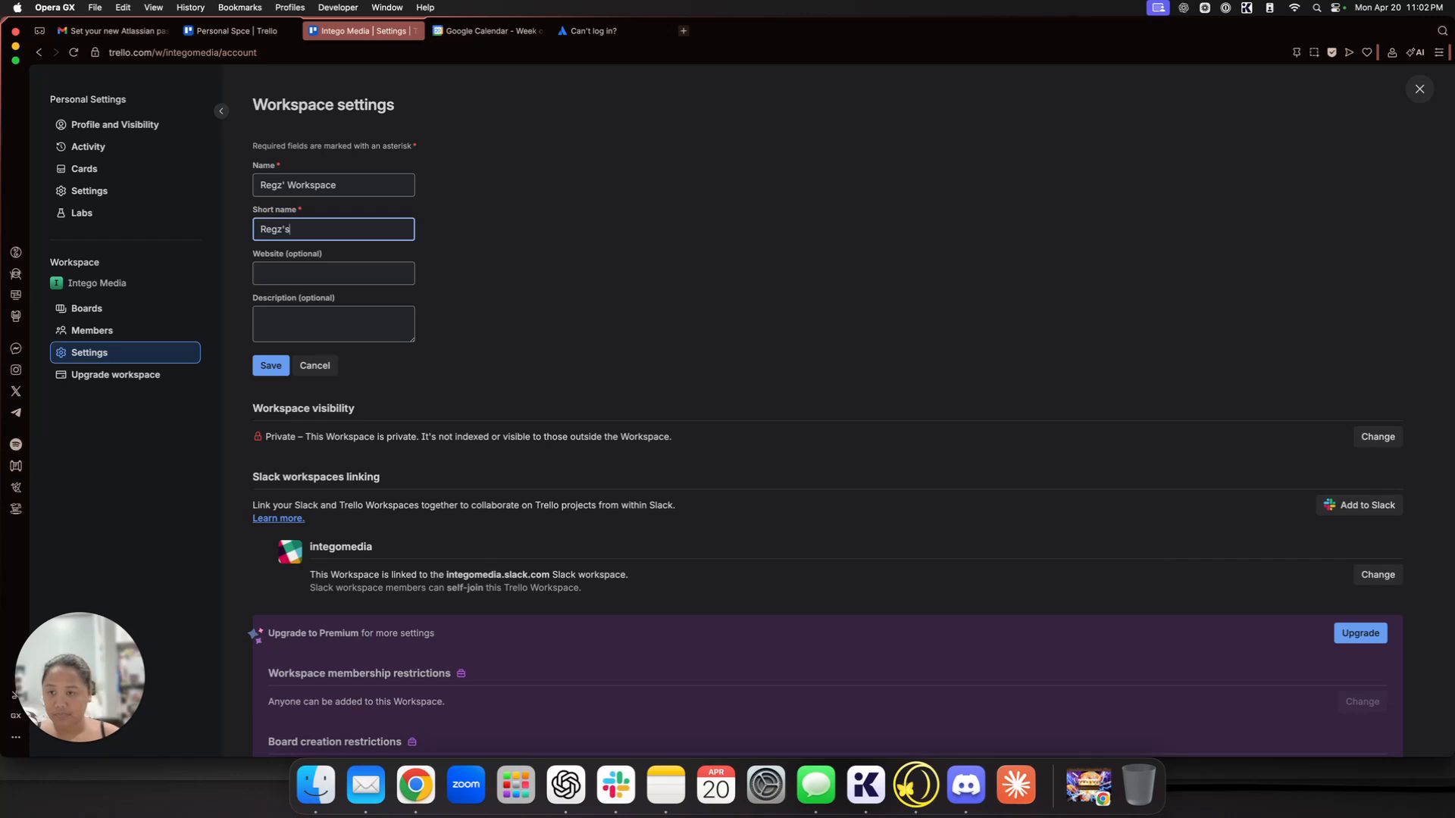
{"action": "left_click", "coordinate": [271, 365]}
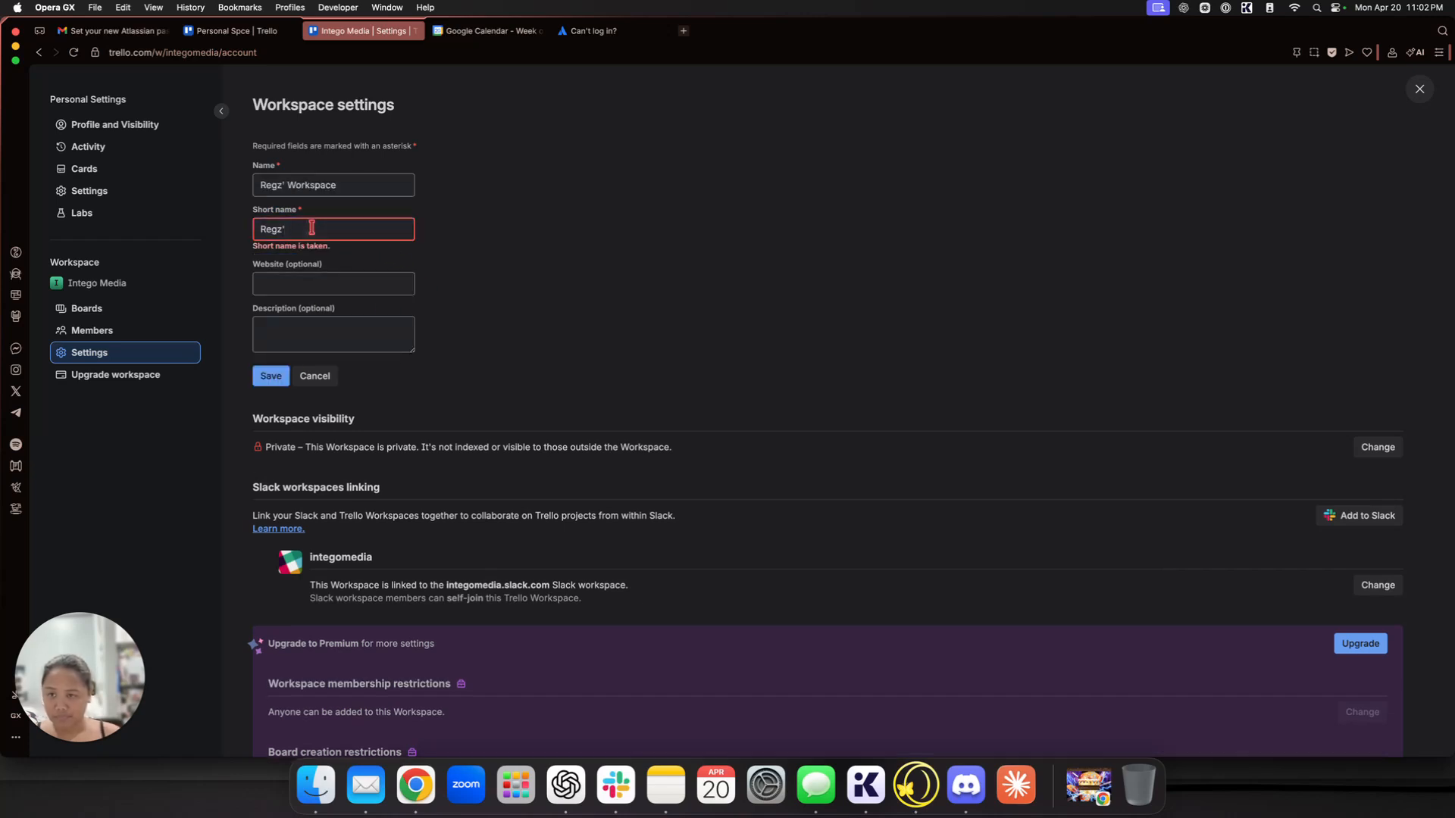
{"action": "key", "text": "super+a"}
{"action": "type", "text": "regregzz"}
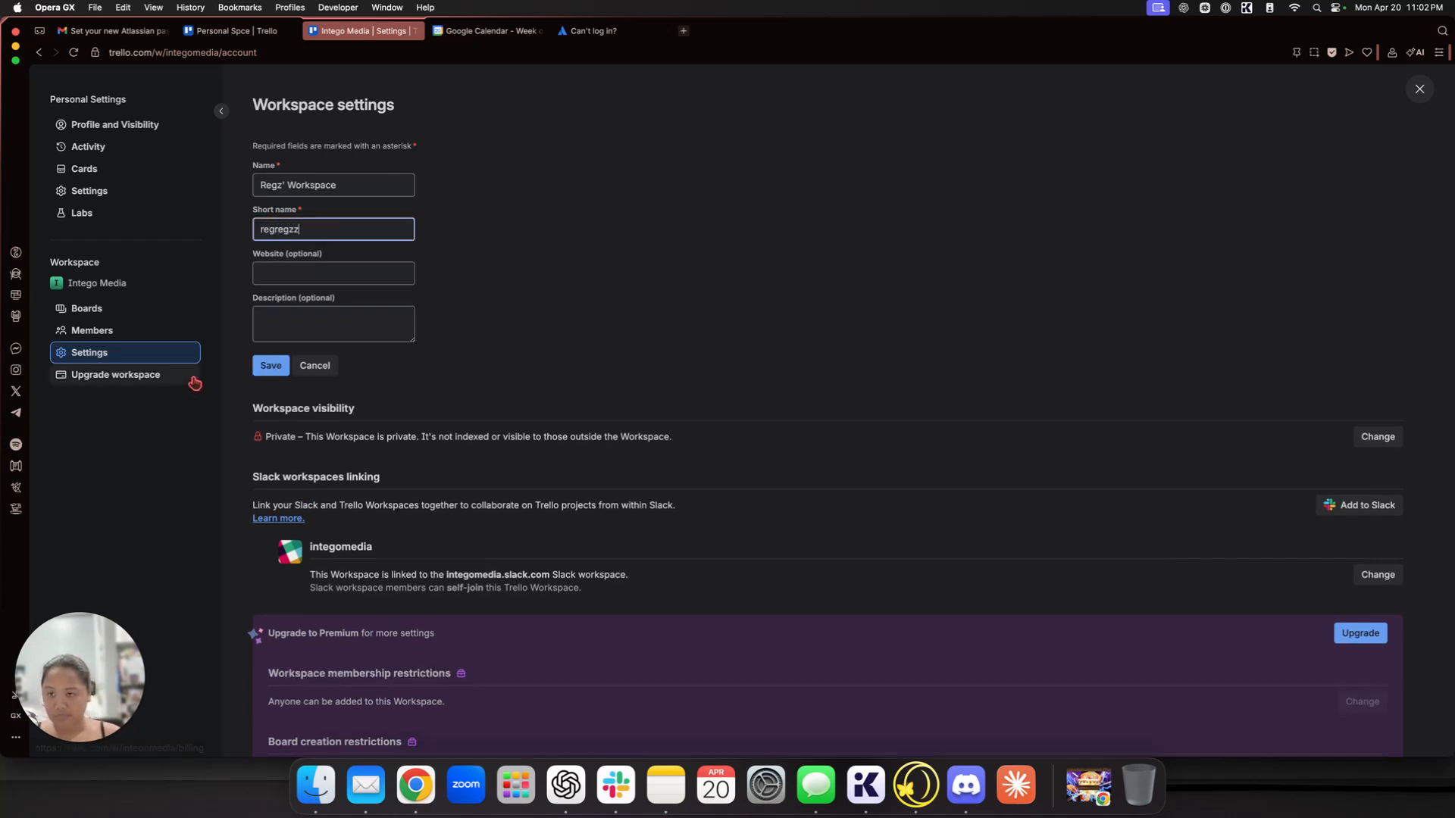
{"action": "left_click", "coordinate": [270, 366]}
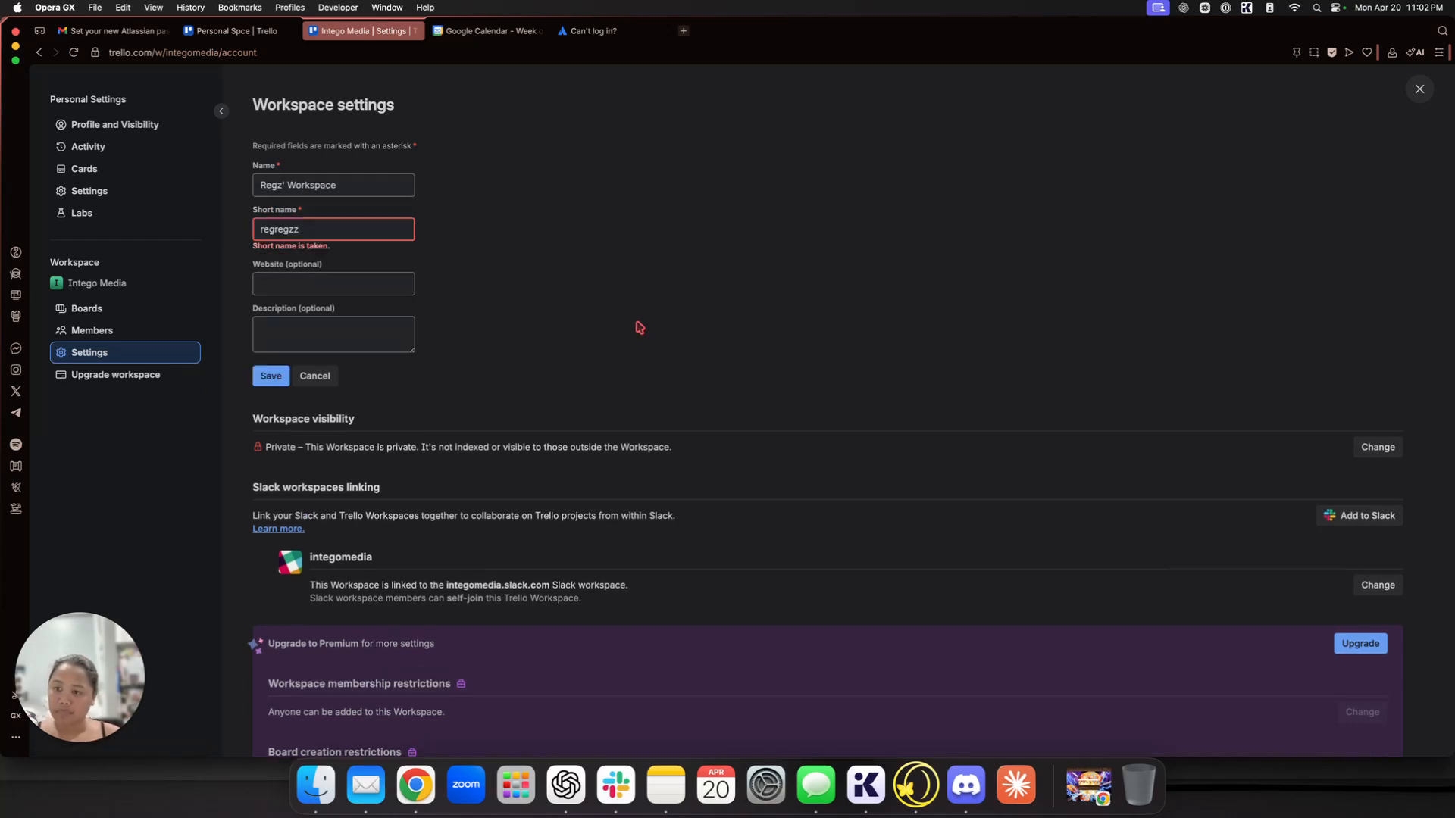
{"action": "left_click", "coordinate": [317, 231]}
{"action": "type", "text": "1127"}
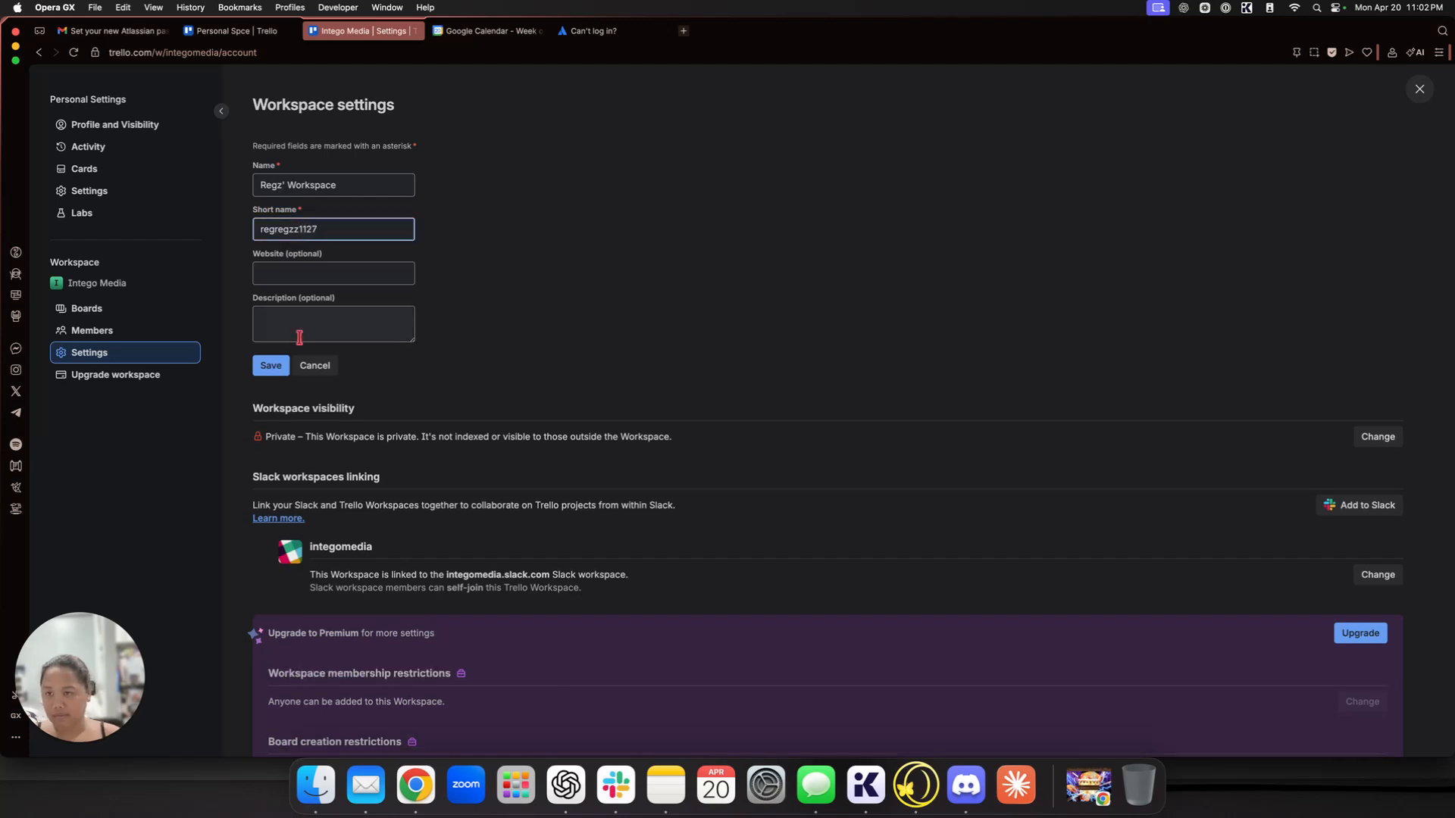
{"action": "left_click", "coordinate": [270, 365]}
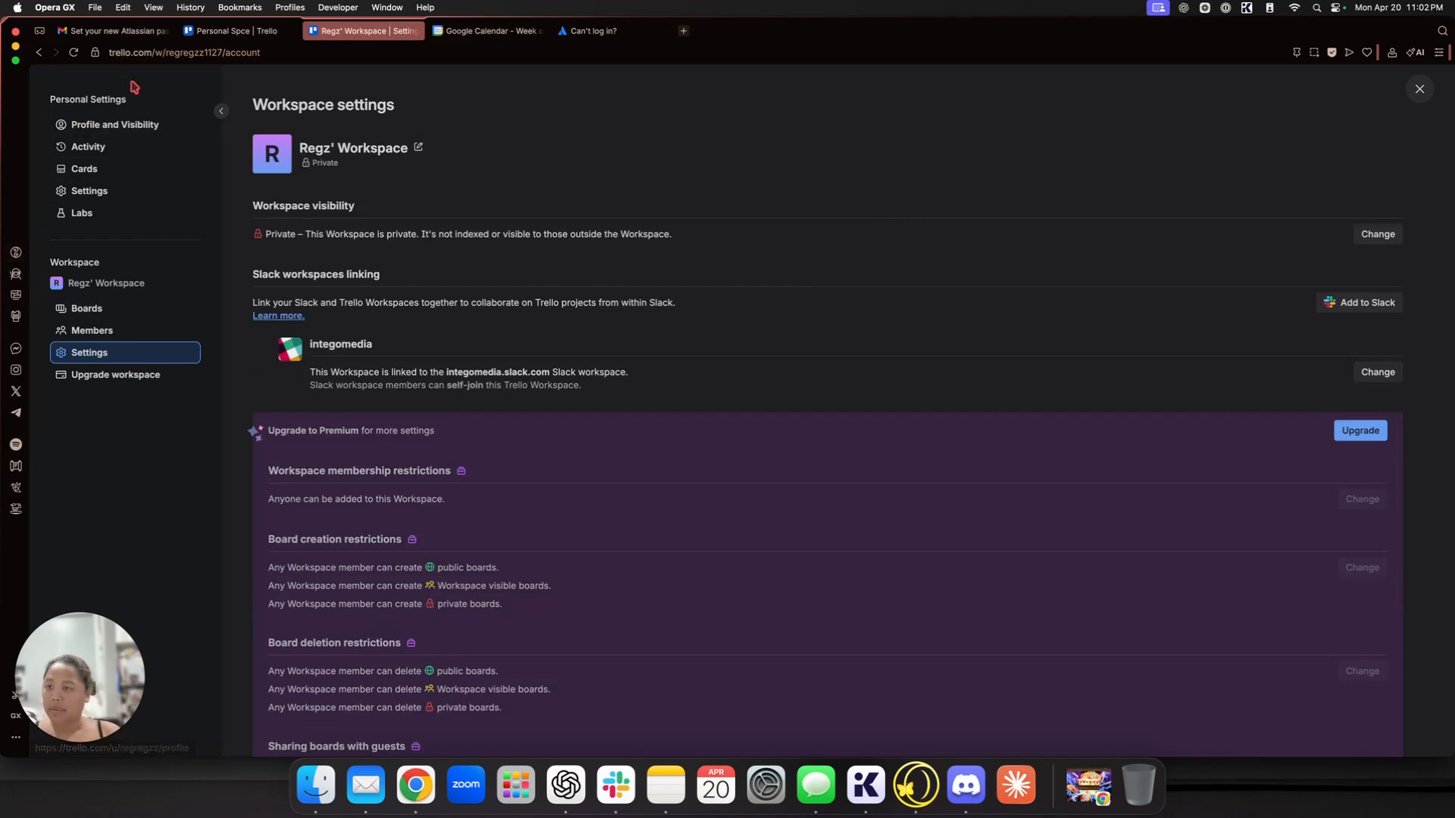
{"action": "left_click", "coordinate": [219, 113]}
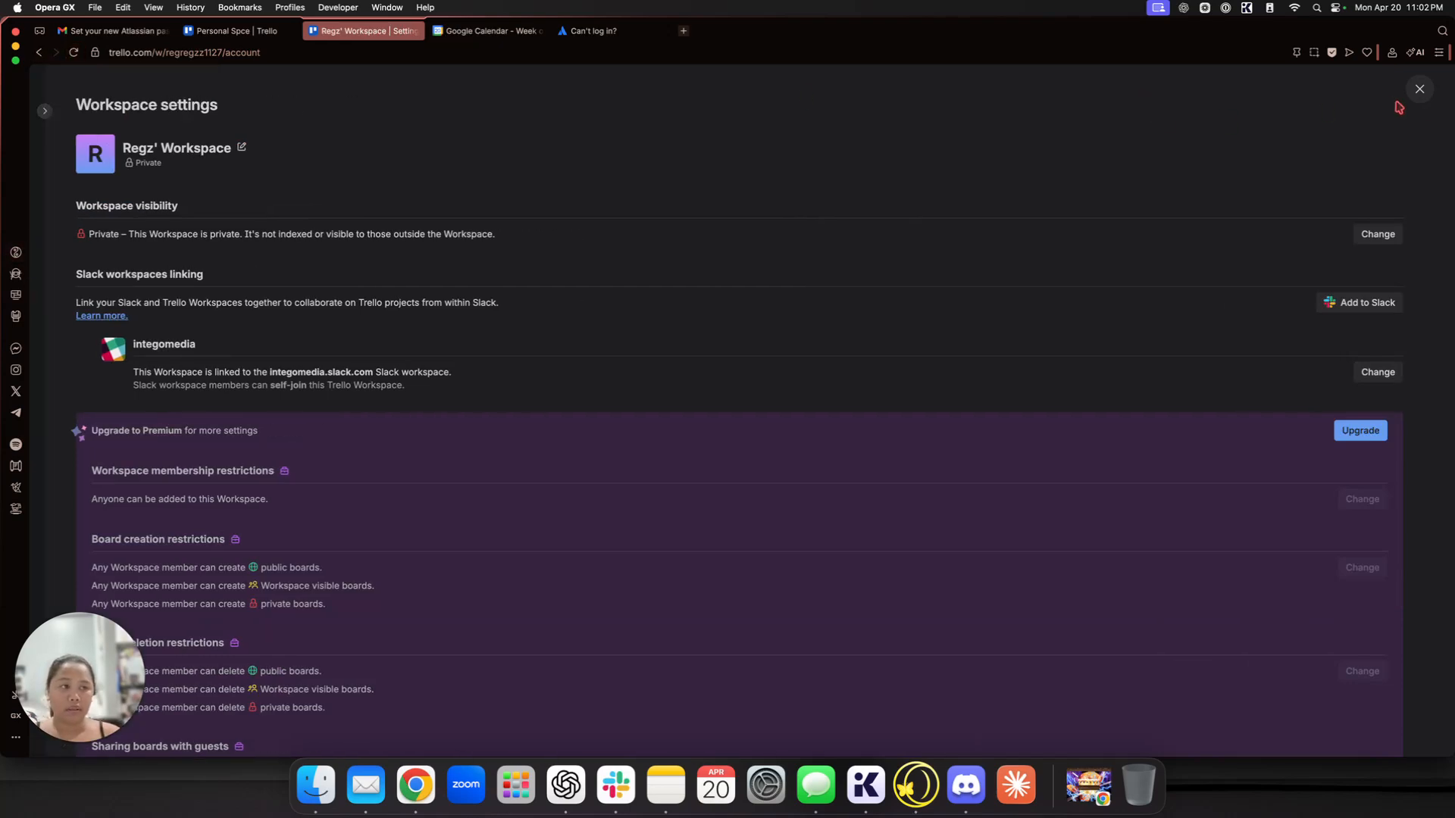
Step: Open Regz' Workspace members and remove the second member from the workspace
{"action": "left_click", "coordinate": [1422, 92]}
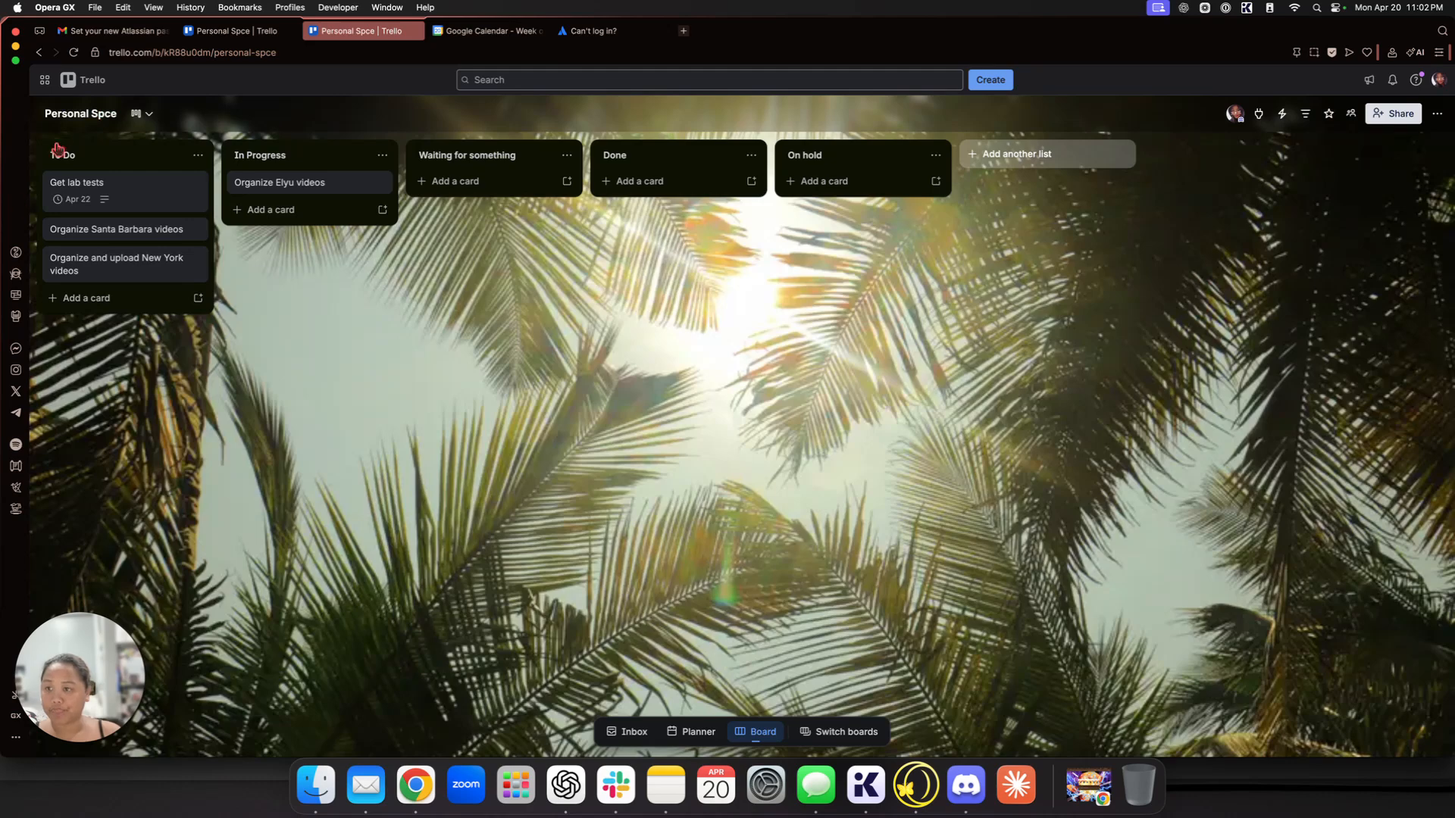
{"action": "left_click", "coordinate": [92, 80]}
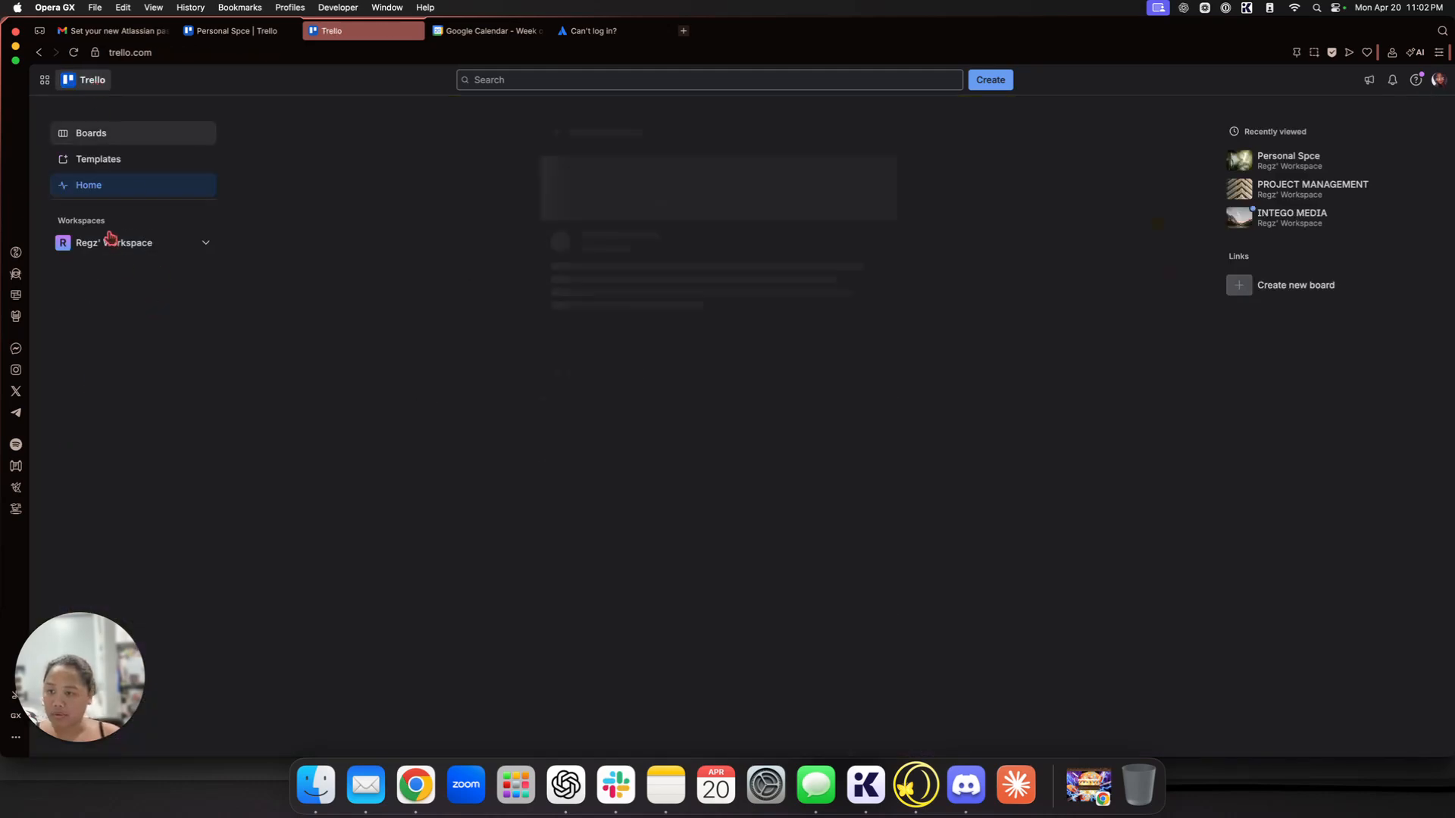
{"action": "left_click", "coordinate": [150, 245]}
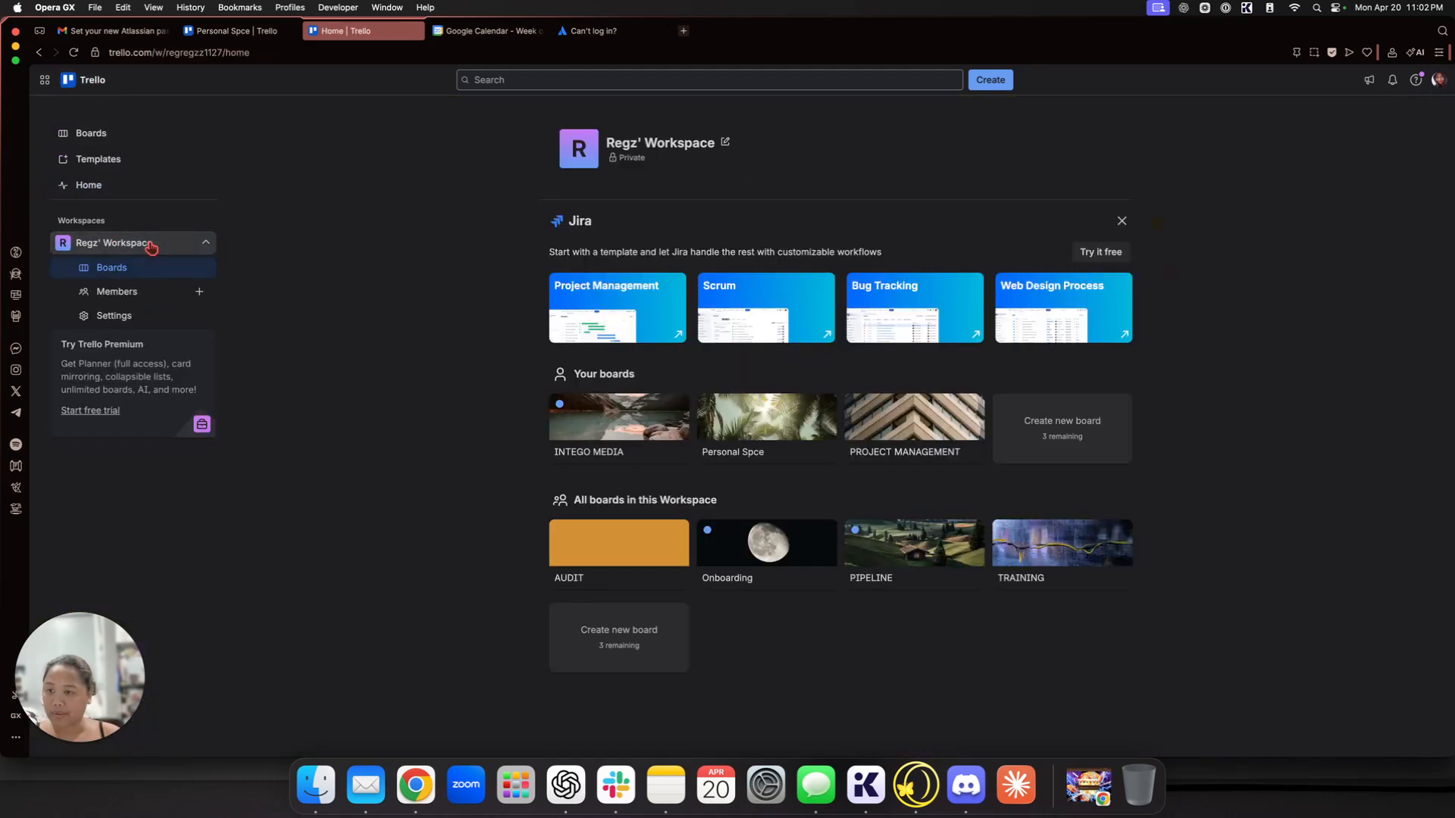
{"action": "left_click", "coordinate": [121, 291]}
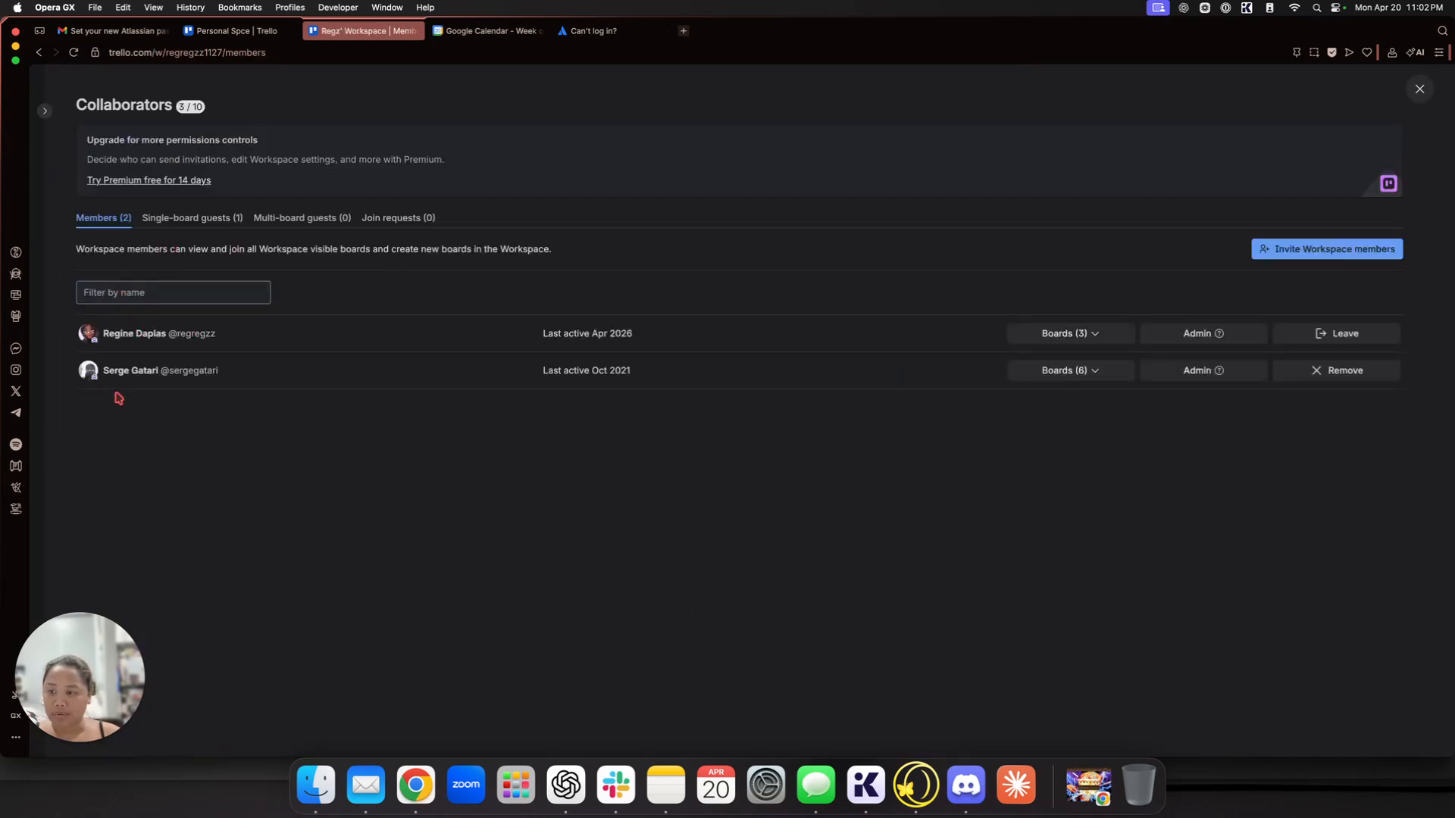
{"action": "left_click", "coordinate": [1333, 378]}
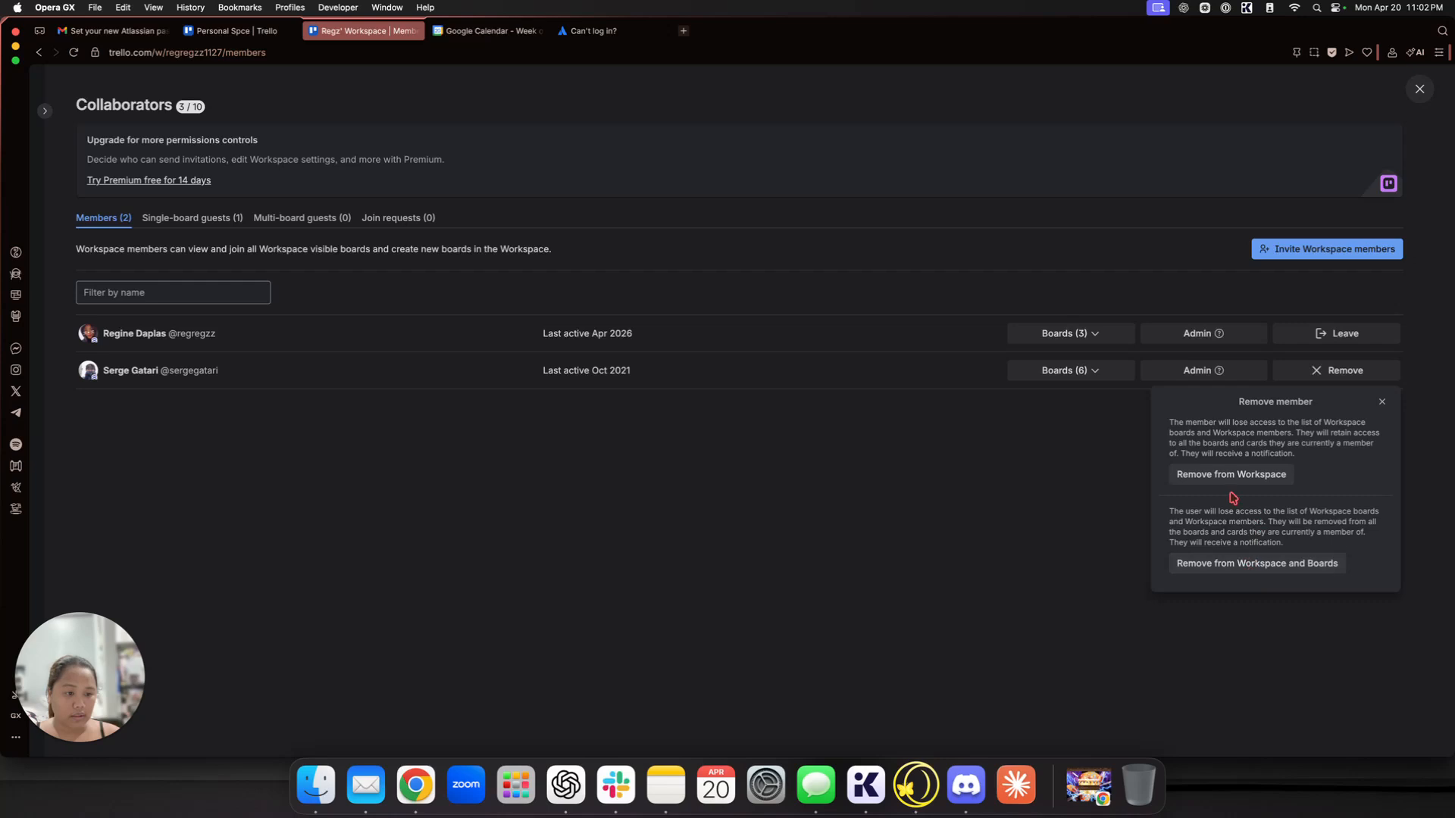
{"action": "left_click", "coordinate": [1235, 475]}
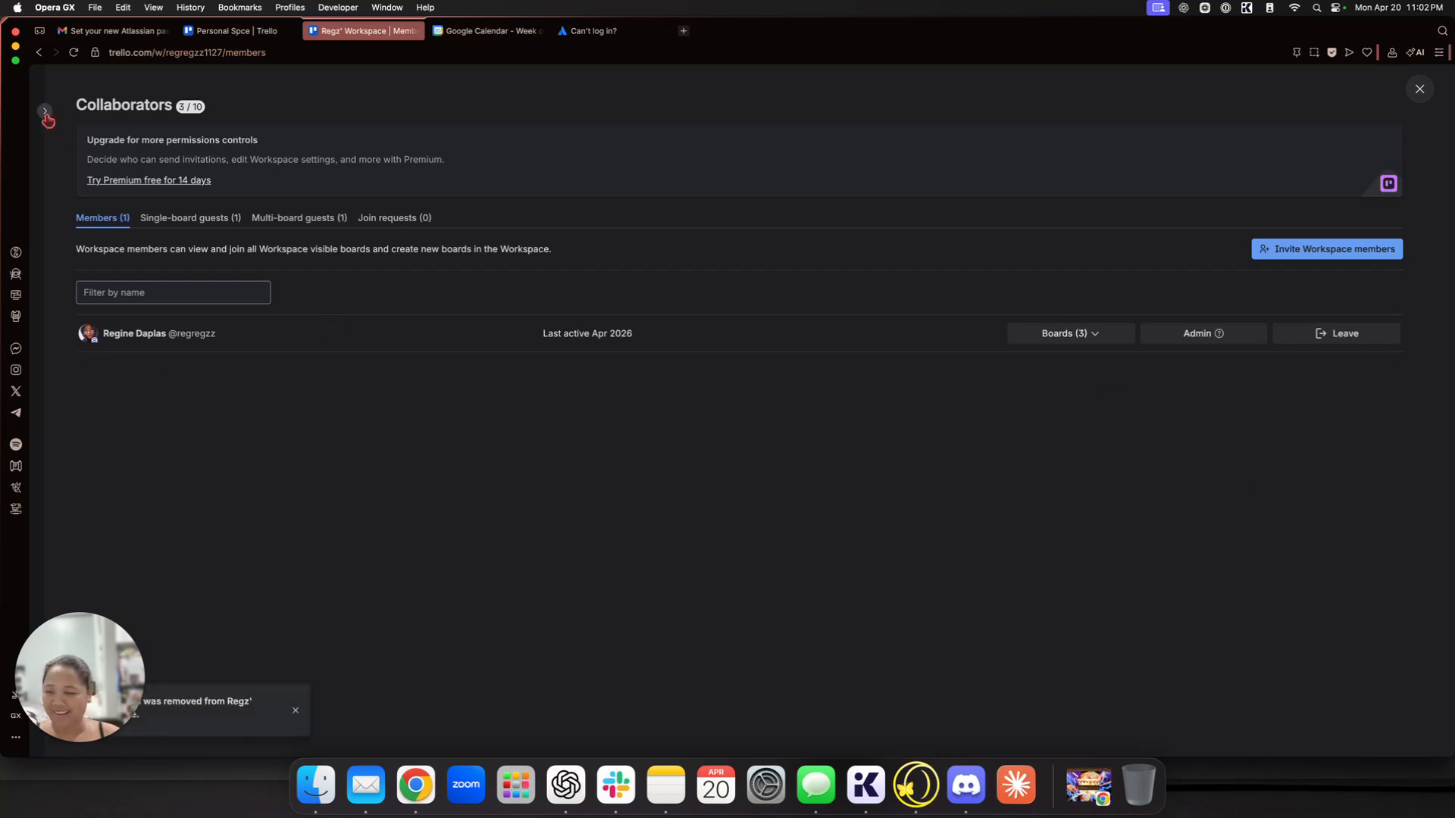
Step: Remove the single-board guest and the multi-board guest from the workspace
{"action": "left_click", "coordinate": [185, 219]}
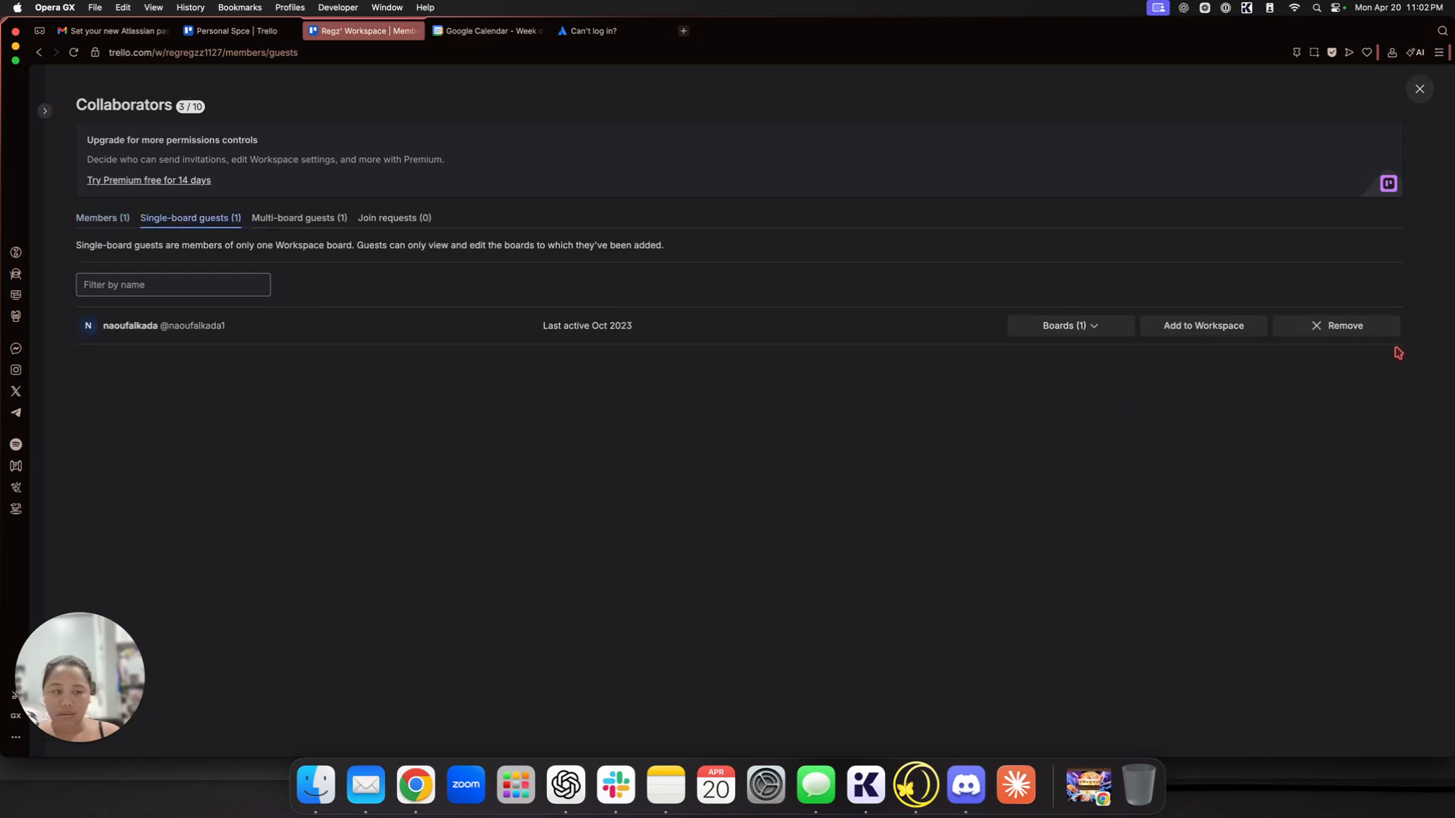
{"action": "left_click", "coordinate": [1362, 332]}
{"action": "left_click", "coordinate": [1249, 409]}
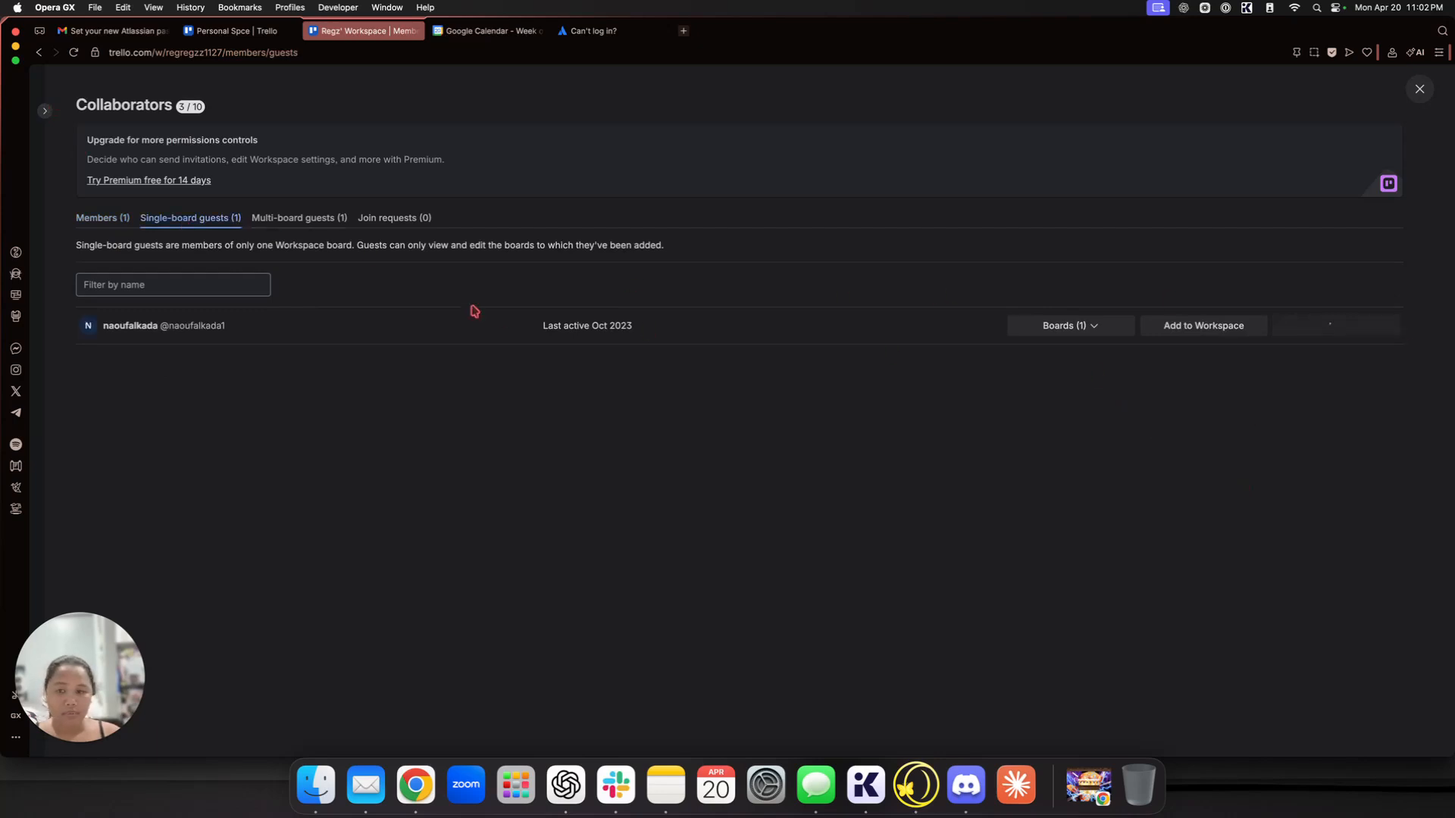
{"action": "left_click", "coordinate": [287, 221]}
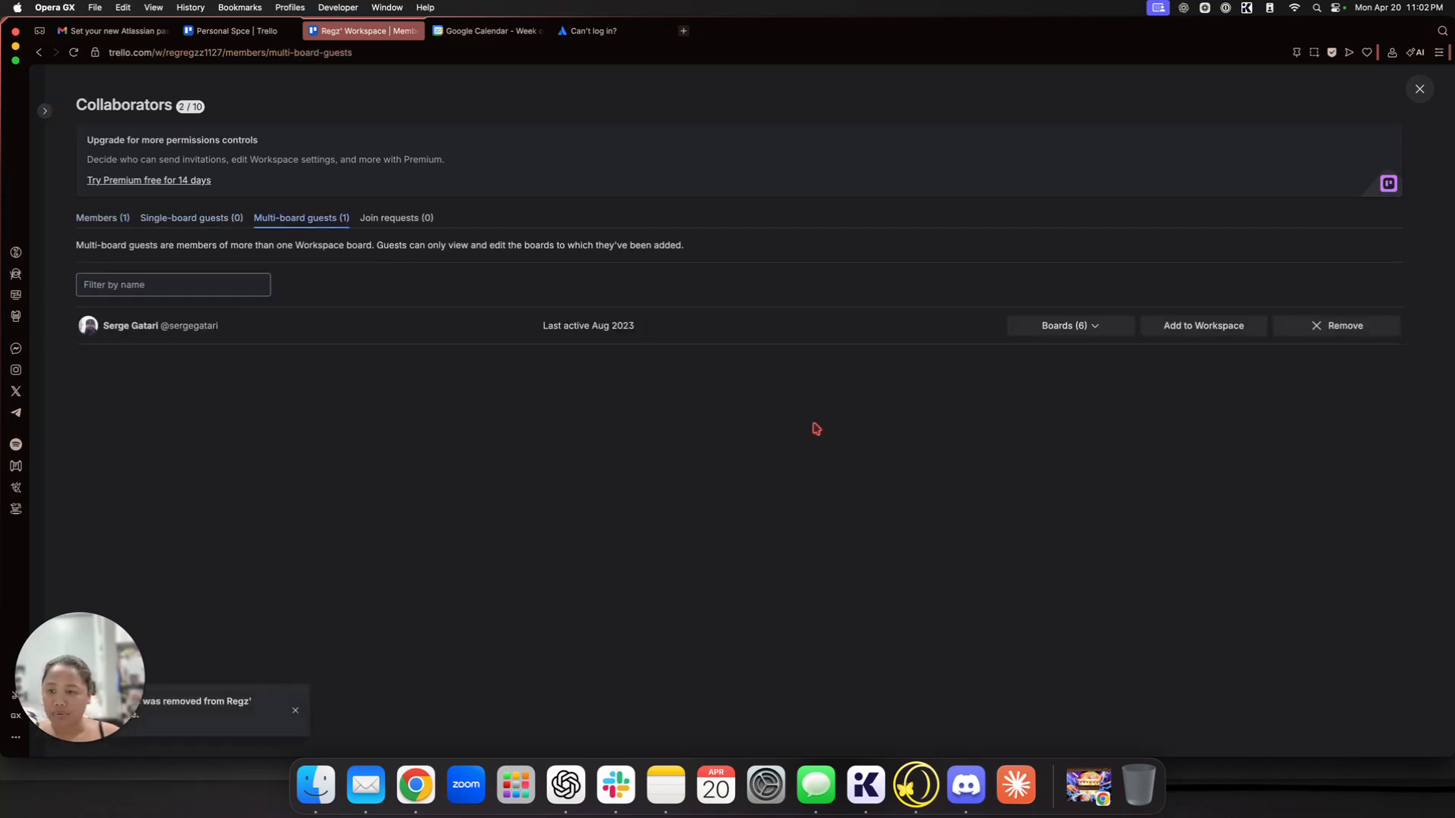
{"action": "left_click", "coordinate": [1360, 336]}
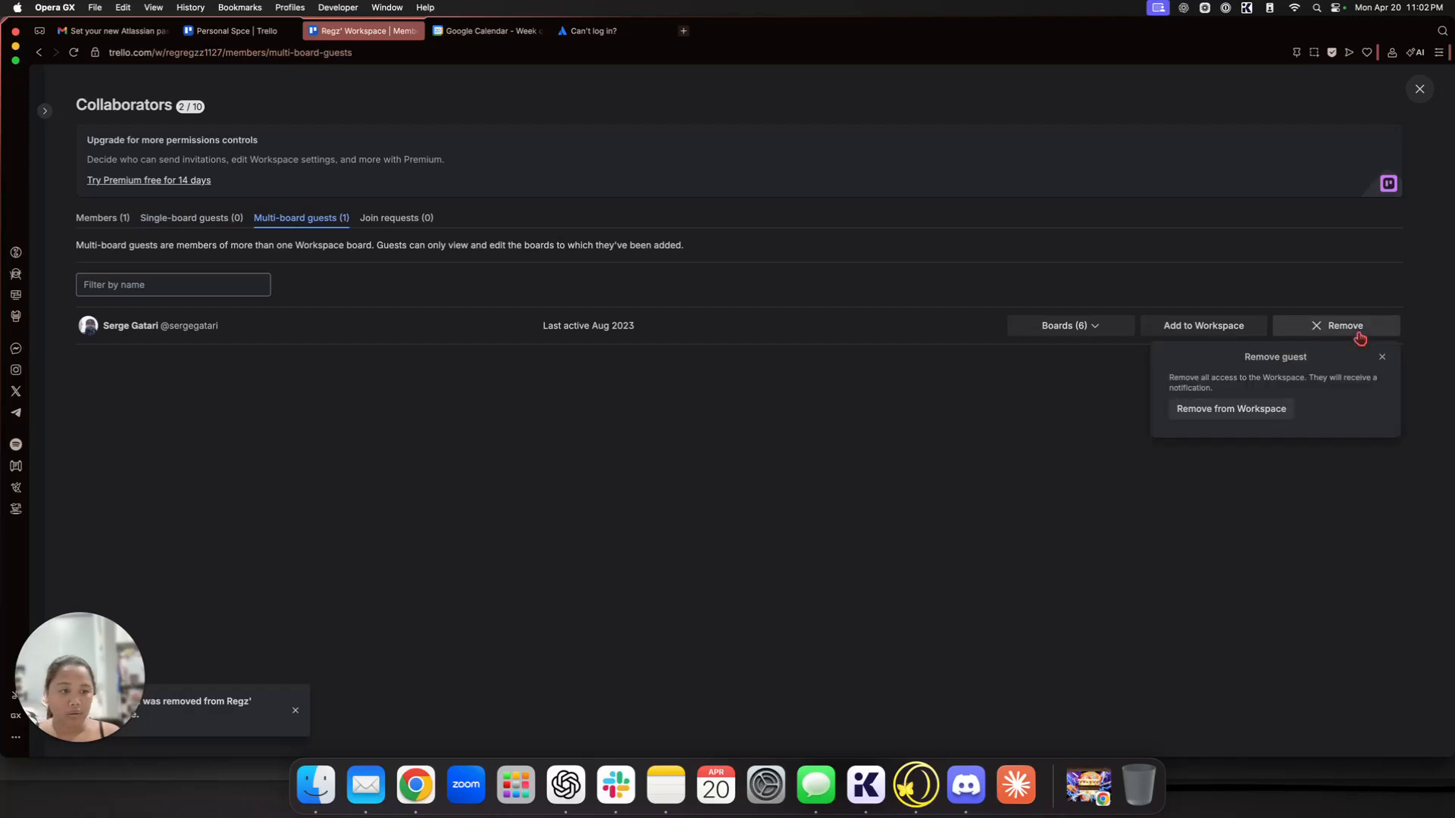
{"action": "left_click", "coordinate": [1249, 411]}
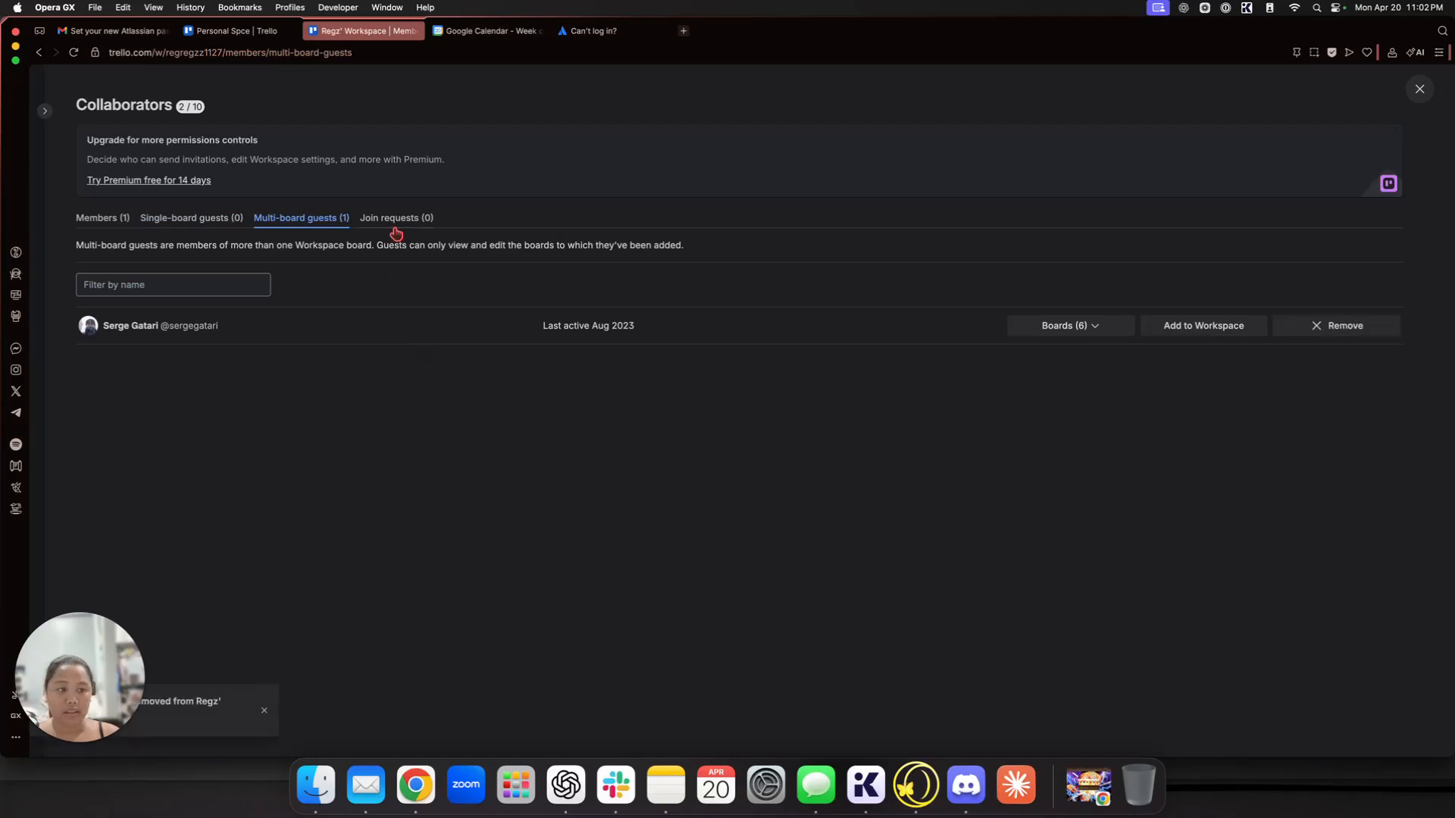
Step: Check the admin's permission options and dismiss the upgrade notice
{"action": "left_click", "coordinate": [124, 219]}
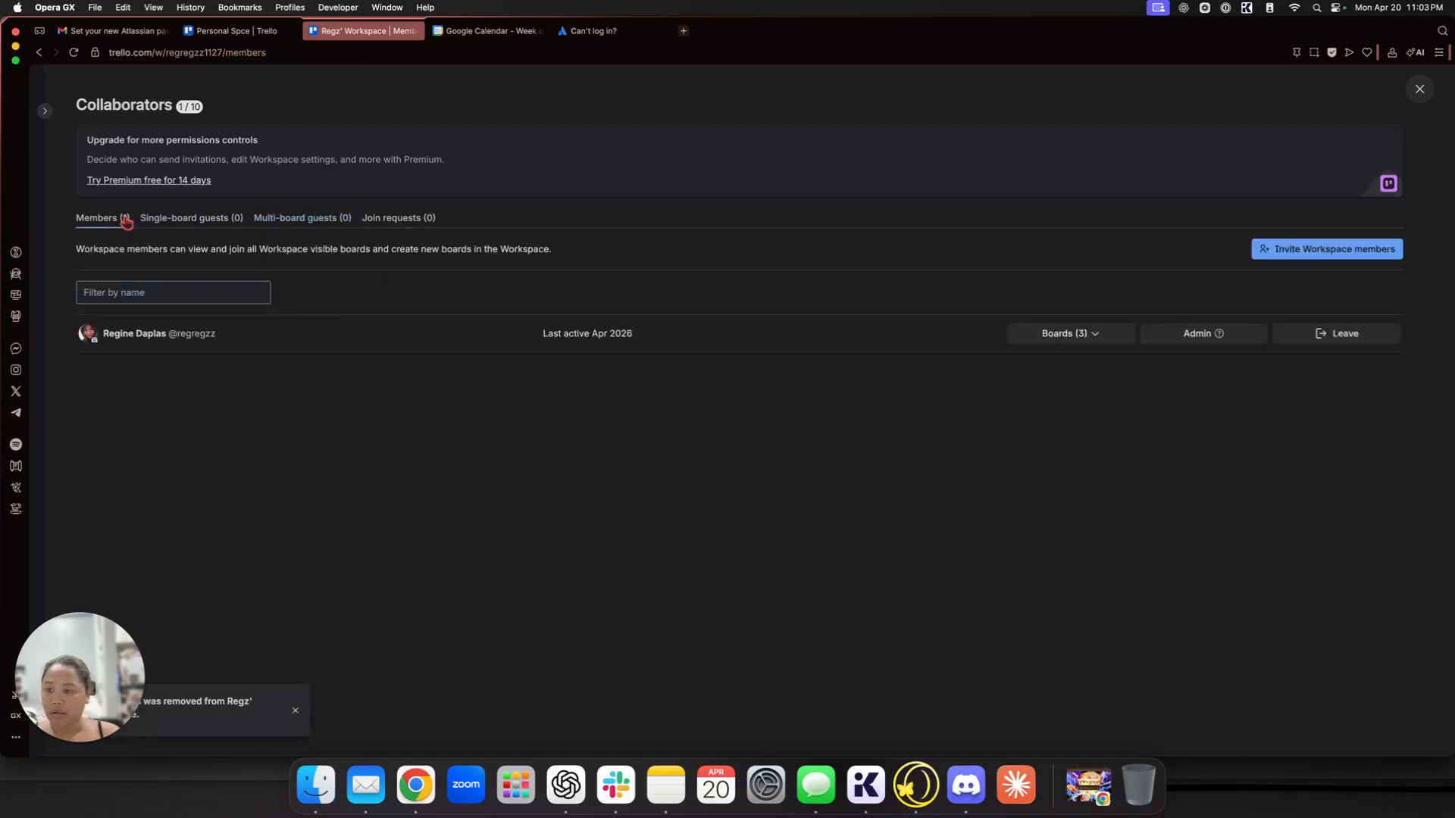
{"action": "left_click", "coordinate": [1211, 342]}
{"action": "left_click", "coordinate": [1021, 375]}
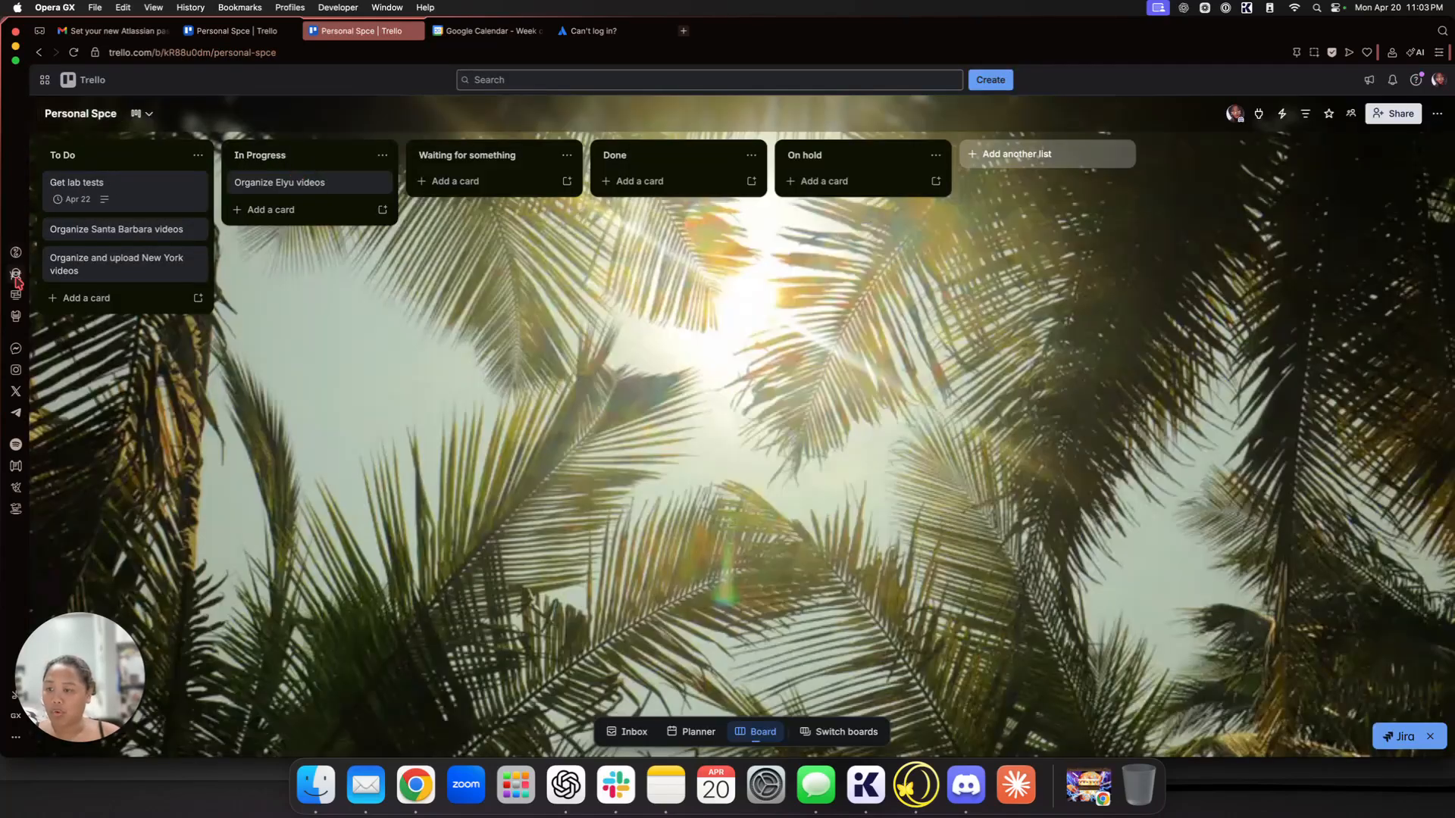
Step: Start a new board titled Social Media from Regz' Workspace boards page
{"action": "left_click", "coordinate": [150, 116]}
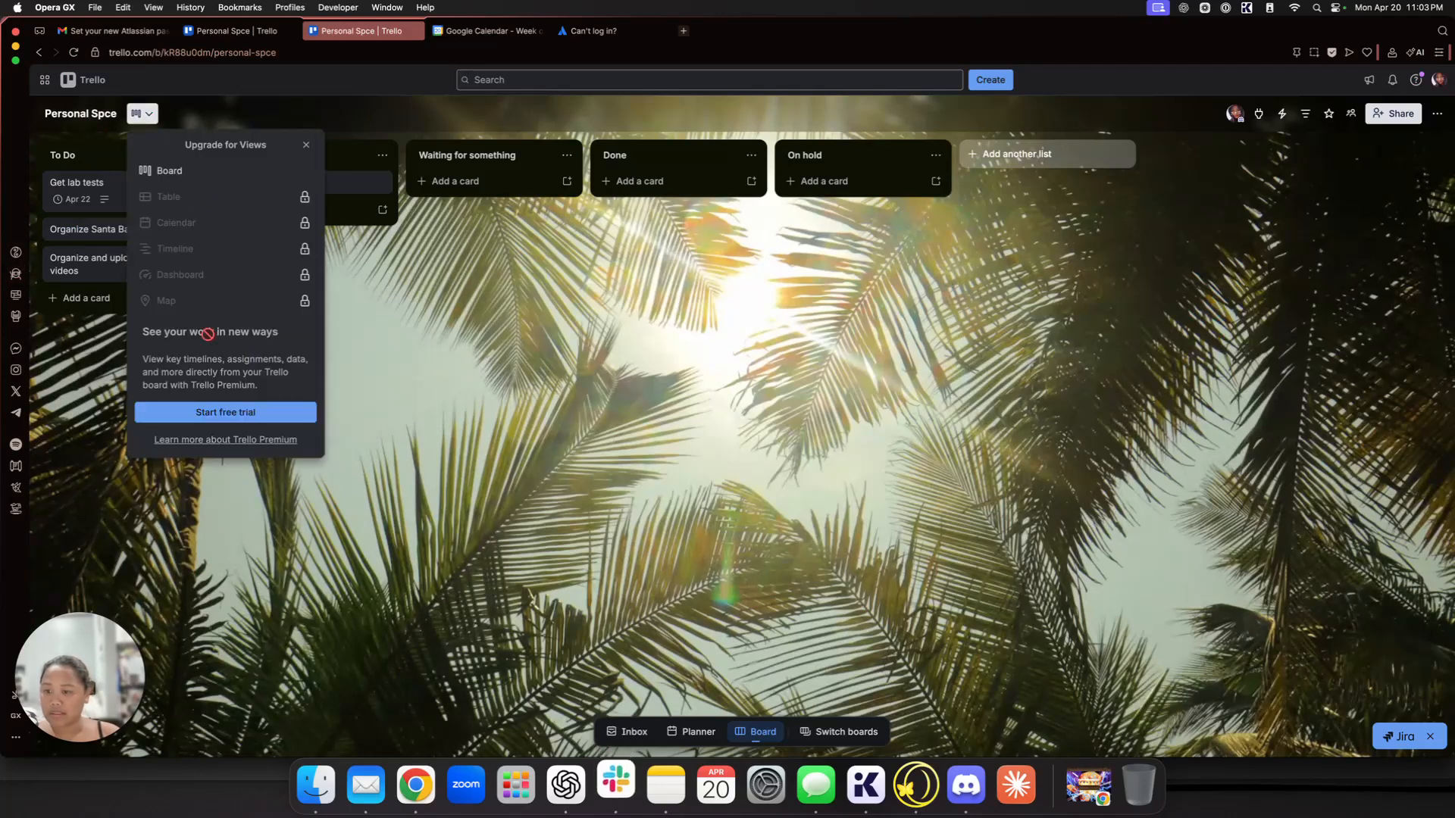
{"action": "left_click", "coordinate": [471, 302]}
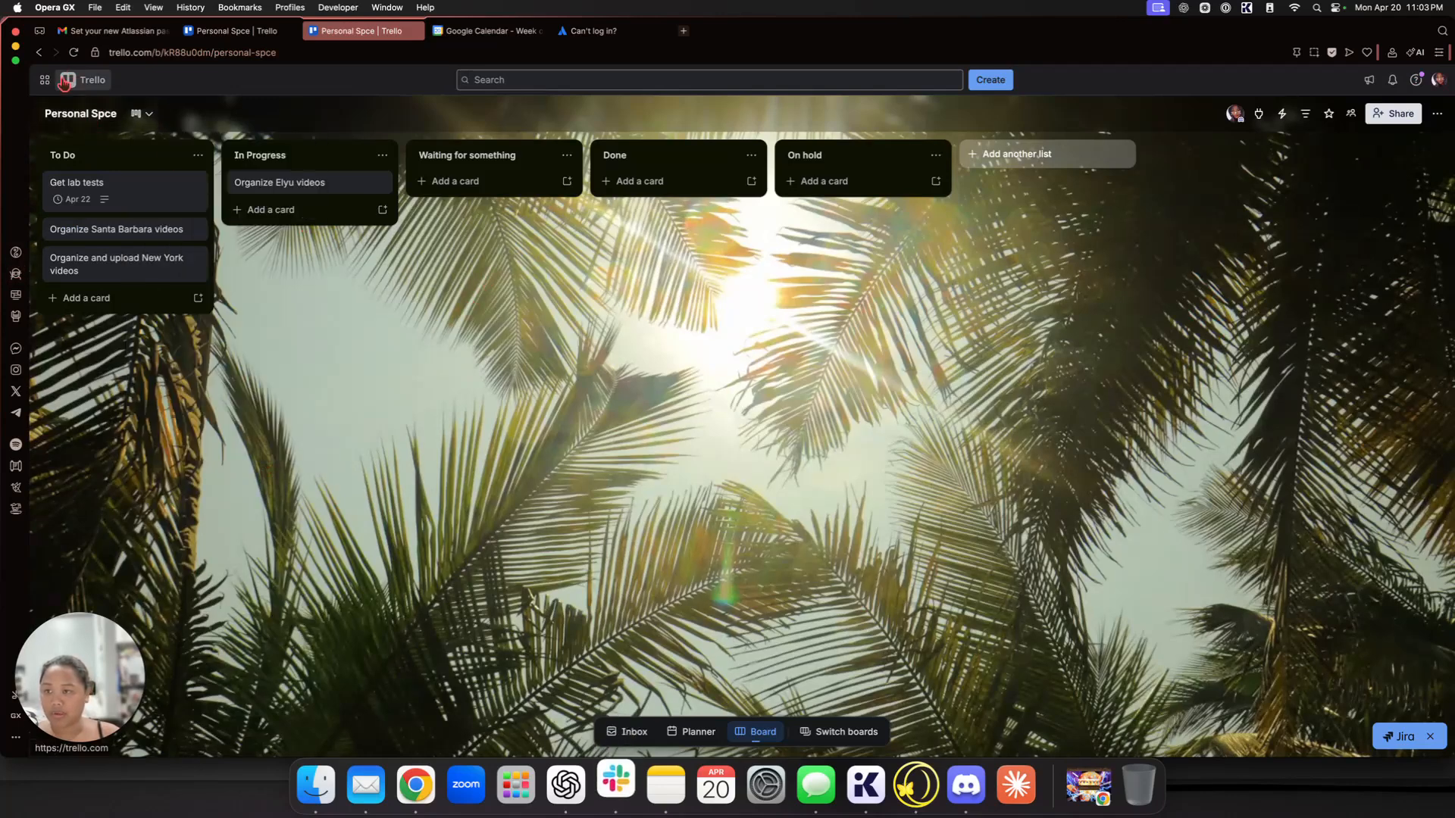
{"action": "left_click", "coordinate": [67, 80]}
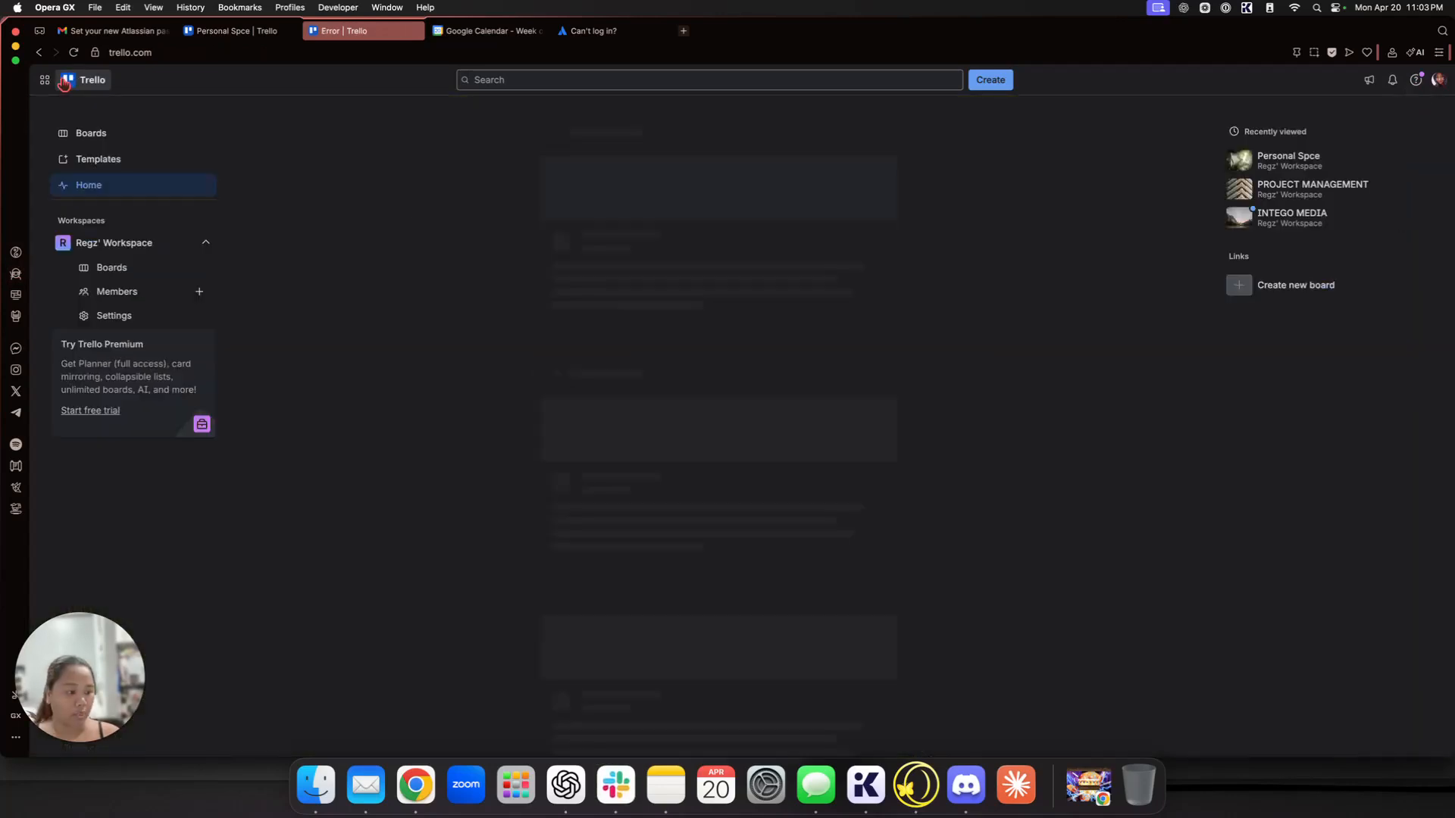
{"action": "left_click", "coordinate": [111, 271]}
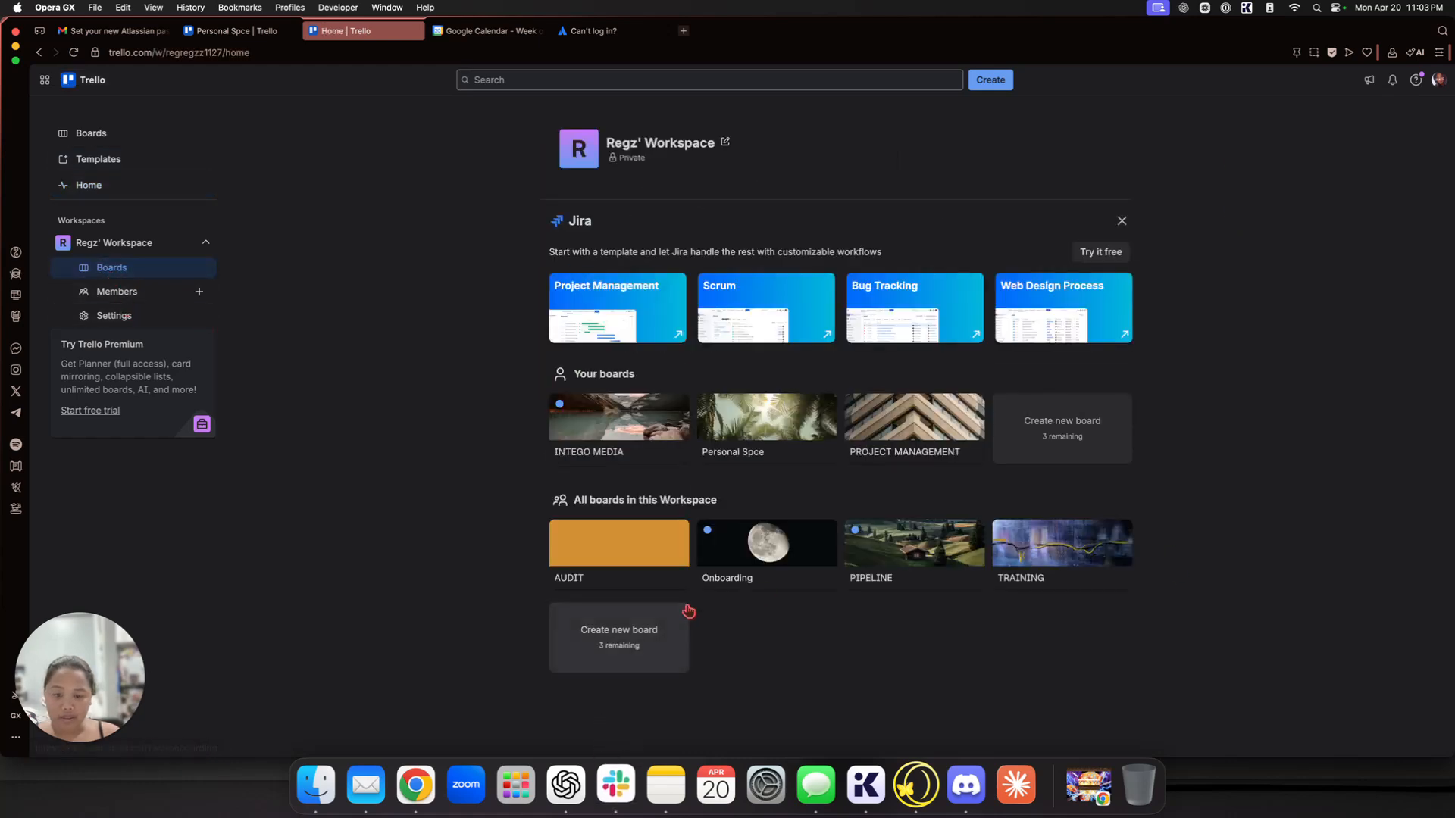
{"action": "left_click", "coordinate": [651, 636]}
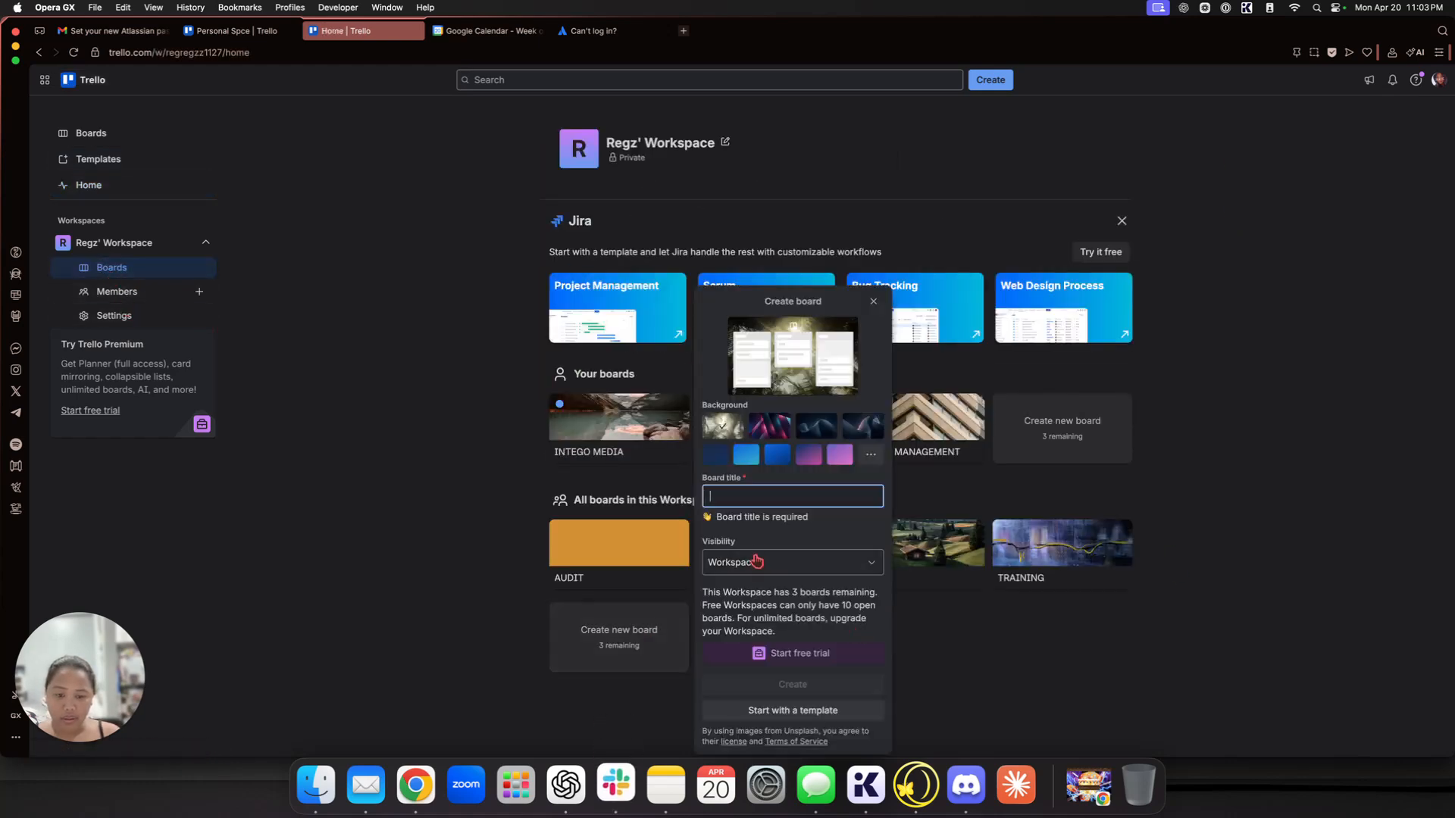
{"action": "type", "text": "Soci"}
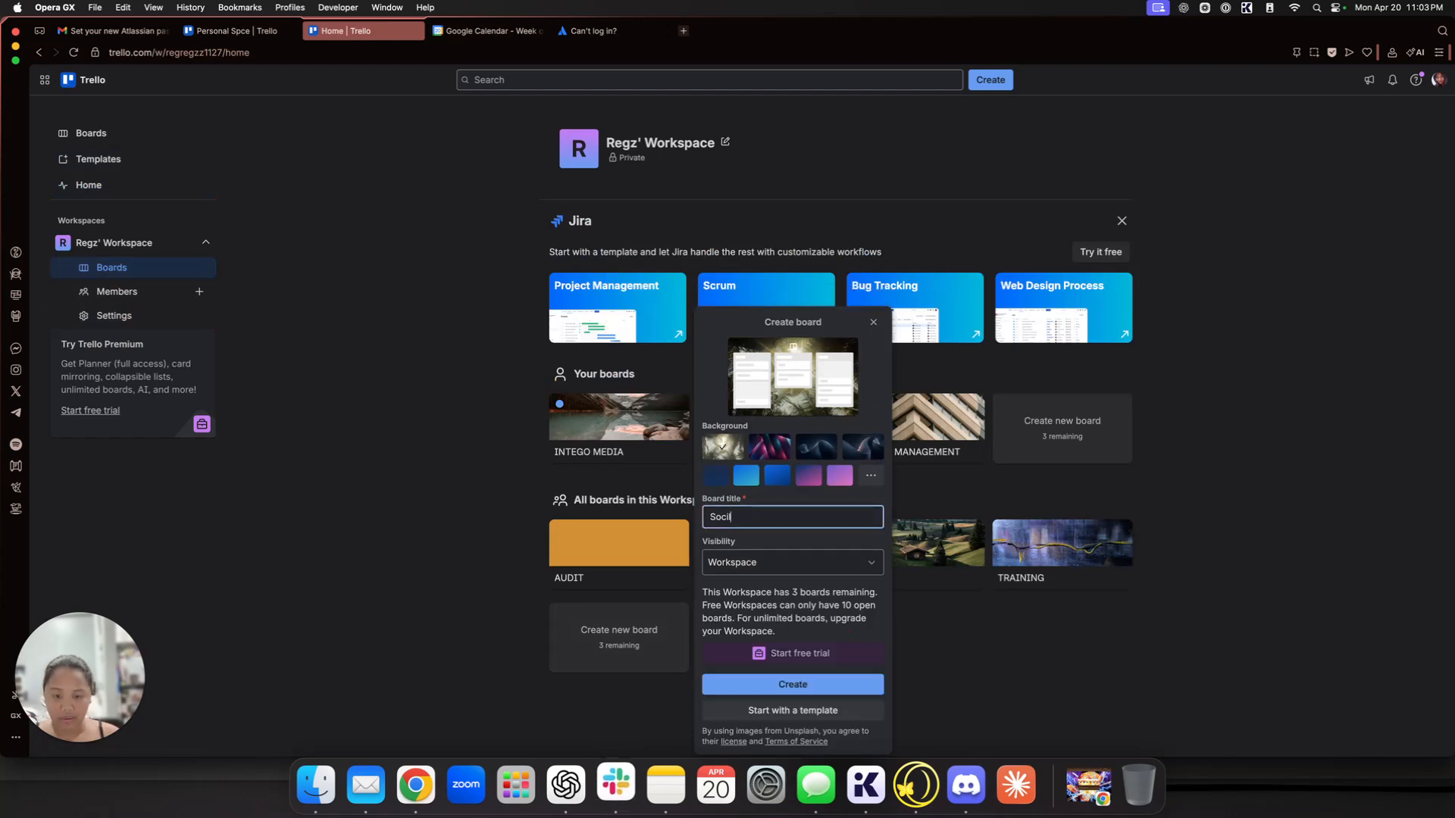
{"action": "type", "text": "al Media"}
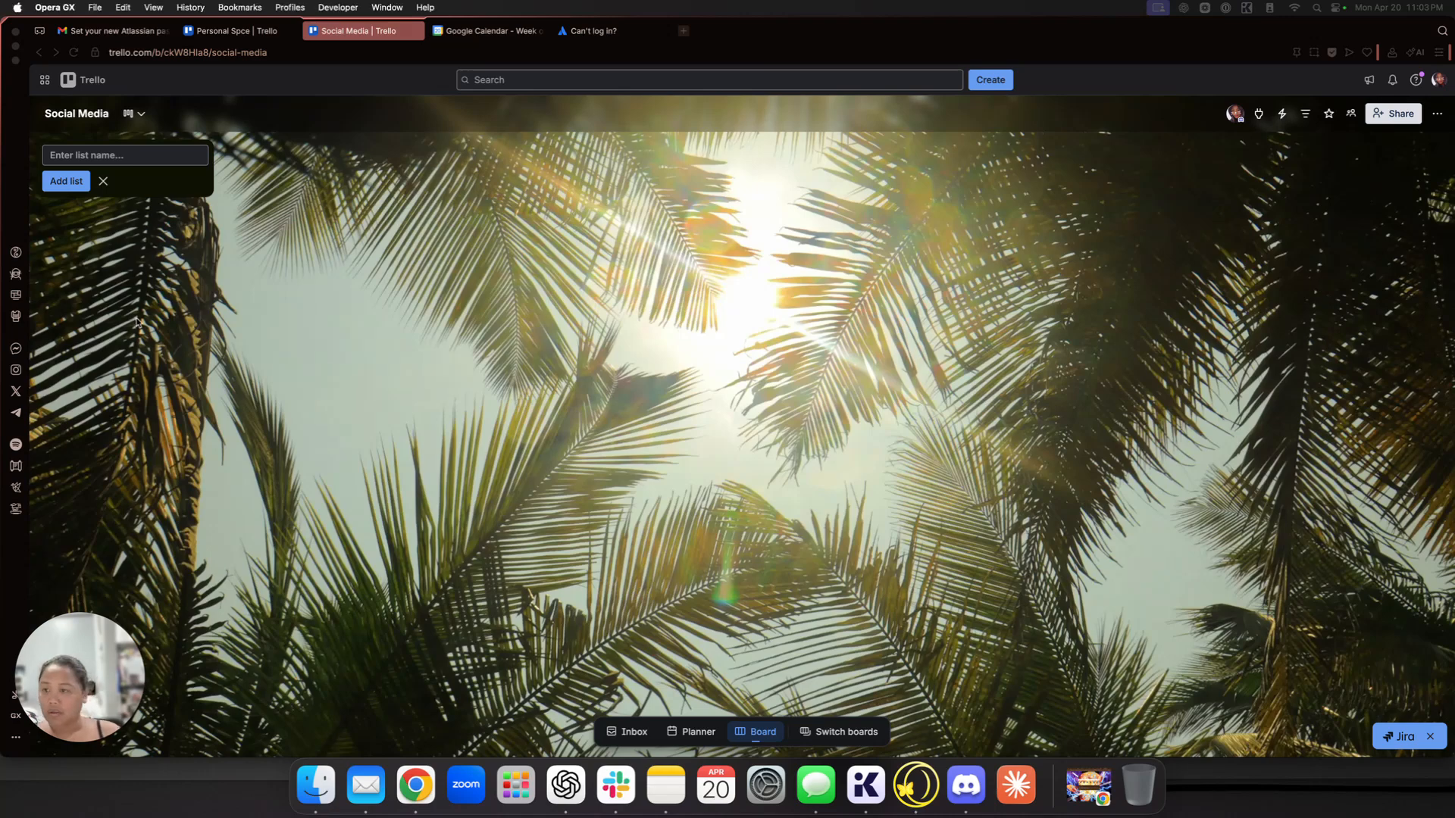
Step: Add the lists Ideas, Need clips and Sent to editor
{"action": "left_click", "coordinate": [108, 155]}
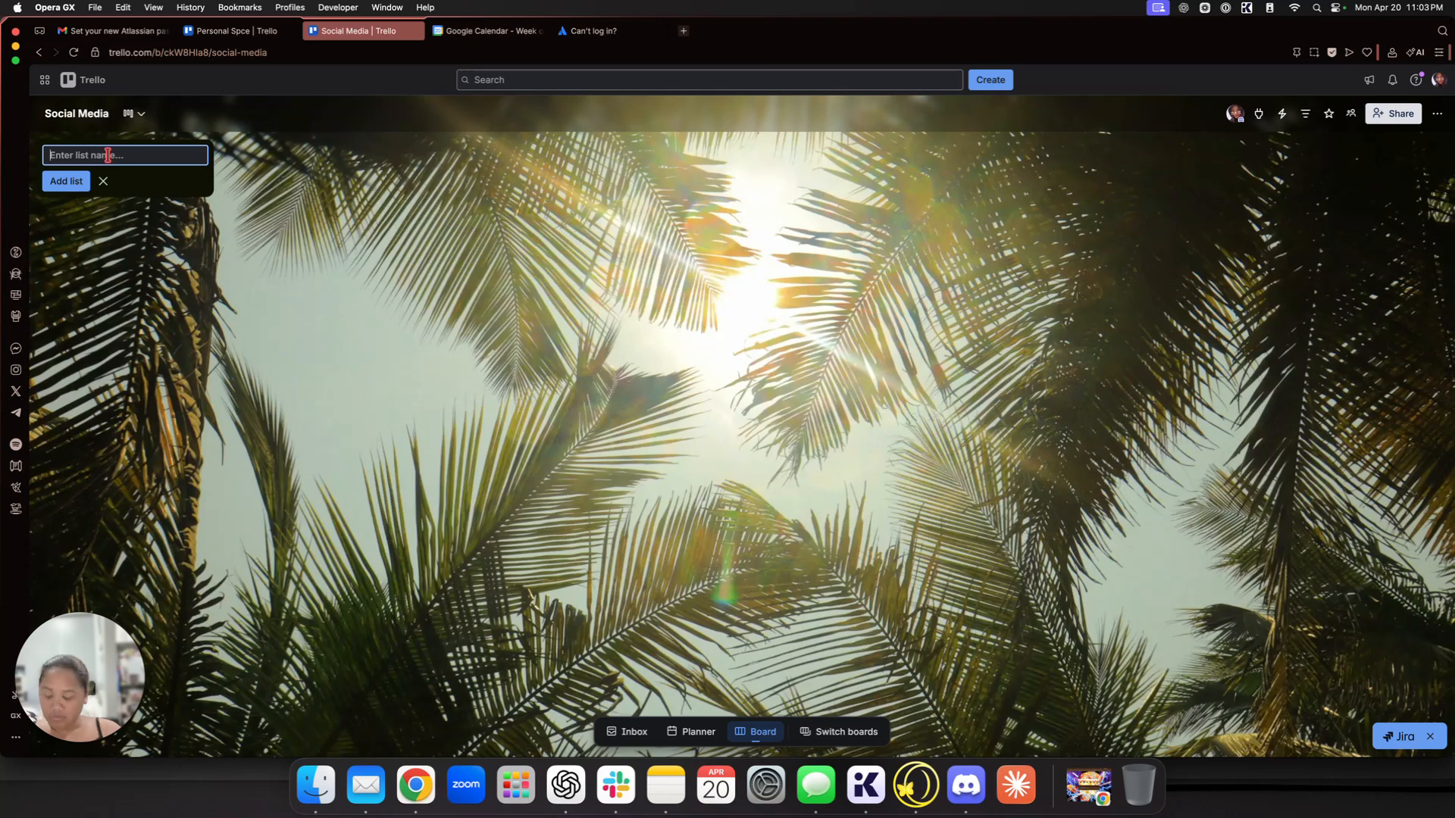
{"action": "type", "text": "Ideas"}
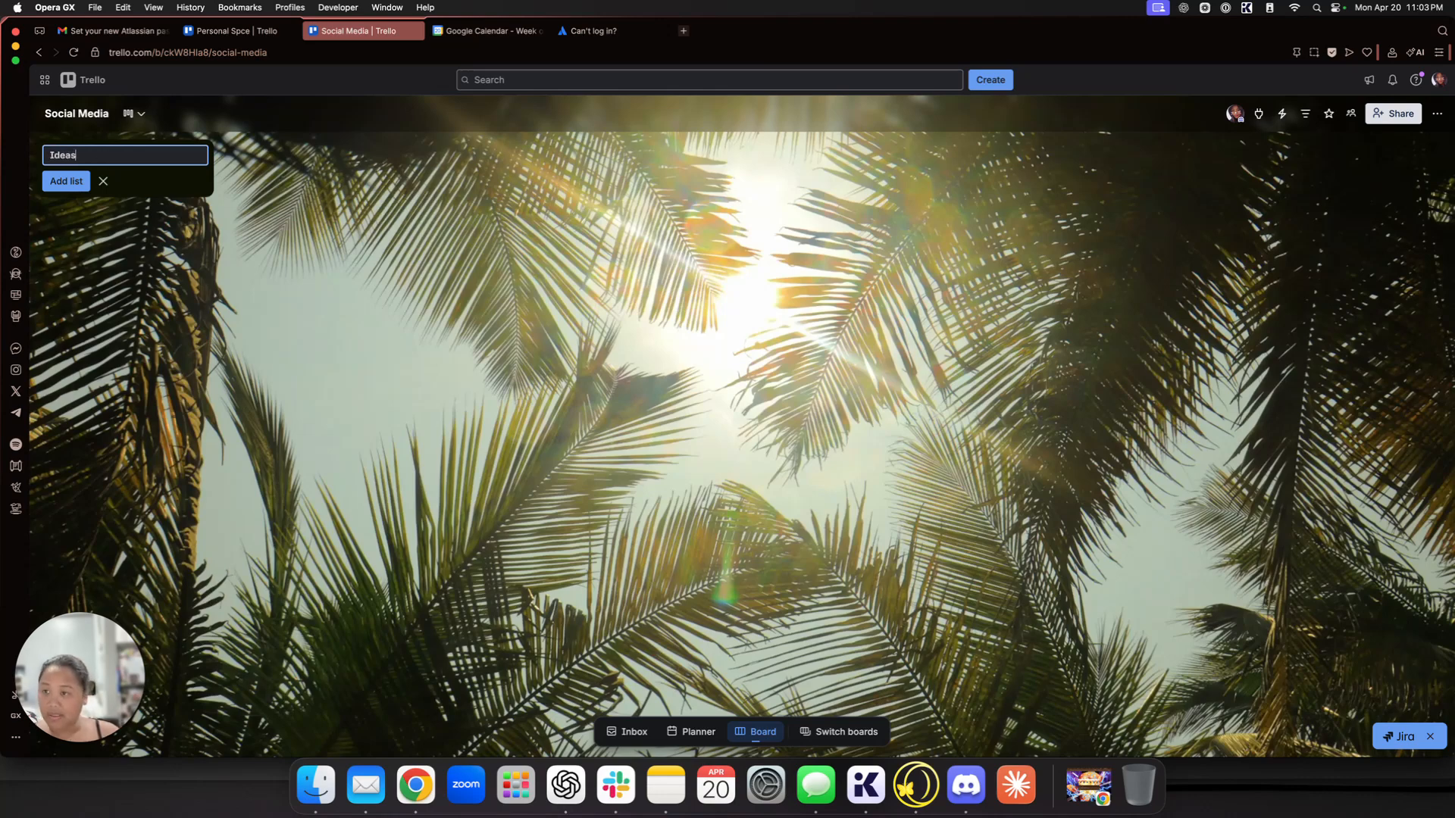
{"action": "key", "text": "Return"}
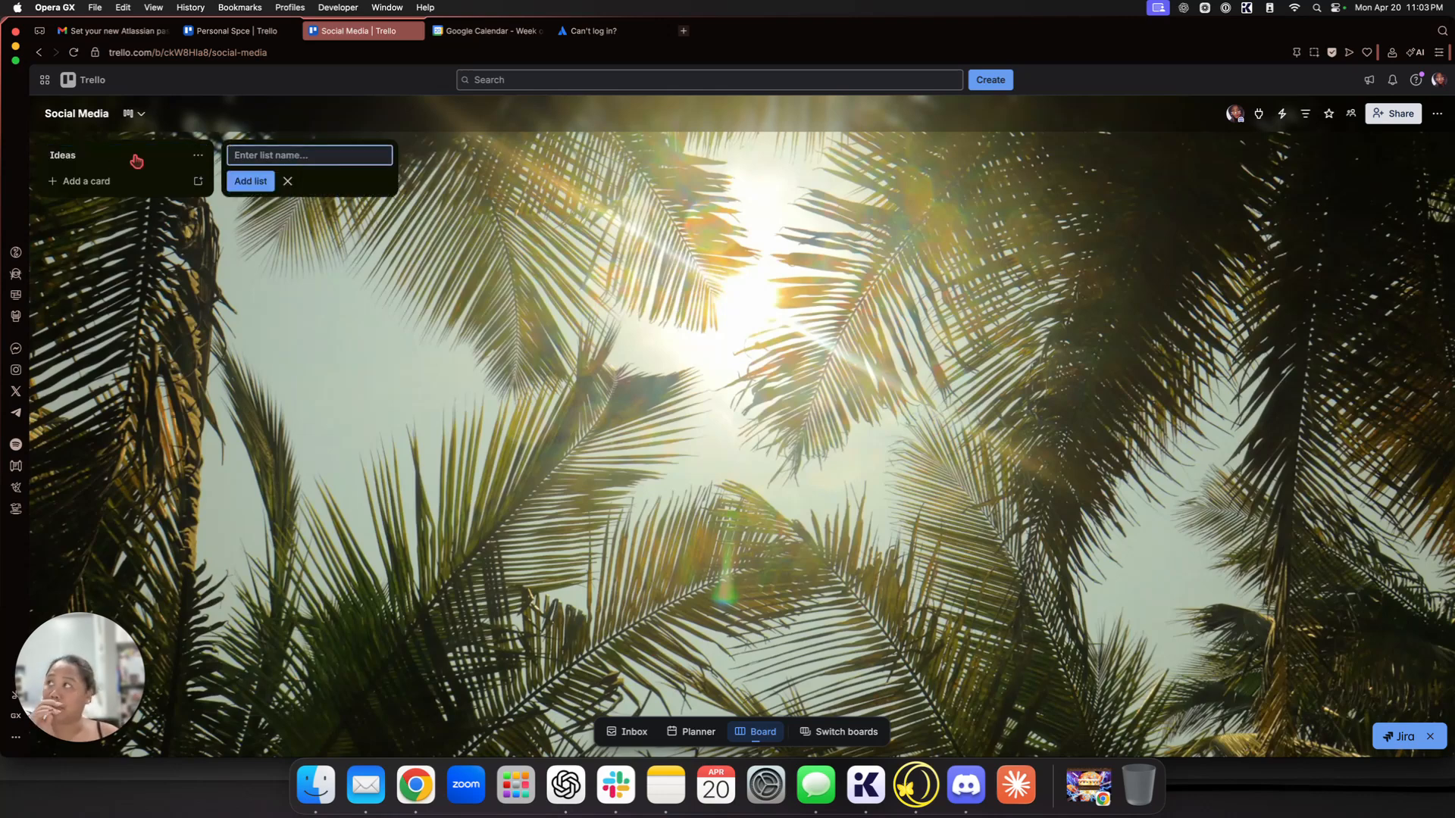
{"action": "type", "text": "Ne"}
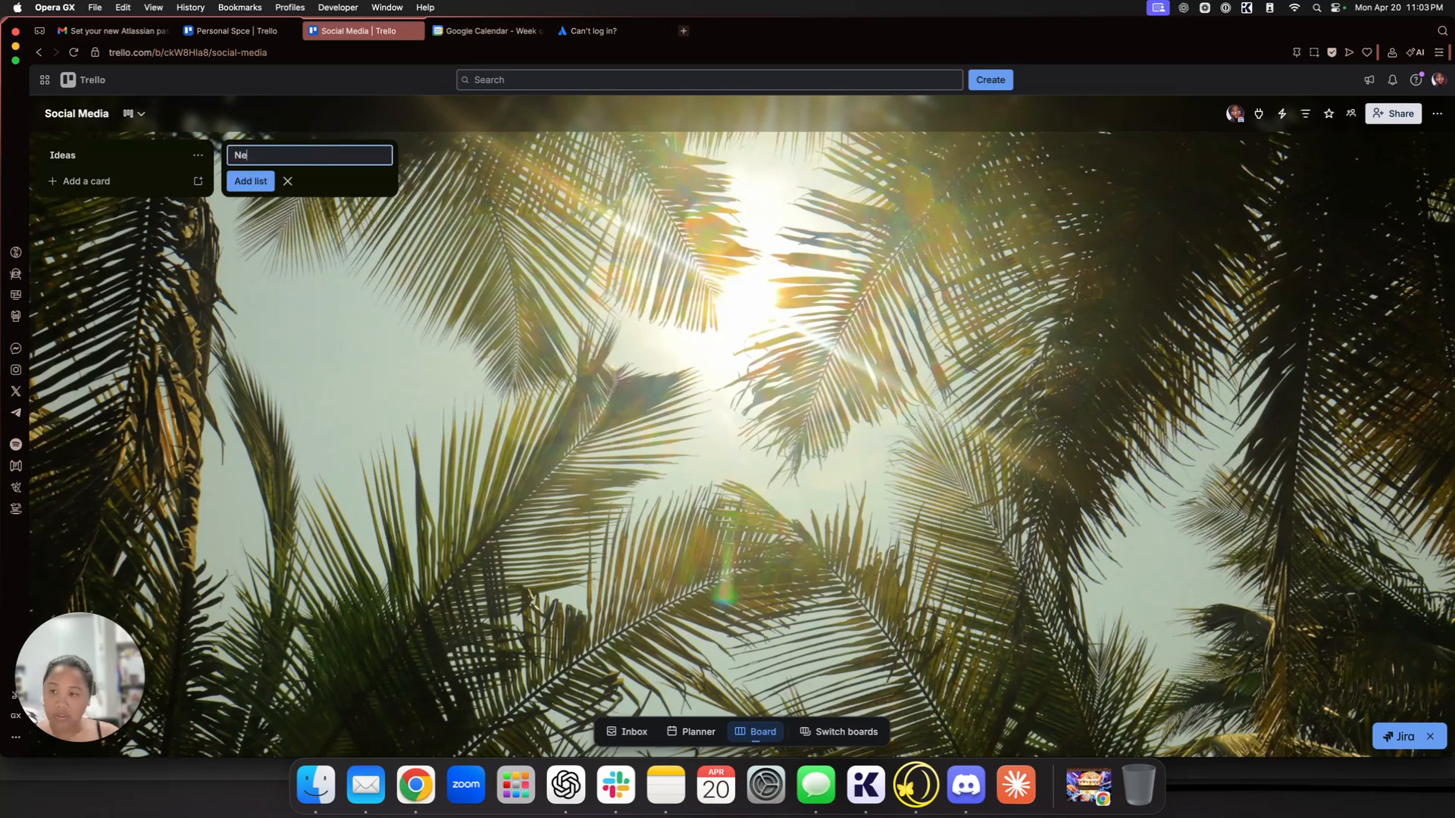
{"action": "type", "text": "ed clips"}
{"action": "key", "text": "Return"}
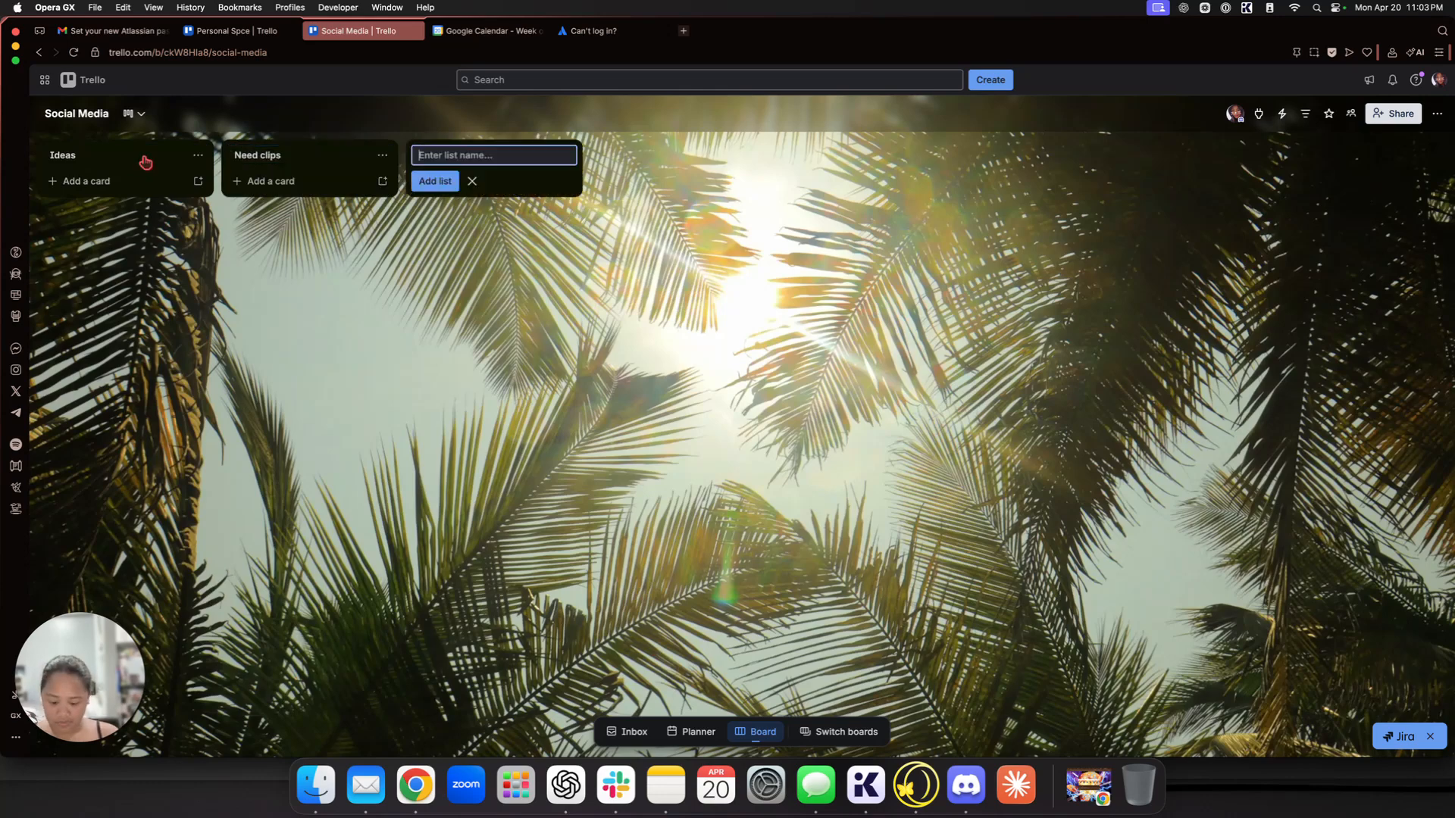
{"action": "type", "text": "S"}
{"action": "key", "text": "BackSpace"}
{"action": "type", "text": "Sen"}
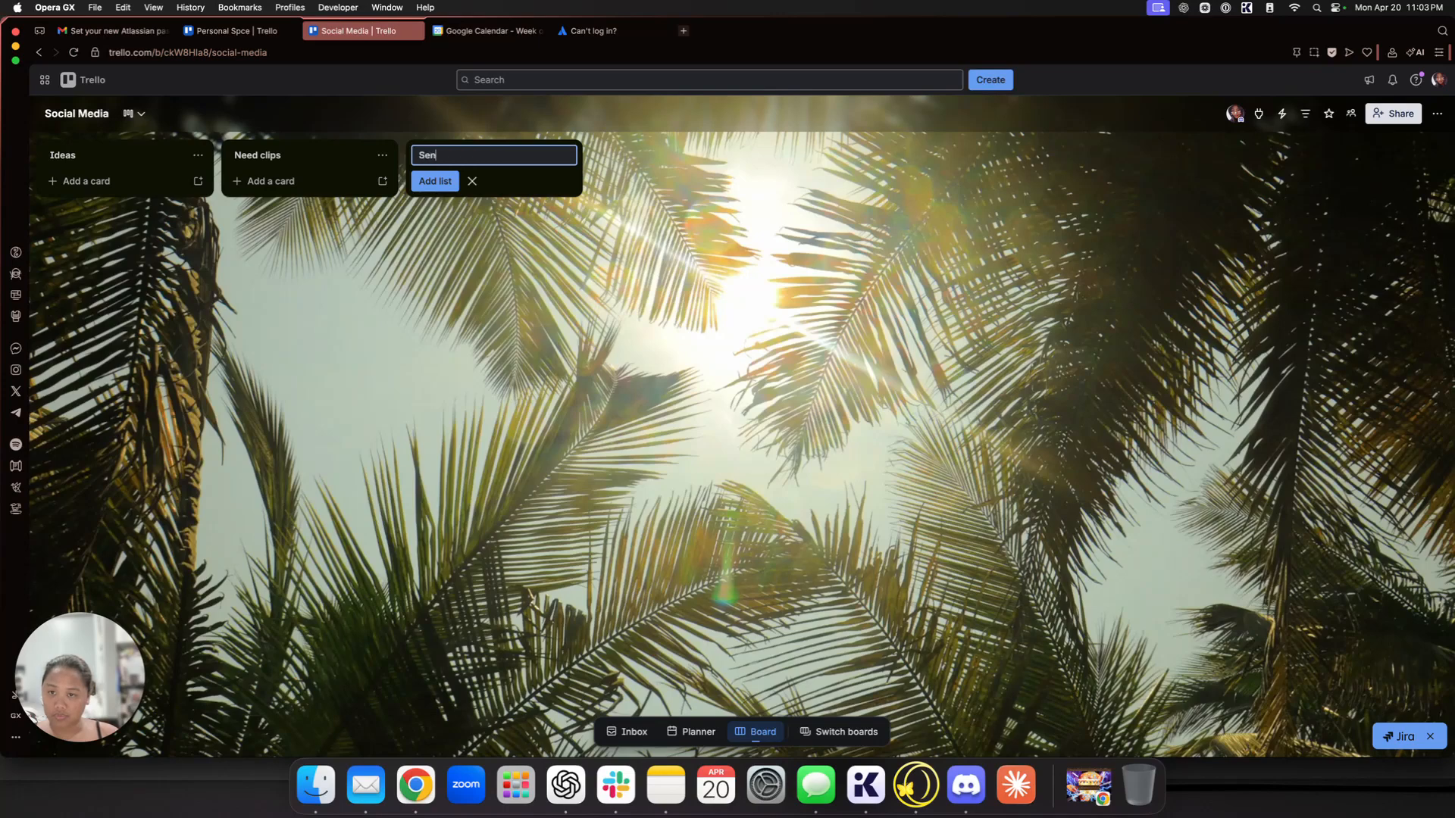
{"action": "type", "text": "t to ed"}
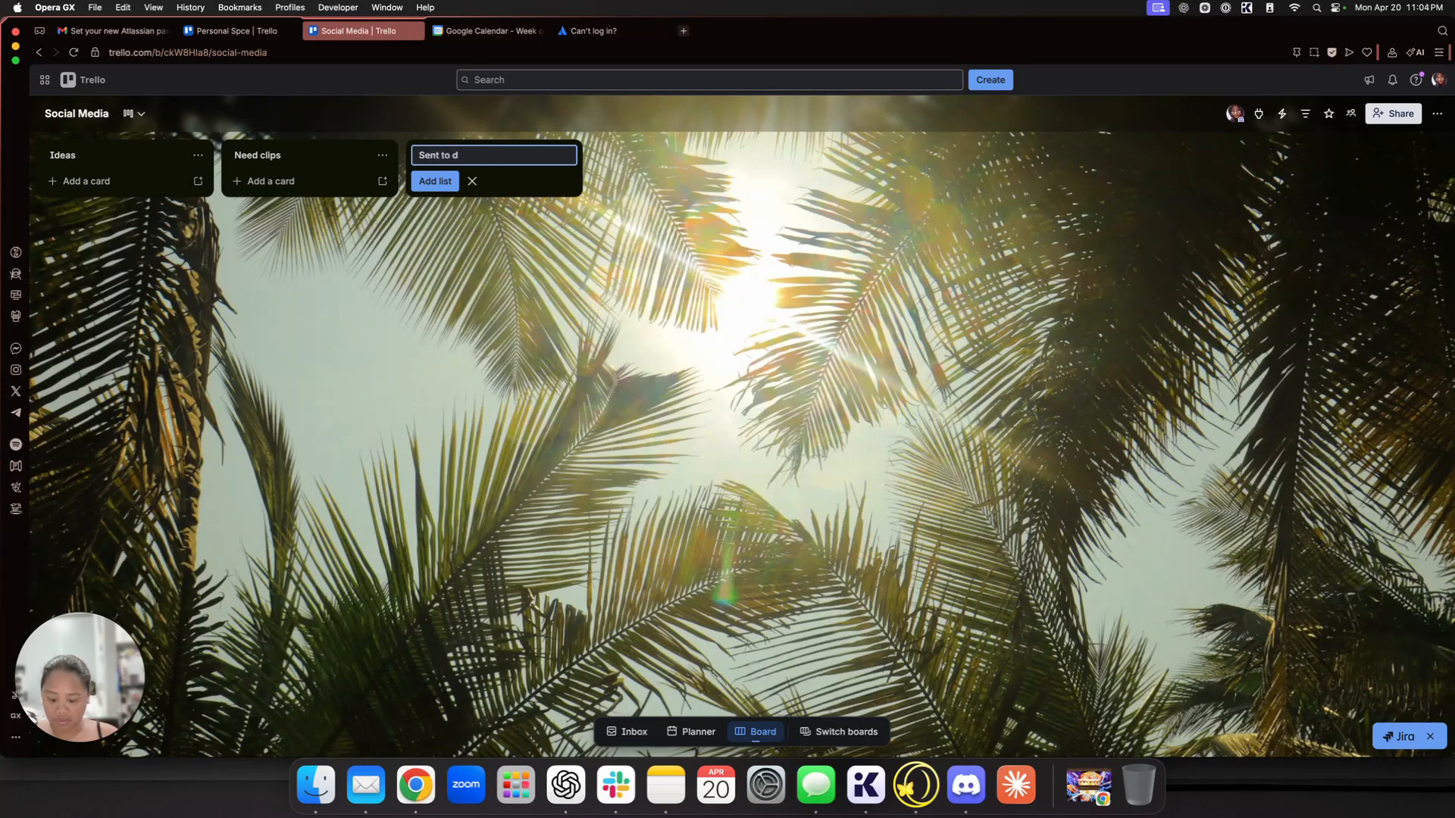
{"action": "type", "text": "itor"}
{"action": "key", "text": "Return"}
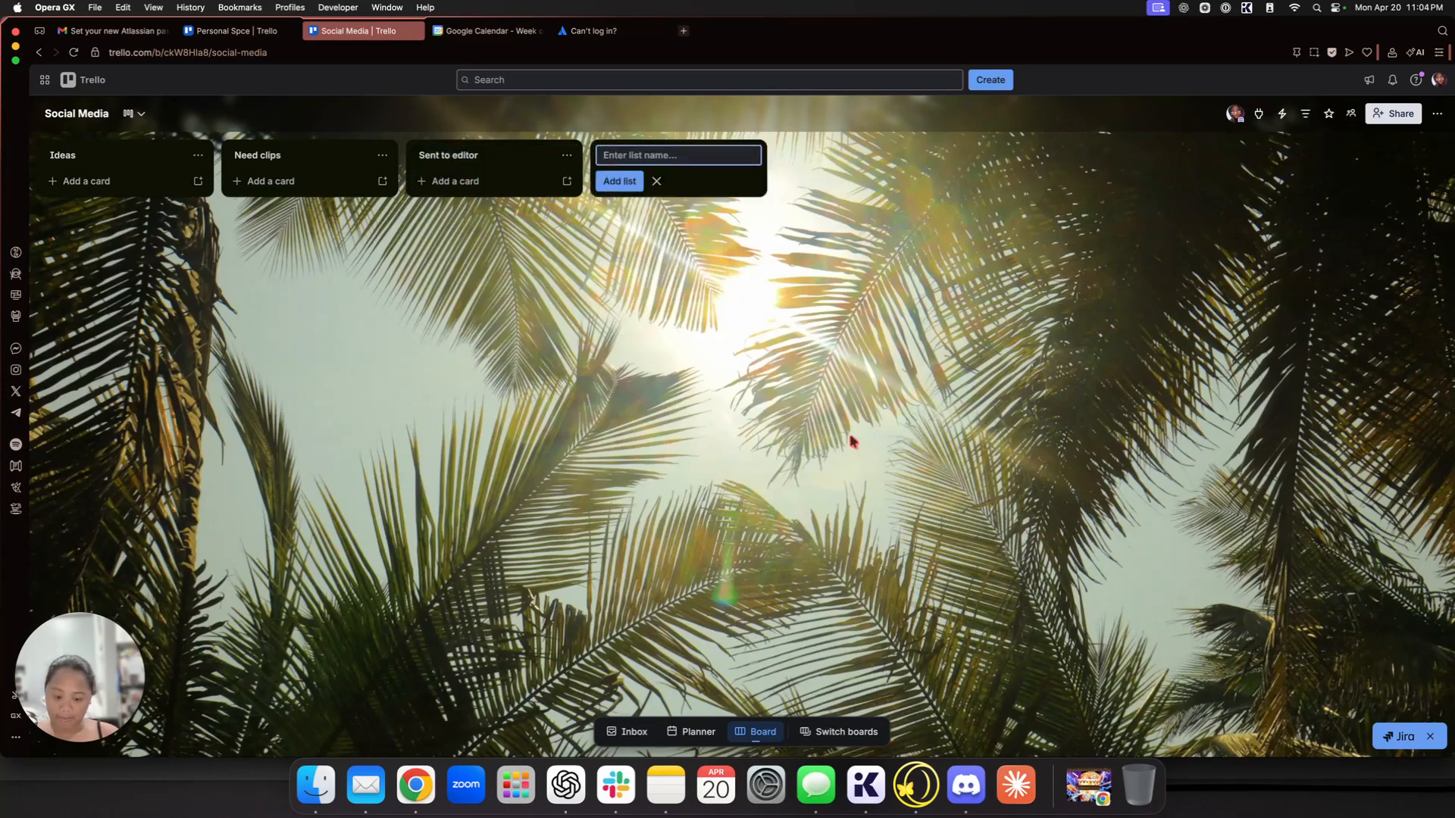
Step: Add the lists Scheduled for posting and Posted, then close the list form
{"action": "type", "text": "Scheduled for posting"}
{"action": "key", "text": "Return"}
{"action": "type", "text": "Posted"}
{"action": "key", "text": "Return"}
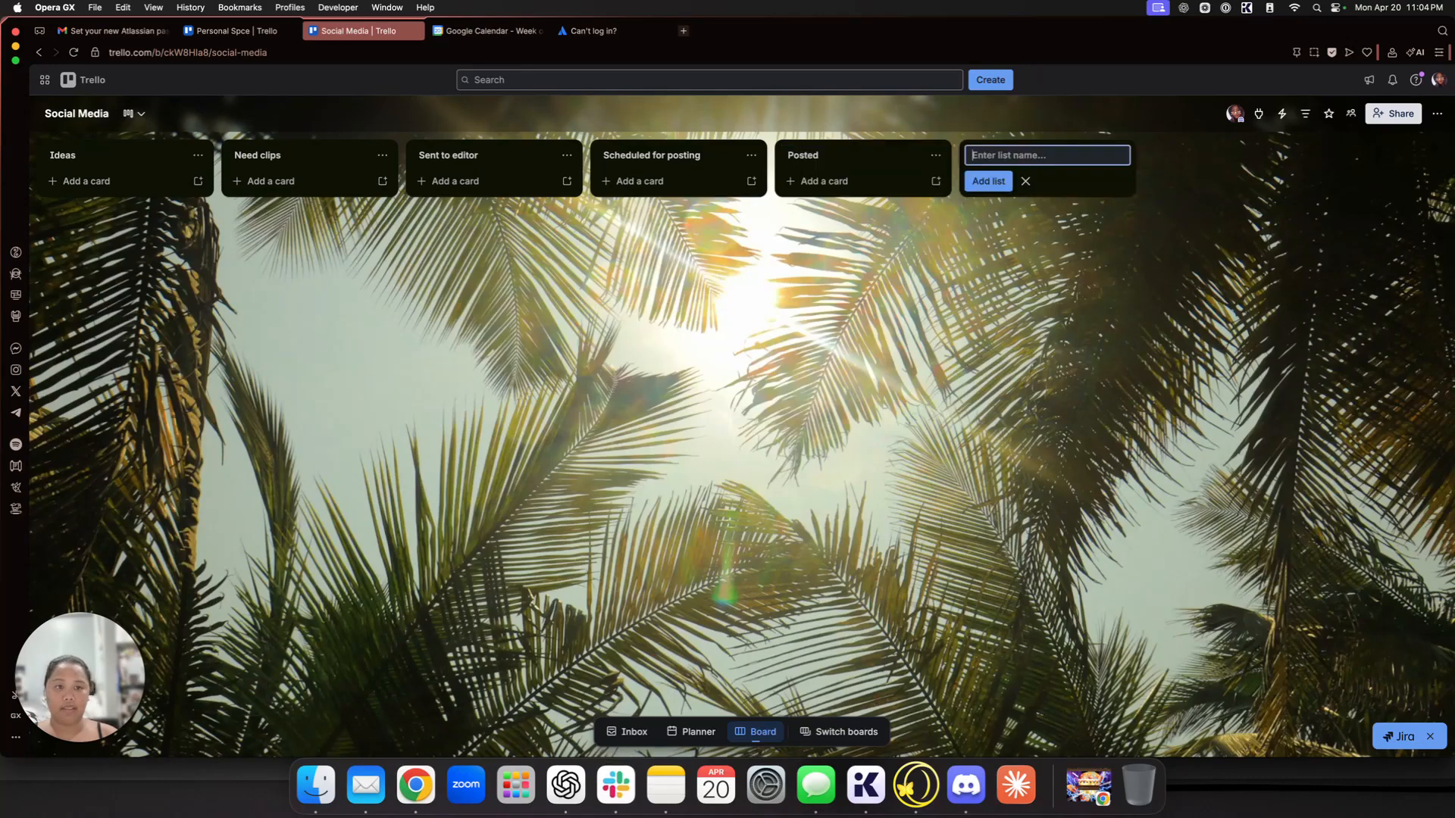
{"action": "left_click", "coordinate": [587, 452]}
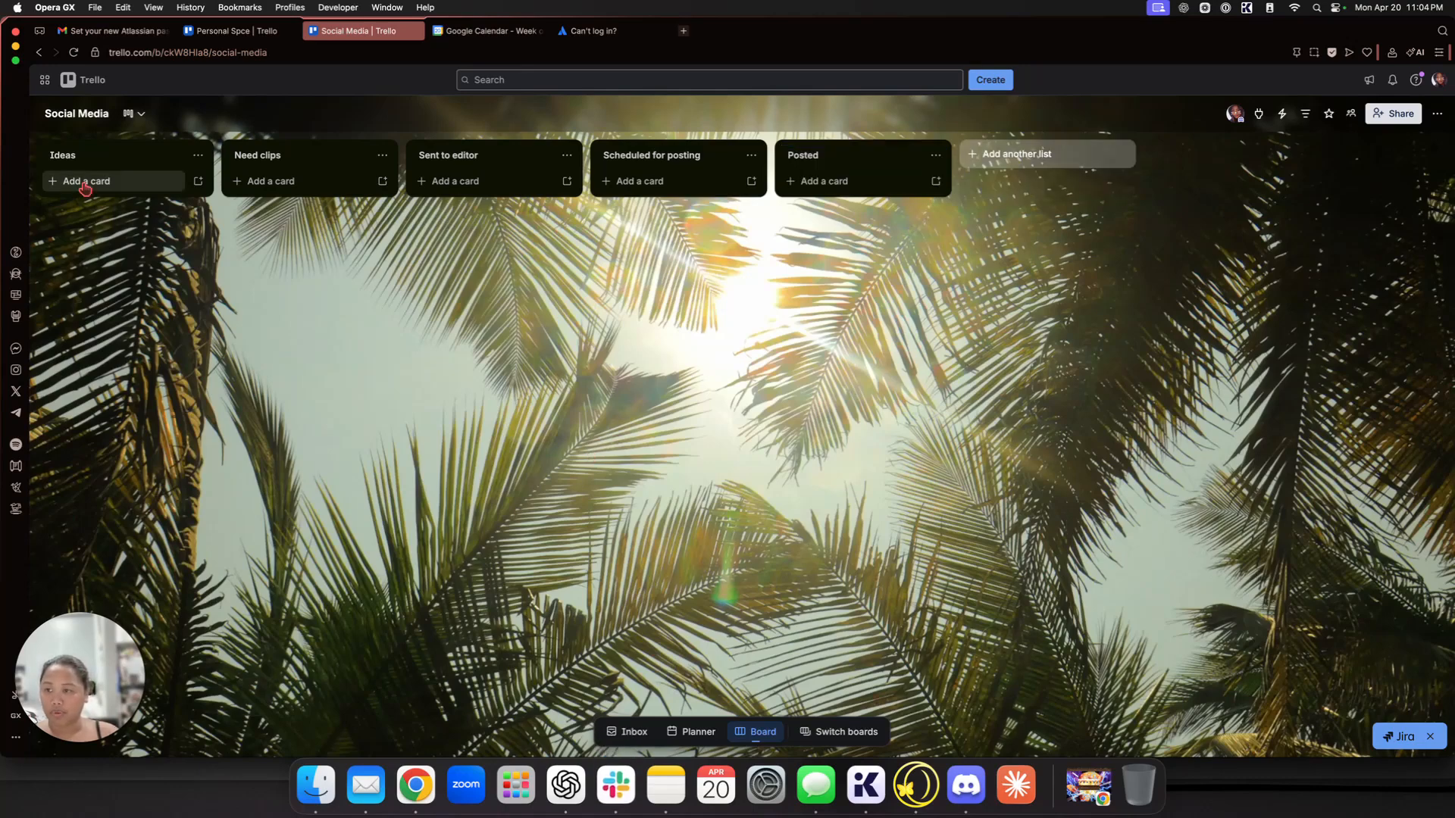
Step: Create cards 'Santa Barbara vlog' and 'LAX to PH Business class vlog' under Ideas
{"action": "left_click", "coordinate": [85, 185]}
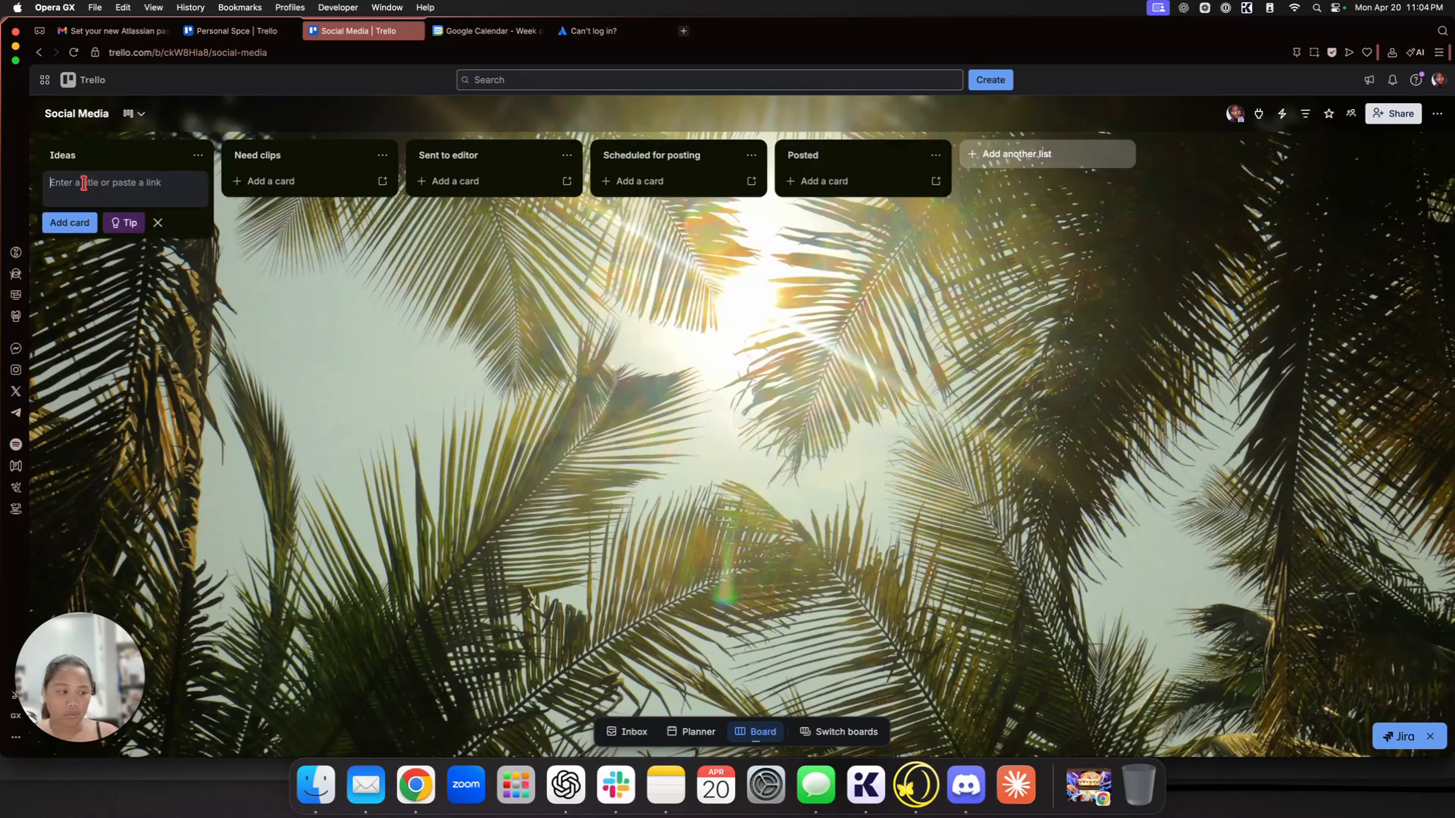
{"action": "type", "text": "Sna"}
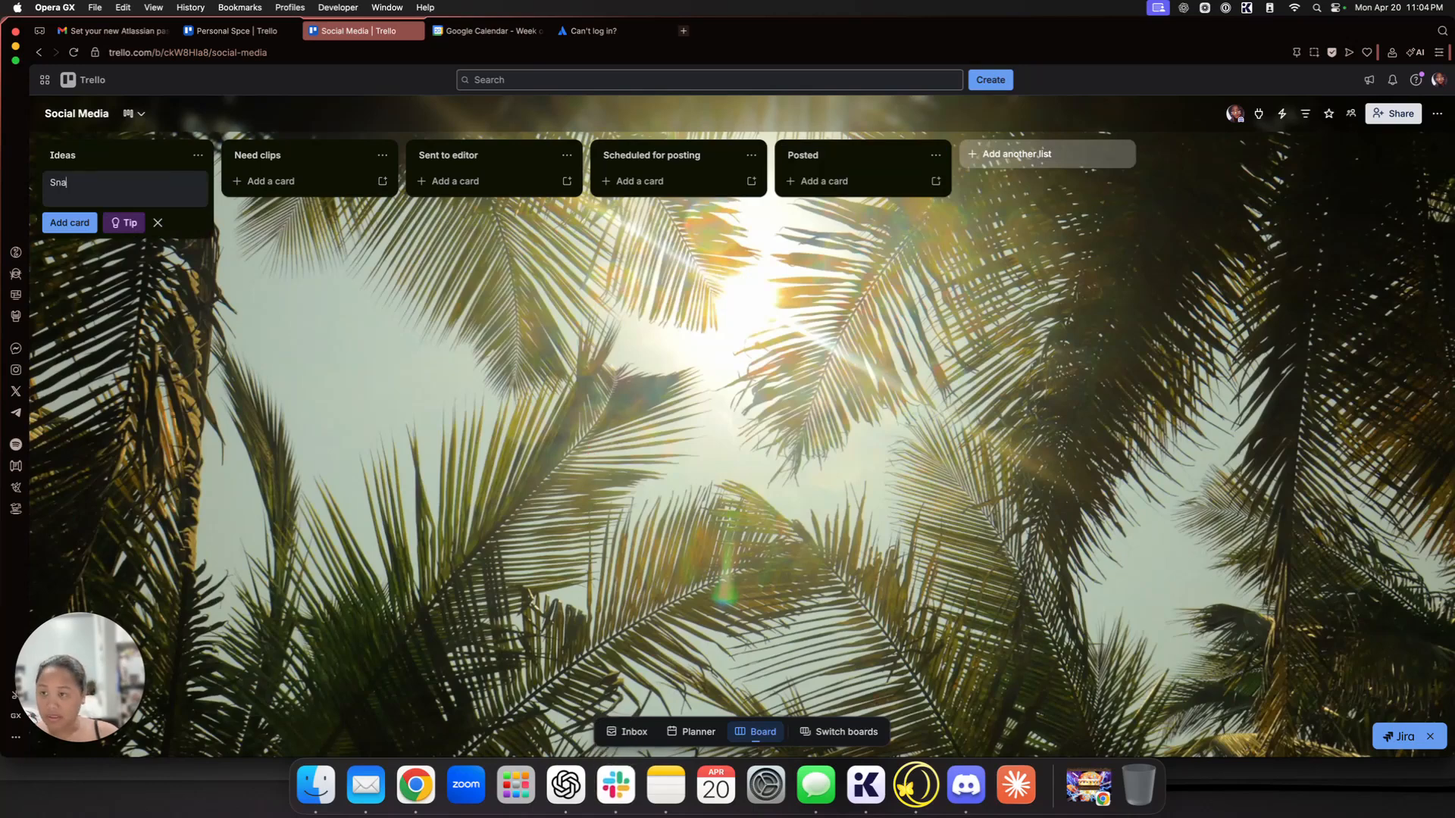
{"action": "key", "text": "BackSpace"}
{"action": "key", "text": "BackSpace"}
{"action": "type", "text": "anta B"}
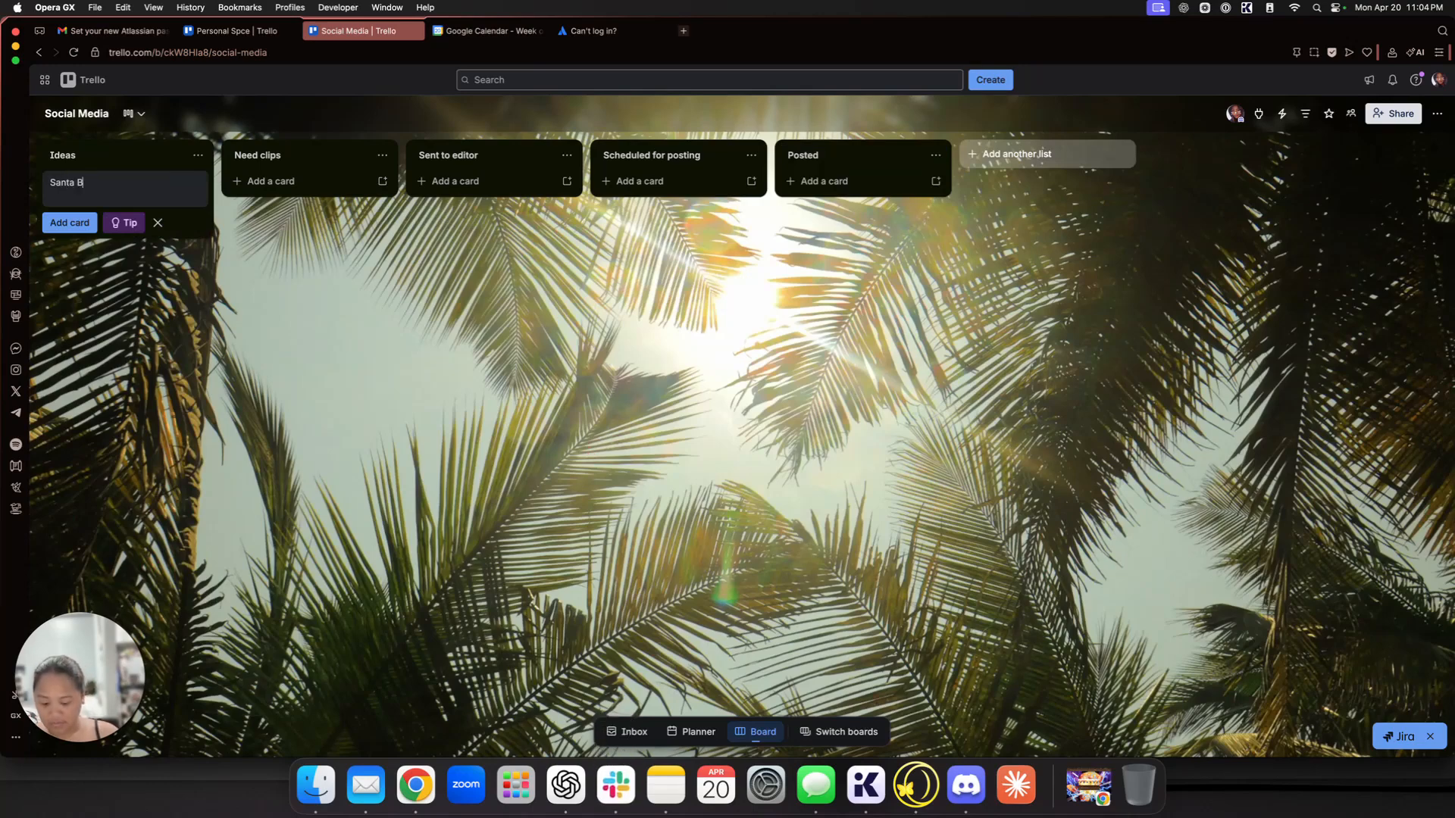
{"action": "type", "text": "arbar"}
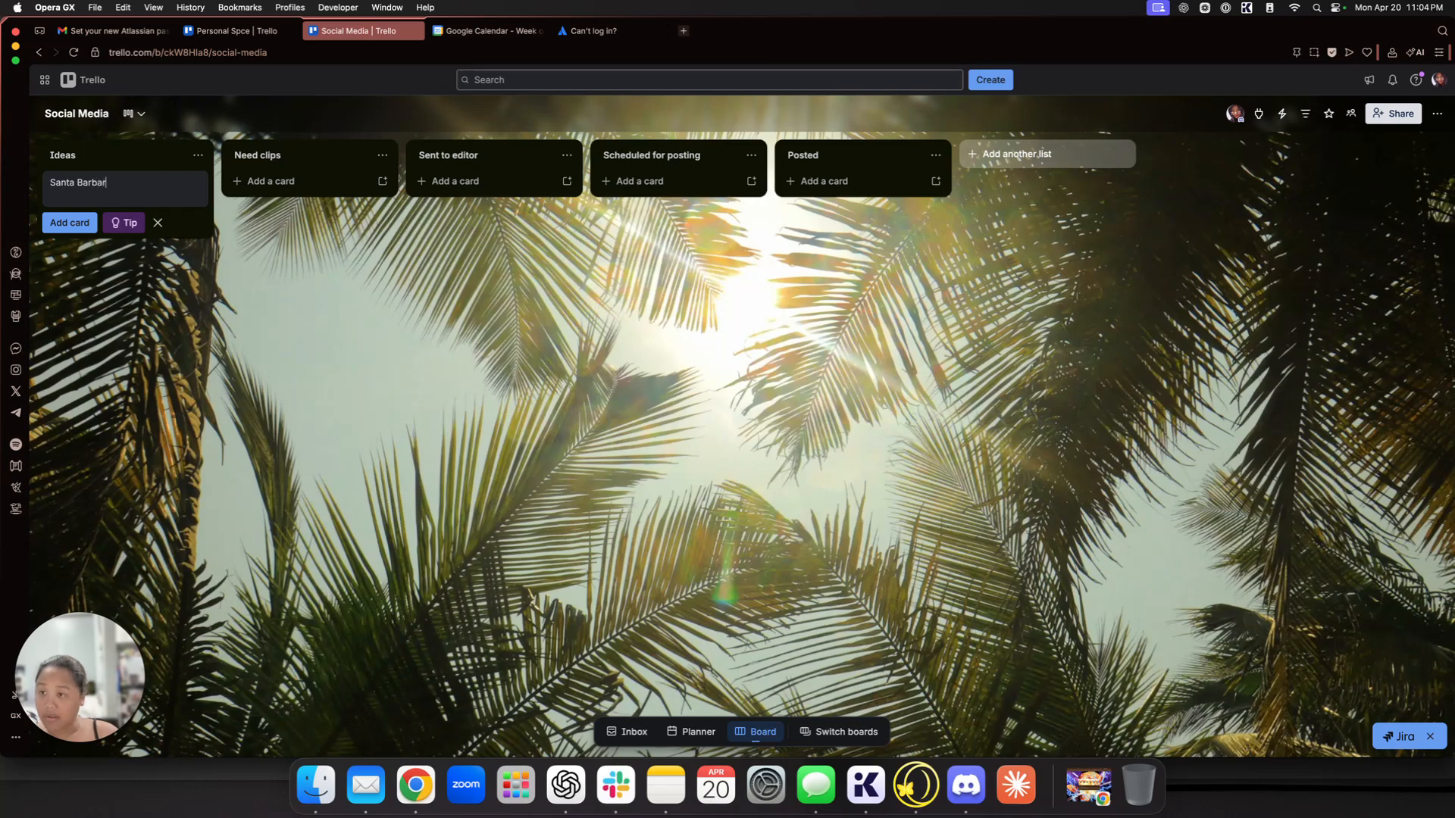
{"action": "type", "text": "a vlog"}
{"action": "key", "text": "Return"}
{"action": "type", "text": "LAX"}
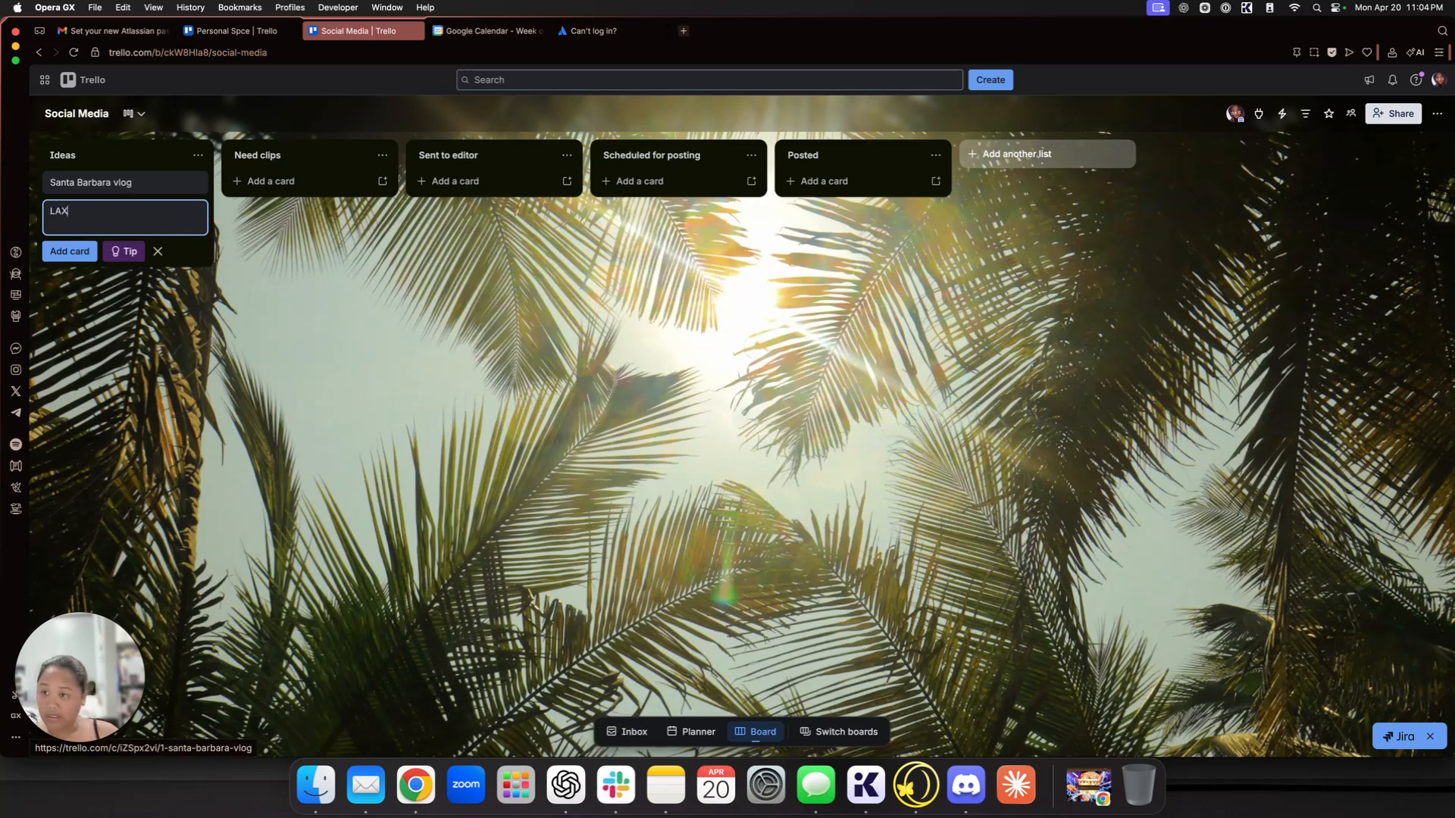
{"action": "type", "text": " to PH Business class vlog"}
{"action": "key", "text": "Return"}
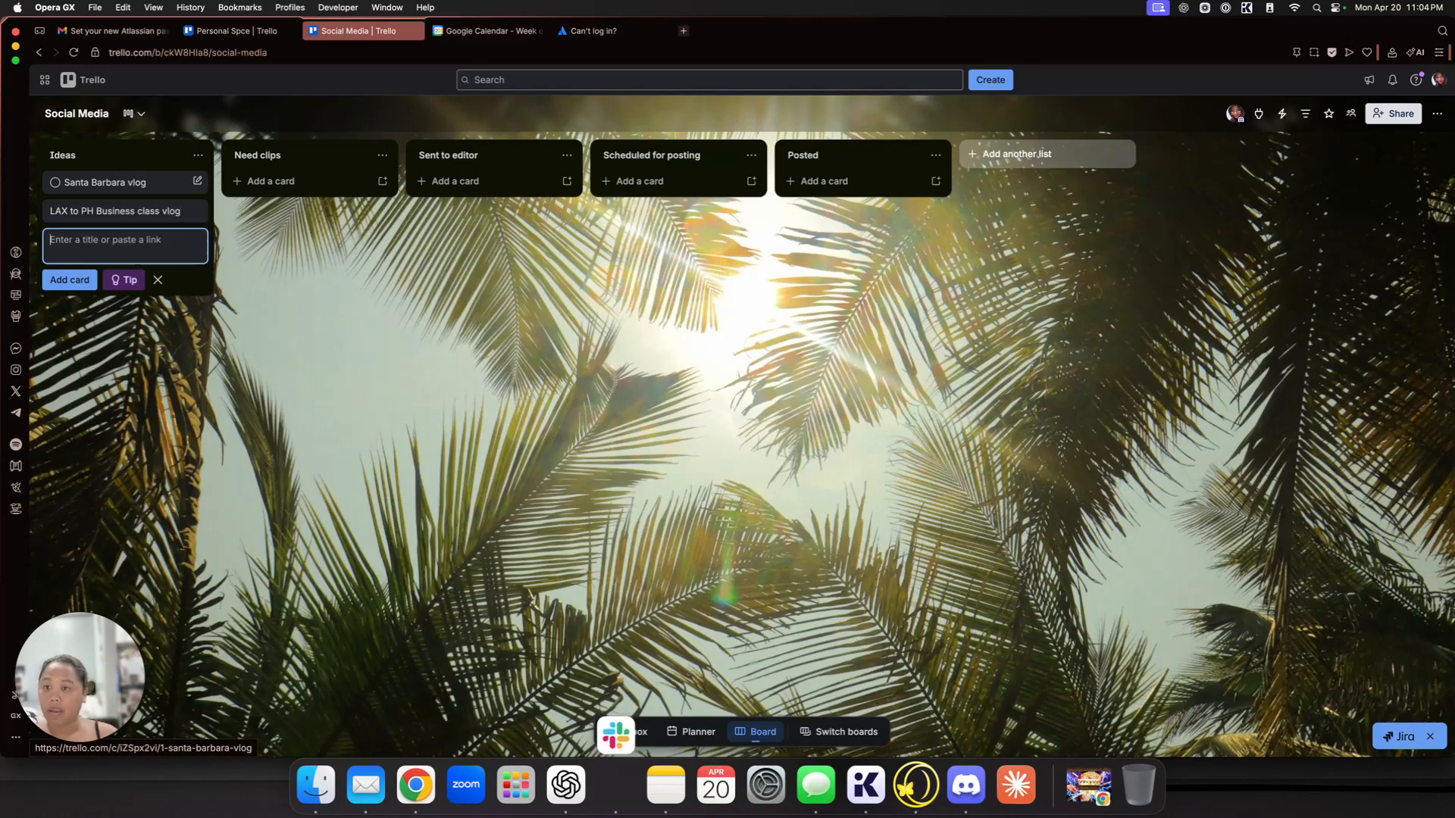
{"action": "key", "text": "Escape"}
Step: Create a Need VO list and move it right after Need clips
{"action": "left_click", "coordinate": [1066, 155]}
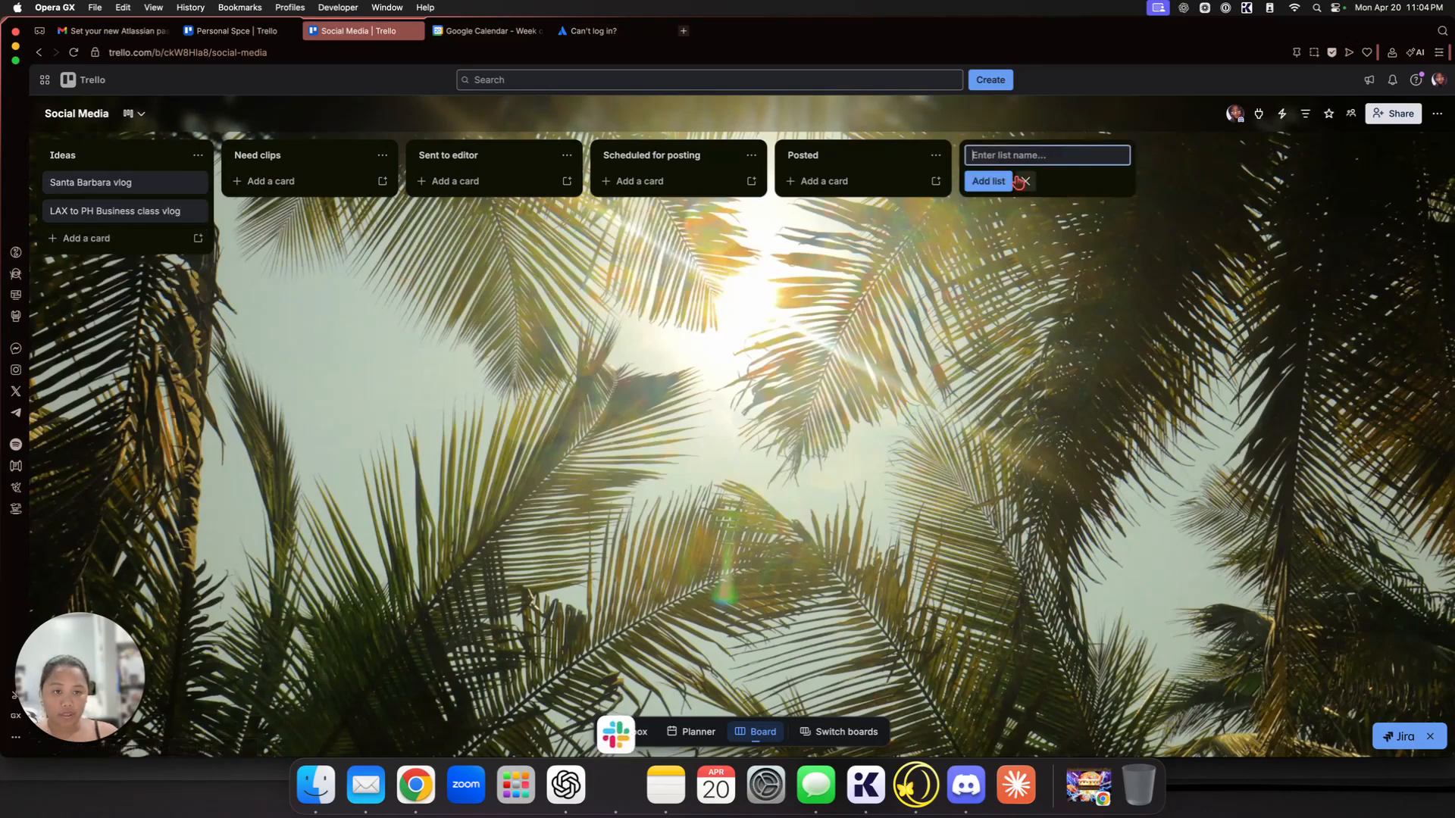
{"action": "type", "text": "Need VO"}
{"action": "left_click", "coordinate": [974, 230]}
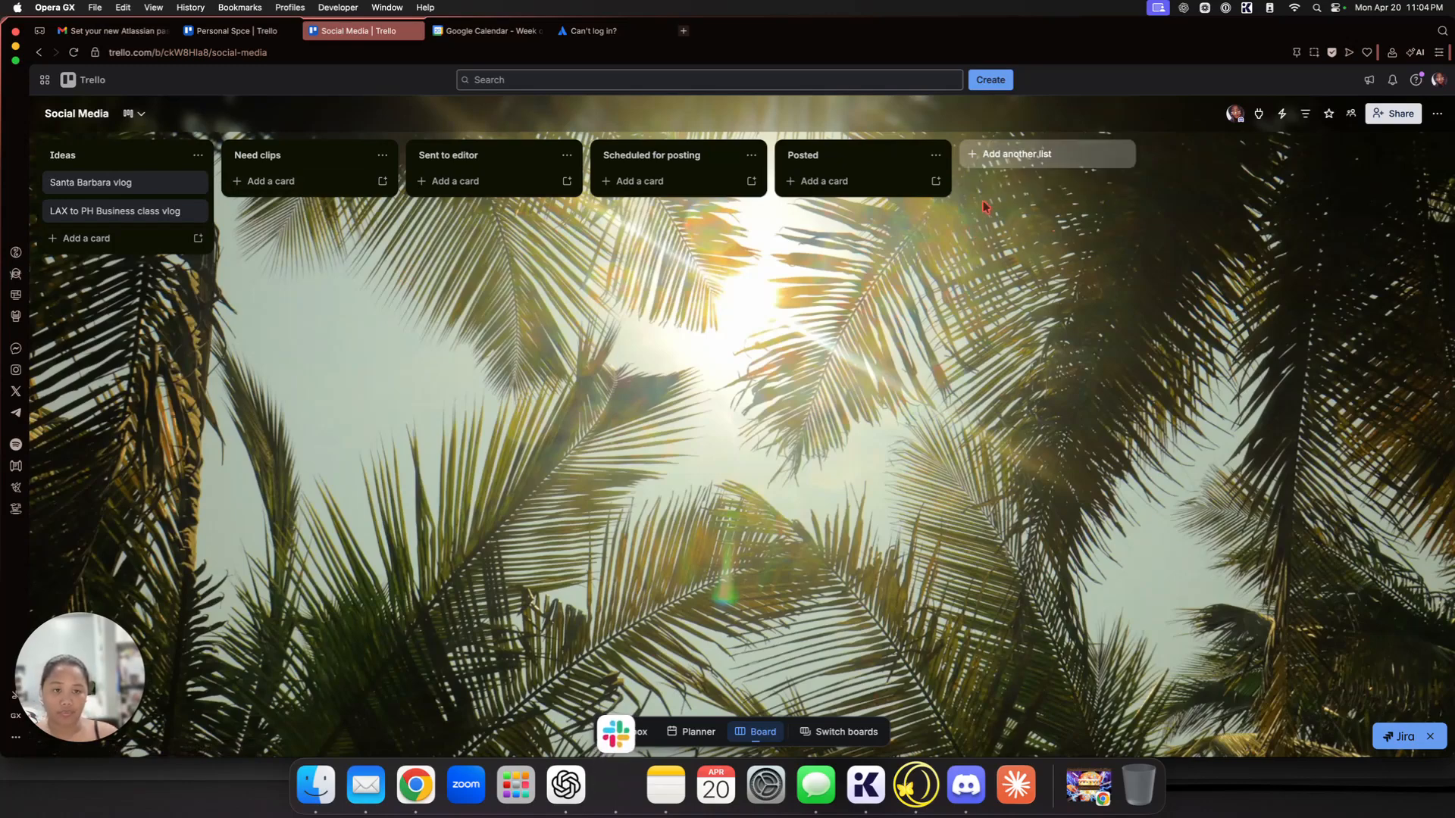
{"action": "left_click", "coordinate": [1026, 162]}
{"action": "left_click", "coordinate": [993, 182]}
{"action": "key", "text": "Escape"}
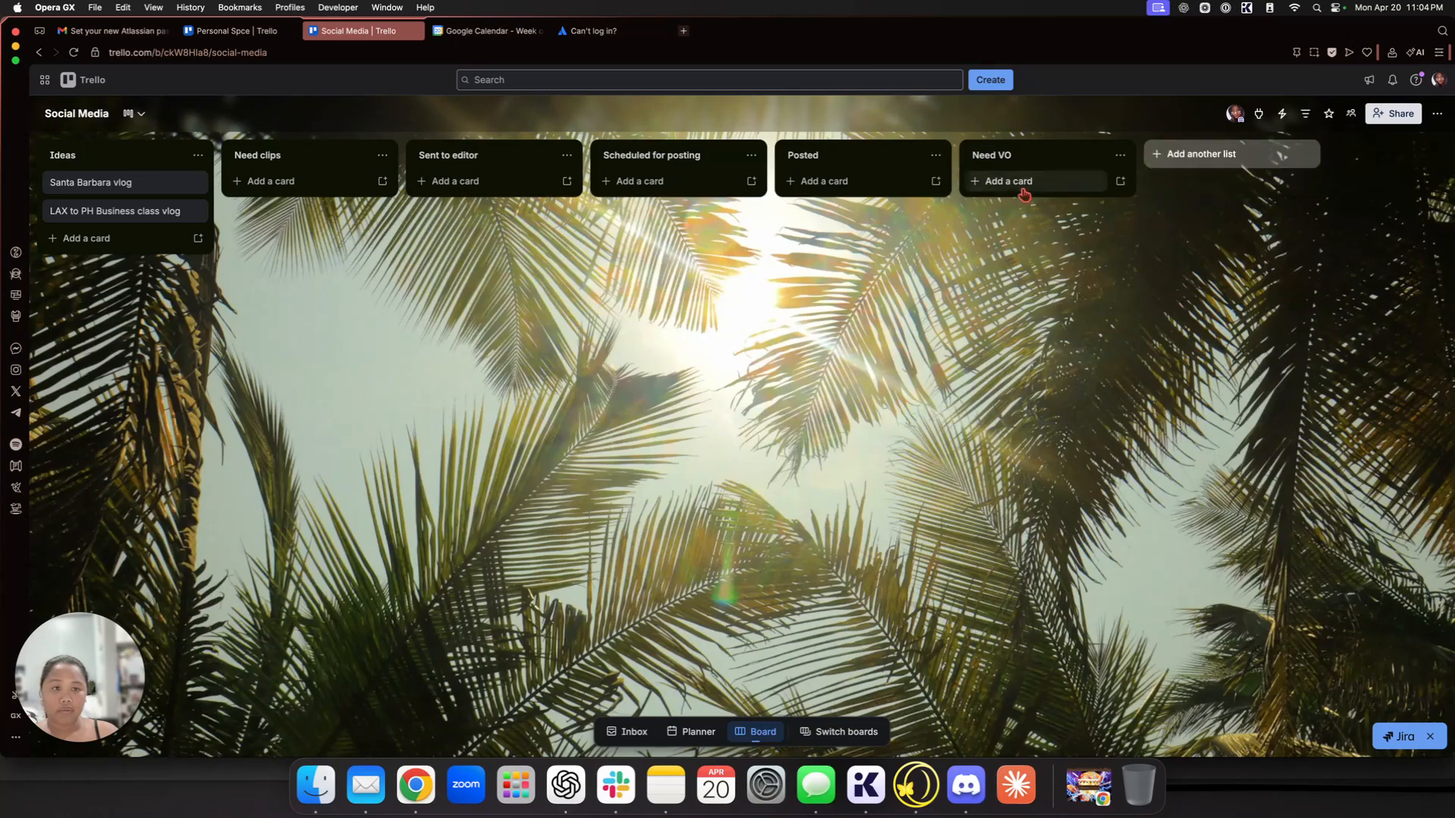
{"action": "left_click_drag", "start_coordinate": [1030, 150], "coordinate": [406, 162]}
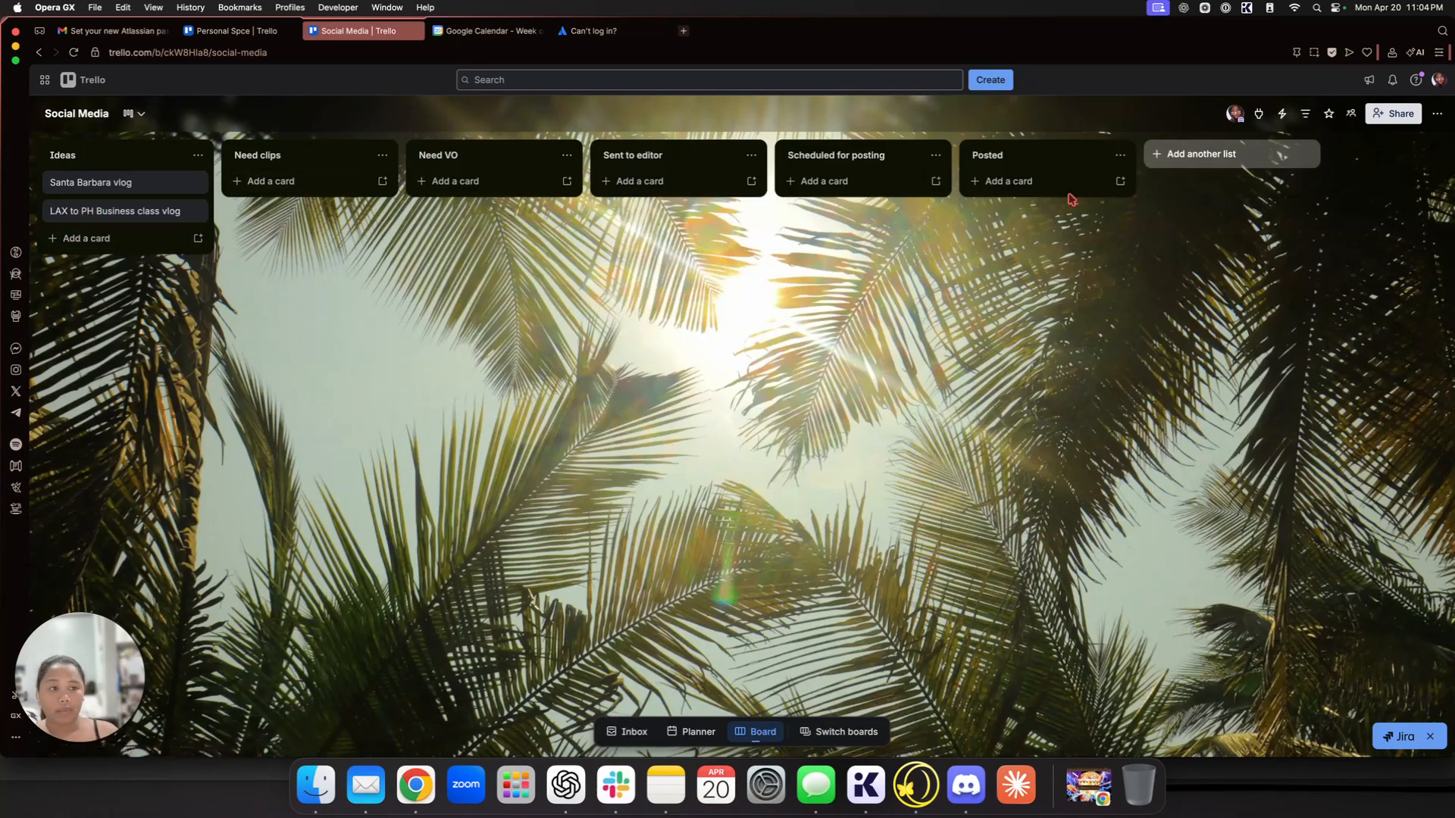
Step: Create a For revision list and place it before Sent to editor
{"action": "left_click", "coordinate": [1199, 153]}
{"action": "type", "text": "For revision"}
{"action": "key", "text": "Return"}
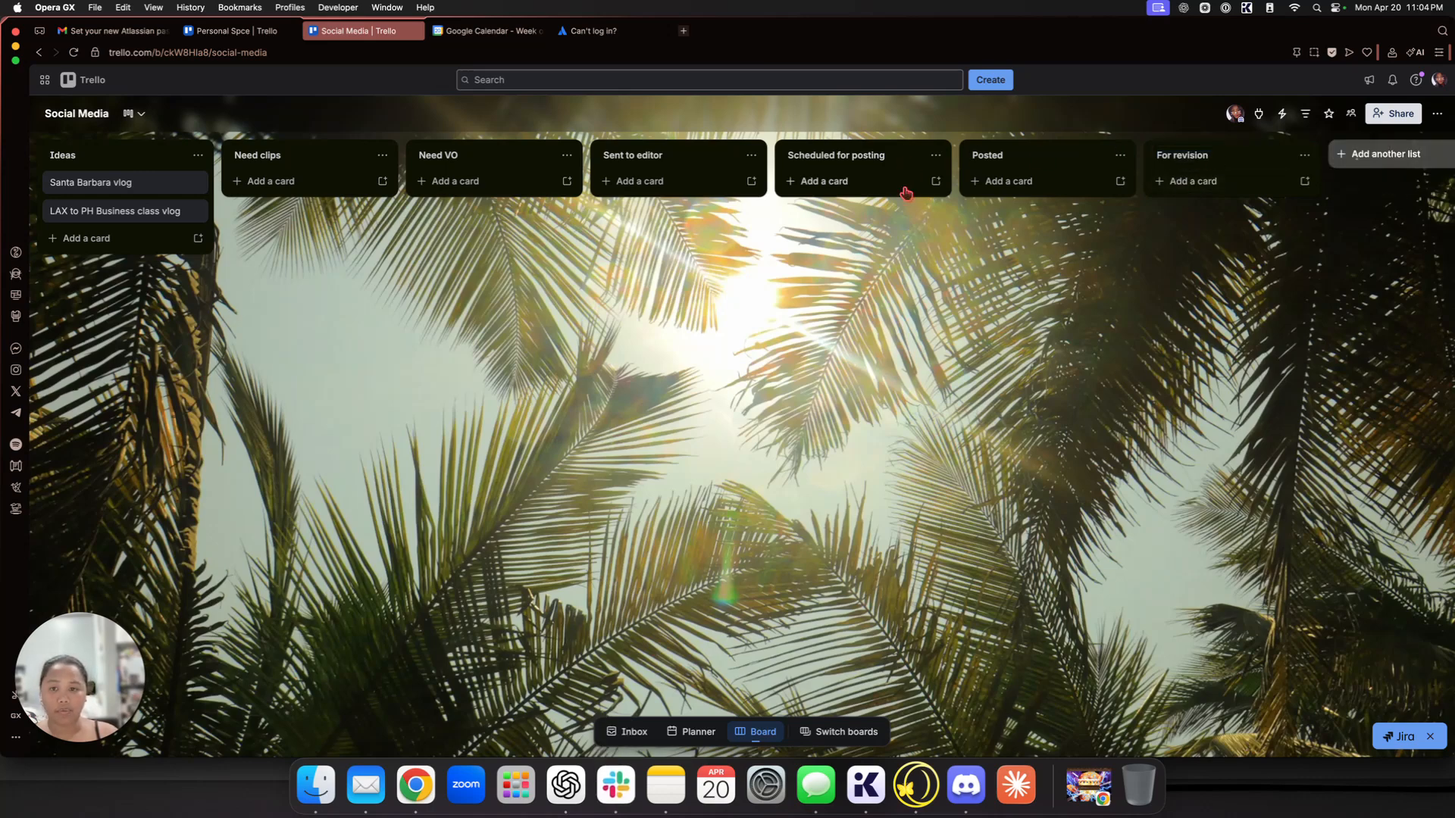
{"action": "left_click_drag", "start_coordinate": [1175, 157], "coordinate": [599, 160]}
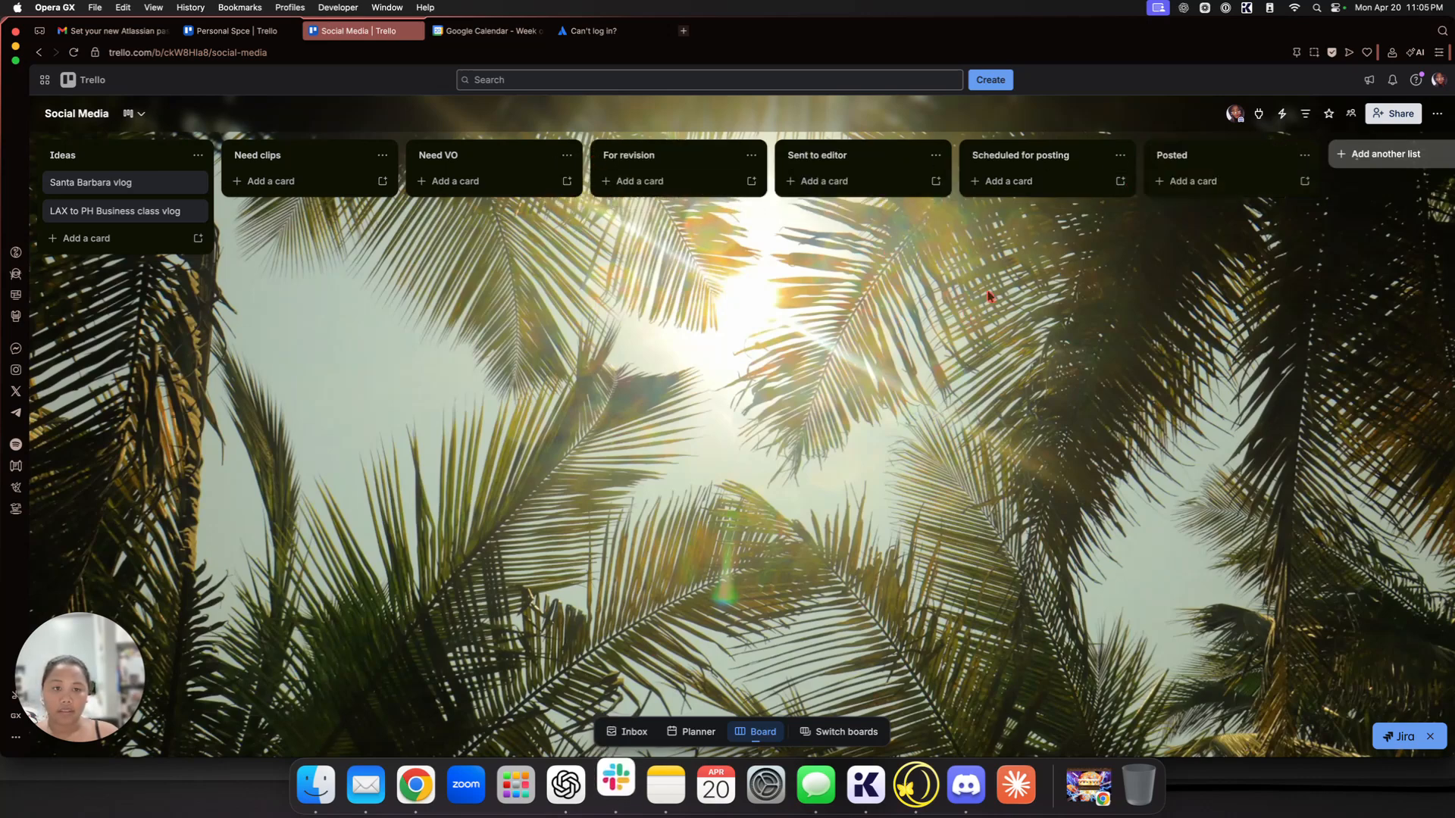
Step: Create a For review list and place it between Need VO and For revision
{"action": "left_click", "coordinate": [1386, 155]}
{"action": "type", "text": "For r"}
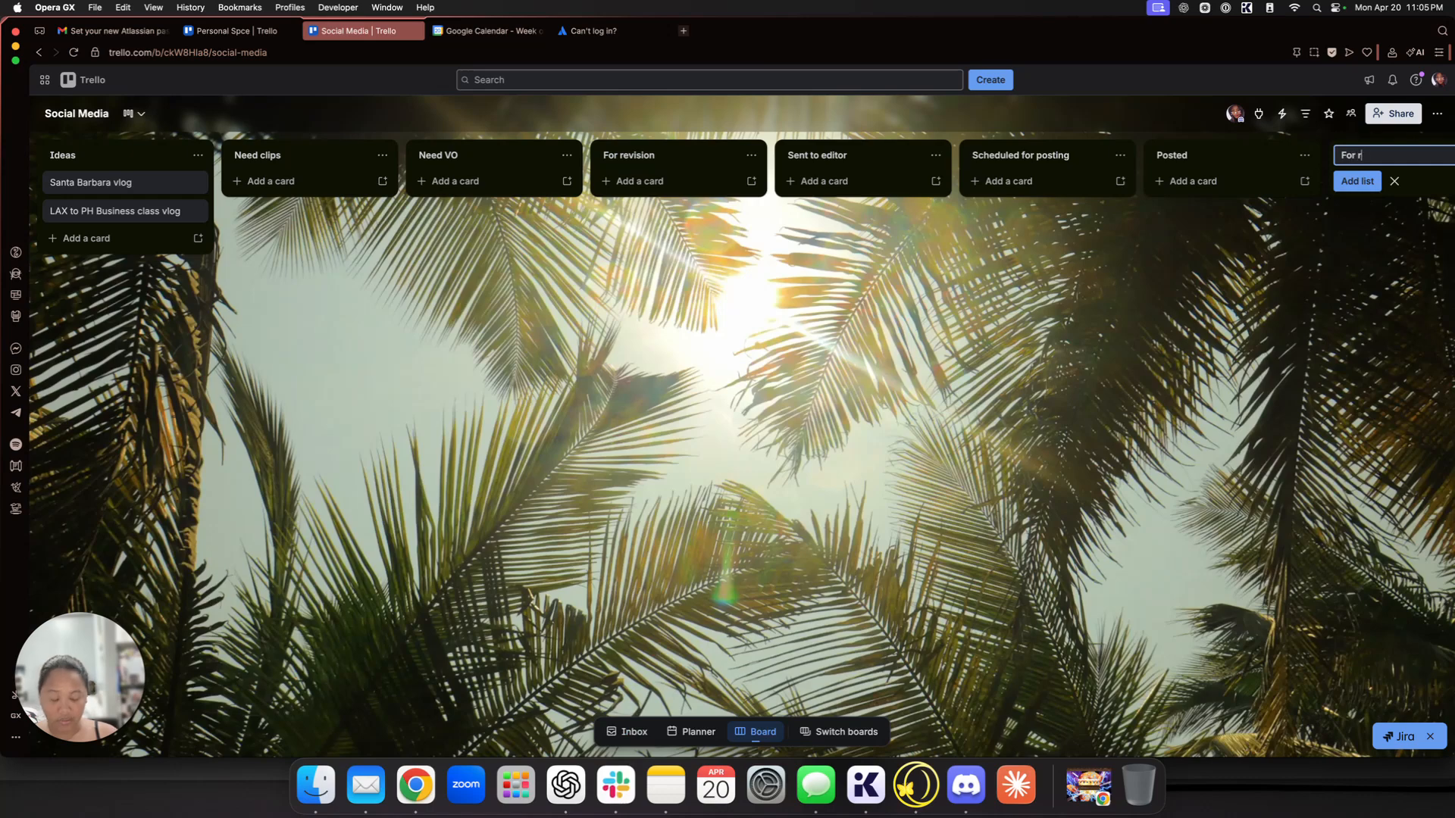
{"action": "type", "text": "eview"}
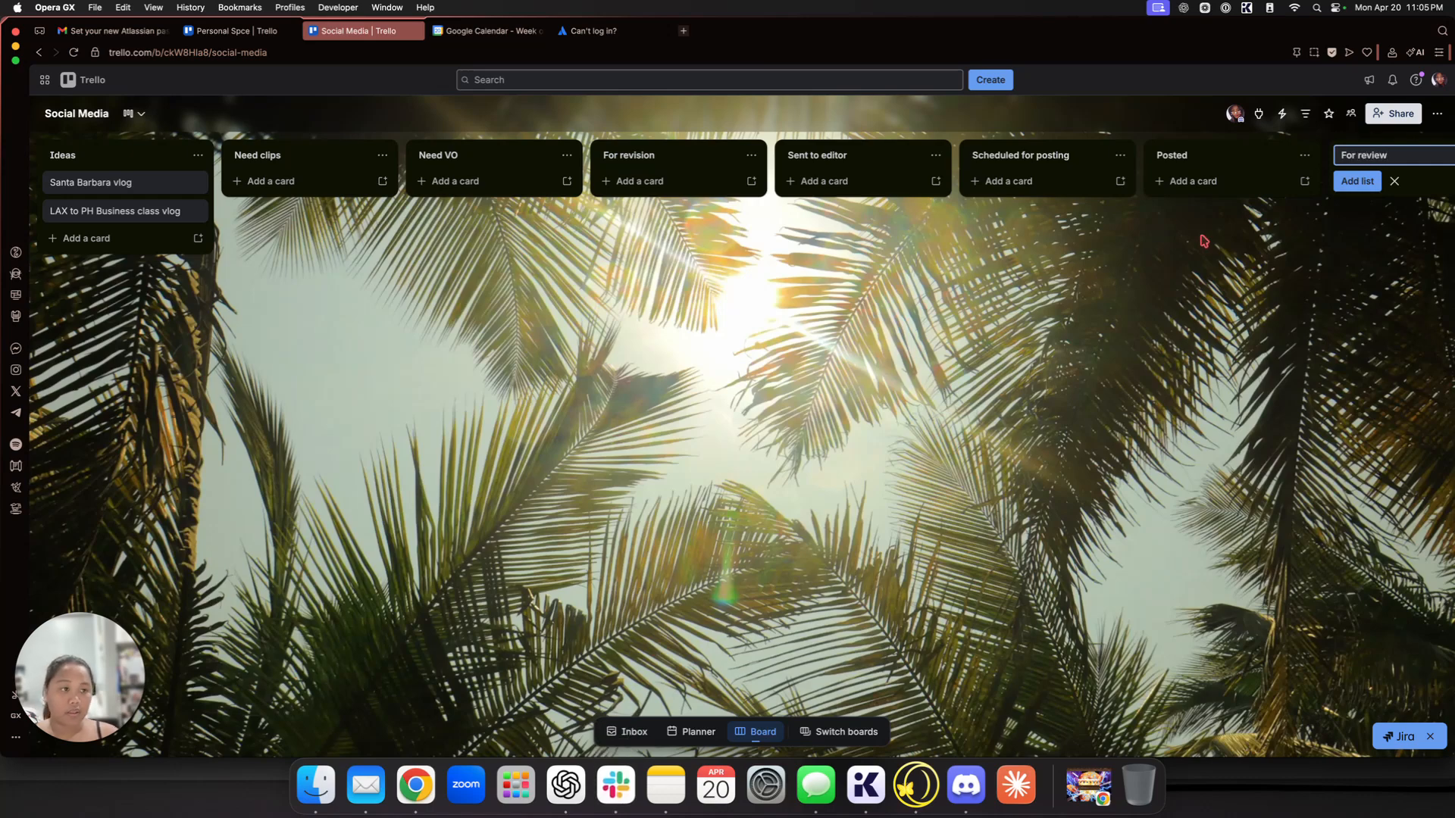
{"action": "left_click", "coordinate": [1356, 181]}
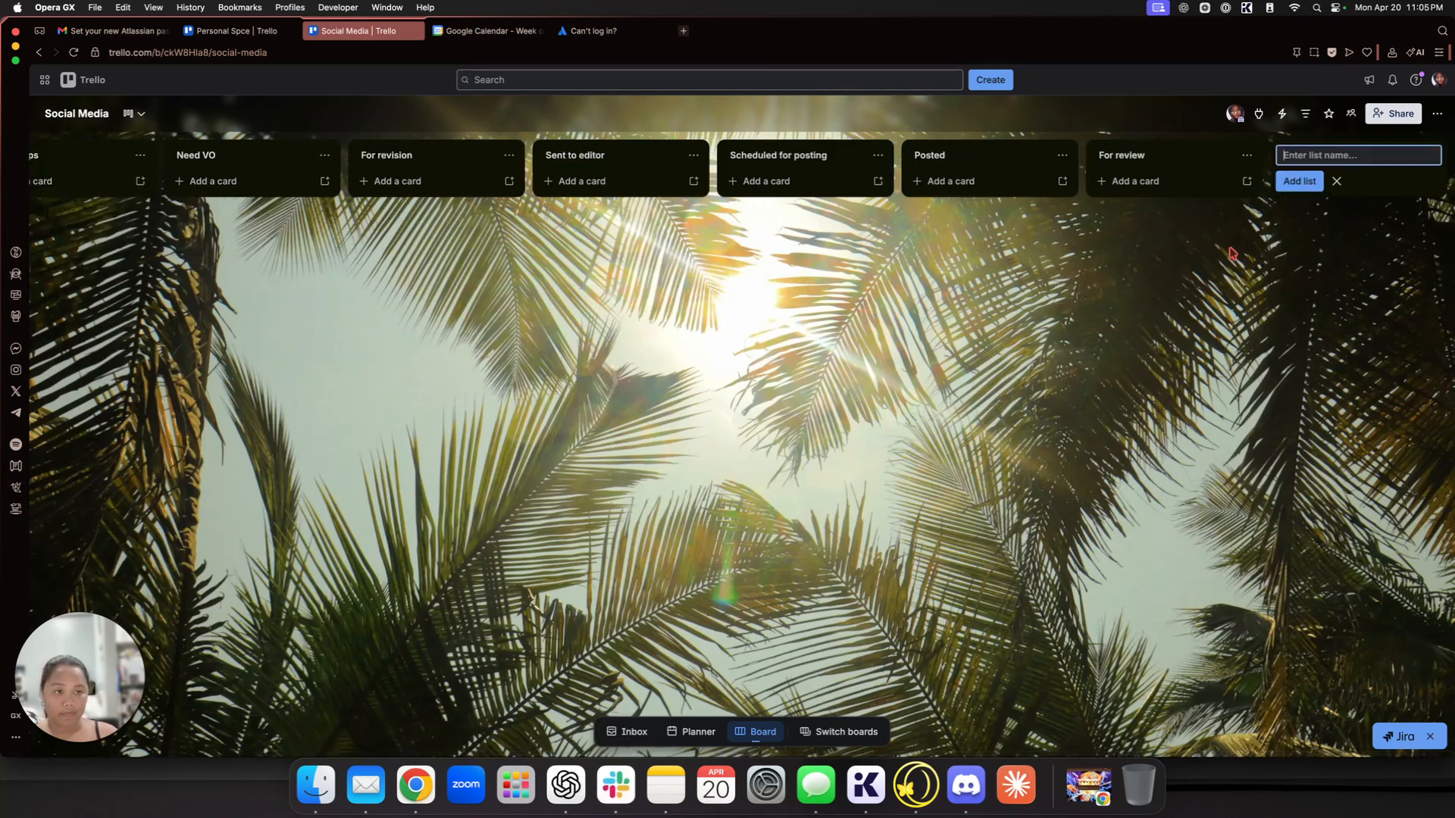
{"action": "left_click_drag", "start_coordinate": [1137, 156], "coordinate": [402, 160]}
{"action": "scroll", "coordinate": [518, 260], "scroll_direction": "left", "scroll_amount": 3}
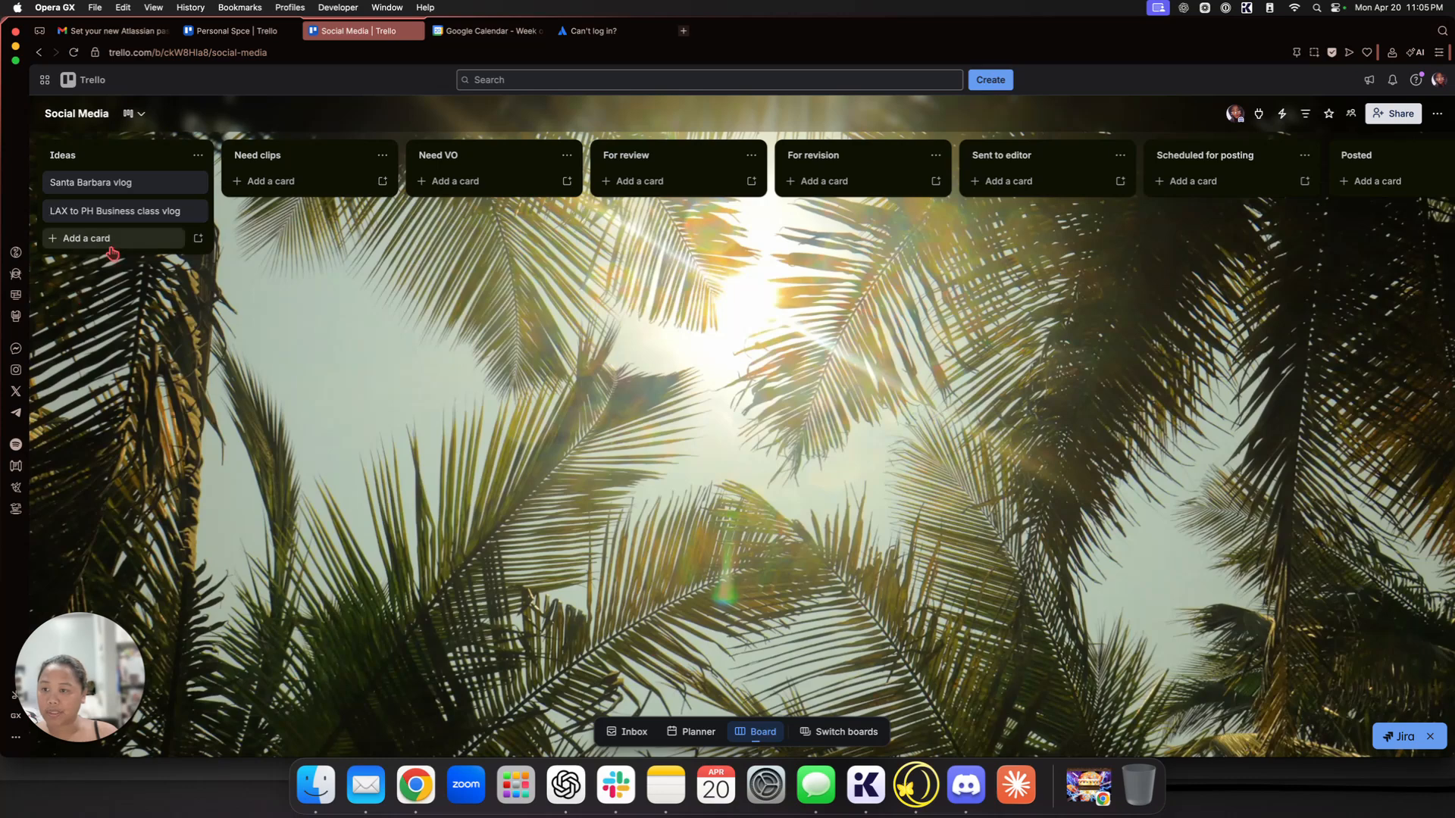
Step: Move LAX vlog to For revision, Santa Barbara vlog and new New York vlog to Need clips
{"action": "left_click_drag", "start_coordinate": [124, 221], "coordinate": [856, 221]}
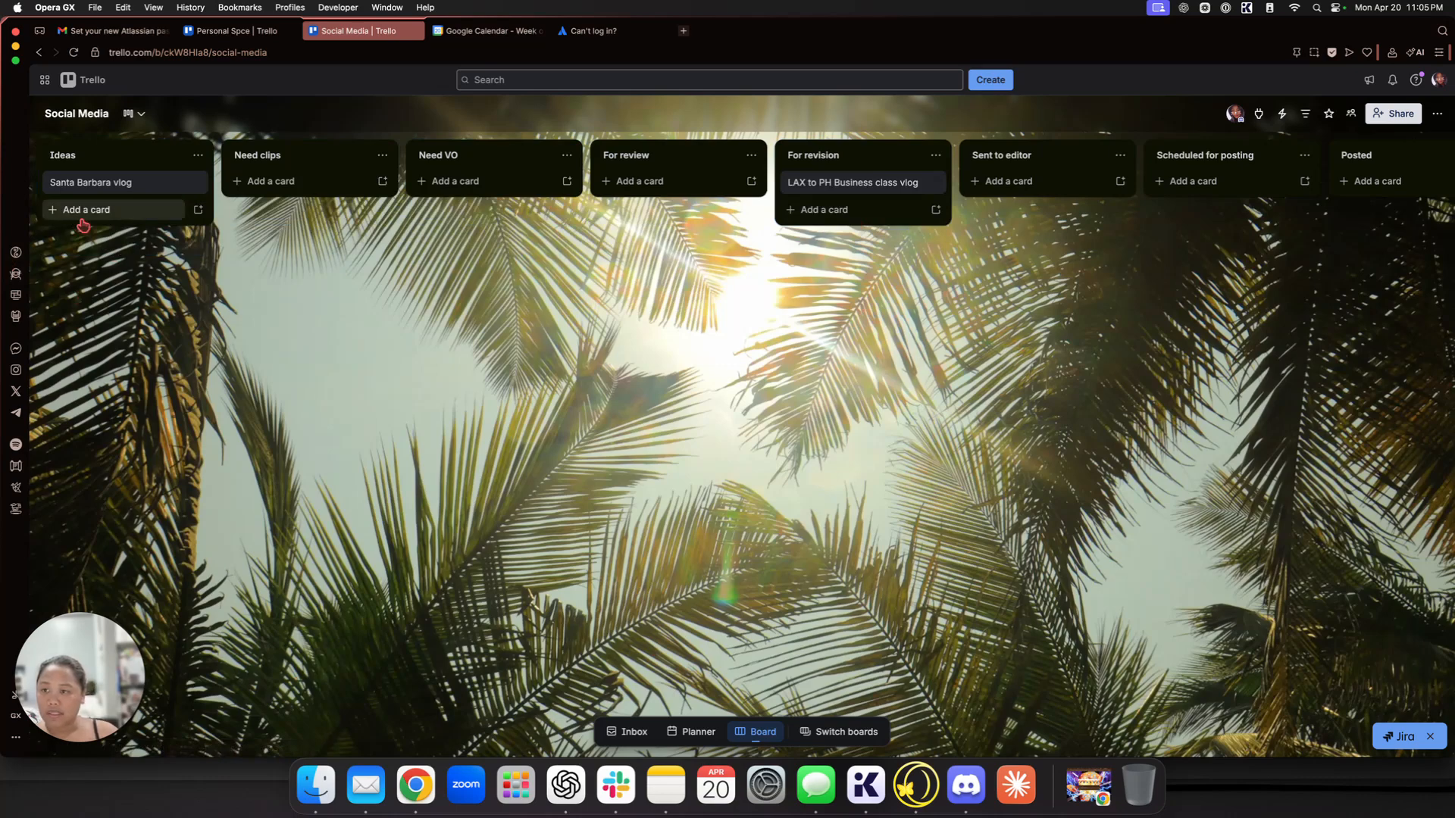
{"action": "left_click_drag", "start_coordinate": [114, 183], "coordinate": [299, 190]}
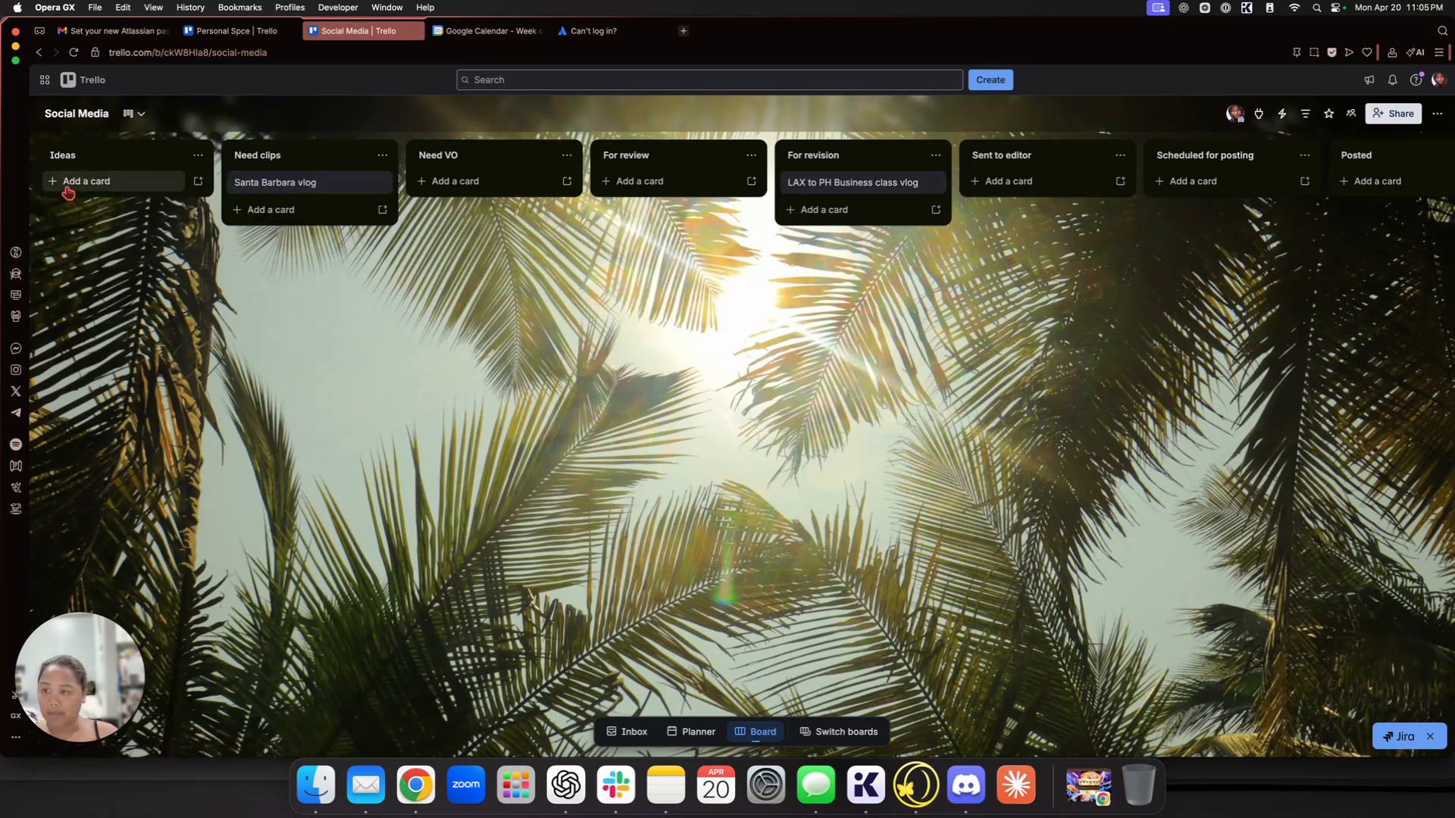
{"action": "left_click", "coordinate": [68, 189]}
{"action": "type", "text": "New York vlog"}
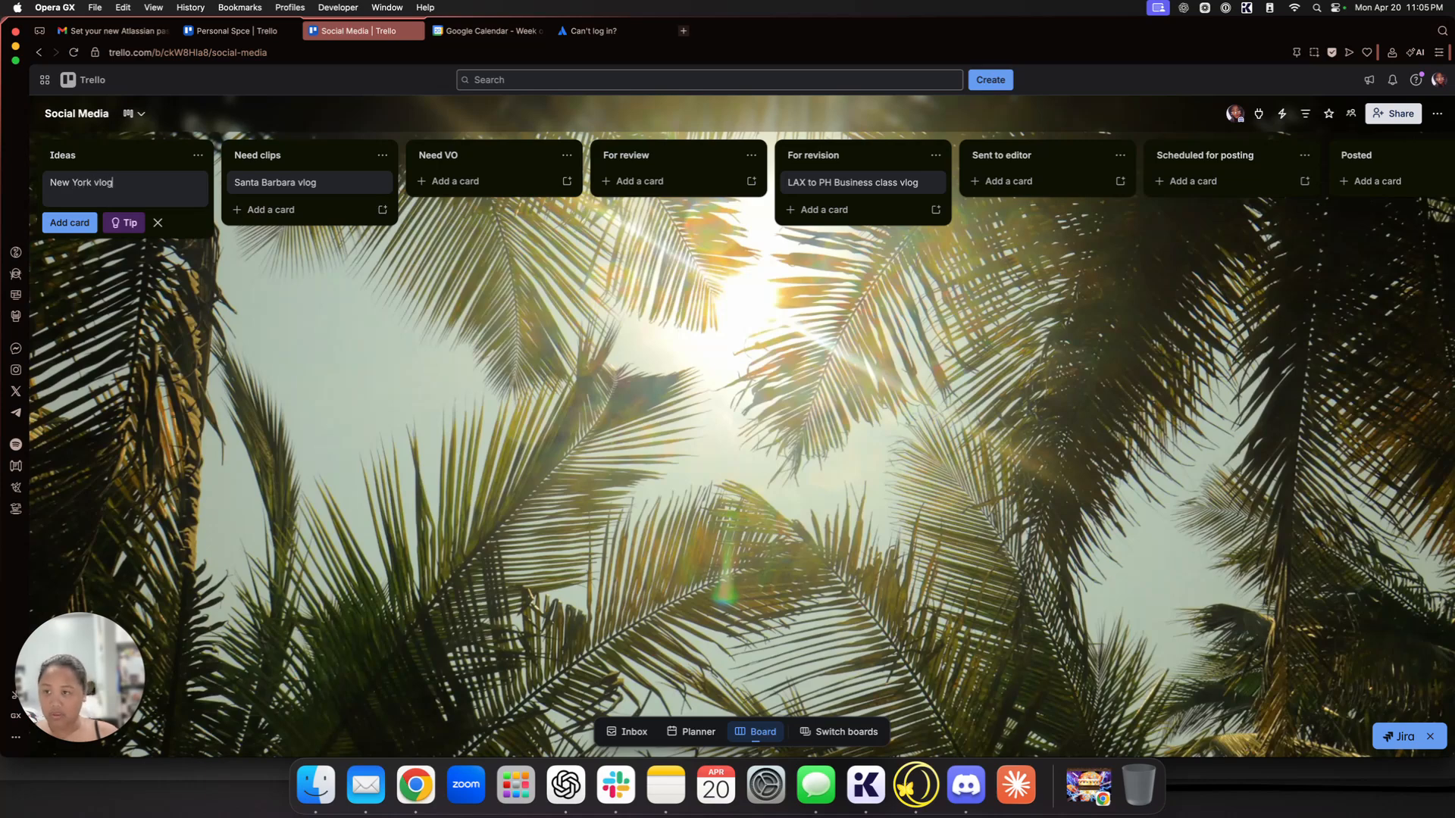
{"action": "key", "text": "Return"}
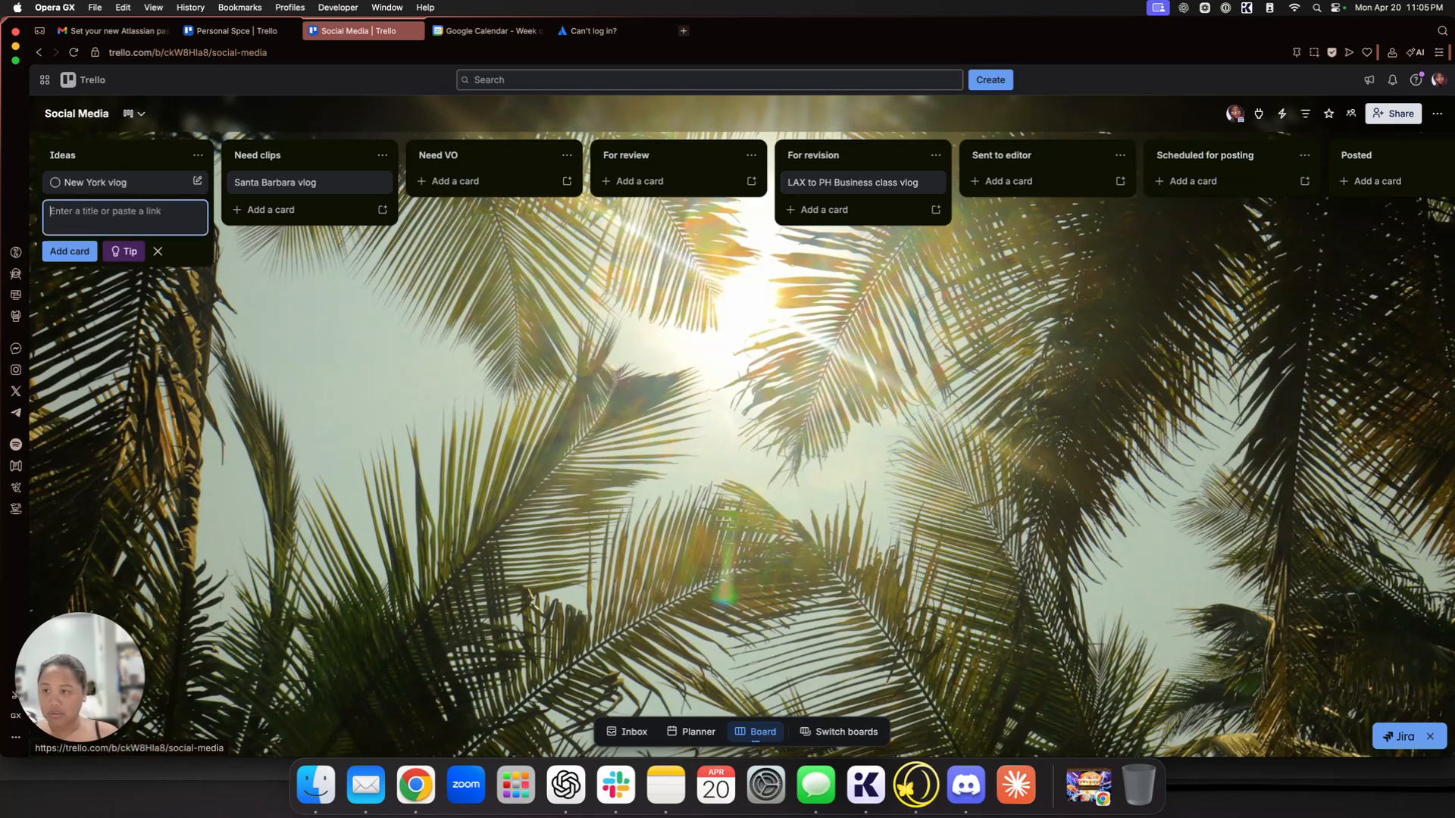
{"action": "key", "text": "Escape"}
{"action": "left_click_drag", "start_coordinate": [107, 185], "coordinate": [318, 212]}
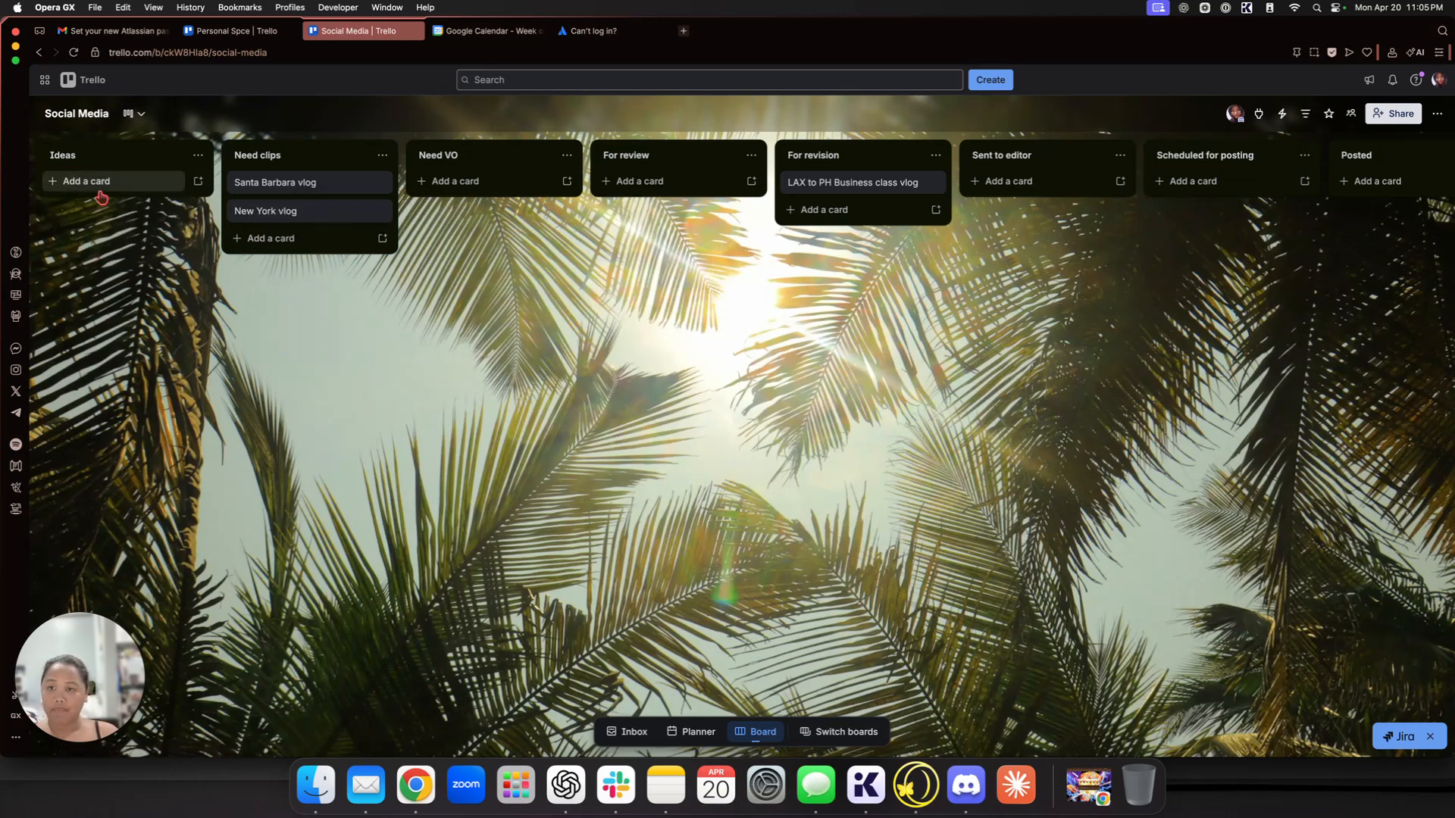
{"action": "scroll", "coordinate": [943, 333], "scroll_direction": "right", "scroll_amount": 5}
{"action": "scroll", "coordinate": [947, 332], "scroll_direction": "left", "scroll_amount": 5}
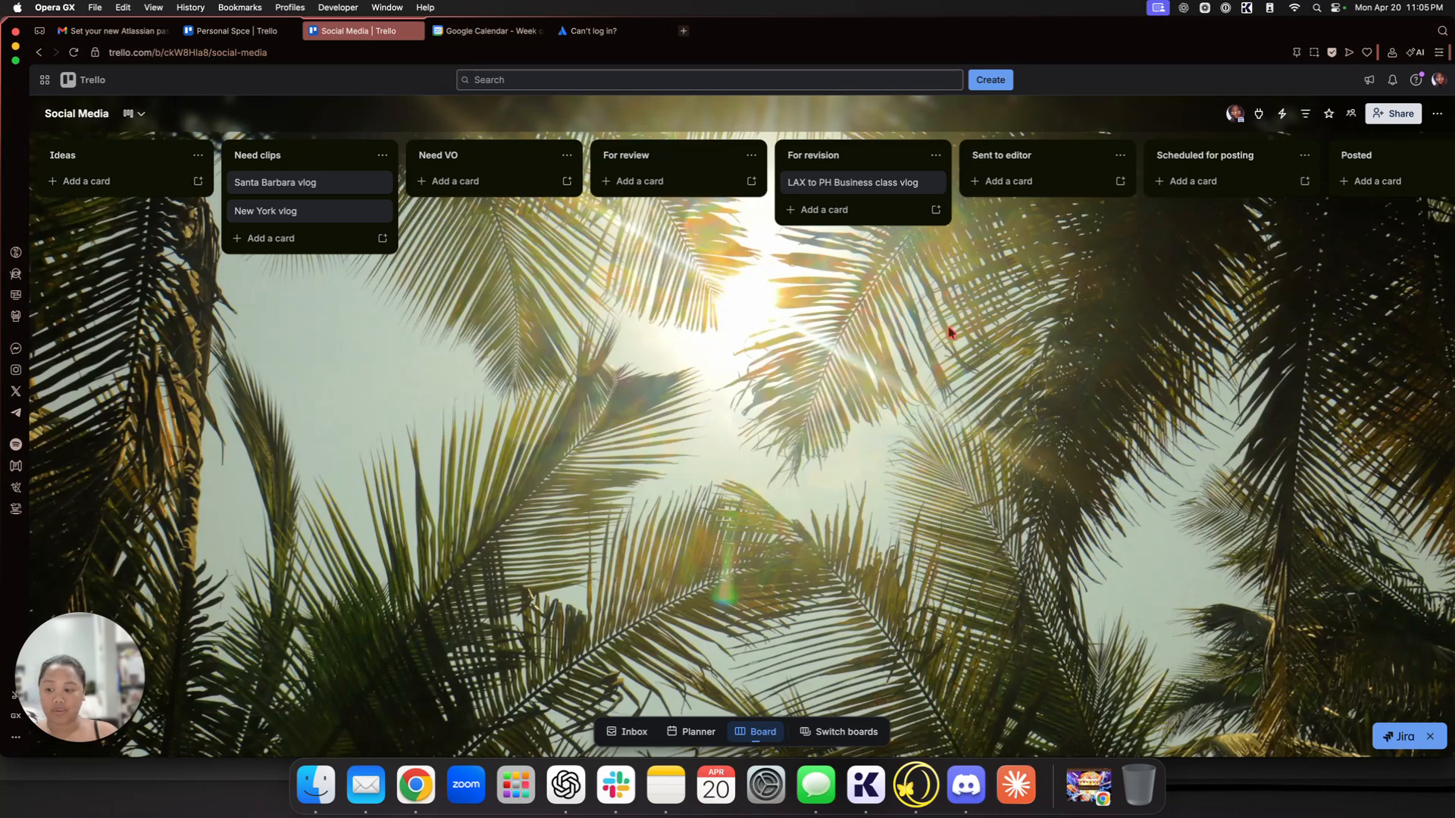
Step: Return to the workspace home and open the Personal Spce board tile
{"action": "left_click", "coordinate": [134, 120]}
{"action": "scroll", "coordinate": [97, 167], "scroll_direction": "right", "scroll_amount": 1}
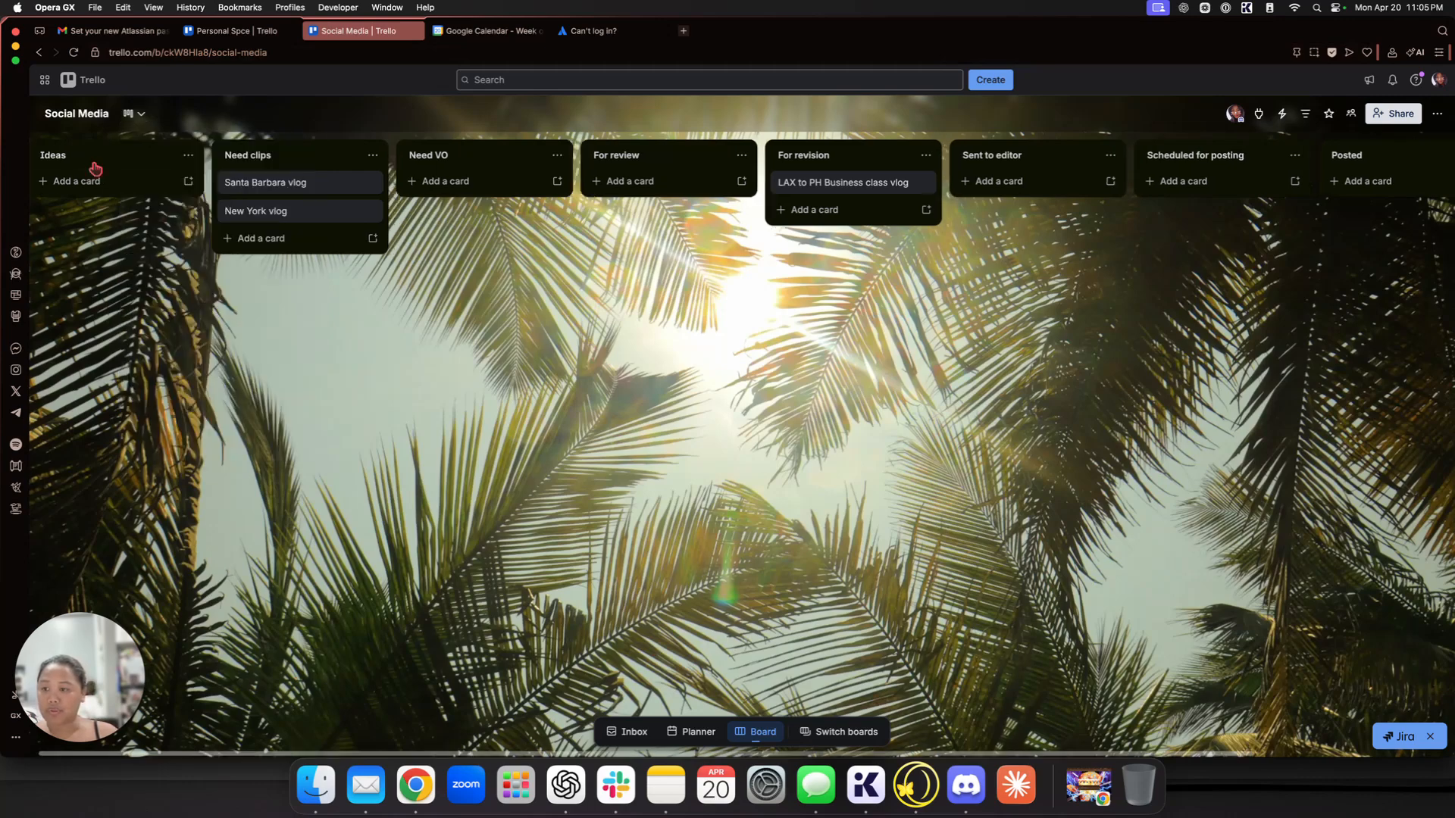
{"action": "left_click", "coordinate": [84, 80]}
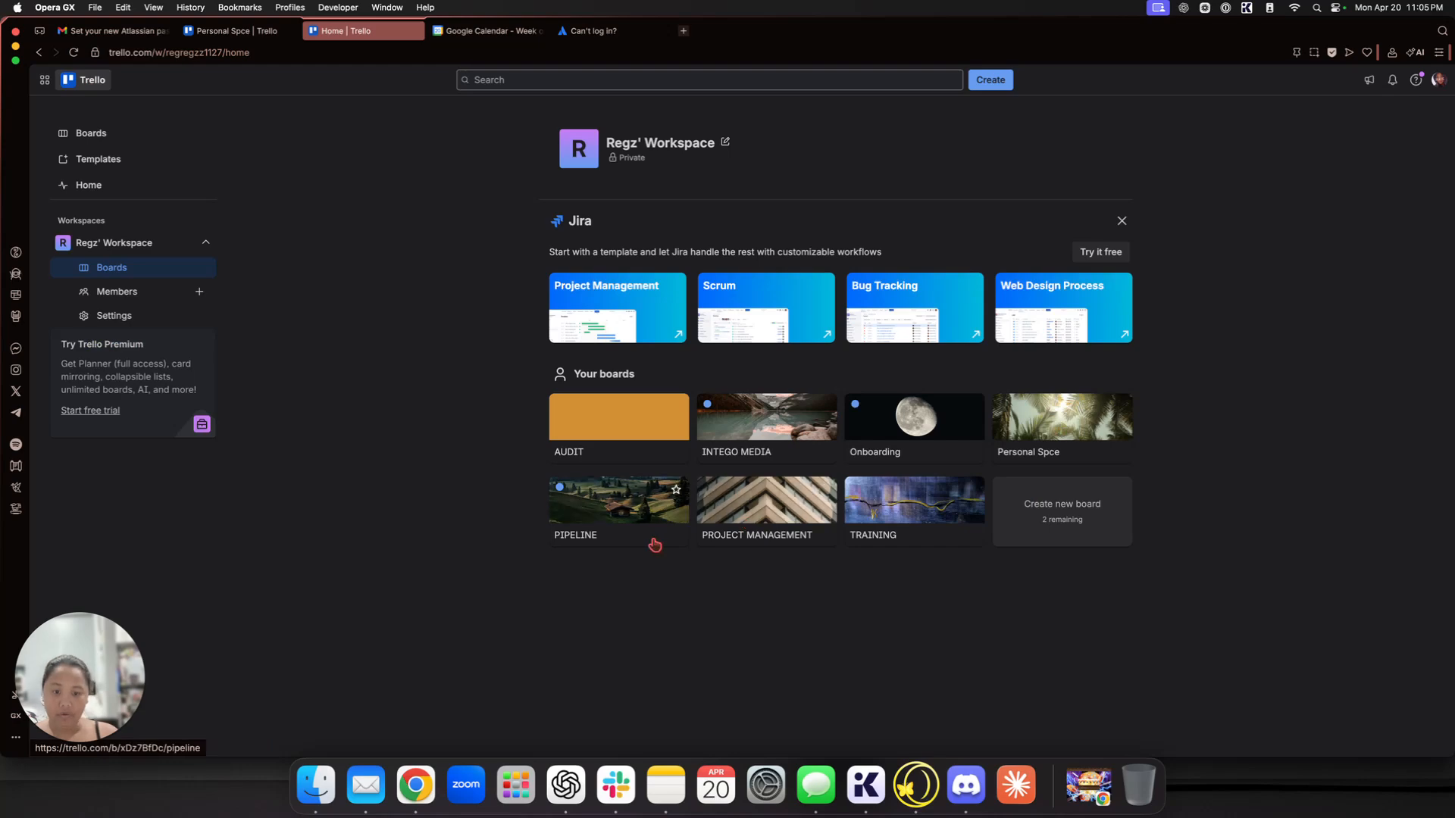
{"action": "left_click", "coordinate": [1039, 448]}
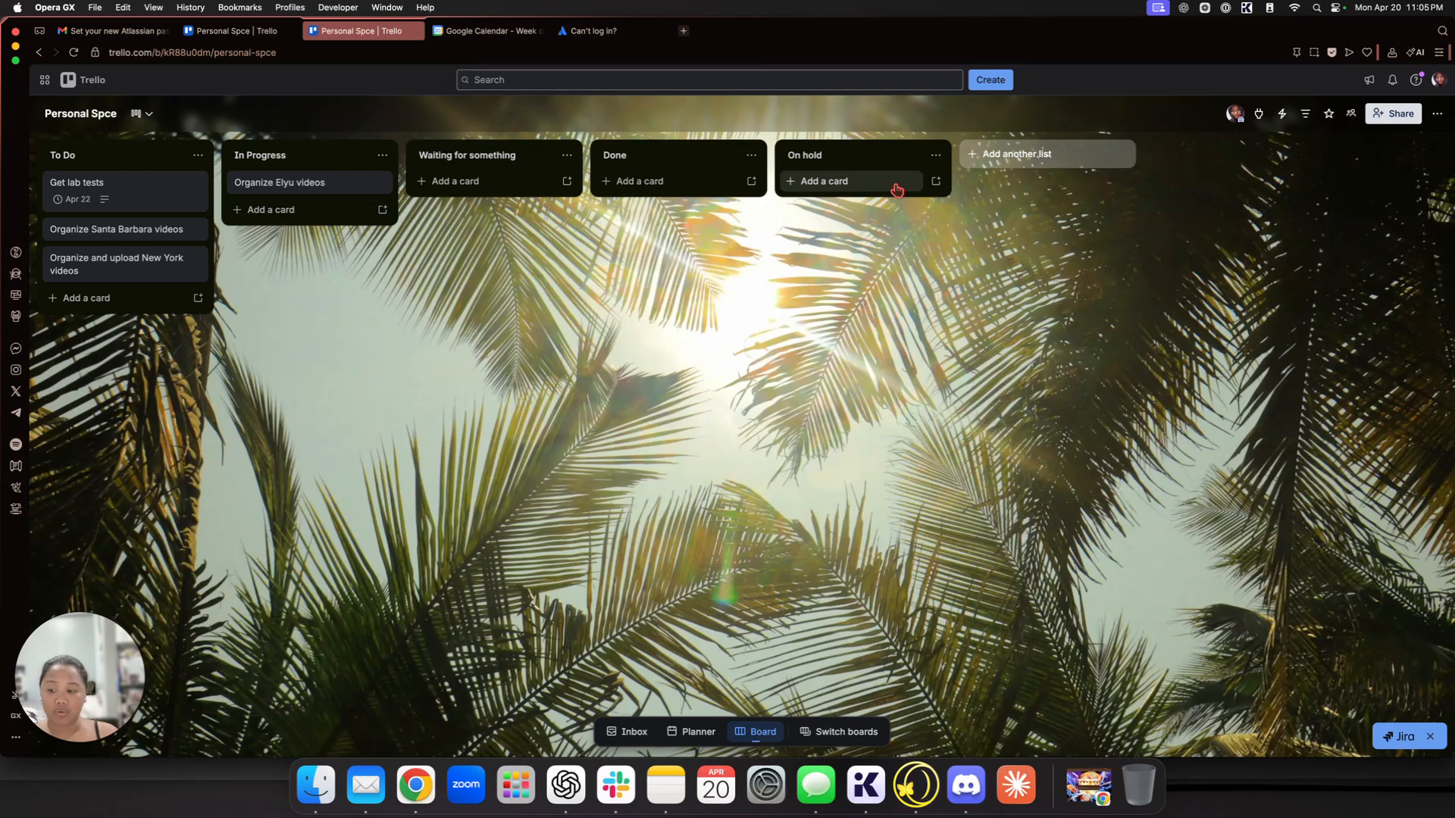
{"action": "left_click", "coordinate": [131, 235]}
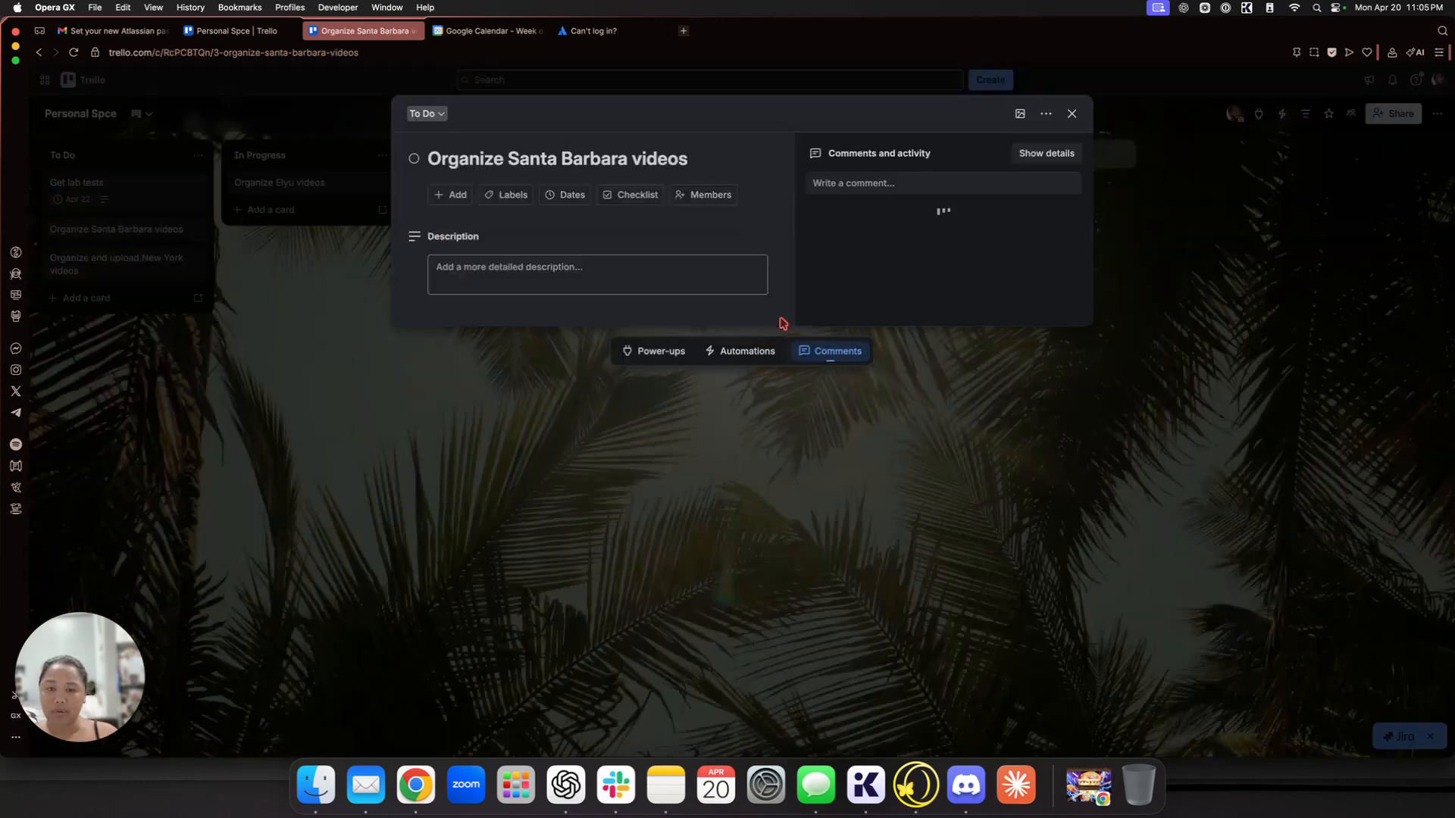
{"action": "left_click", "coordinate": [1071, 114]}
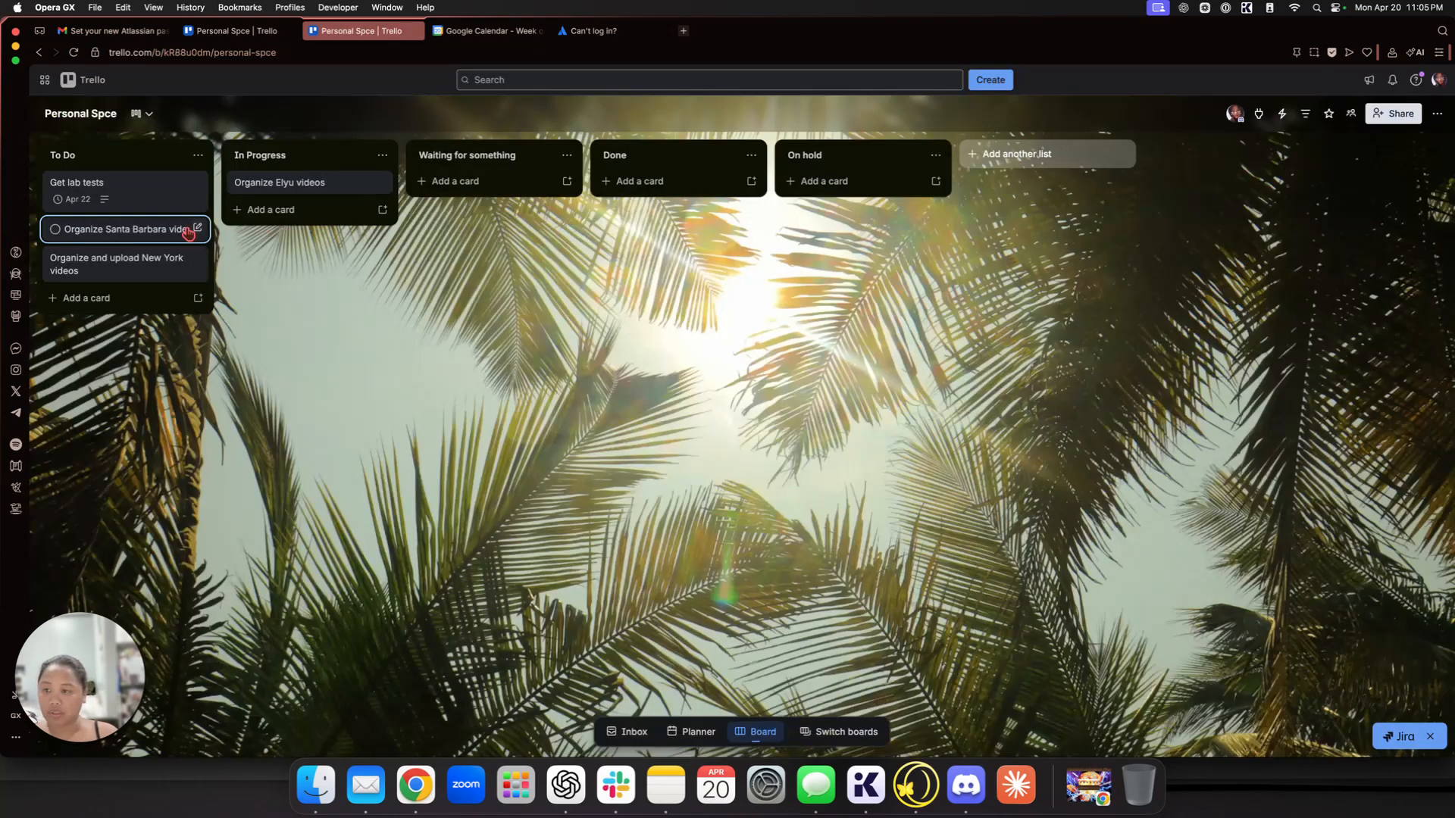
{"action": "left_click", "coordinate": [109, 236]}
{"action": "left_click", "coordinate": [1046, 114]}
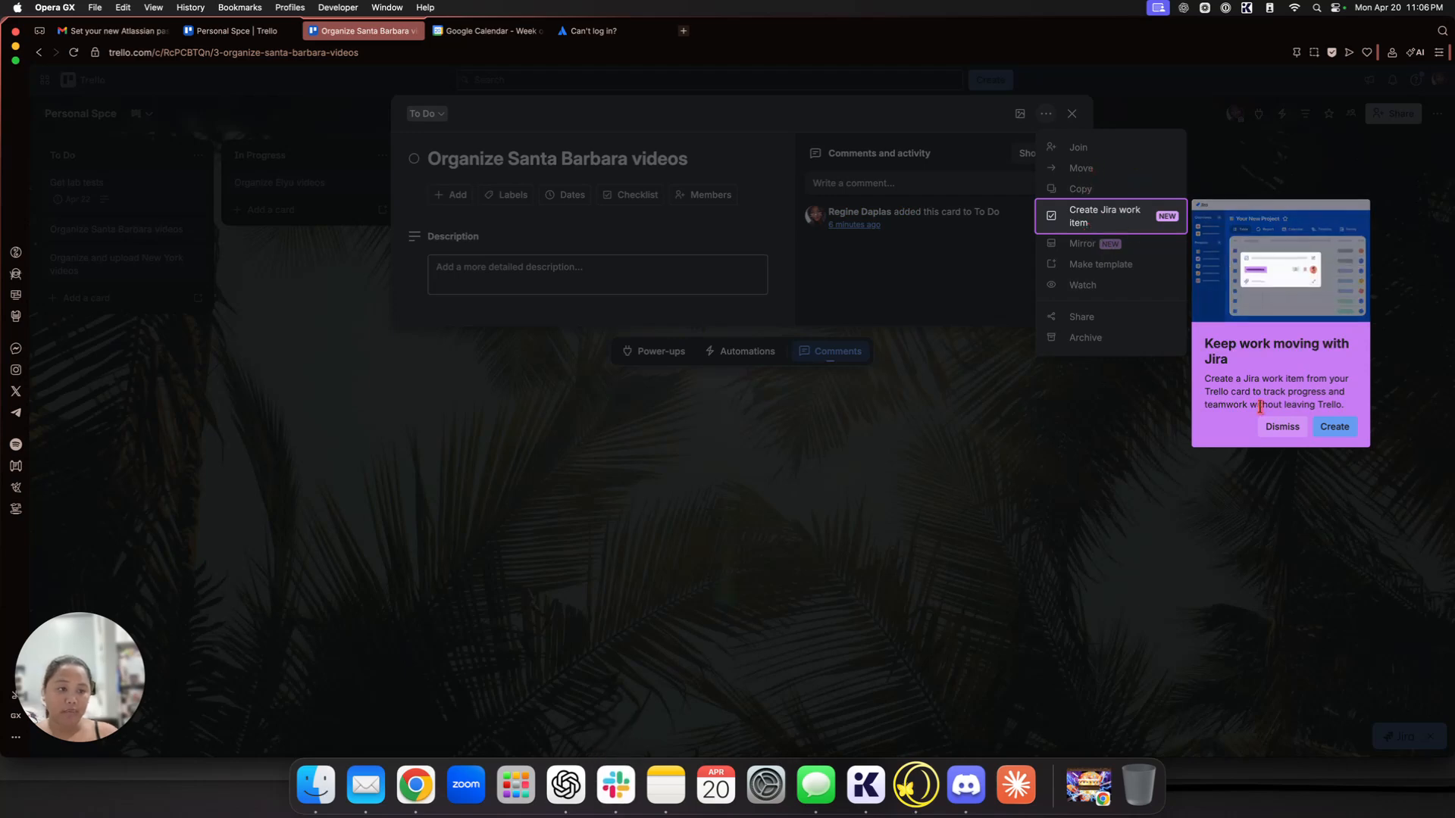
{"action": "left_click", "coordinate": [1281, 427]}
{"action": "left_click", "coordinate": [1080, 168]}
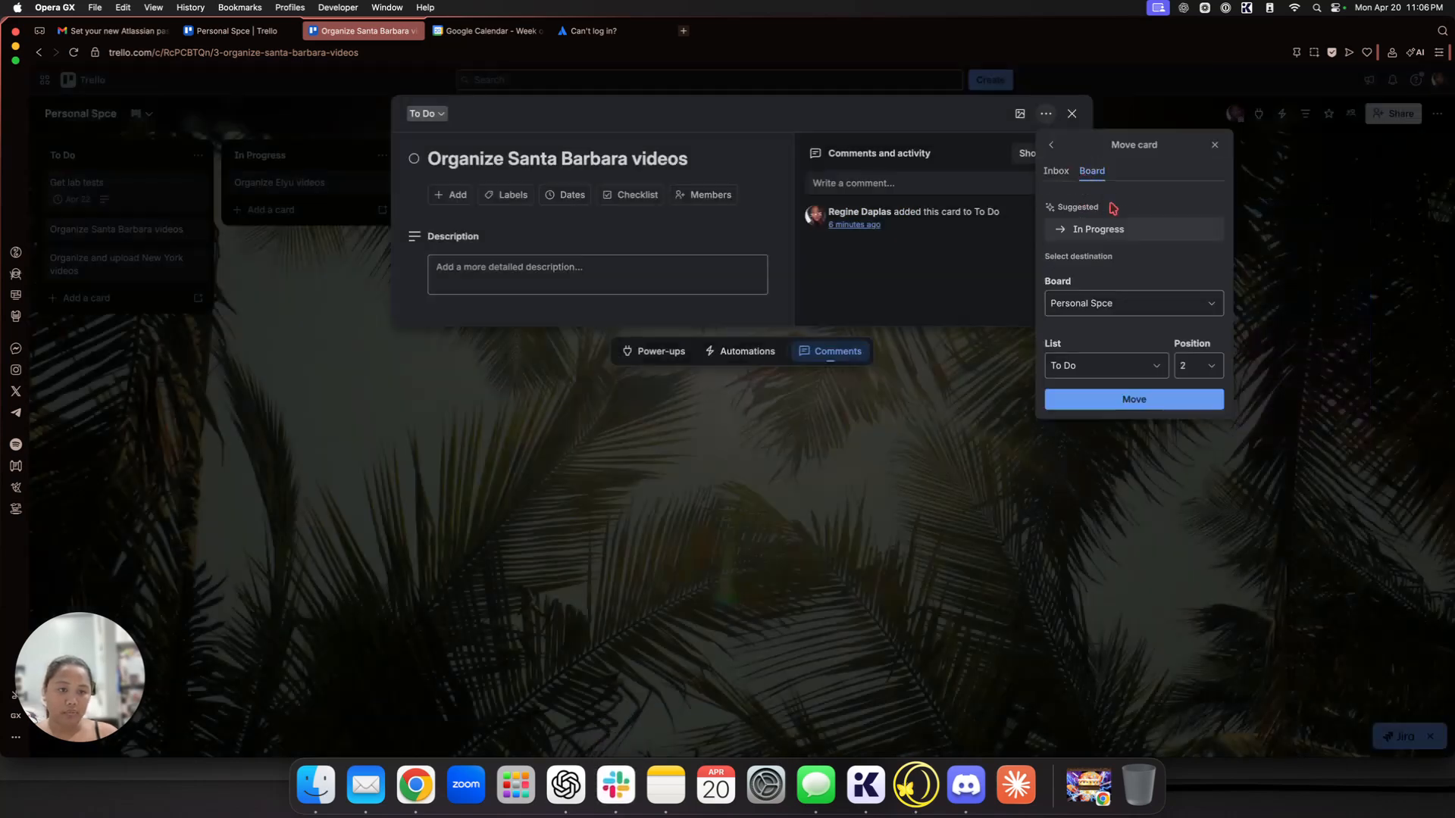
{"action": "left_click", "coordinate": [1100, 303]}
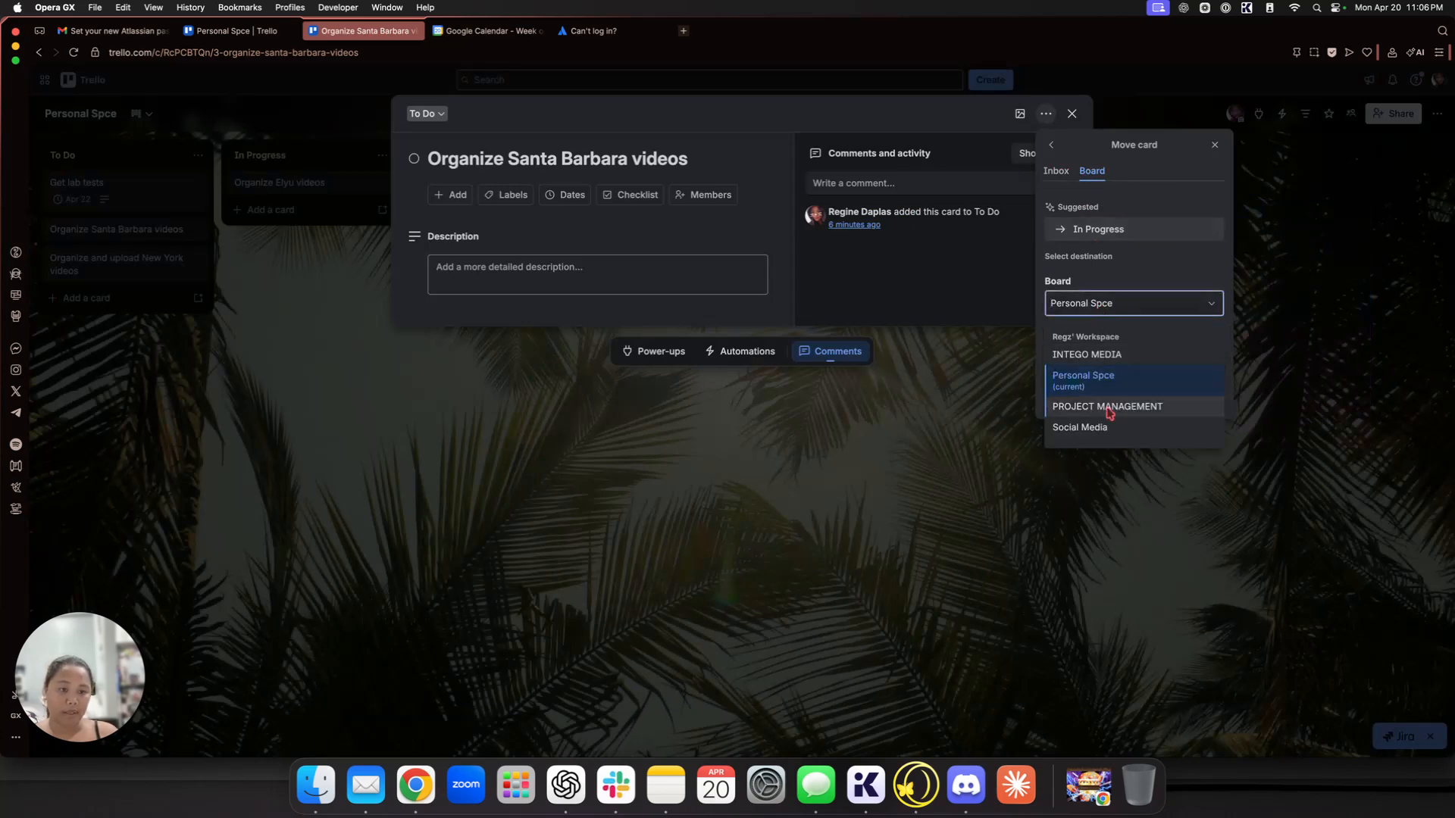
{"action": "left_click", "coordinate": [936, 274]}
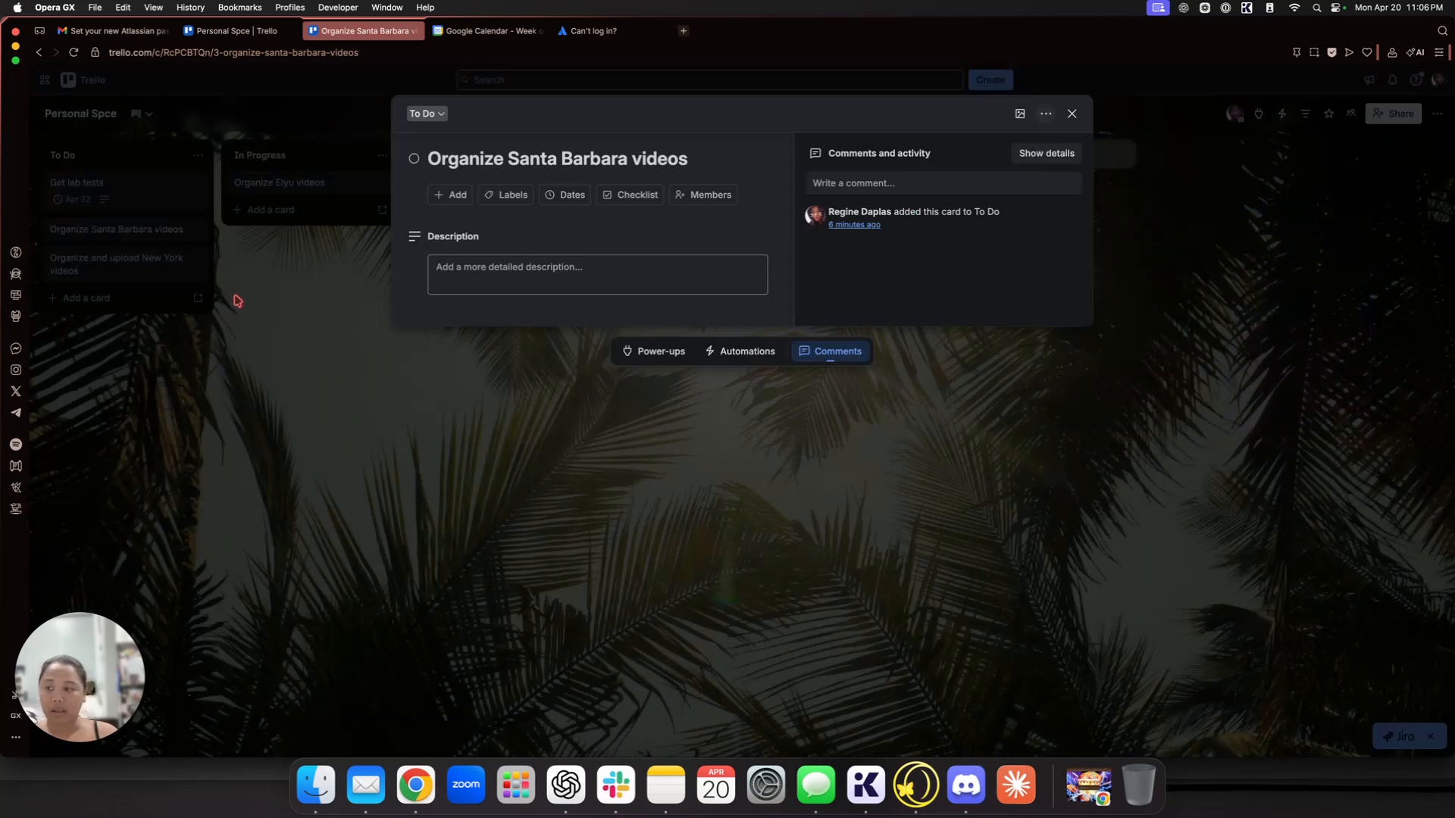
{"action": "left_click", "coordinate": [237, 301]}
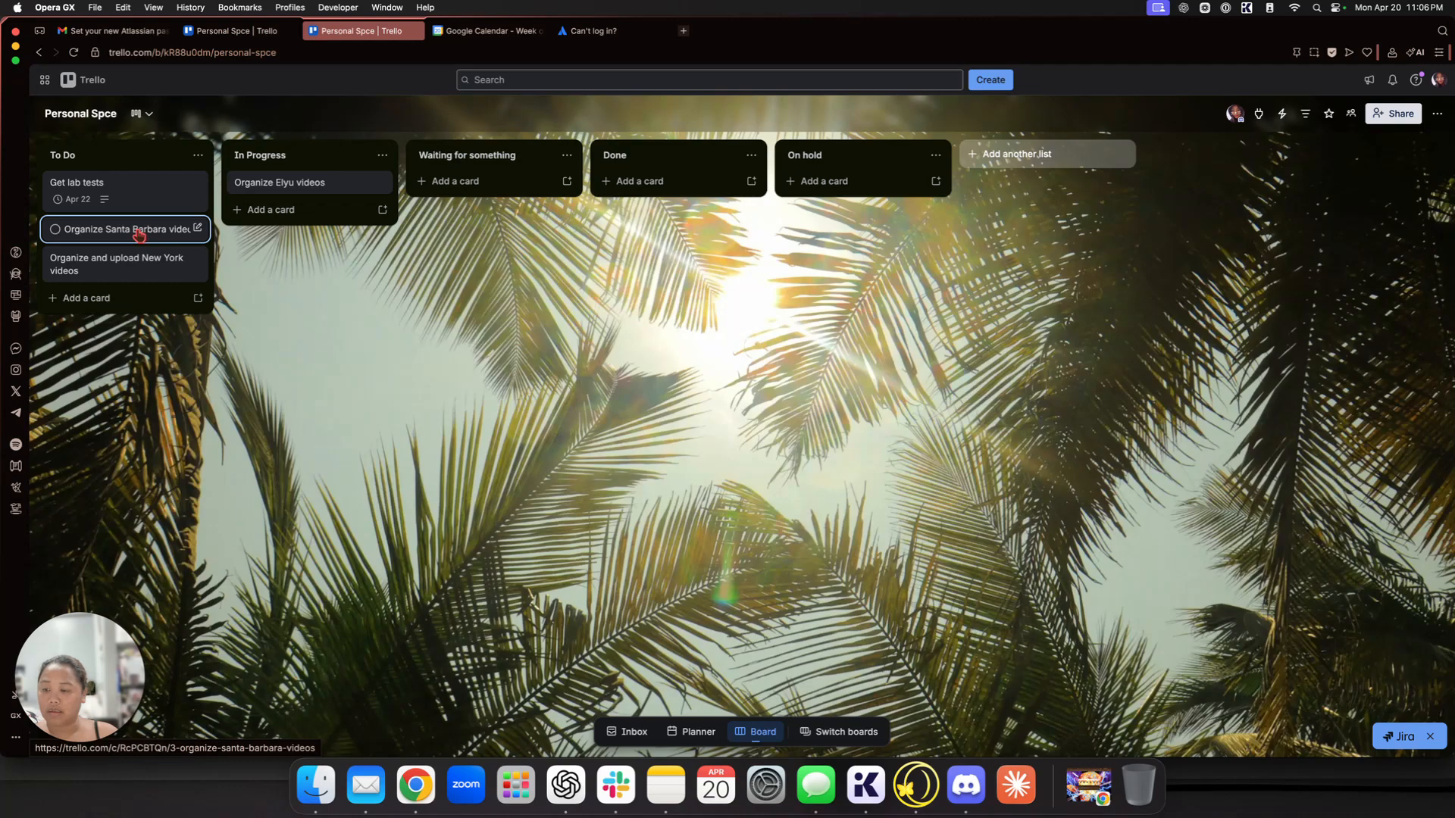
{"action": "left_click", "coordinate": [139, 233]}
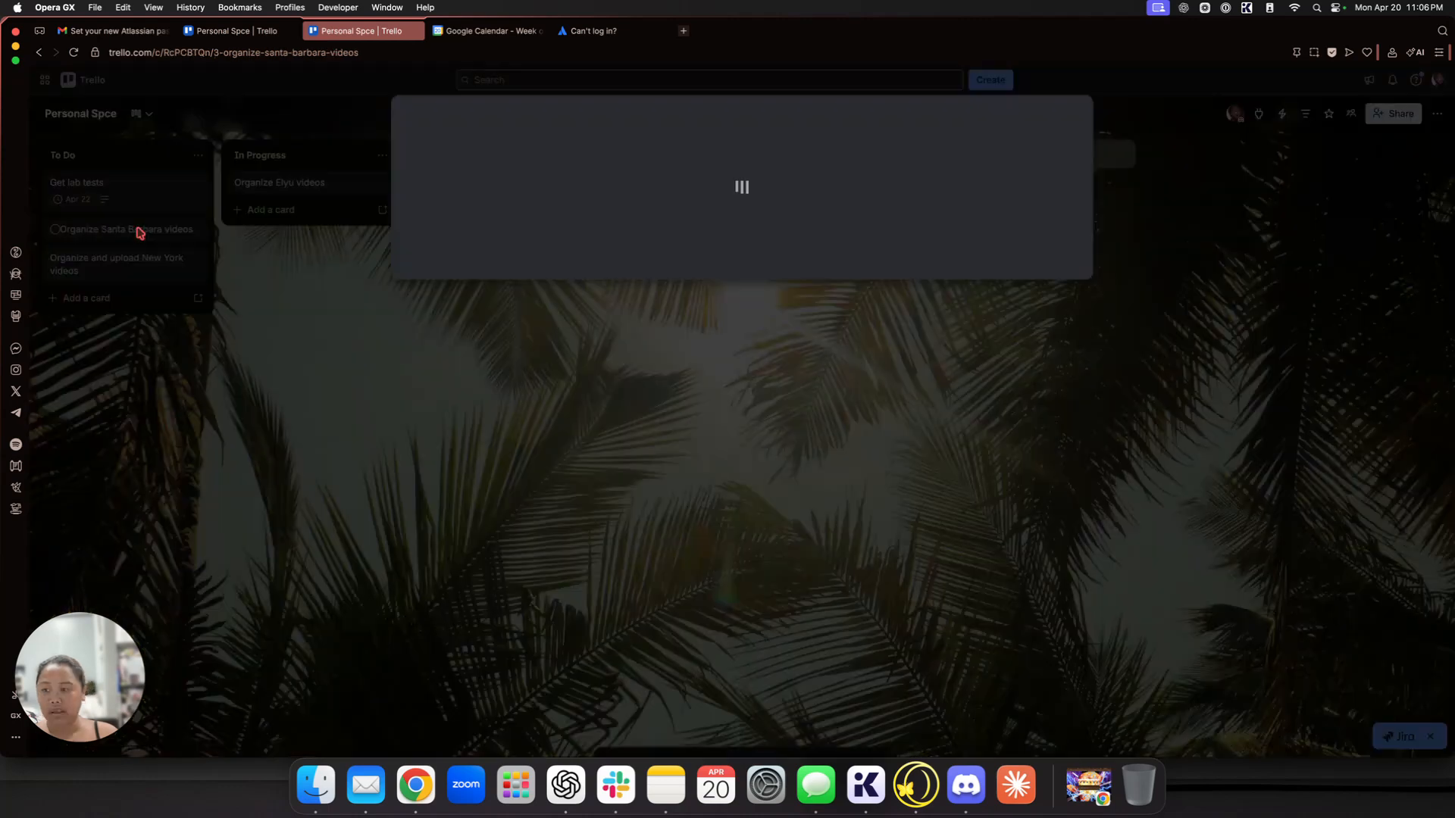
{"action": "left_click", "coordinate": [136, 231]}
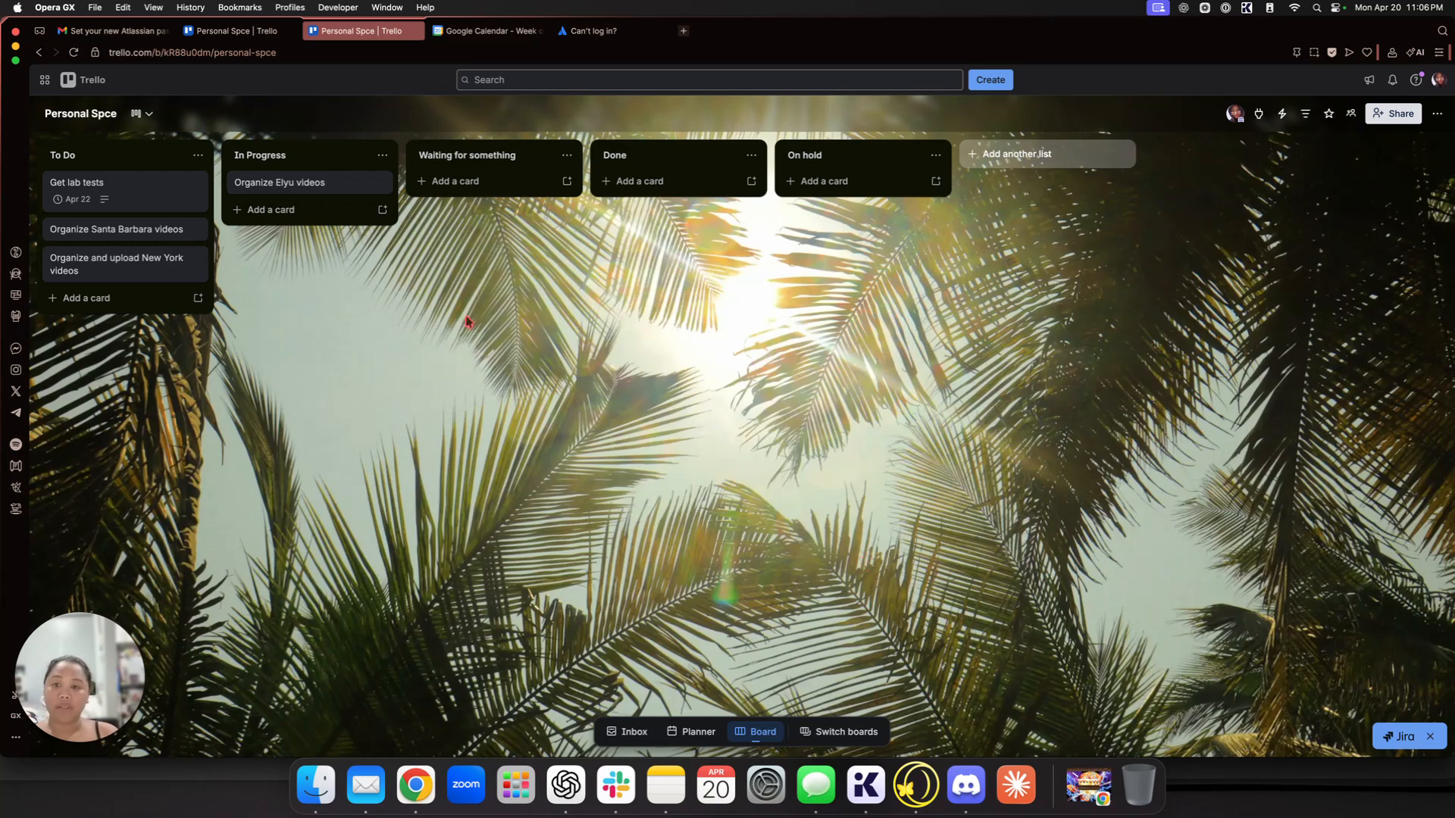
Step: Close the account recovery tab and dismiss the Views upgrade panel on the Personal Spce board
{"action": "left_click", "coordinate": [583, 32]}
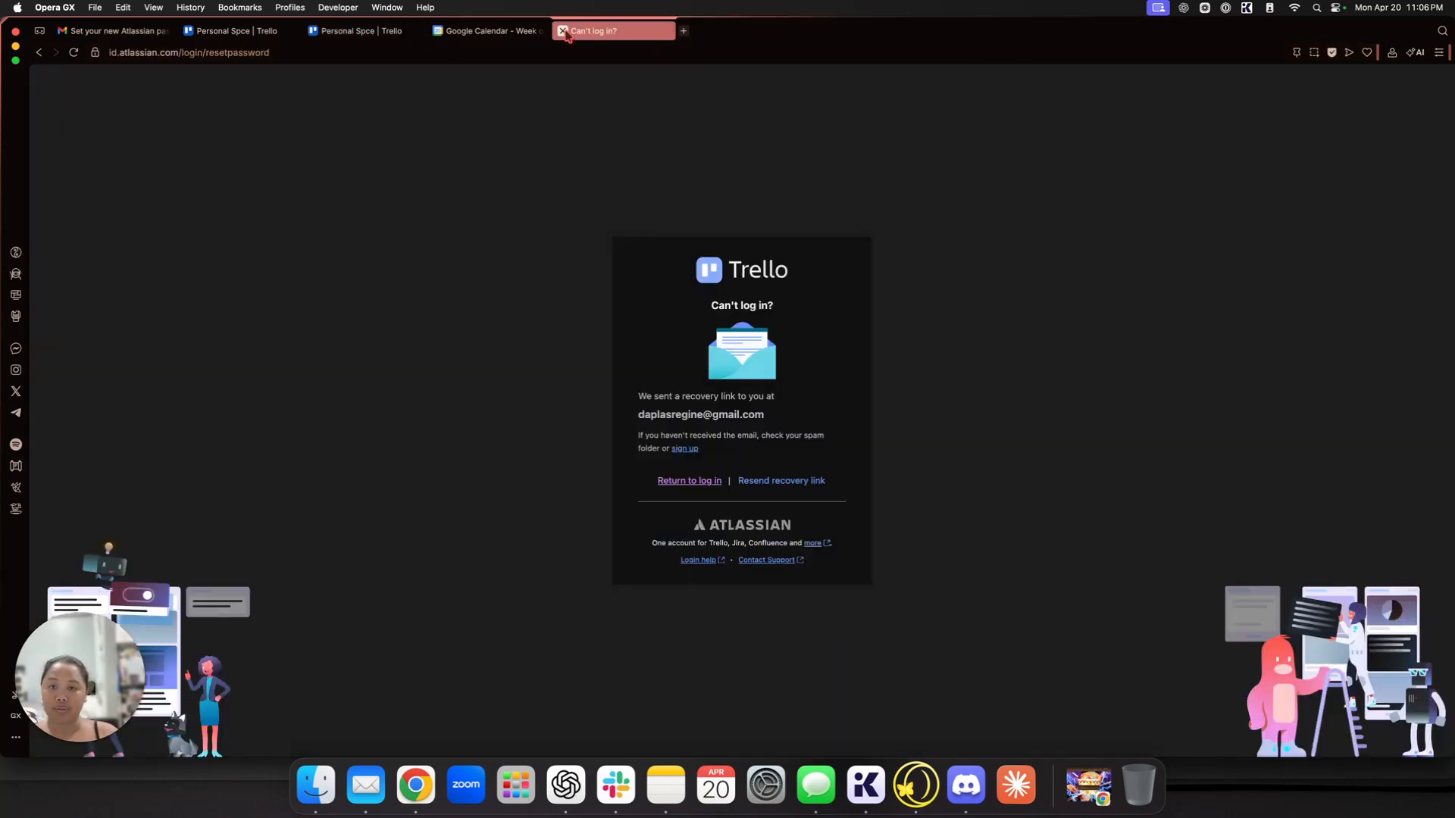
{"action": "left_click", "coordinate": [563, 32]}
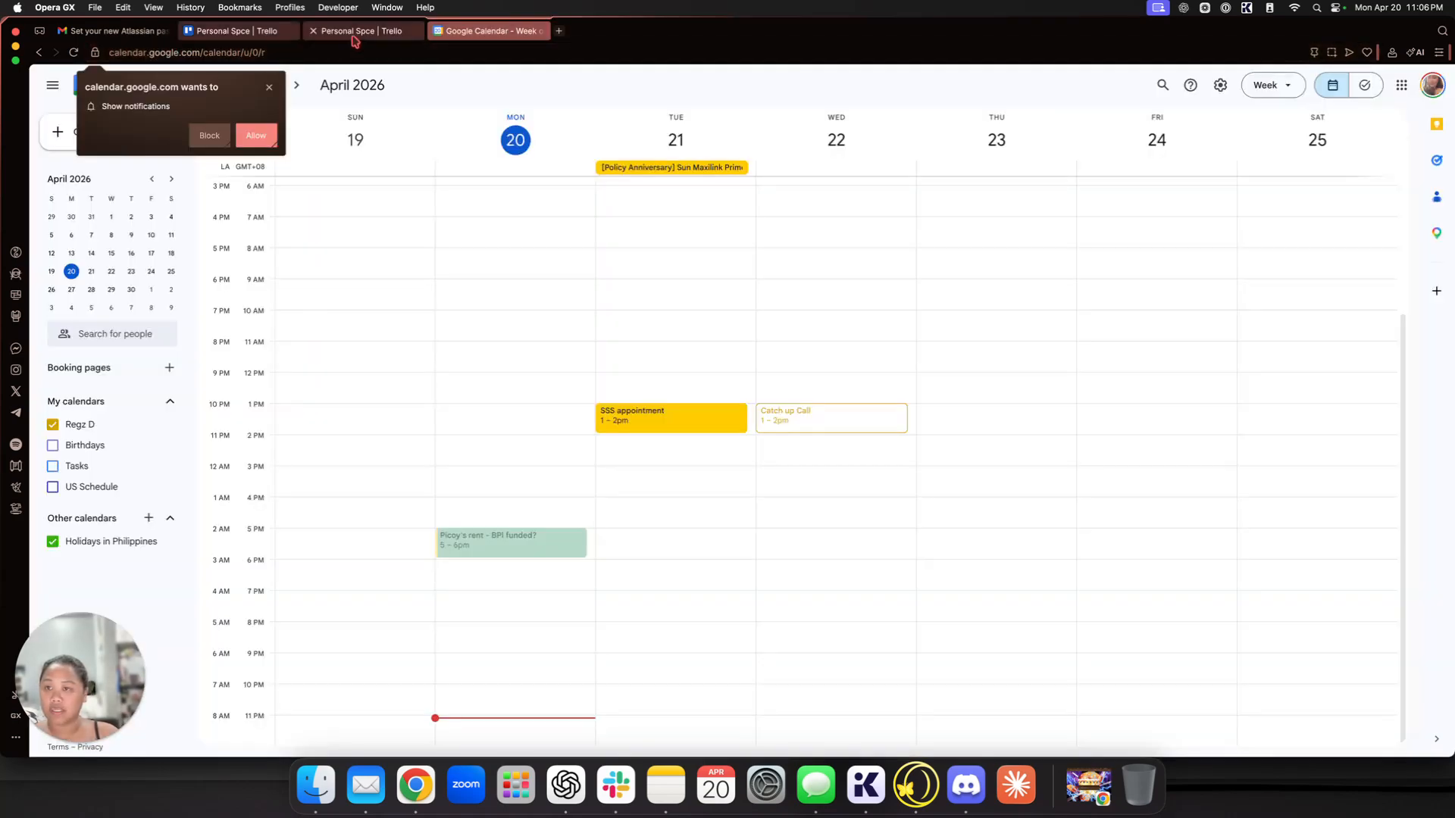
{"action": "left_click", "coordinate": [353, 35]}
{"action": "left_click", "coordinate": [143, 114]}
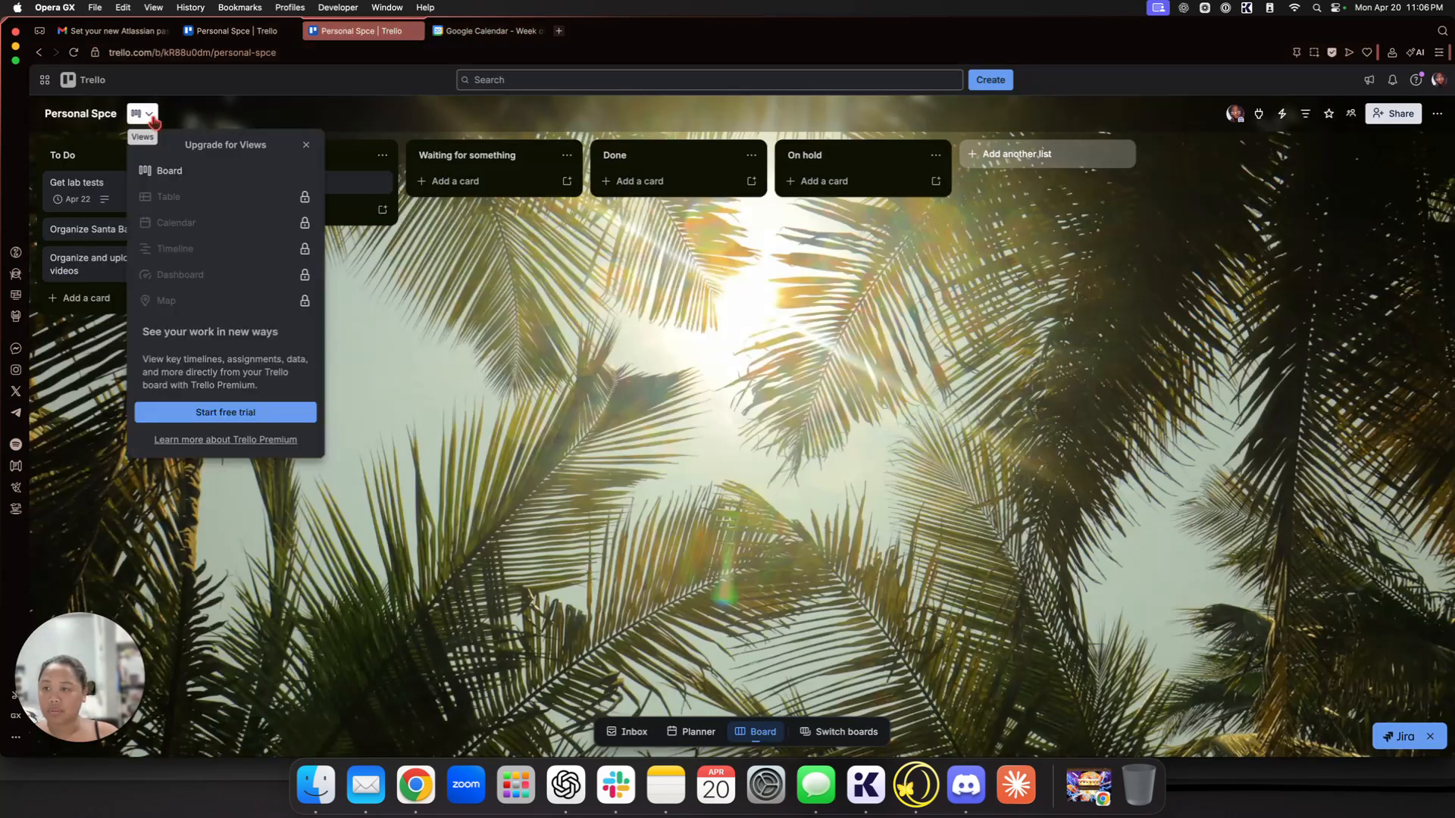
{"action": "left_click", "coordinate": [449, 281]}
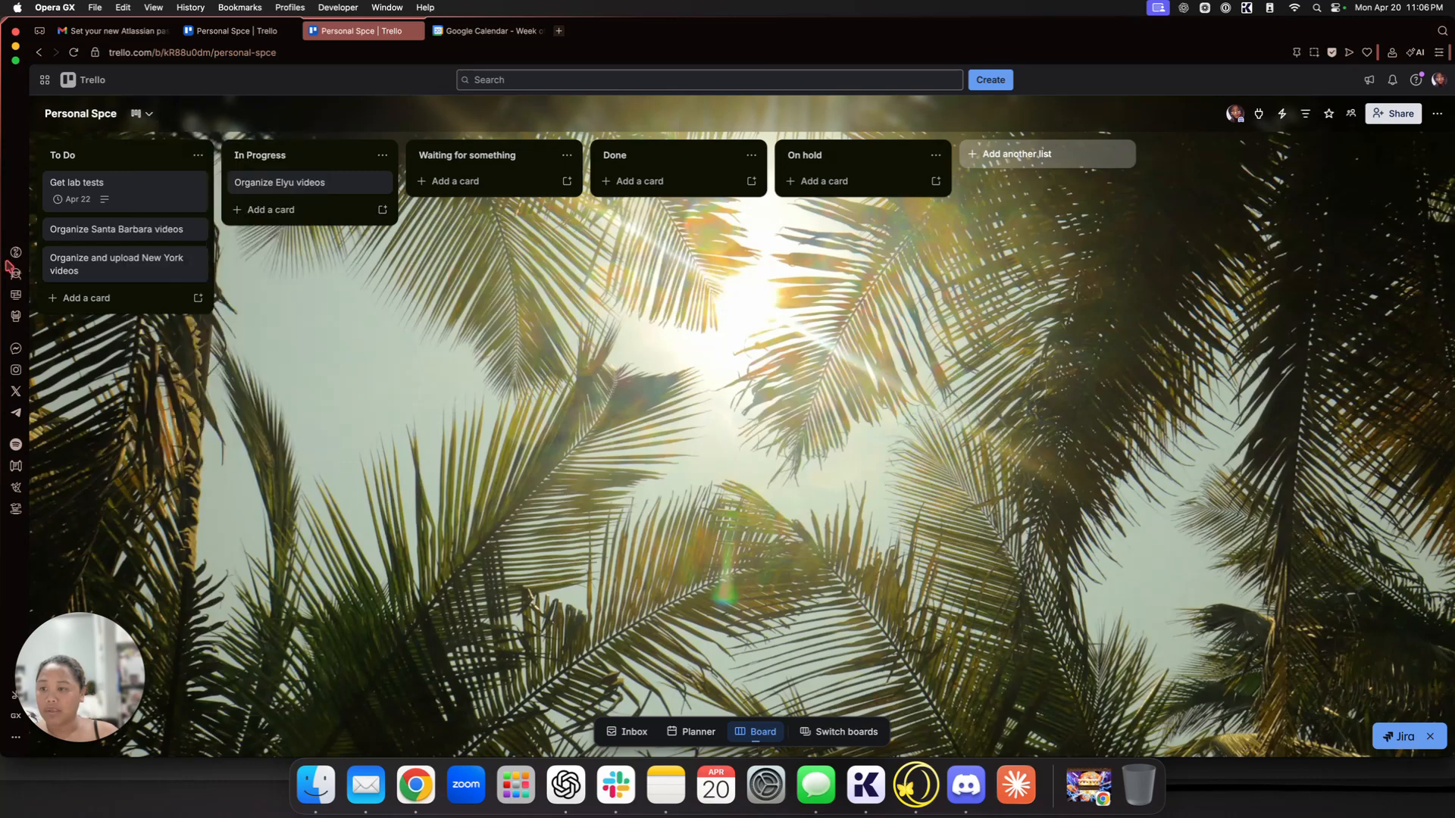
Step: Go to the workspace's boards list and open the Social Media board
{"action": "left_click", "coordinate": [84, 82]}
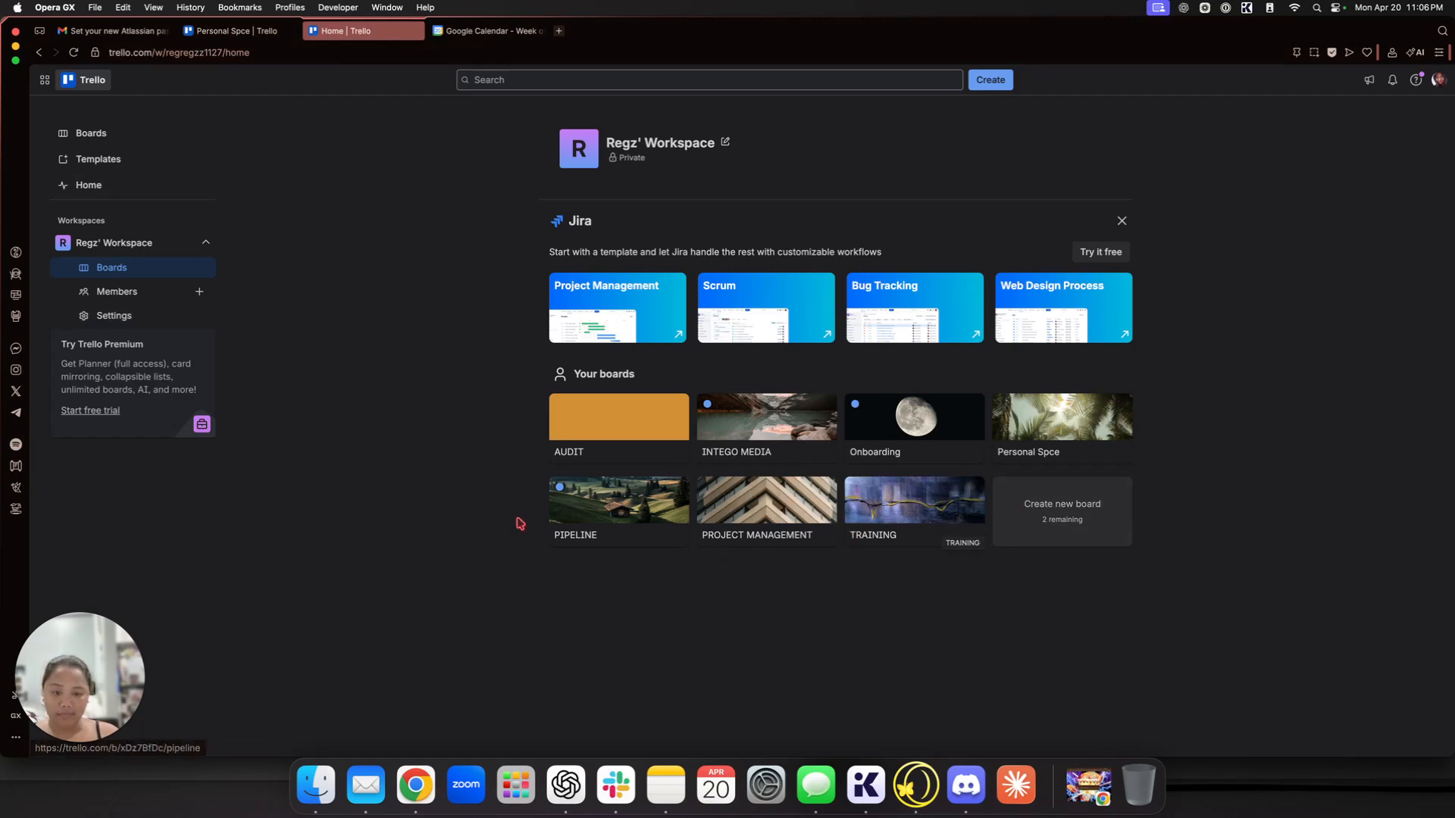
{"action": "left_click", "coordinate": [156, 268]}
{"action": "left_click", "coordinate": [913, 500]}
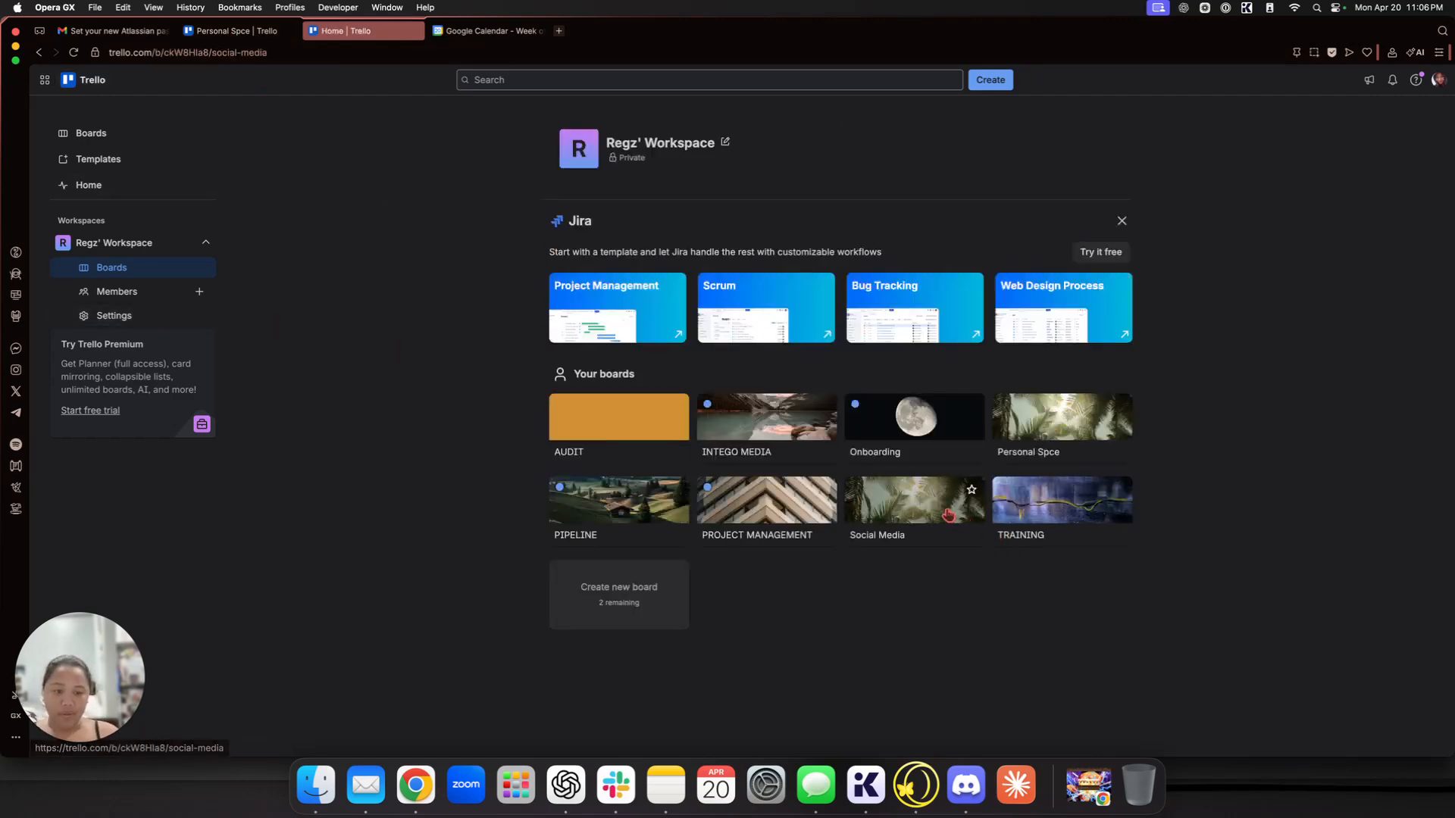
{"action": "left_click", "coordinate": [85, 180]}
Step: Add an 'English Communication Skills training' card to the Scheduled for posting list
{"action": "left_click", "coordinate": [576, 361]}
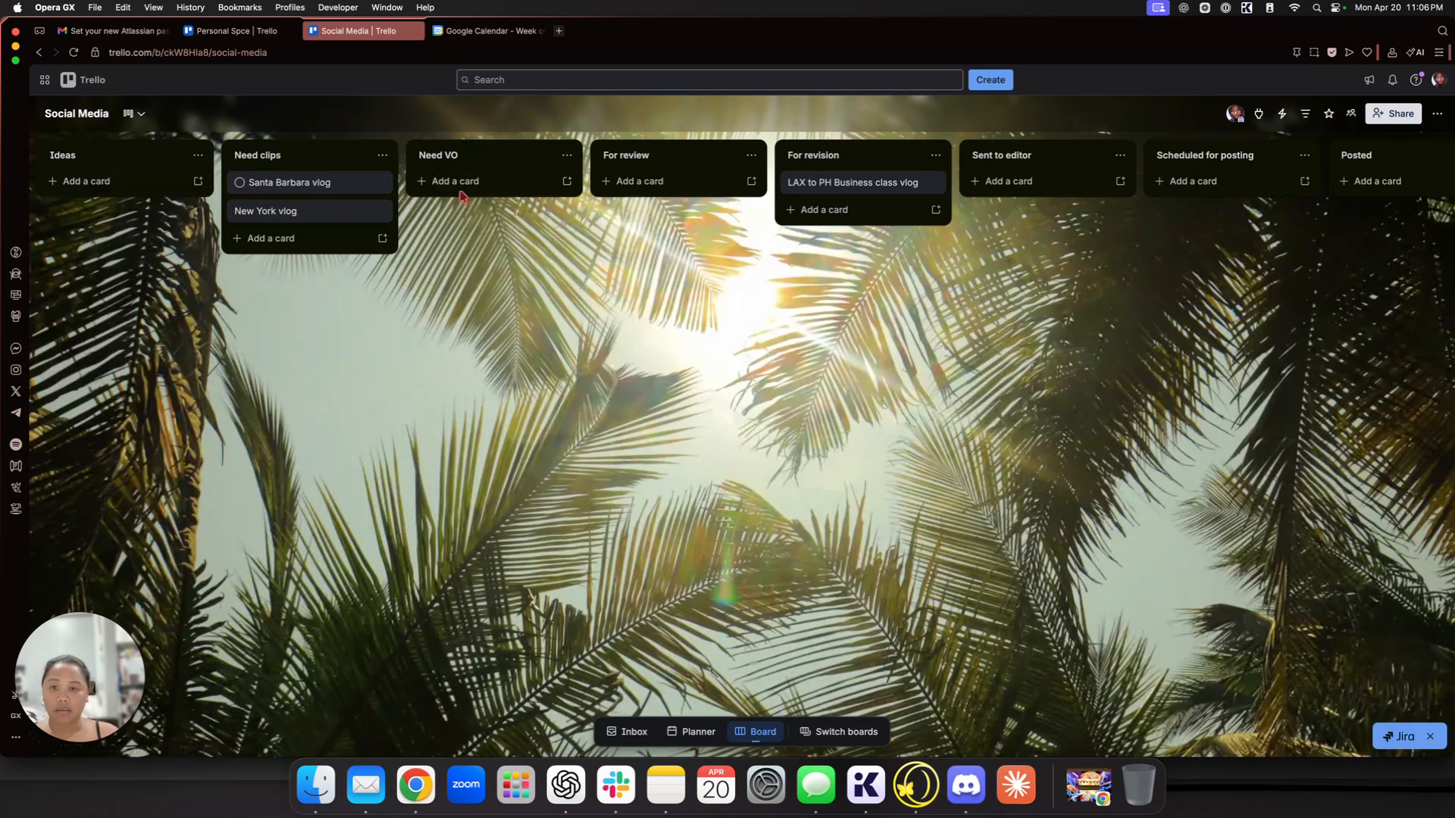
{"action": "left_click", "coordinate": [1205, 197]}
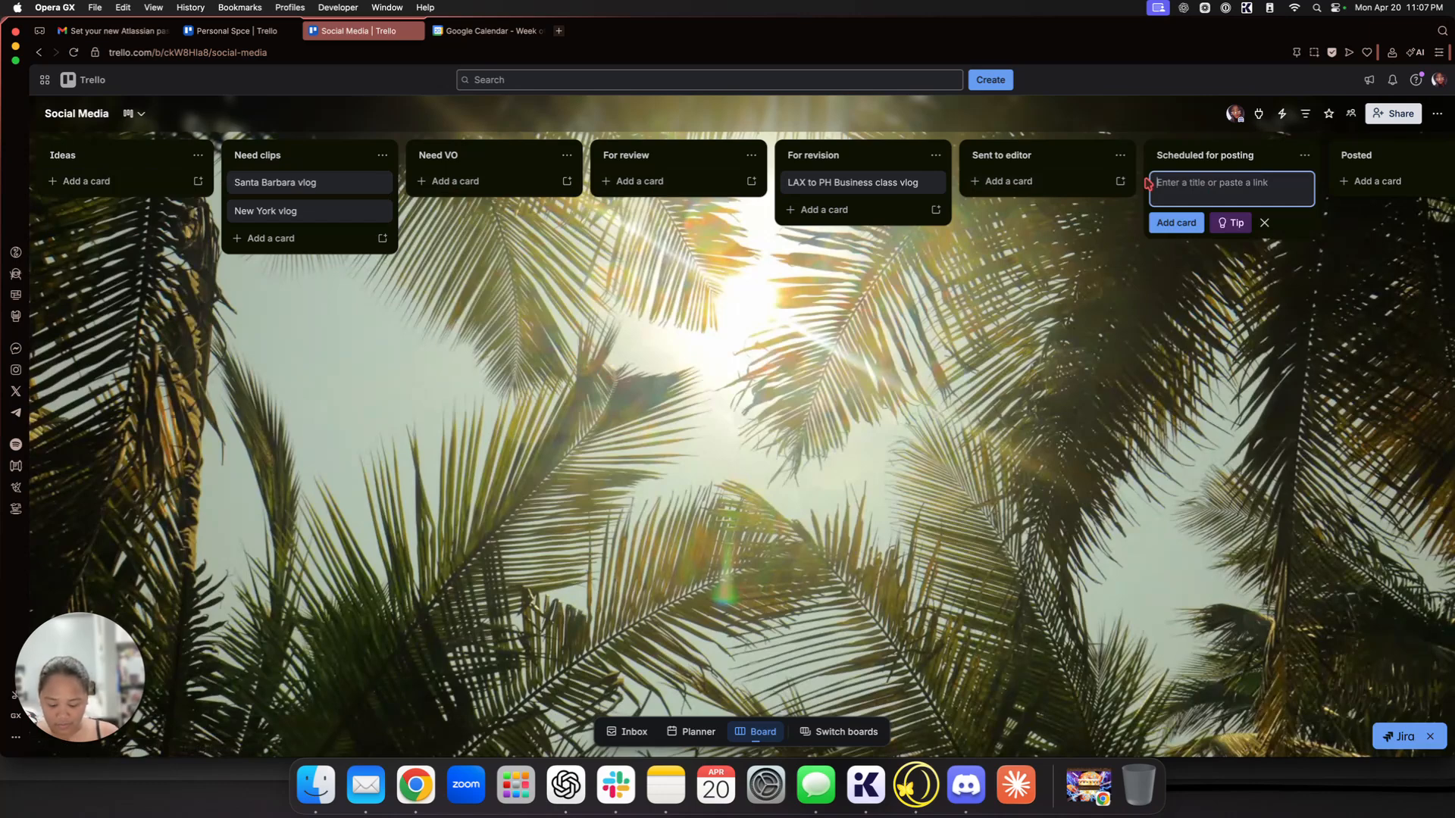
{"action": "type", "text": "English "}
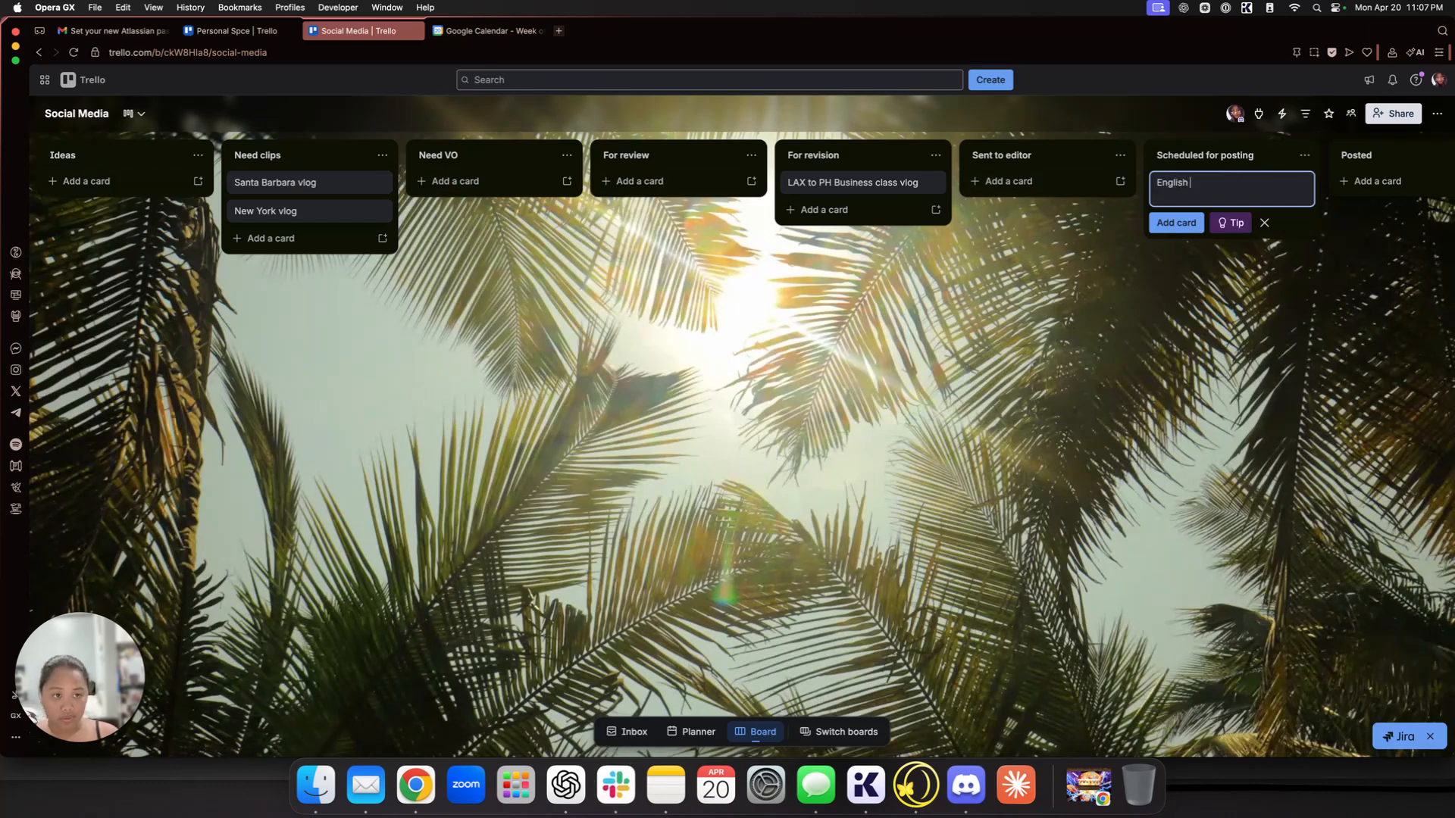
{"action": "type", "text": "Communication "}
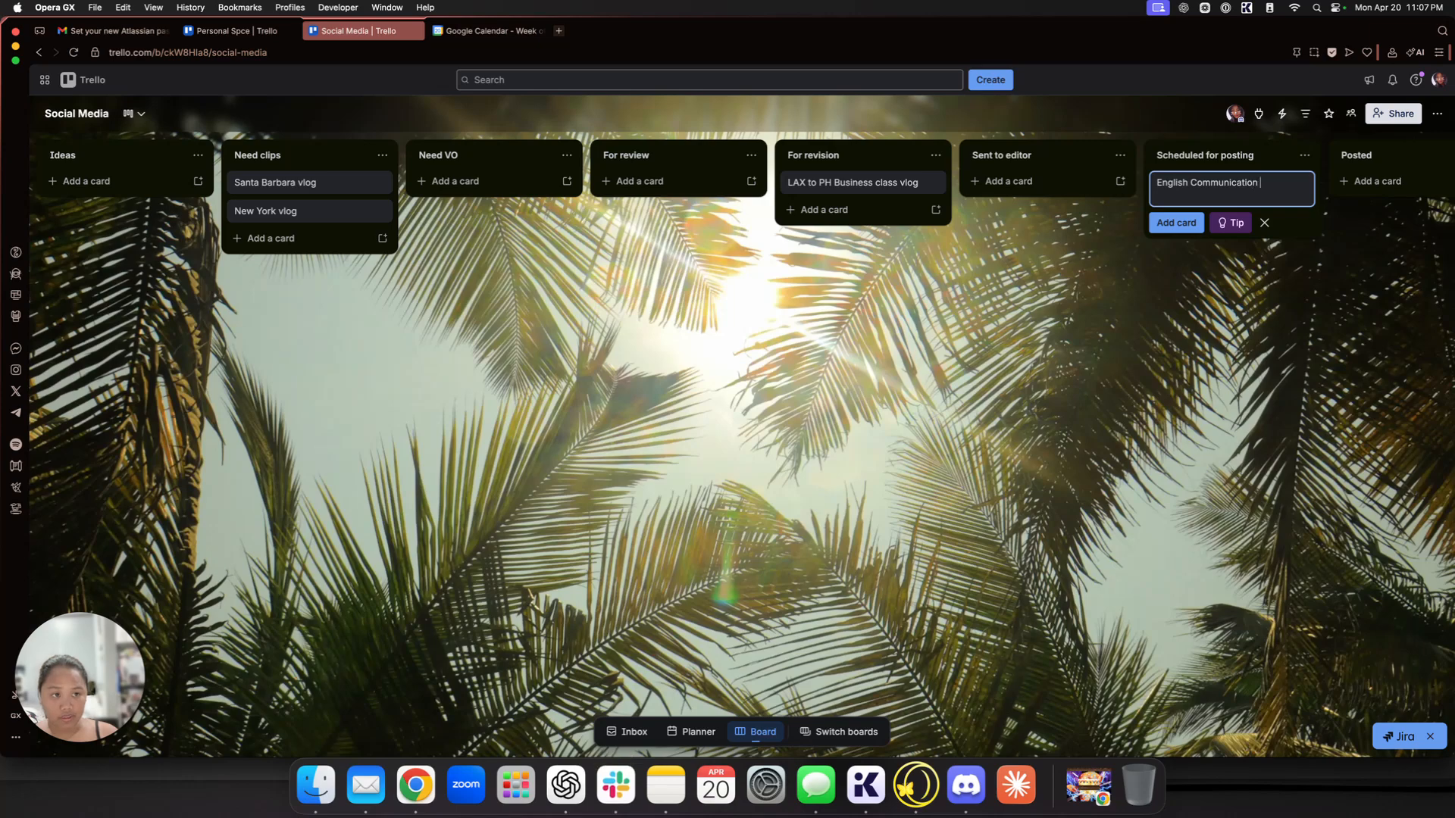
{"action": "type", "text": "Skills training"}
{"action": "key", "text": "Return"}
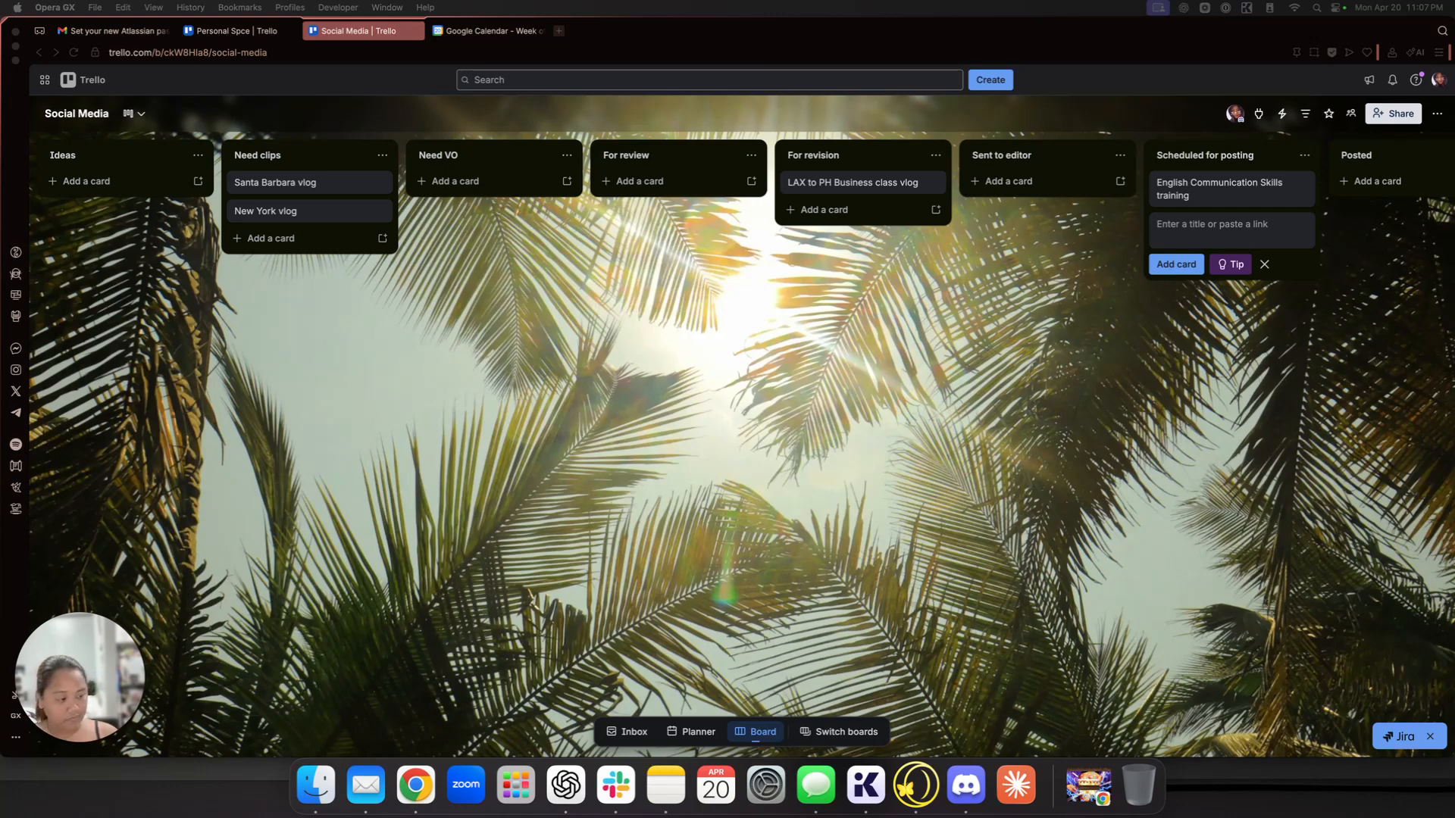
Step: Close the empty card composer and open a Chrome window for another profile
{"action": "left_click", "coordinate": [539, 331]}
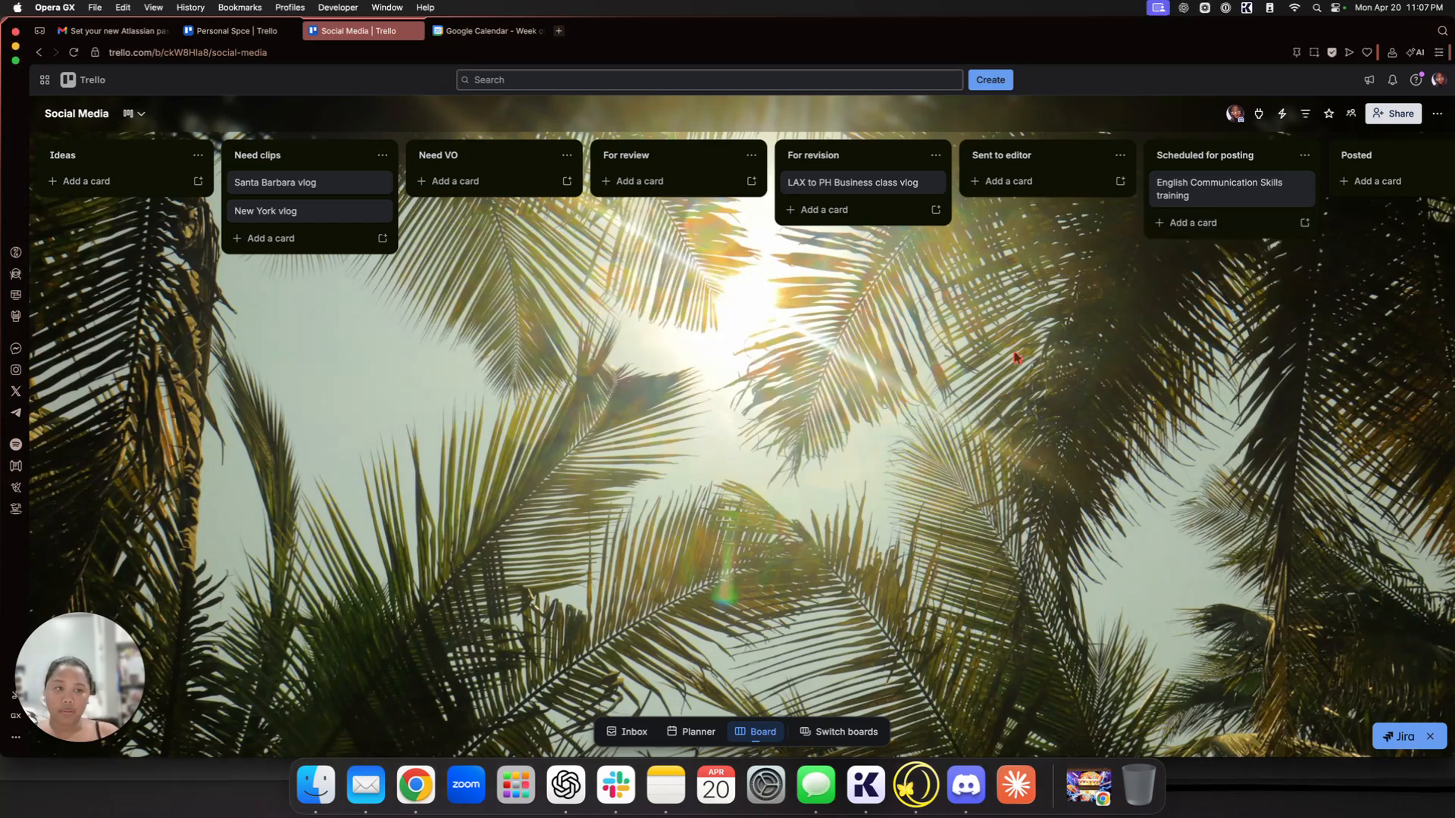
{"action": "right_click", "coordinate": [422, 795]}
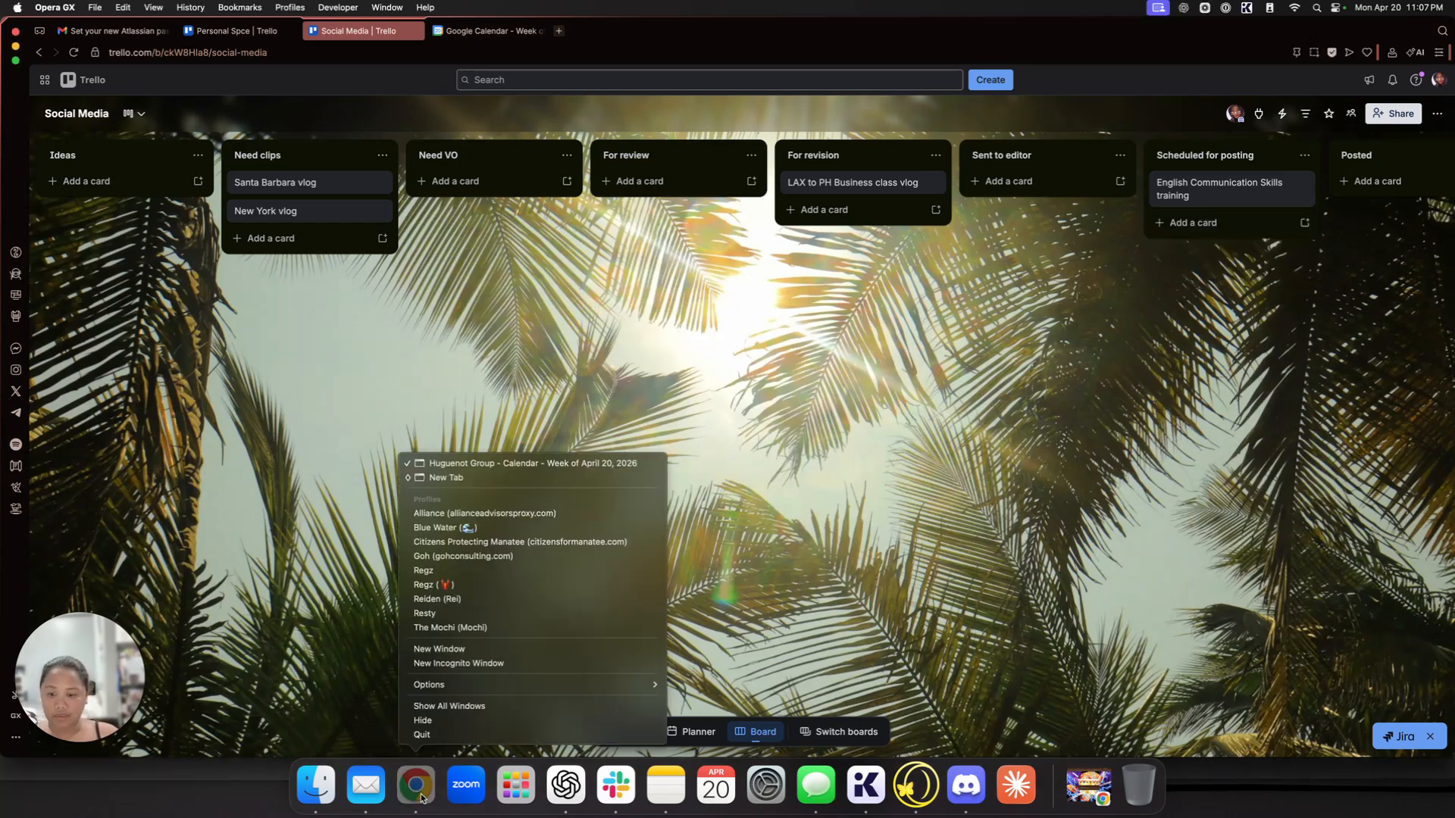
{"action": "left_click", "coordinate": [460, 574]}
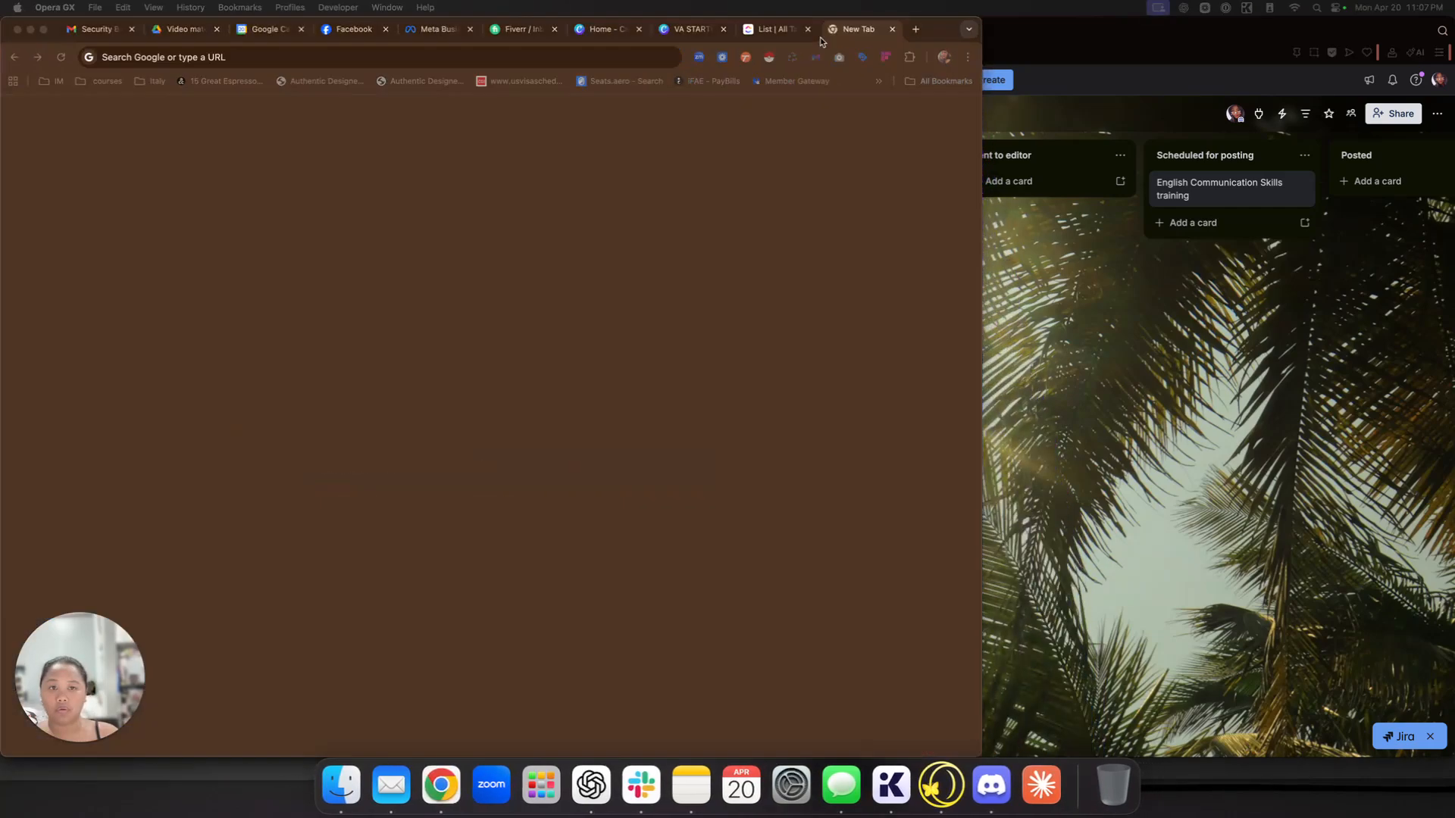
Step: Move Chrome aside and add Email Basics Tutorial, Google Doc and Google Sheets cards to Ideas
{"action": "left_click_drag", "start_coordinate": [947, 31], "coordinate": [1454, 31]}
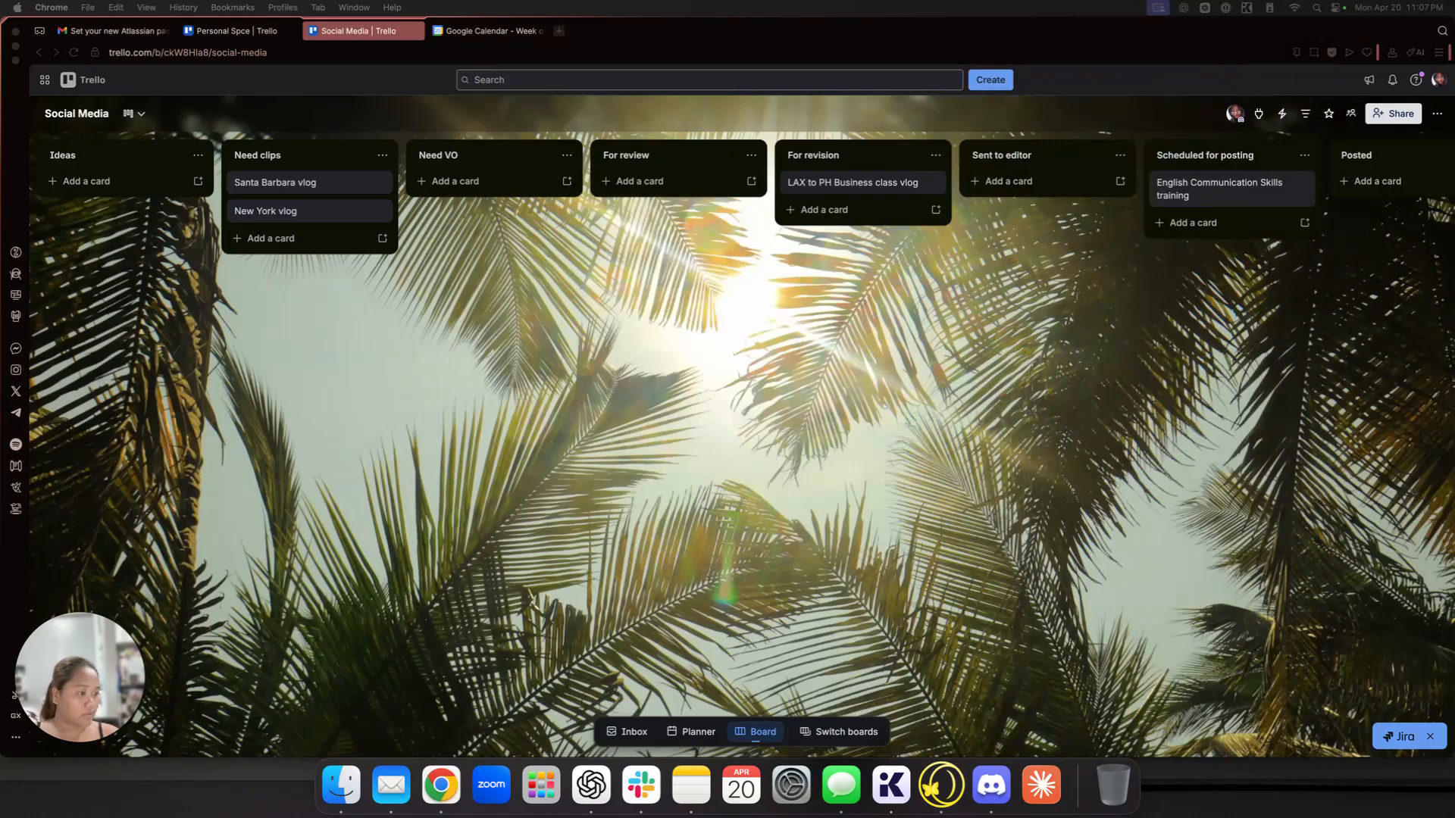
{"action": "left_click", "coordinate": [76, 182]}
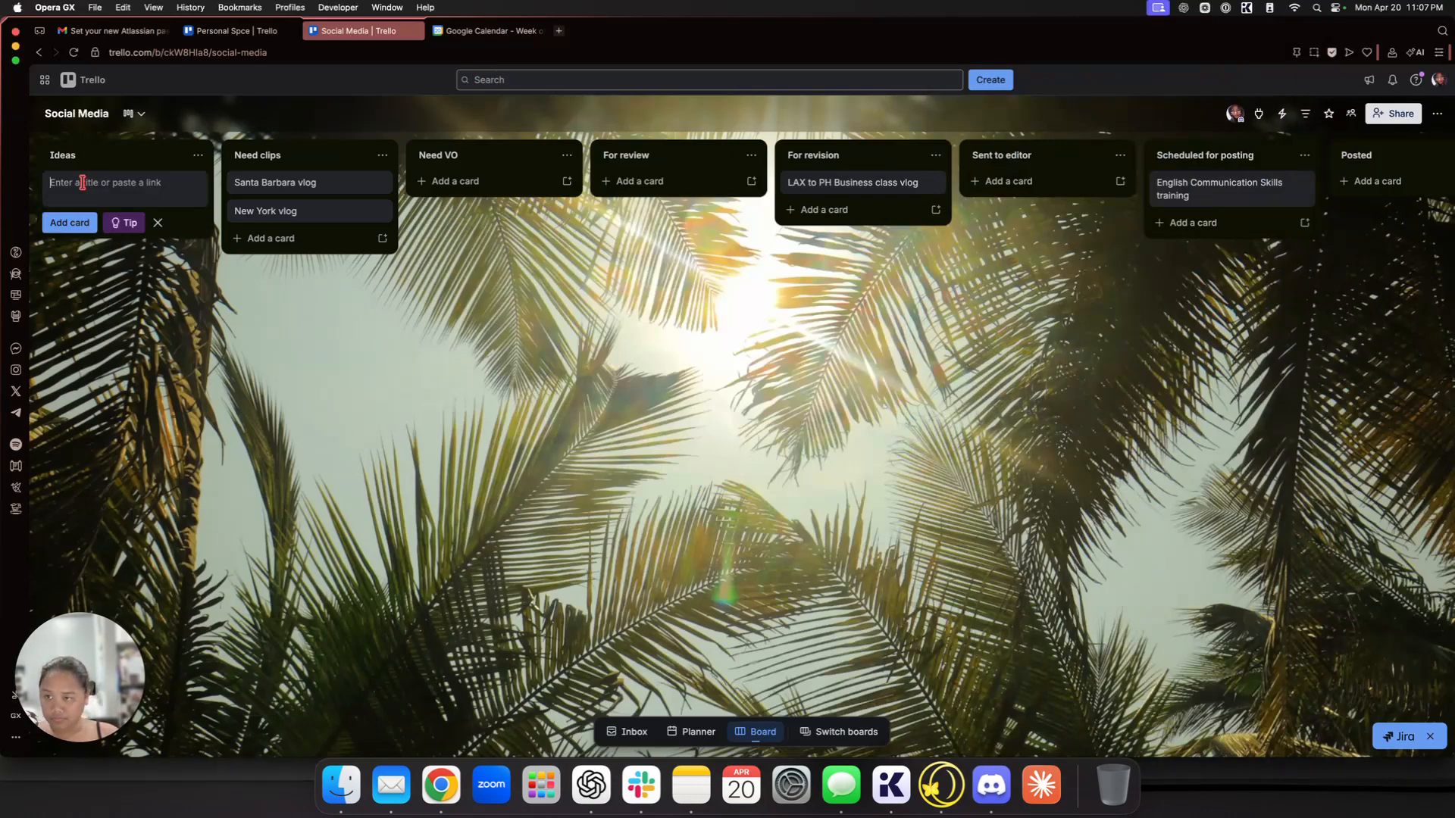
{"action": "type", "text": "Email Basics Tutorial"}
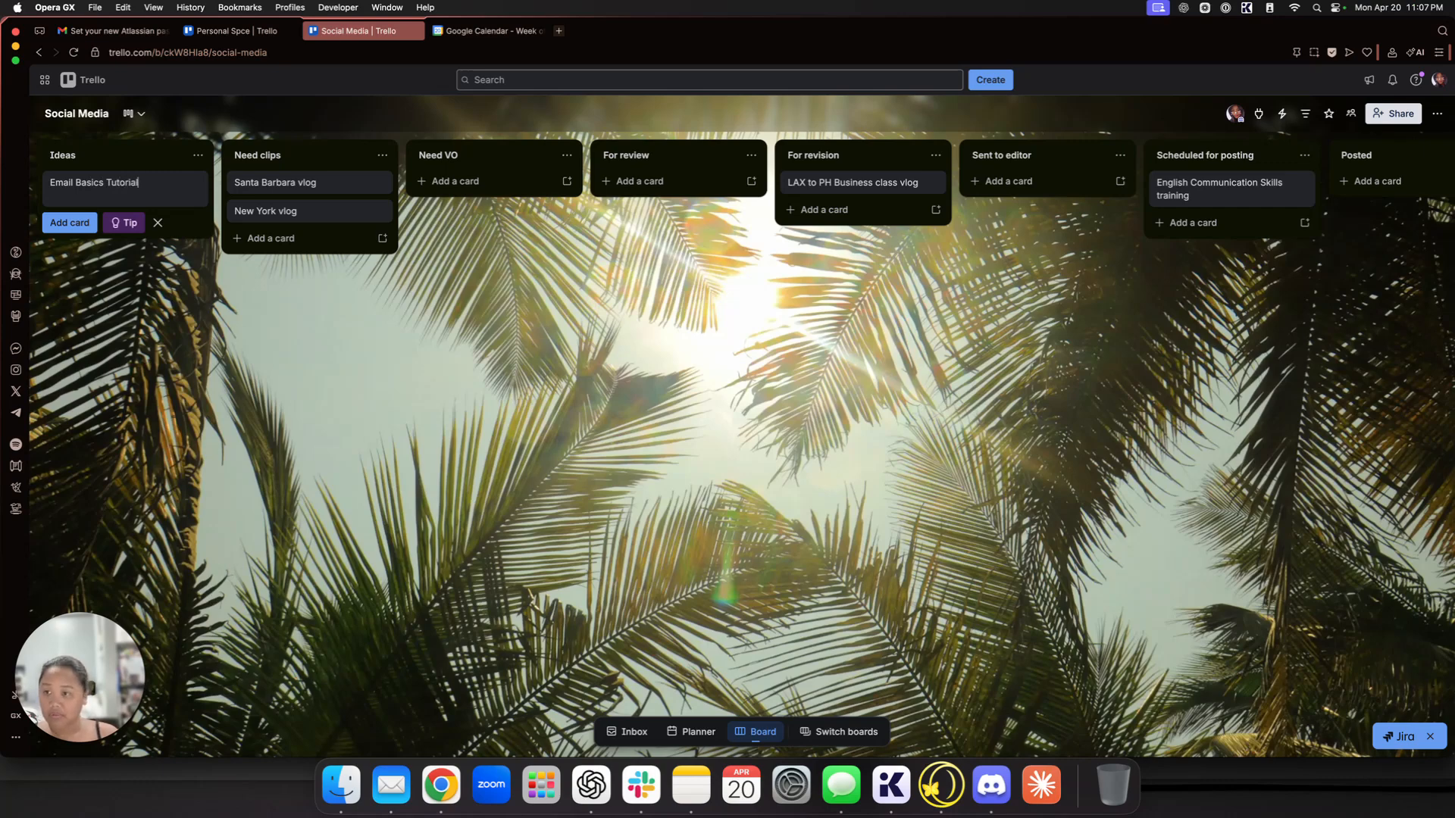
{"action": "key", "text": "Return"}
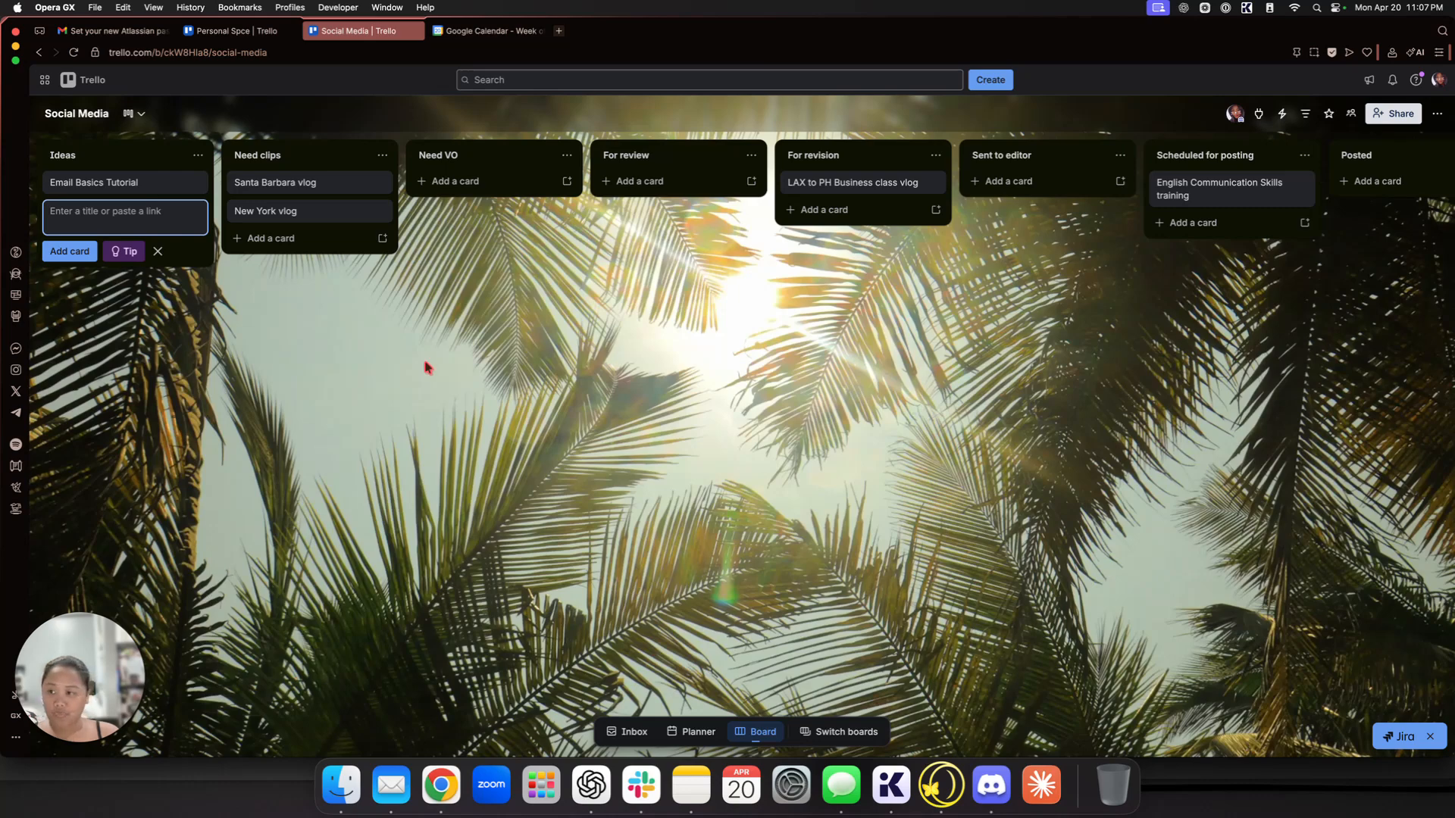
{"action": "type", "text": "Google Doc"}
{"action": "key", "text": "Return"}
{"action": "type", "text": "Goog"}
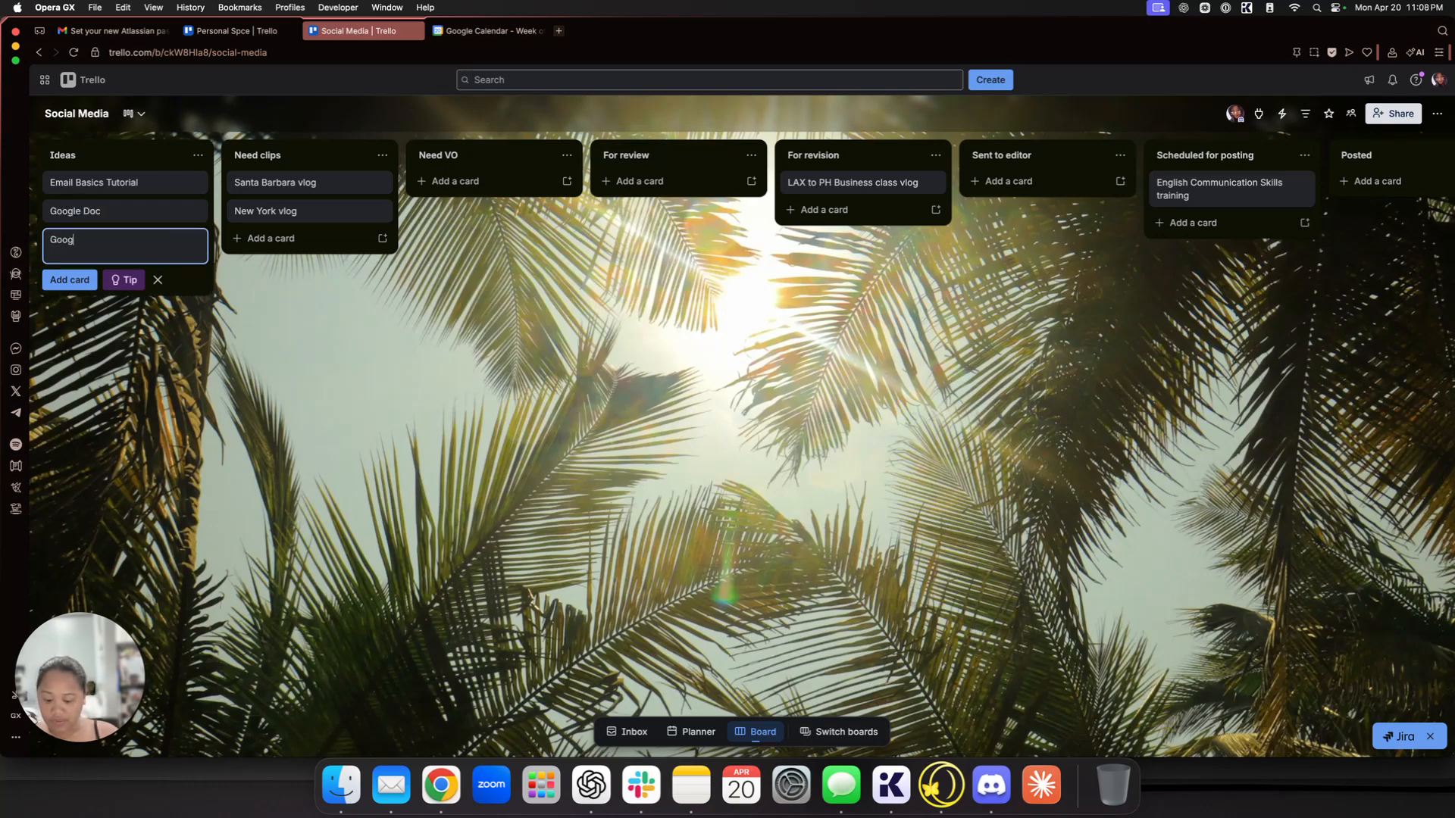
{"action": "type", "text": "le Sheets"}
{"action": "key", "text": "Return"}
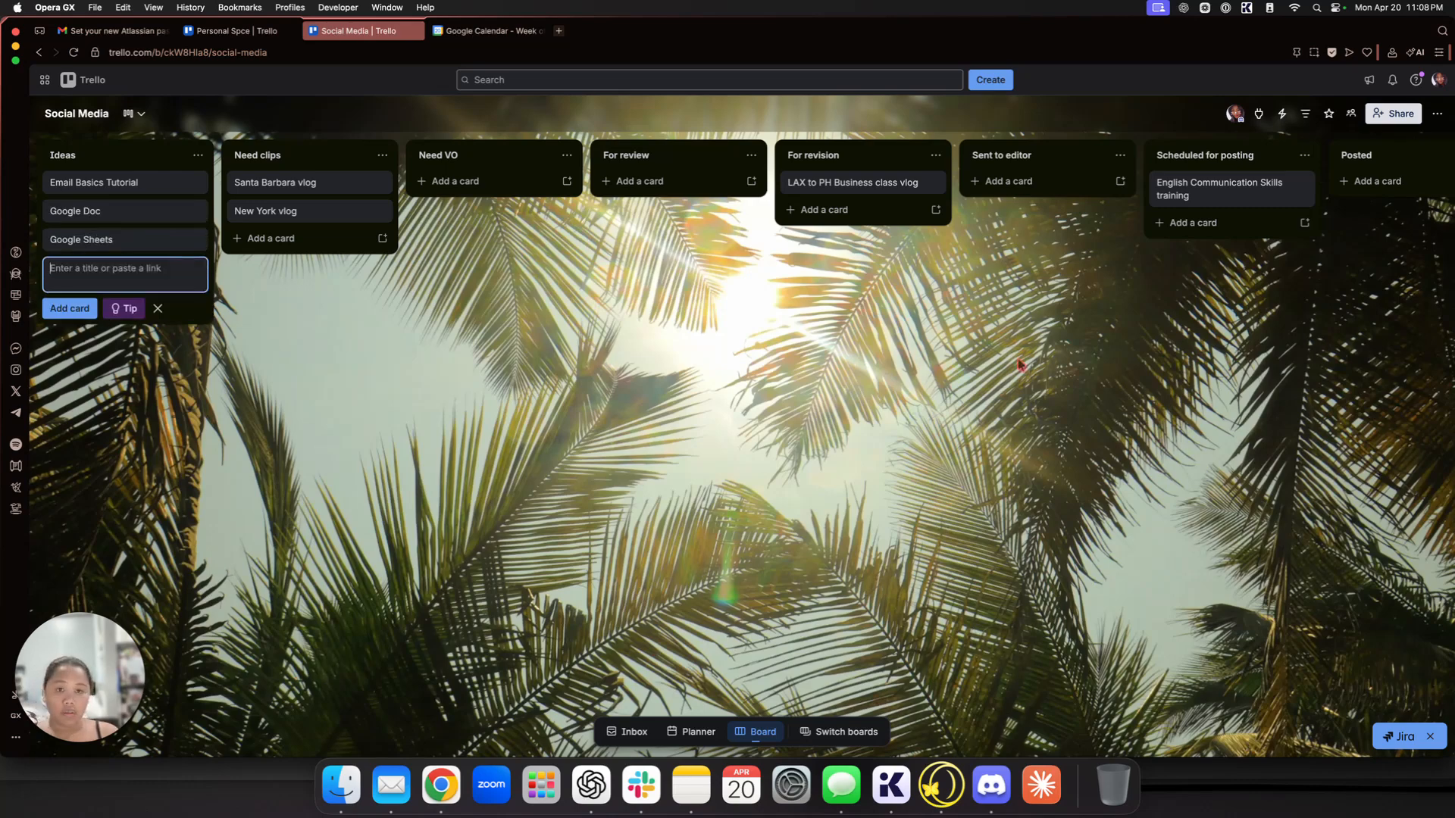
{"action": "scroll", "coordinate": [1243, 216], "scroll_direction": "right", "scroll_amount": 1}
{"action": "scroll", "coordinate": [1243, 215], "scroll_direction": "right", "scroll_amount": 5}
Step: Create a new list named 'Need tutorial'
{"action": "left_click", "coordinate": [1322, 155]}
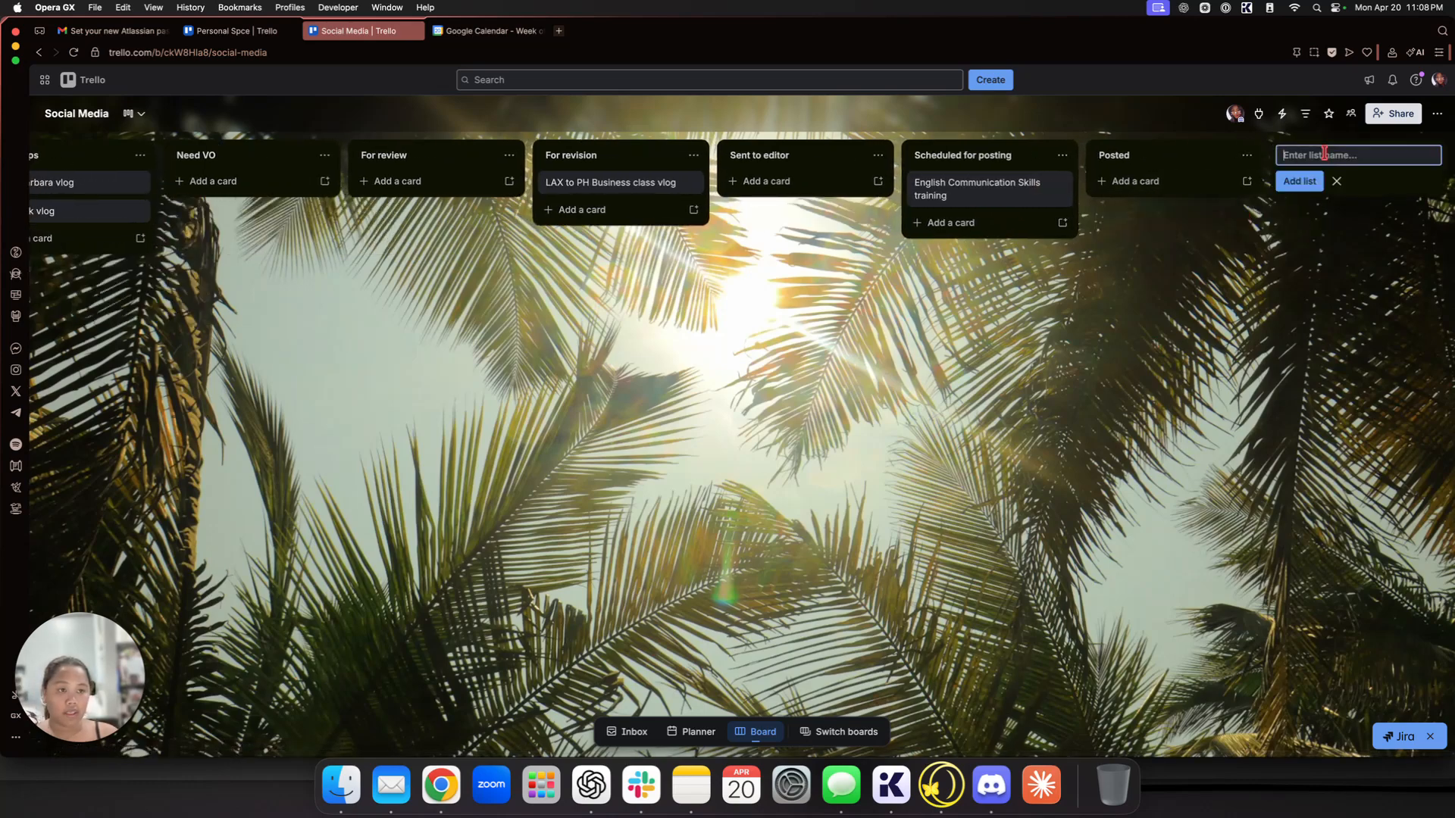
{"action": "type", "text": "Need"}
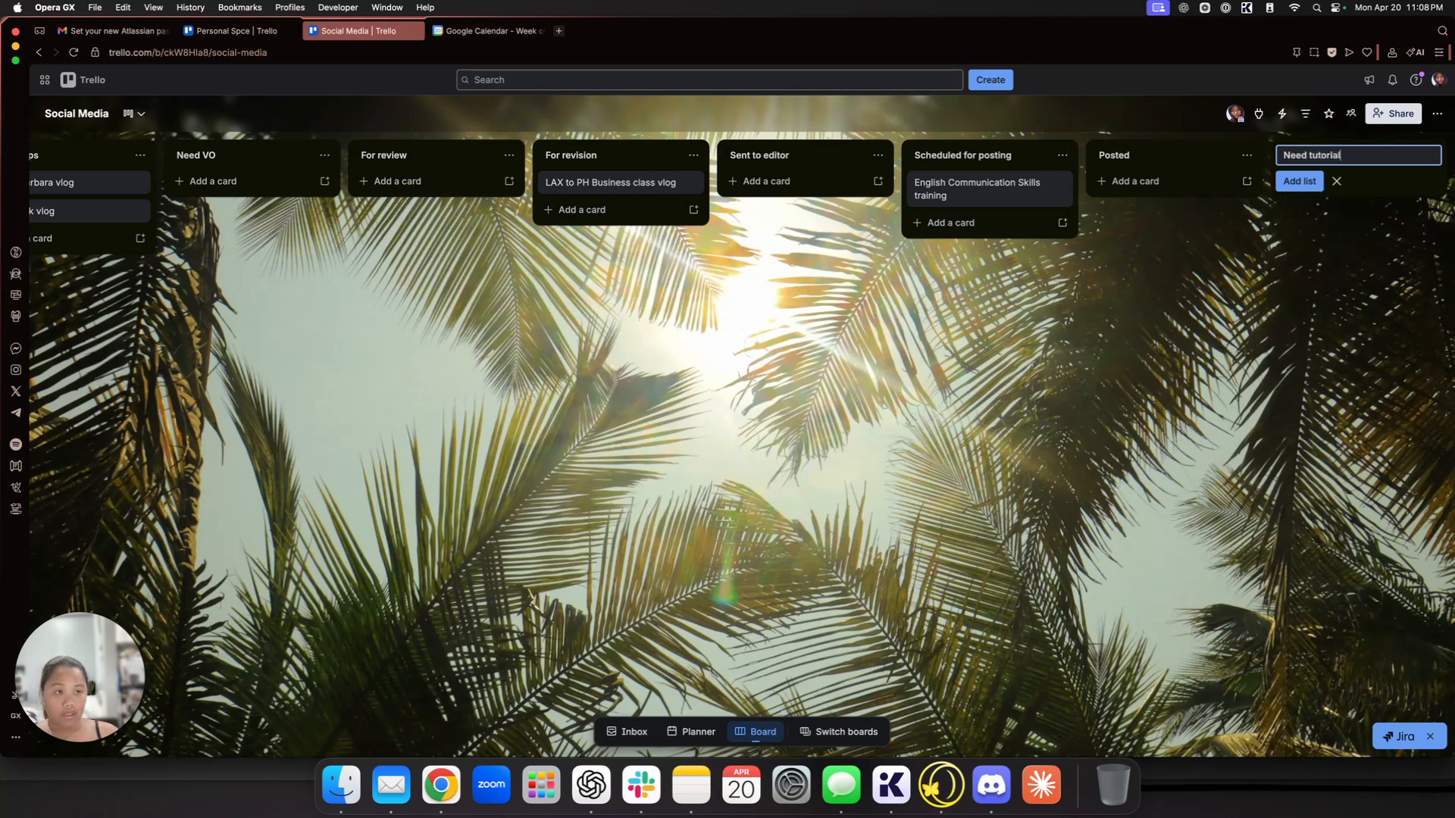
{"action": "type", "text": " tutorial"}
{"action": "key", "text": "Return"}
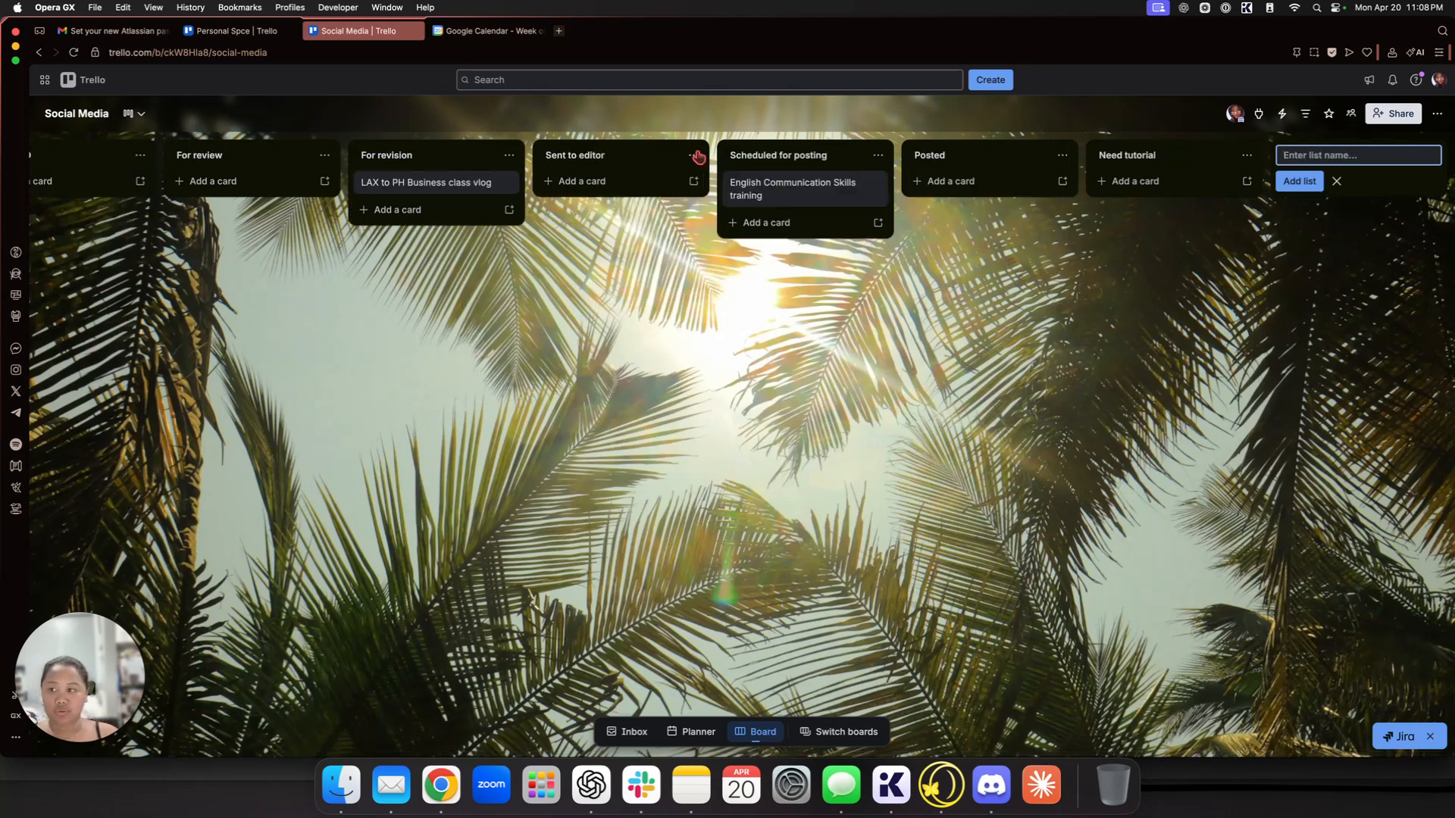
{"action": "key", "text": "Escape"}
Step: Place Need tutorial between Ideas and Need clips and move Google Sheets into it
{"action": "left_click_drag", "start_coordinate": [1157, 159], "coordinate": [447, 206]}
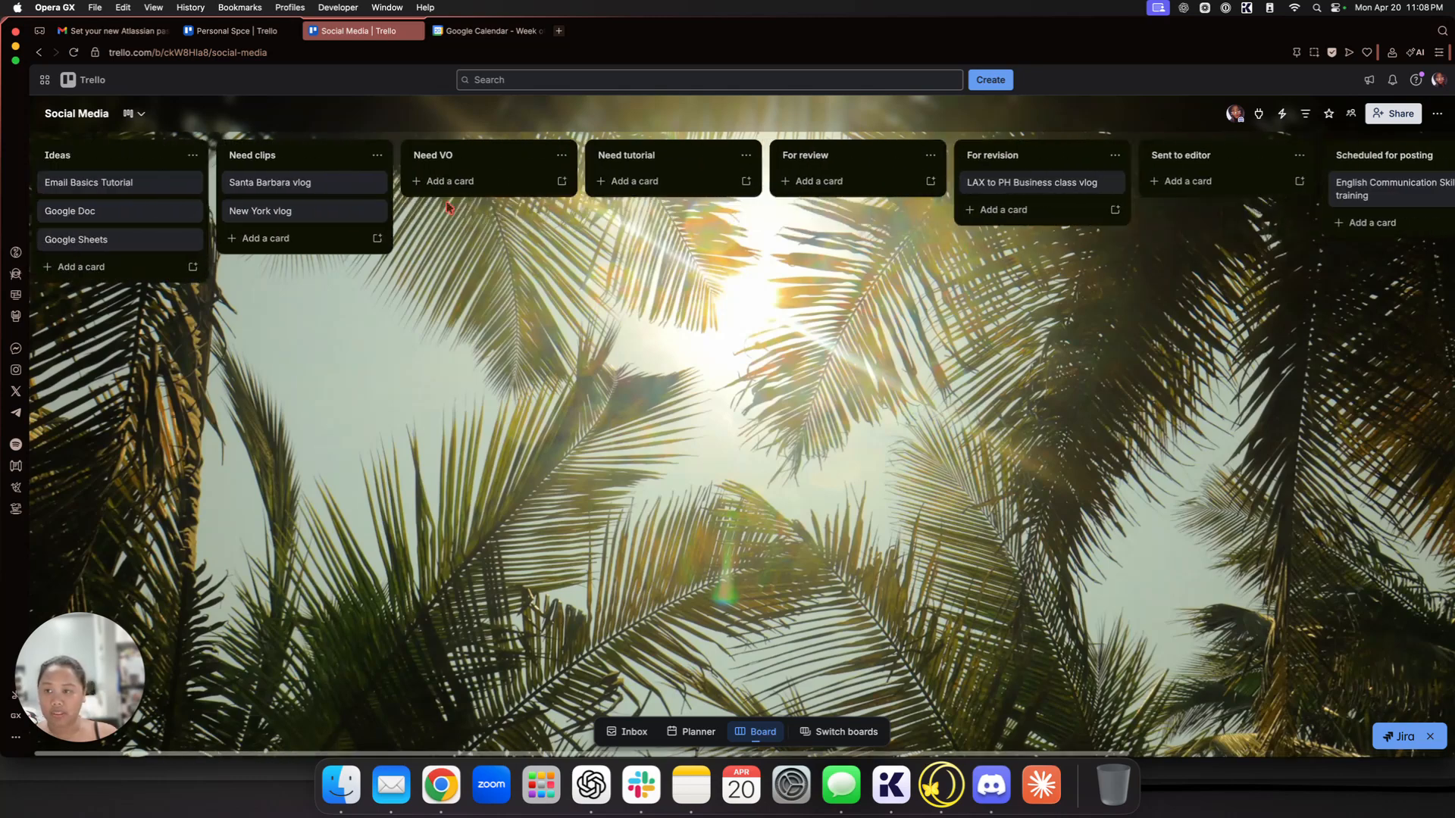
{"action": "left_click_drag", "start_coordinate": [656, 165], "coordinate": [303, 163]}
{"action": "left_click_drag", "start_coordinate": [110, 183], "coordinate": [244, 201]}
{"action": "left_click_drag", "start_coordinate": [98, 194], "coordinate": [265, 250]}
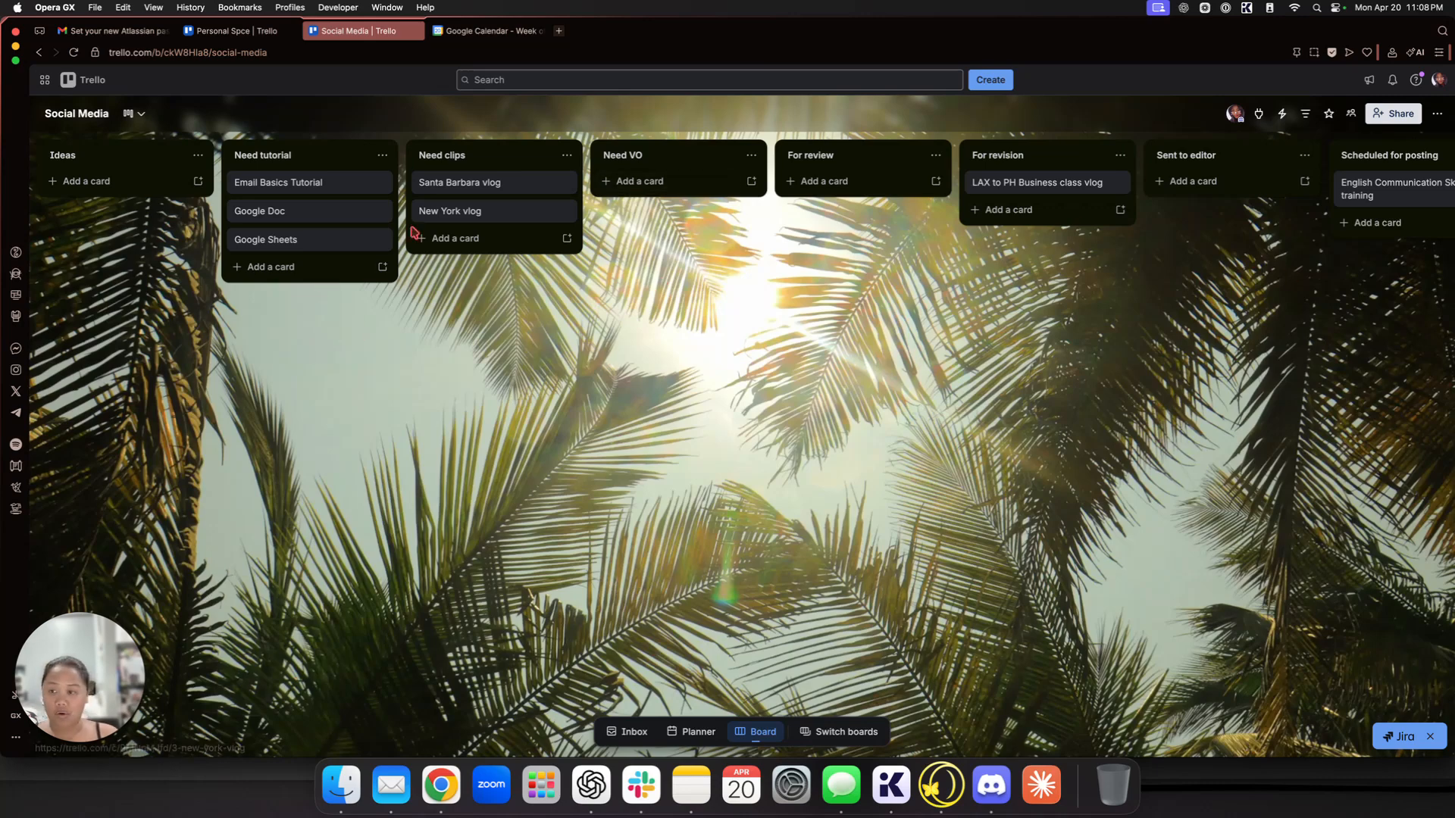
Step: Add Clickup, Trello, Asana and Monday.com cards to the Need tutorial list
{"action": "left_click", "coordinate": [292, 266]}
{"action": "type", "text": "Click"}
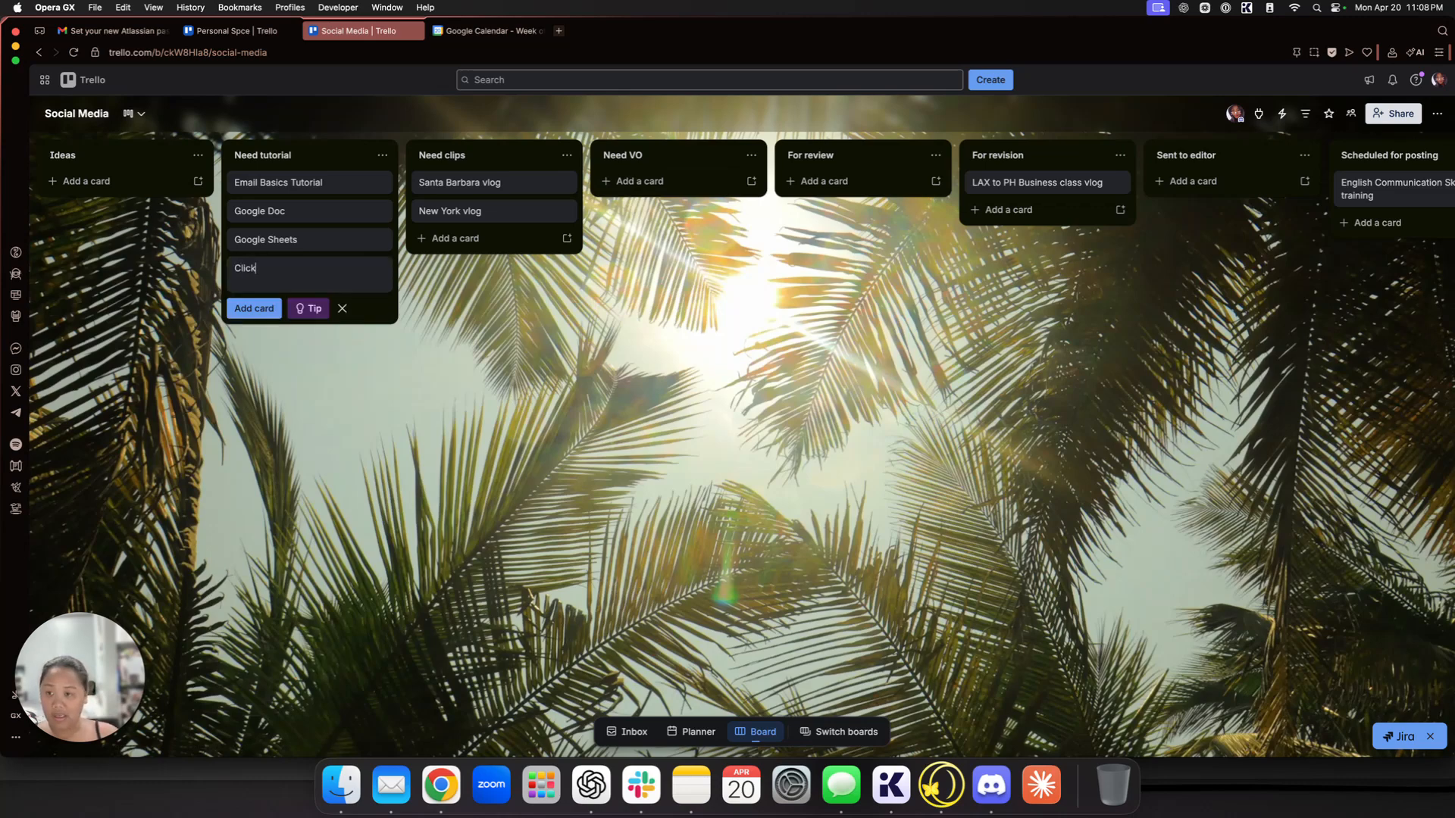
{"action": "type", "text": "up"}
{"action": "key", "text": "Return"}
{"action": "type", "text": "Trello"}
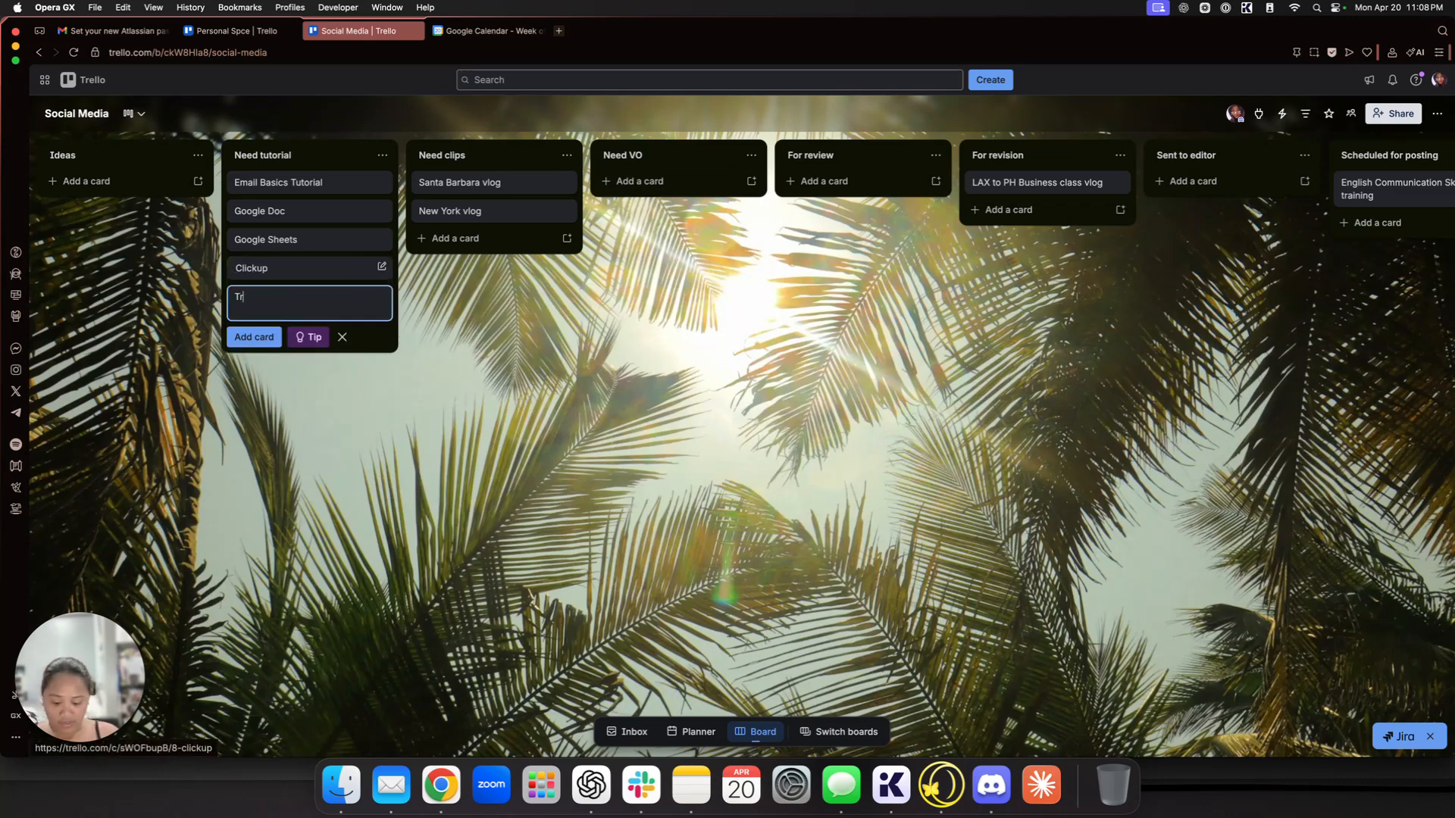
{"action": "key", "text": "Return"}
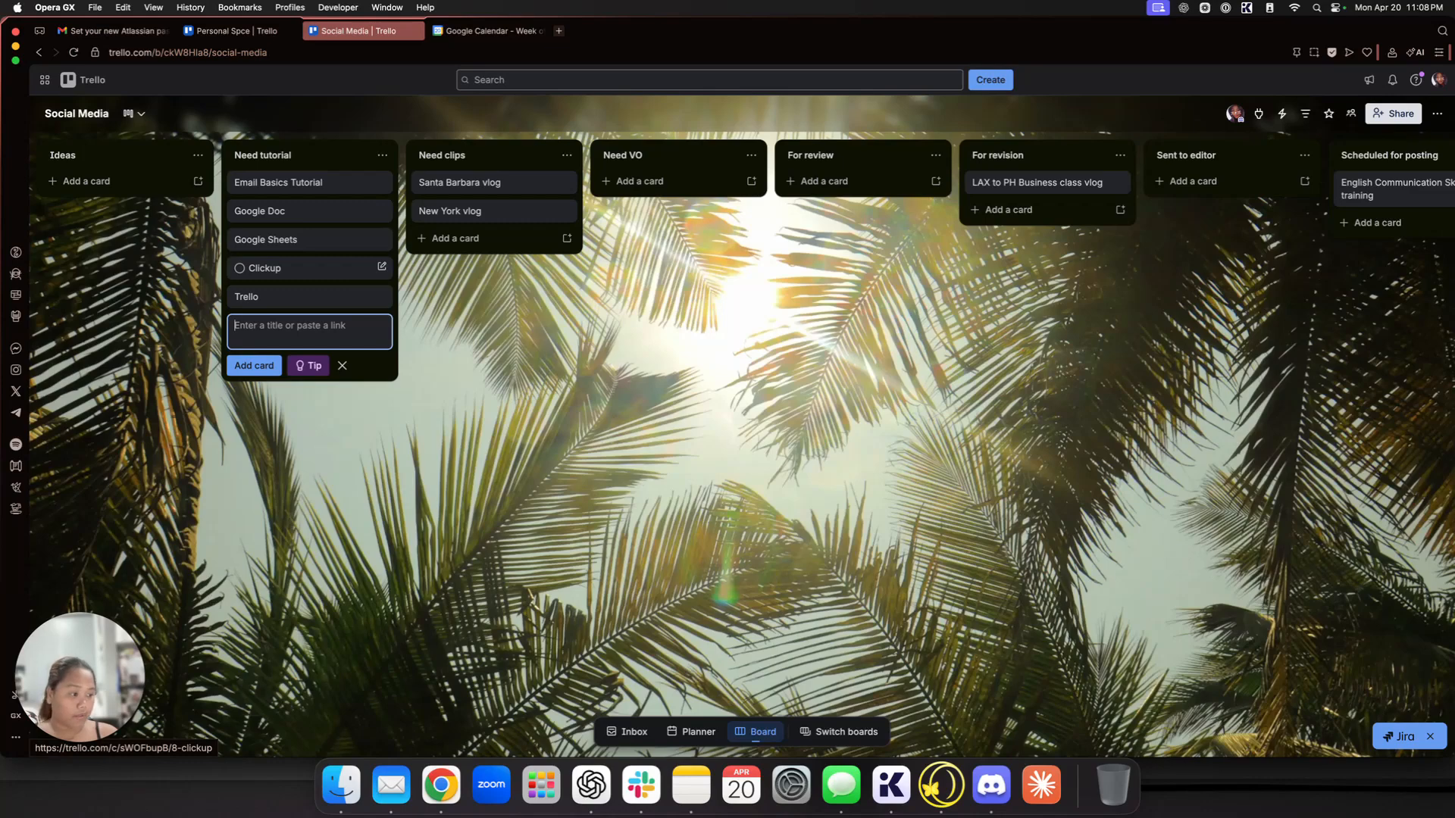
{"action": "type", "text": "Asana"}
{"action": "key", "text": "Return"}
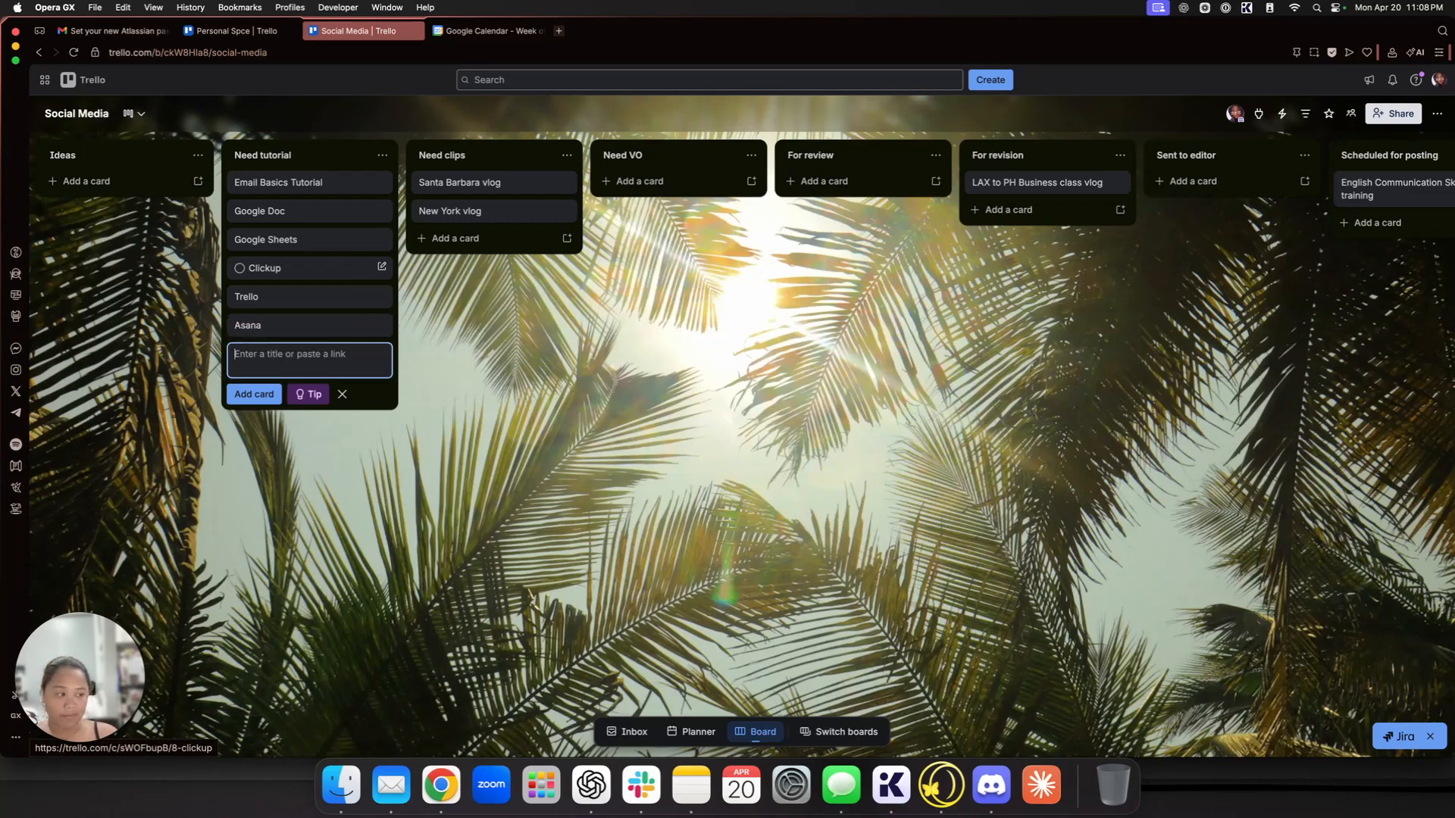
{"action": "type", "text": "Monday.co"}
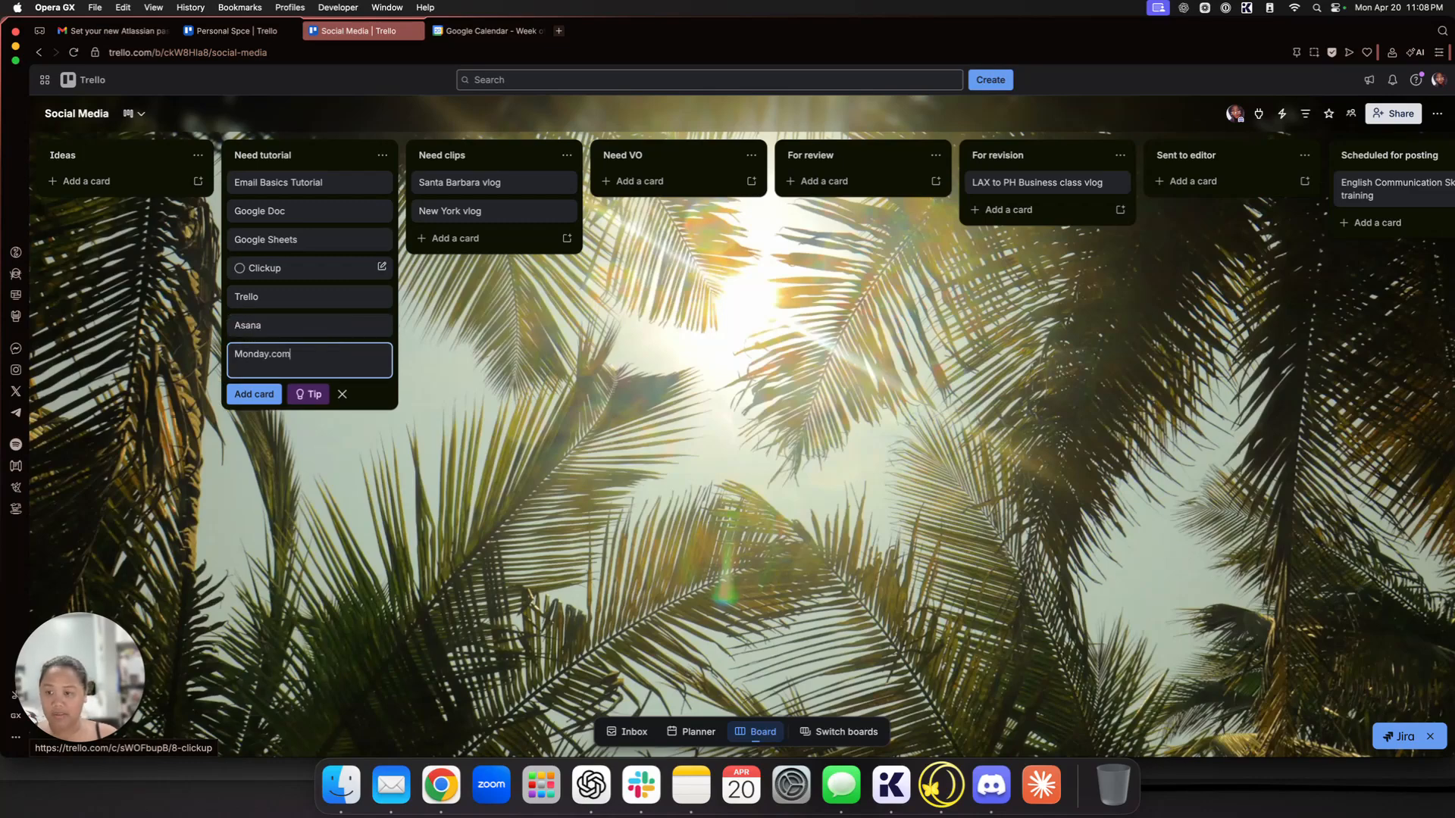
{"action": "type", "text": "m"}
{"action": "key", "text": "Return"}
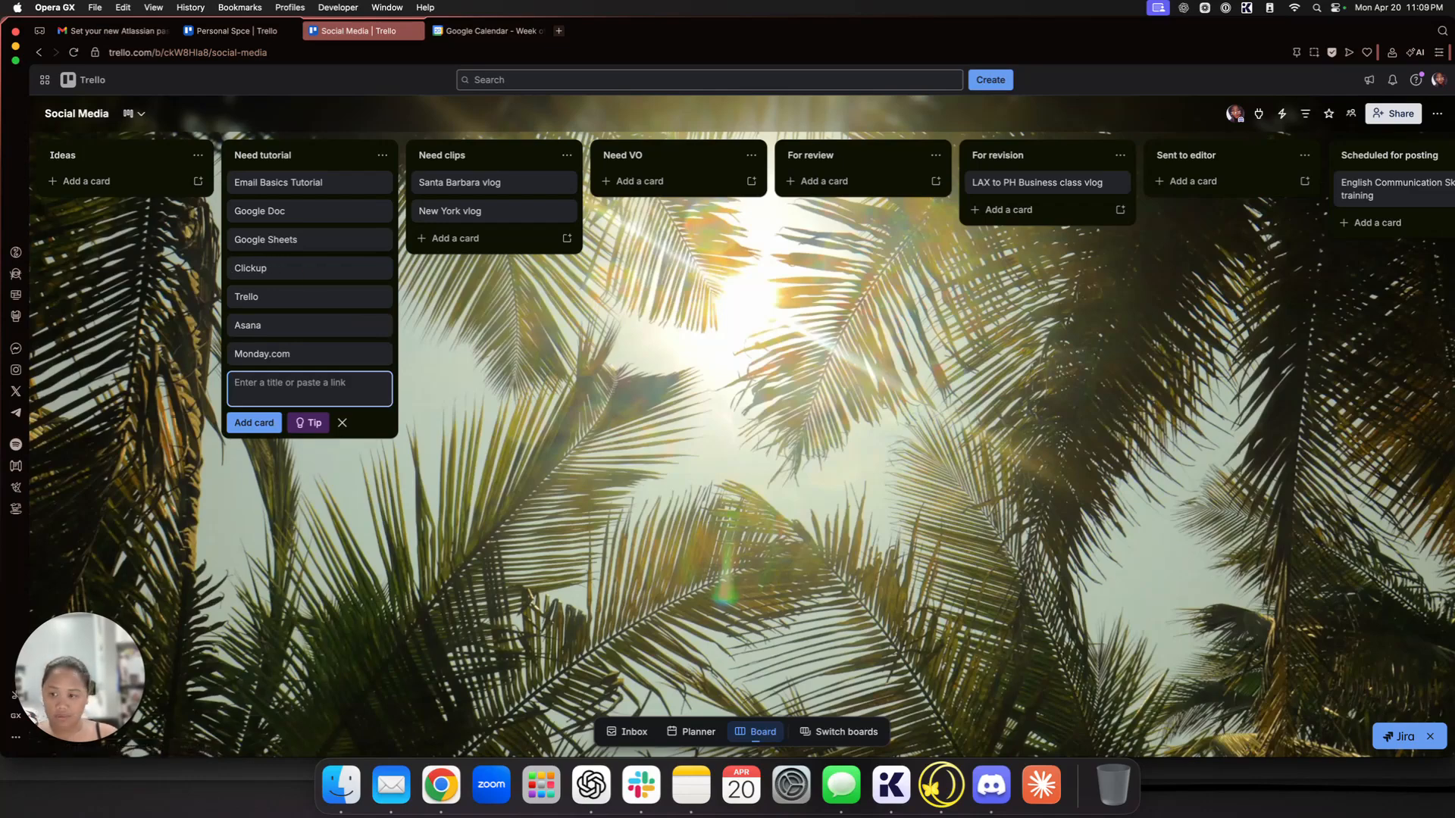
Step: Add a File Storage card and rename it to 'Google Drive'
{"action": "type", "text": "File Stora"}
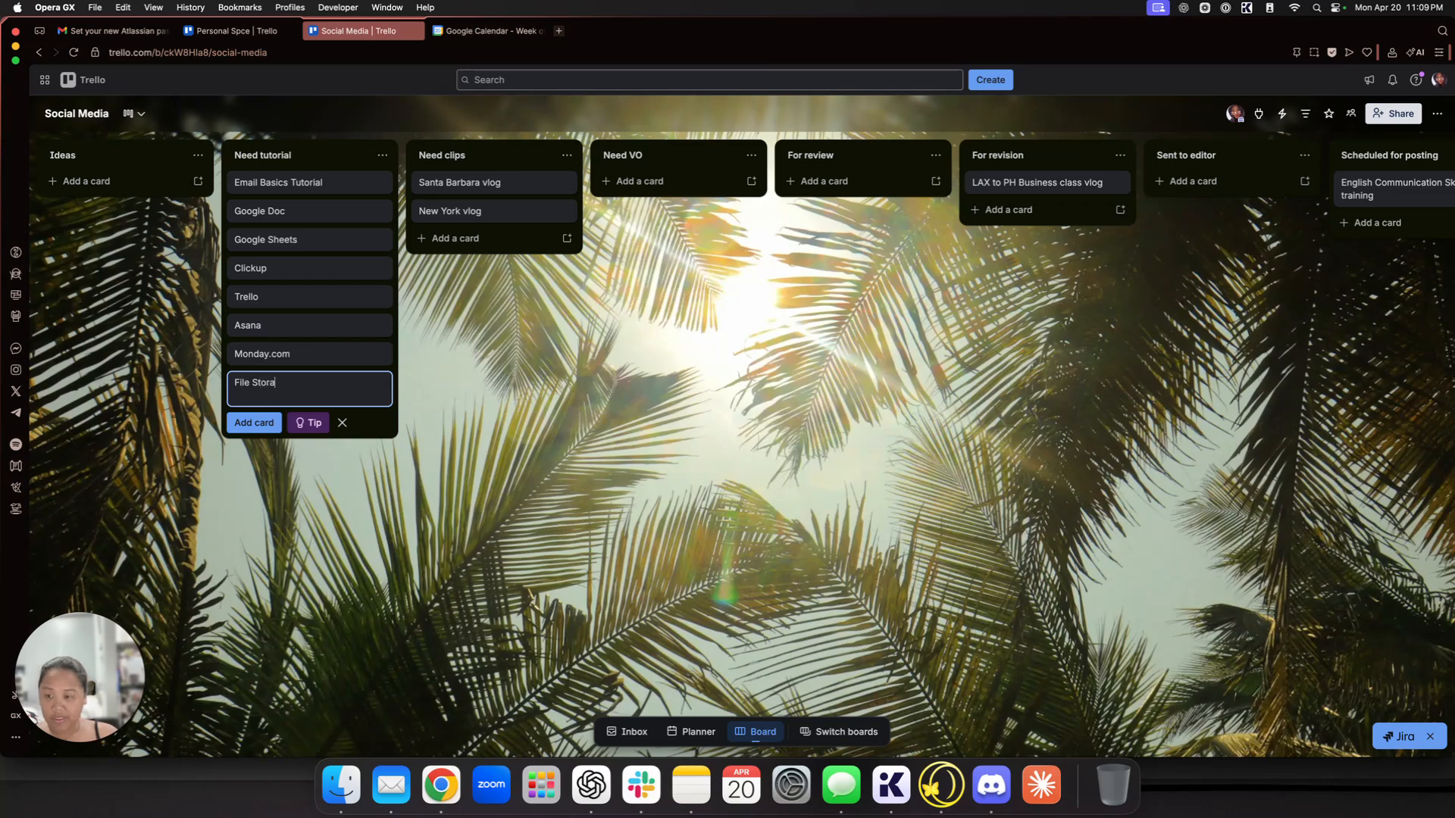
{"action": "type", "text": "ge"}
{"action": "key", "text": "Return"}
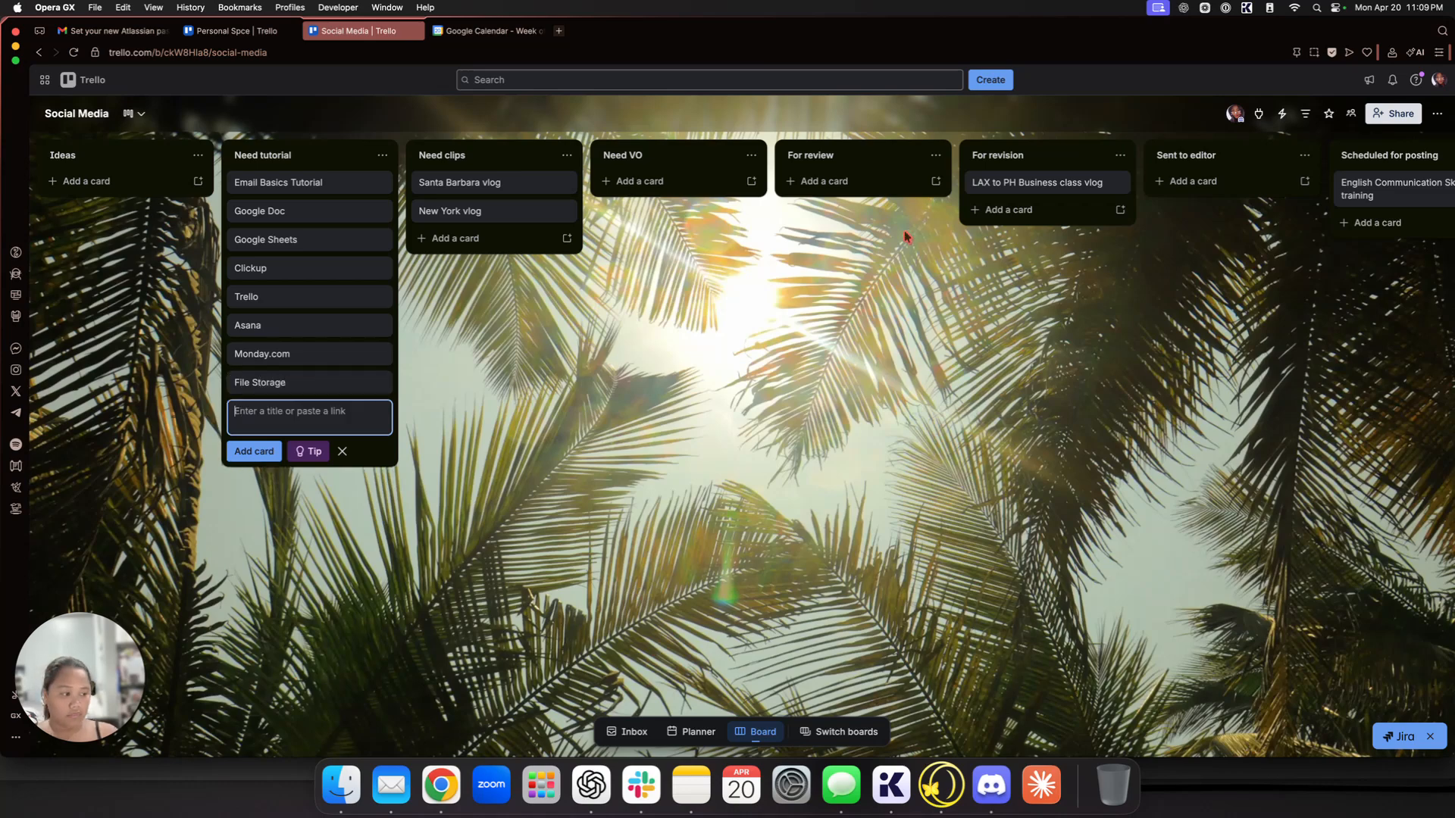
{"action": "left_click", "coordinate": [276, 383]}
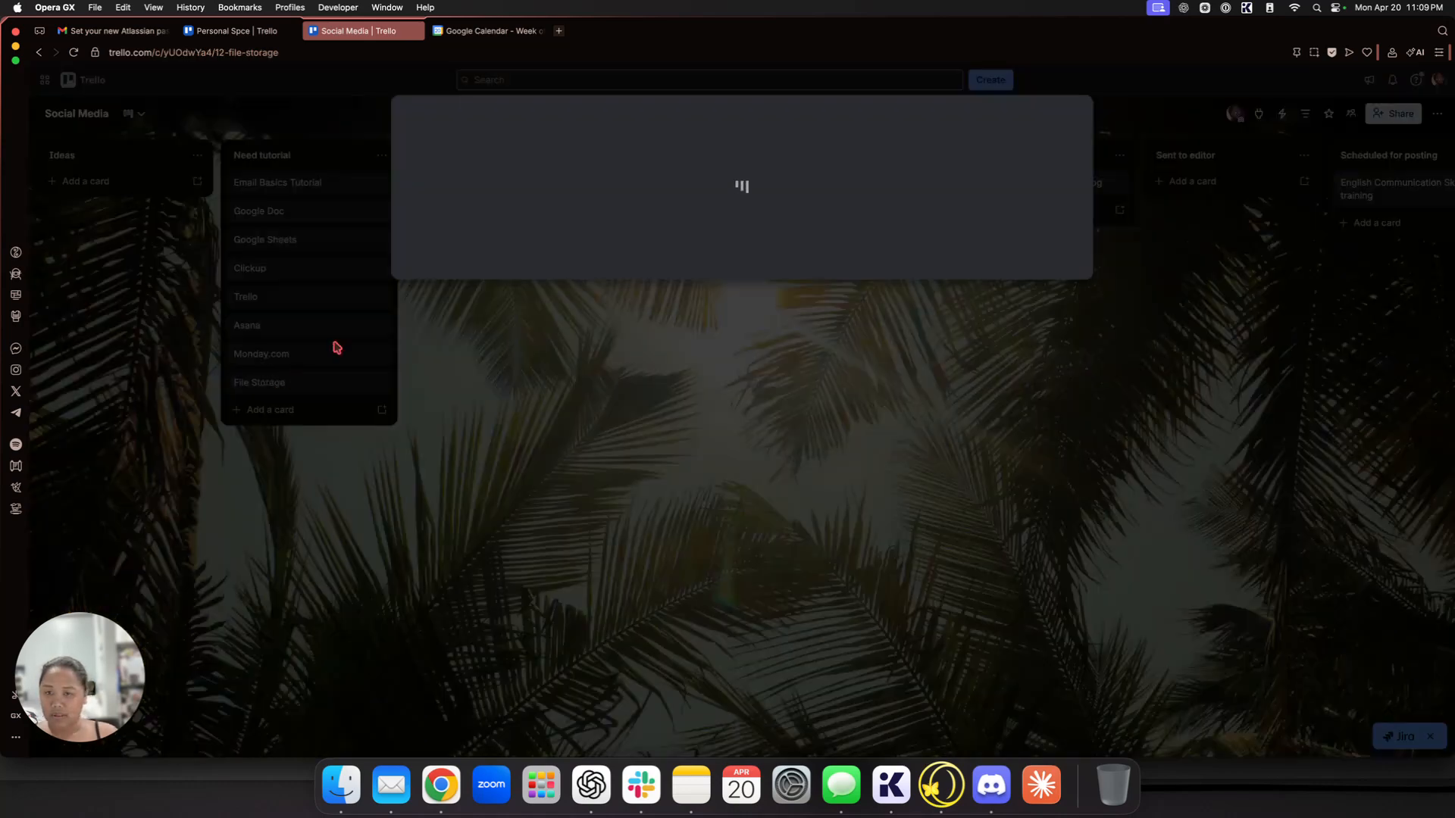
{"action": "left_click_drag", "start_coordinate": [542, 158], "coordinate": [409, 155]}
{"action": "type", "text": "G"}
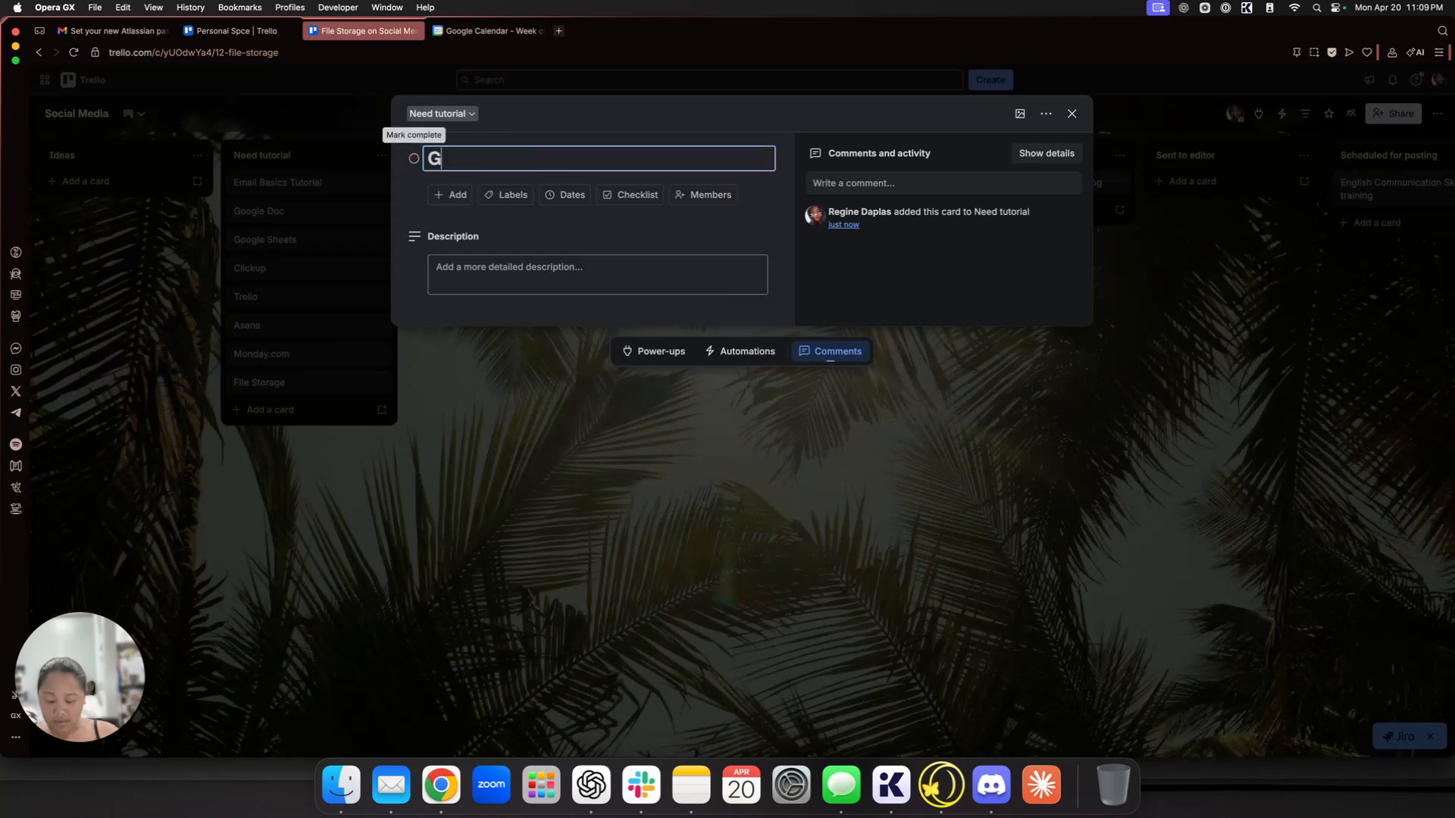
{"action": "type", "text": "oogle Drive"}
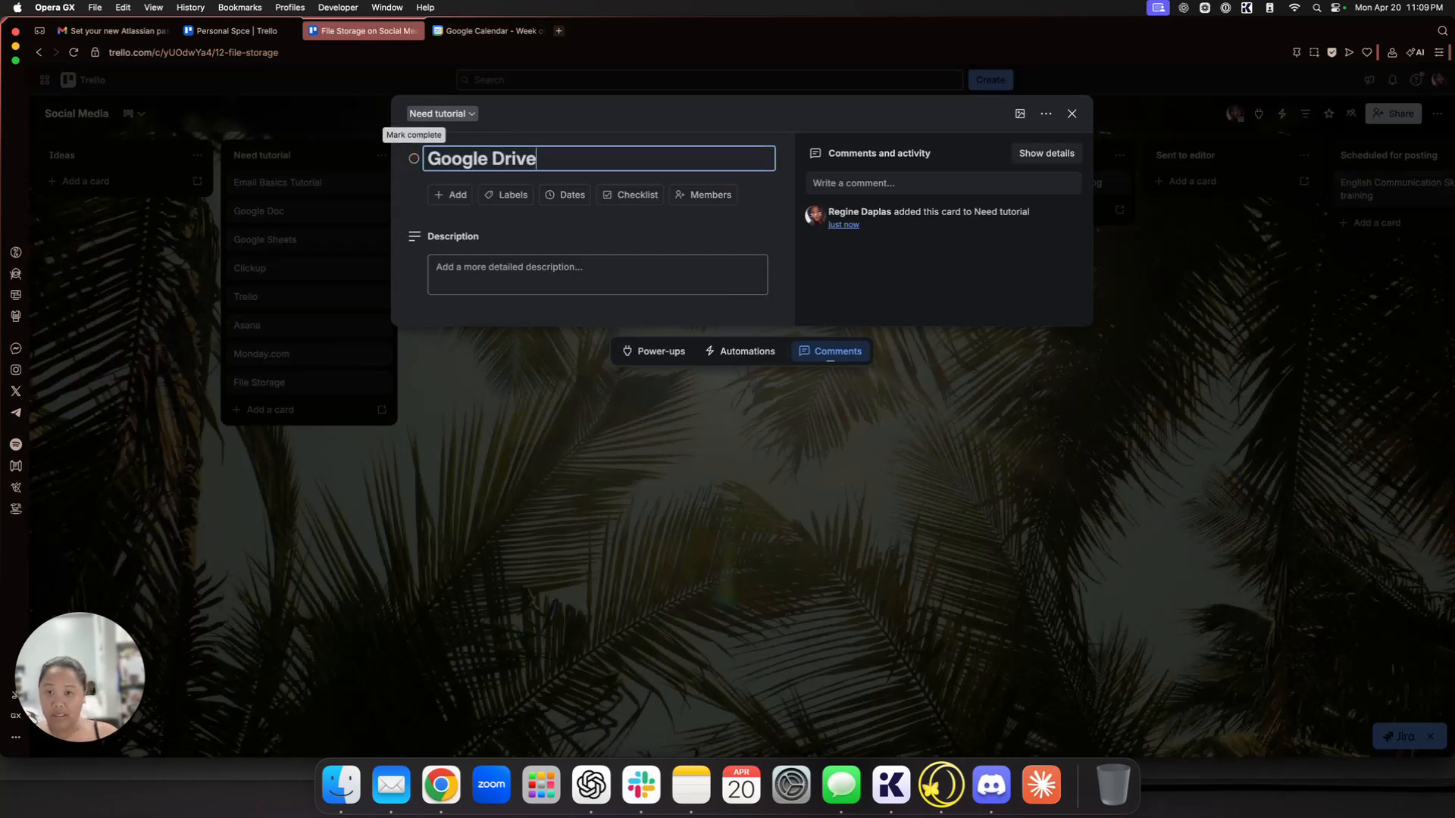
{"action": "key", "text": "Return"}
{"action": "left_click", "coordinate": [521, 402]}
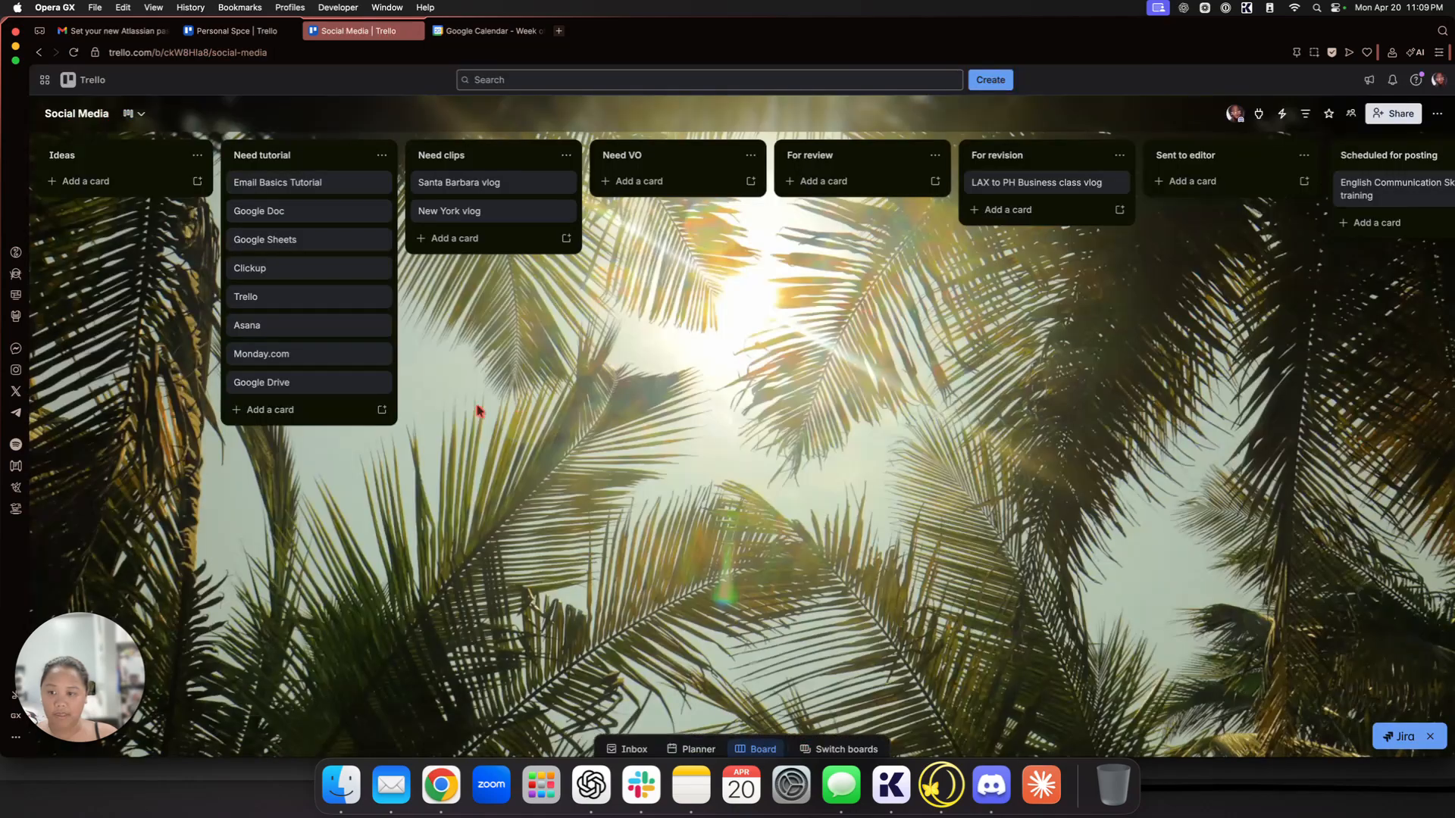
Step: Add Dropbox, Slack, Discord, Teams (???), Zoom and Meet cards to Need tutorial
{"action": "left_click", "coordinate": [292, 409]}
{"action": "type", "text": "Dropbox"}
{"action": "key", "text": "Return"}
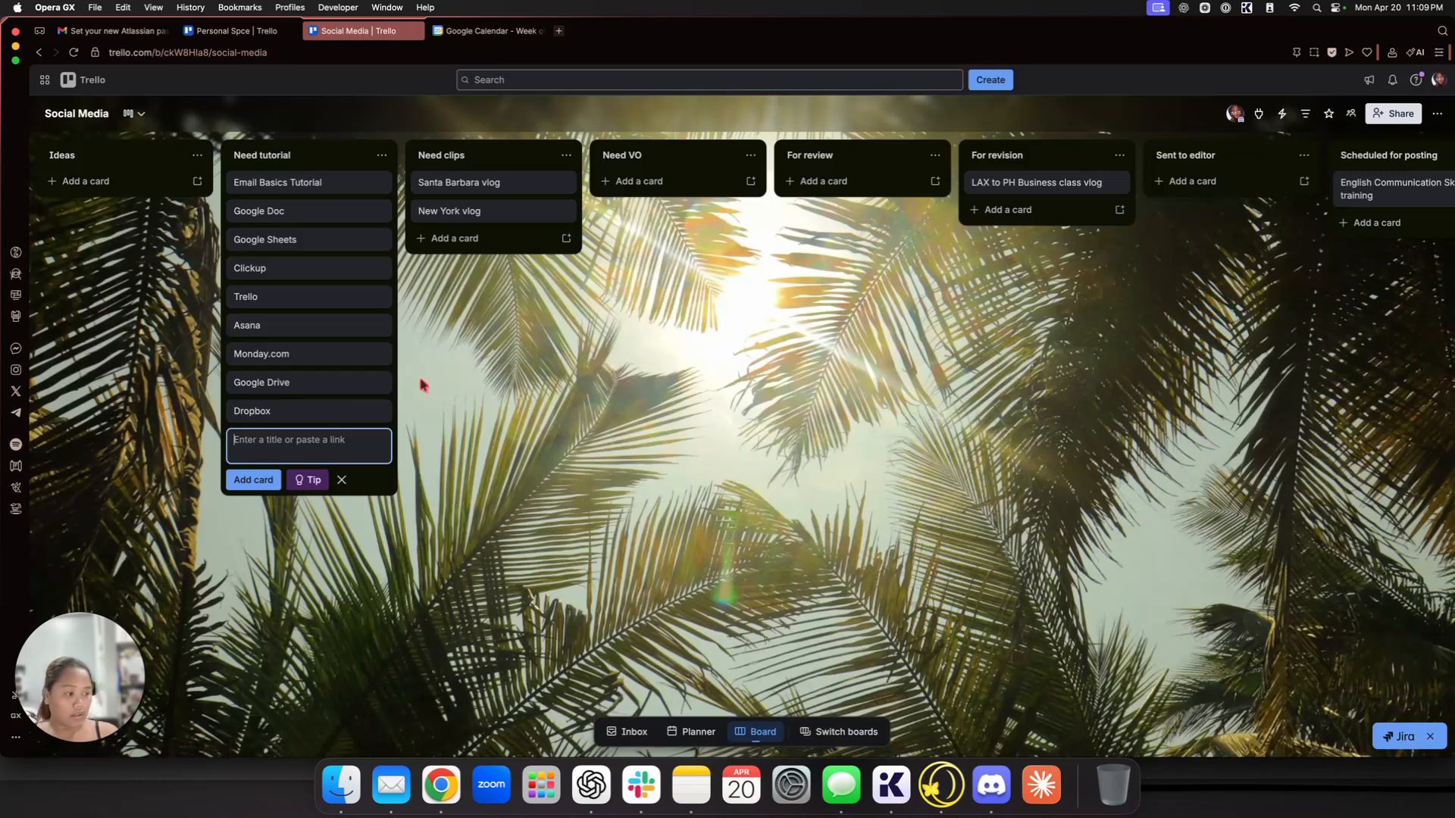
{"action": "type", "text": "Slack"}
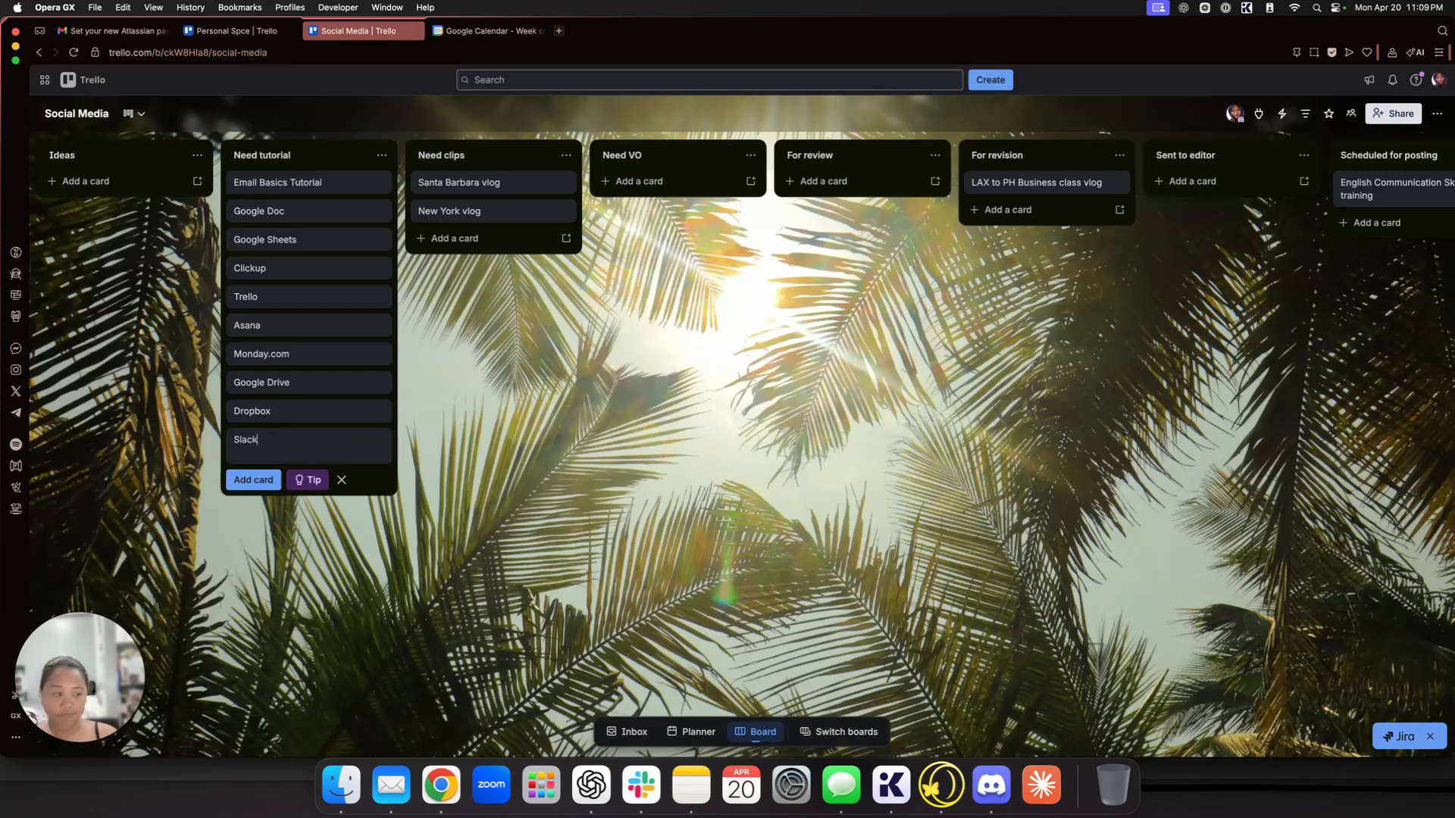
{"action": "key", "text": "Return"}
{"action": "type", "text": "Discord"}
{"action": "key", "text": "Return"}
{"action": "type", "text": "Teams"}
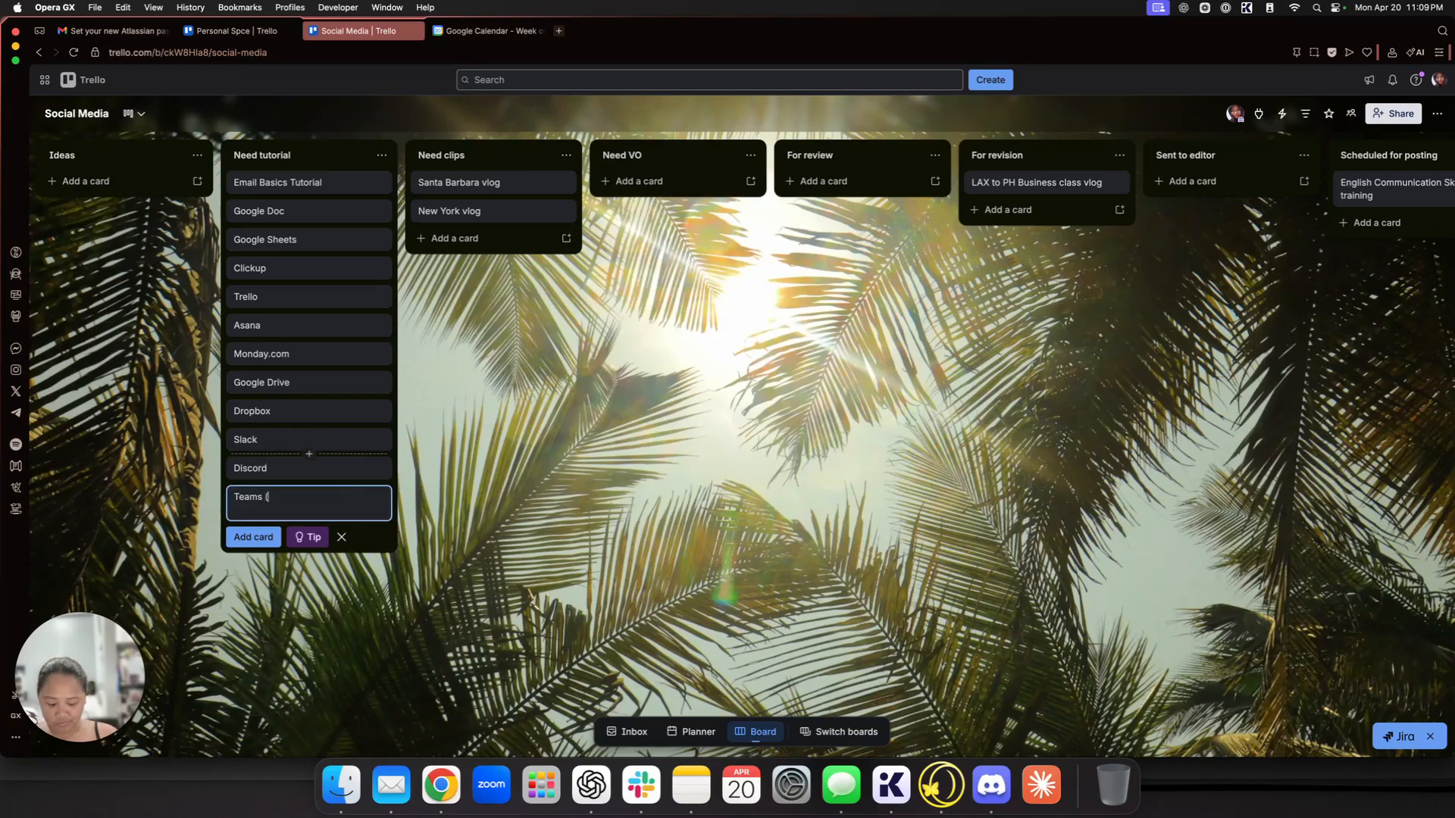
{"action": "type", "text": " (???)"}
{"action": "key", "text": "Return"}
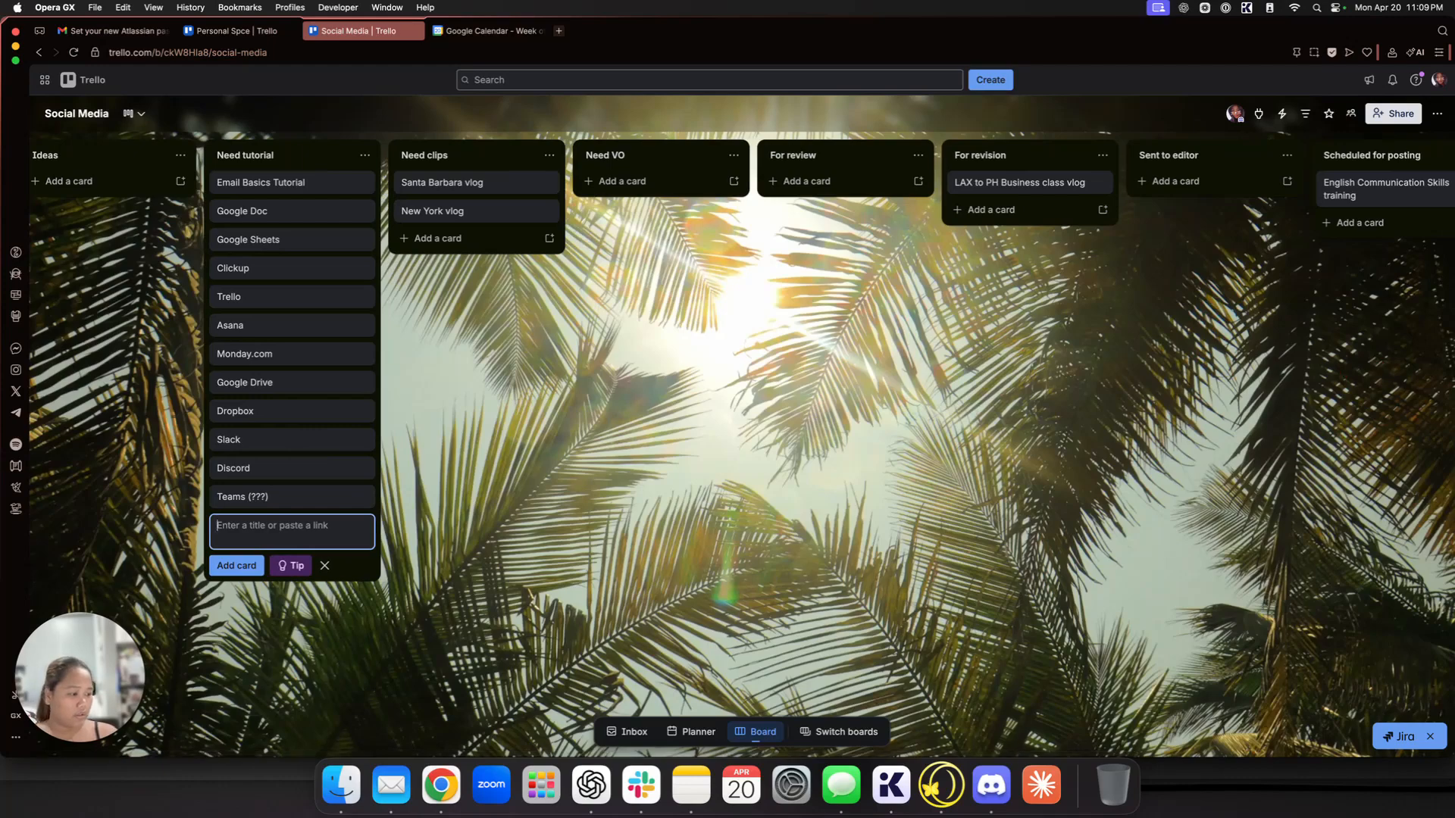
{"action": "type", "text": "Zoom"}
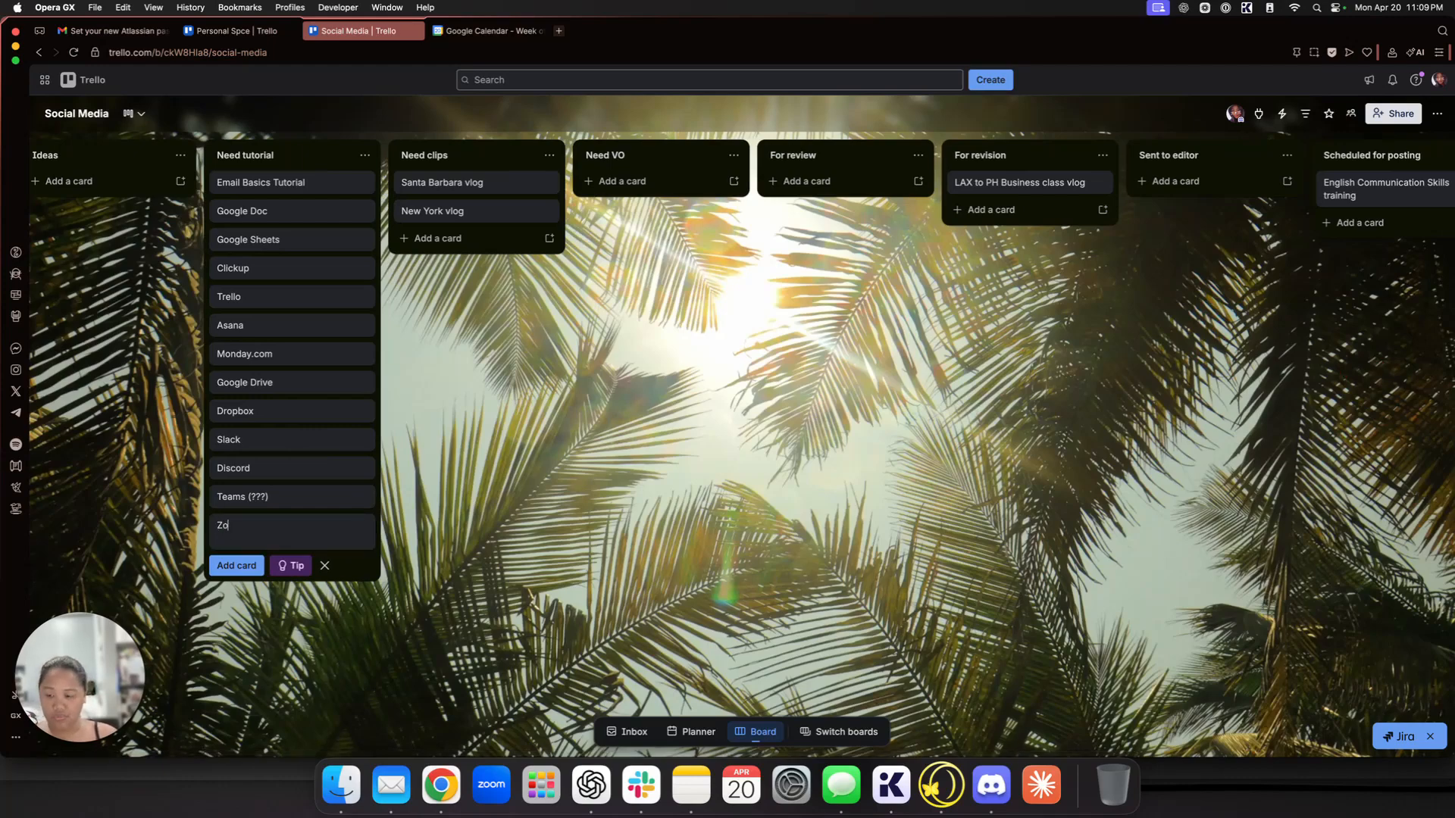
{"action": "key", "text": "Return"}
{"action": "type", "text": "Meet"}
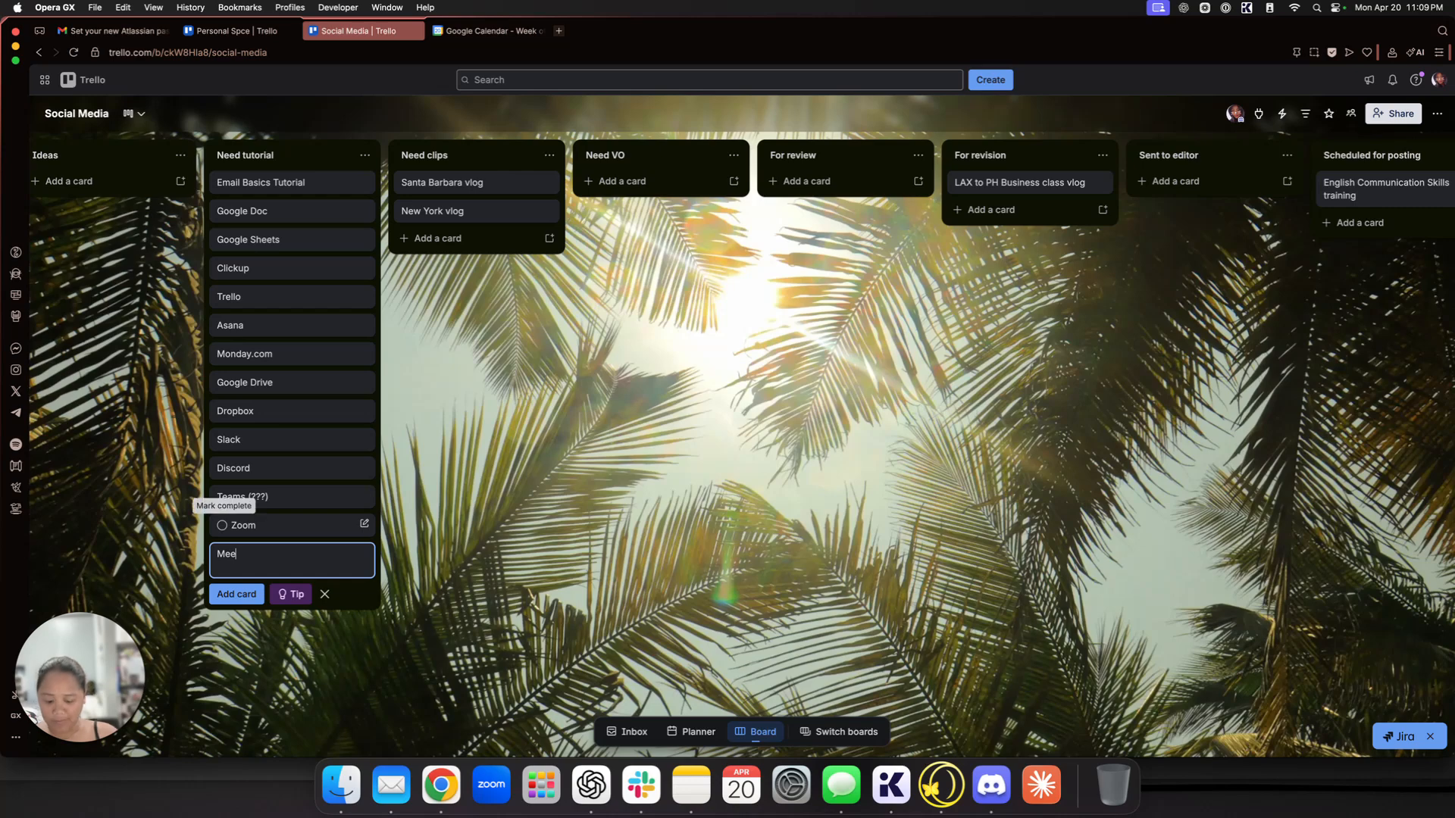
{"action": "key", "text": "Return"}
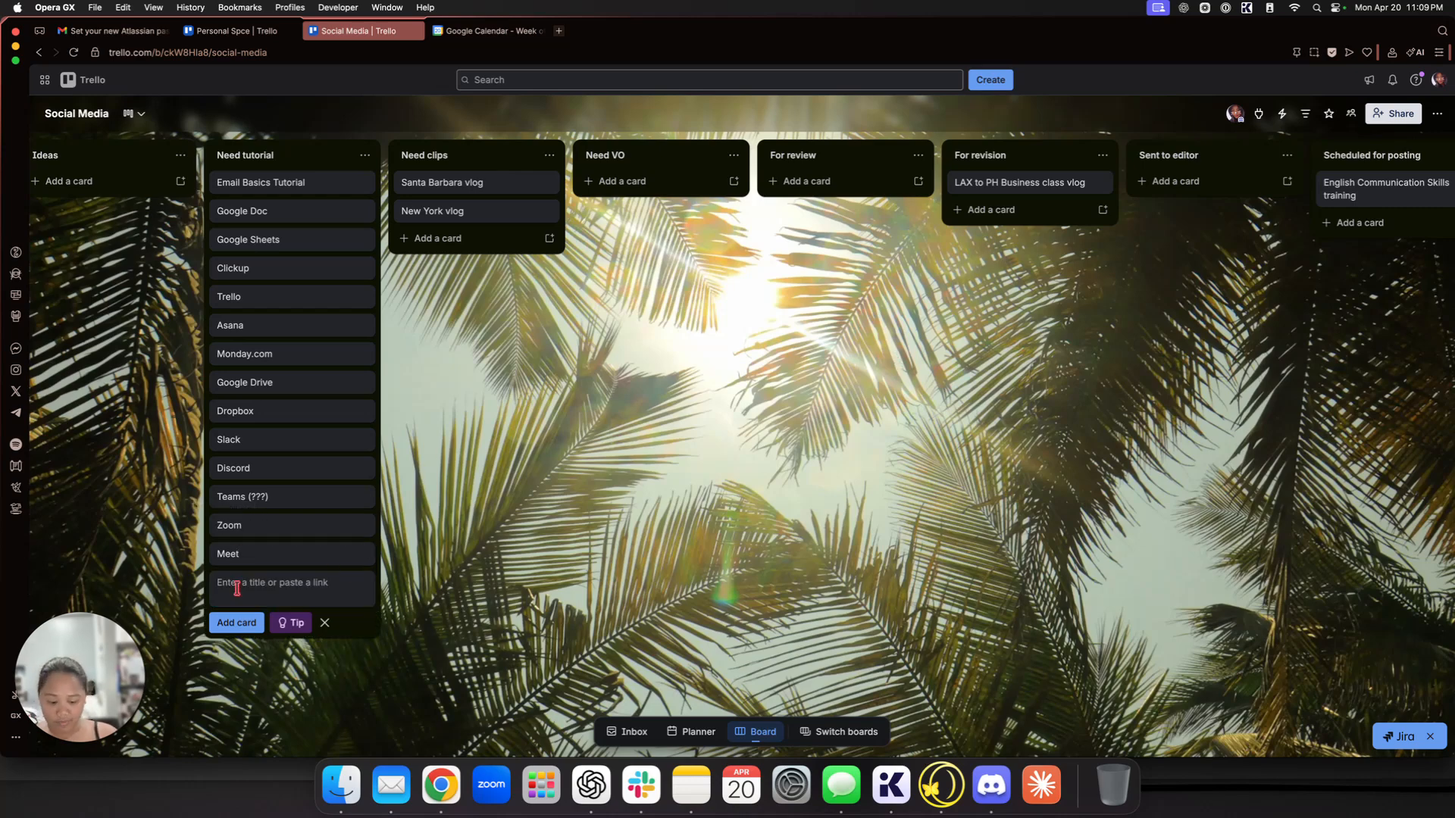
Step: Add Lastpass, 1password, Canva, Gmail and Outlook (??) cards, then stop adding cards
{"action": "type", "text": "Lastpass"}
{"action": "key", "text": "Return"}
{"action": "type", "text": "1password"}
{"action": "key", "text": "Return"}
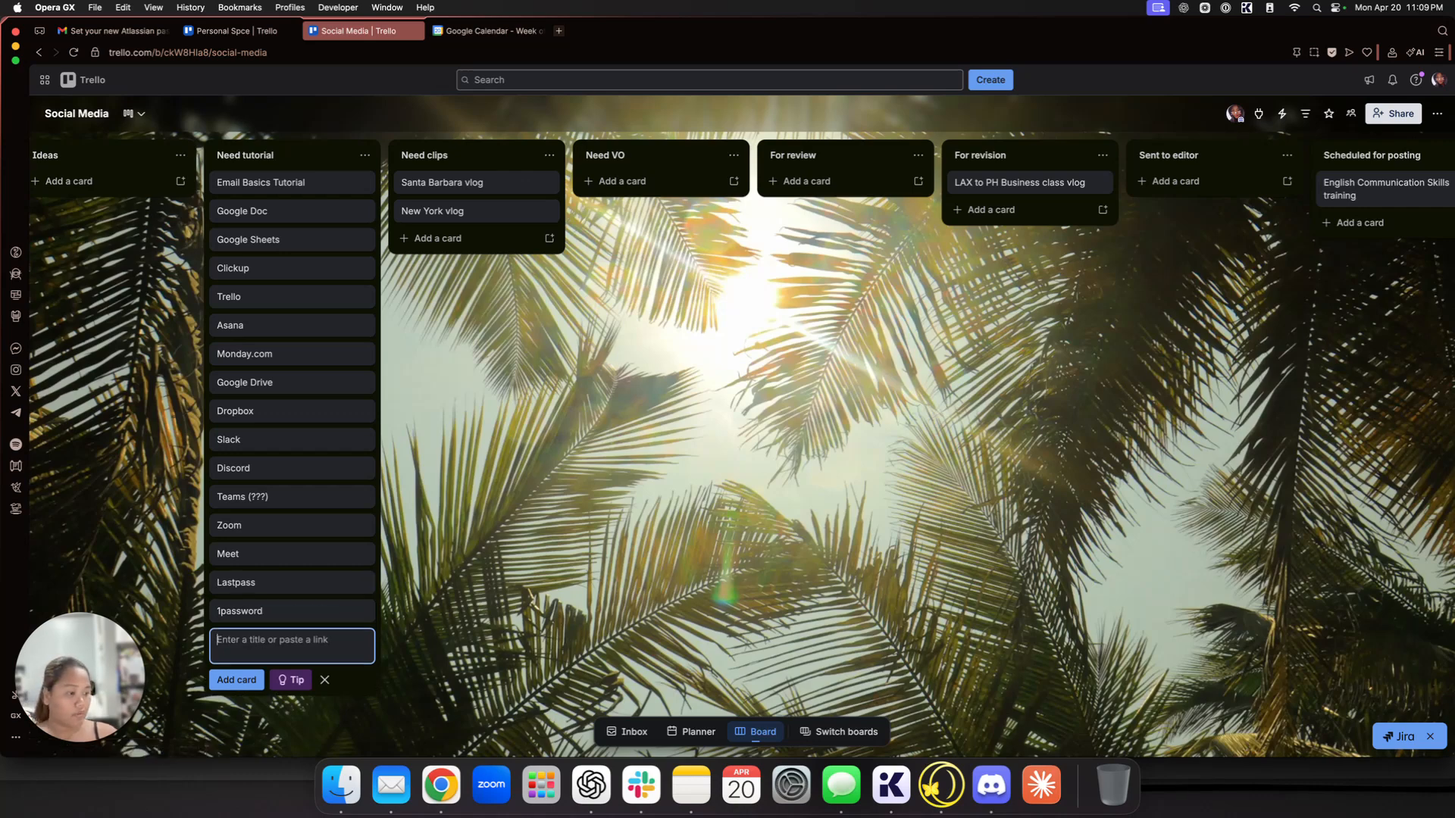
{"action": "type", "text": "Canva"}
{"action": "key", "text": "Return"}
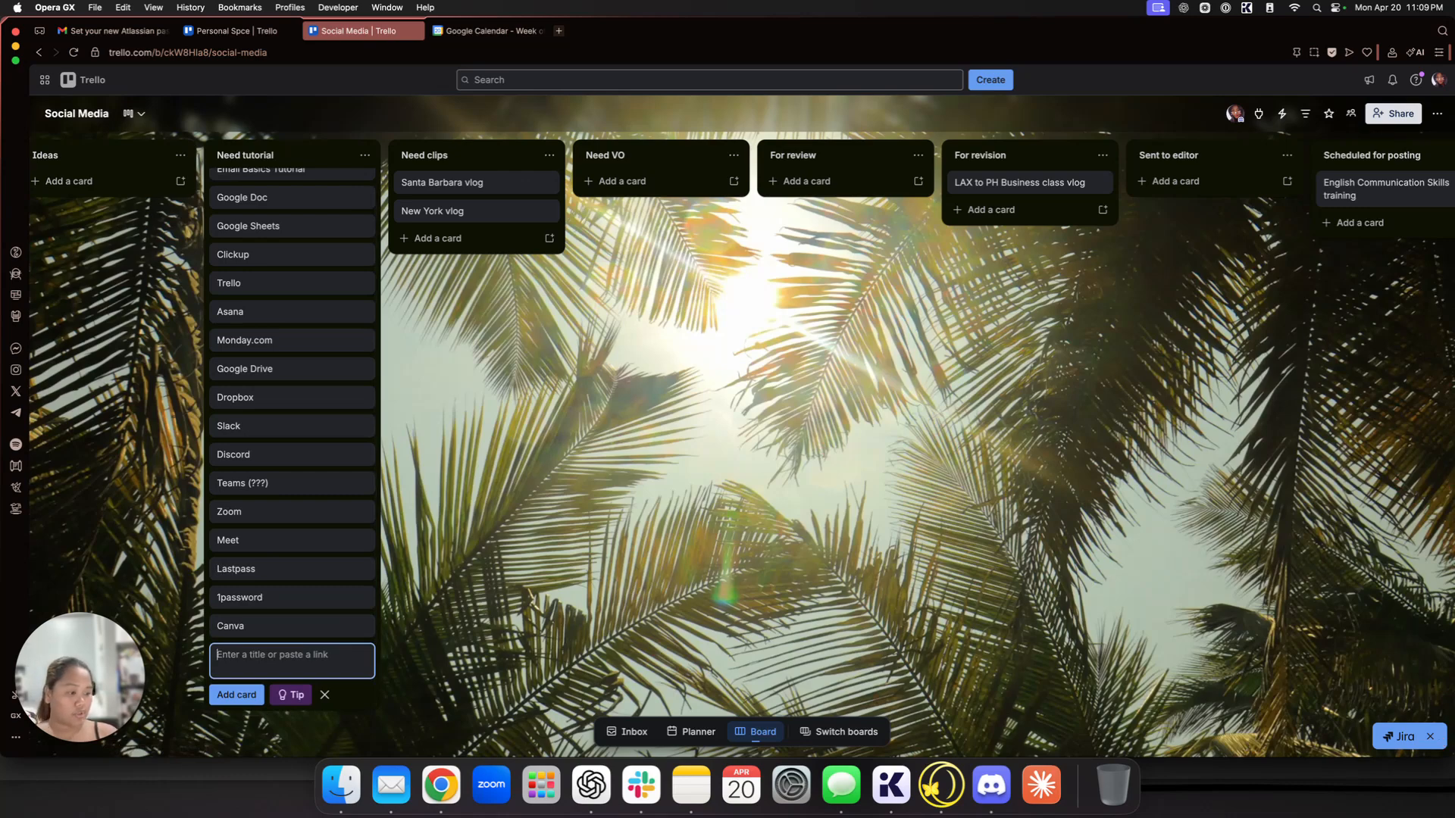
{"action": "type", "text": "Gmail"}
{"action": "key", "text": "Return"}
{"action": "type", "text": "Outlook (??"}
{"action": "key", "text": "Return"}
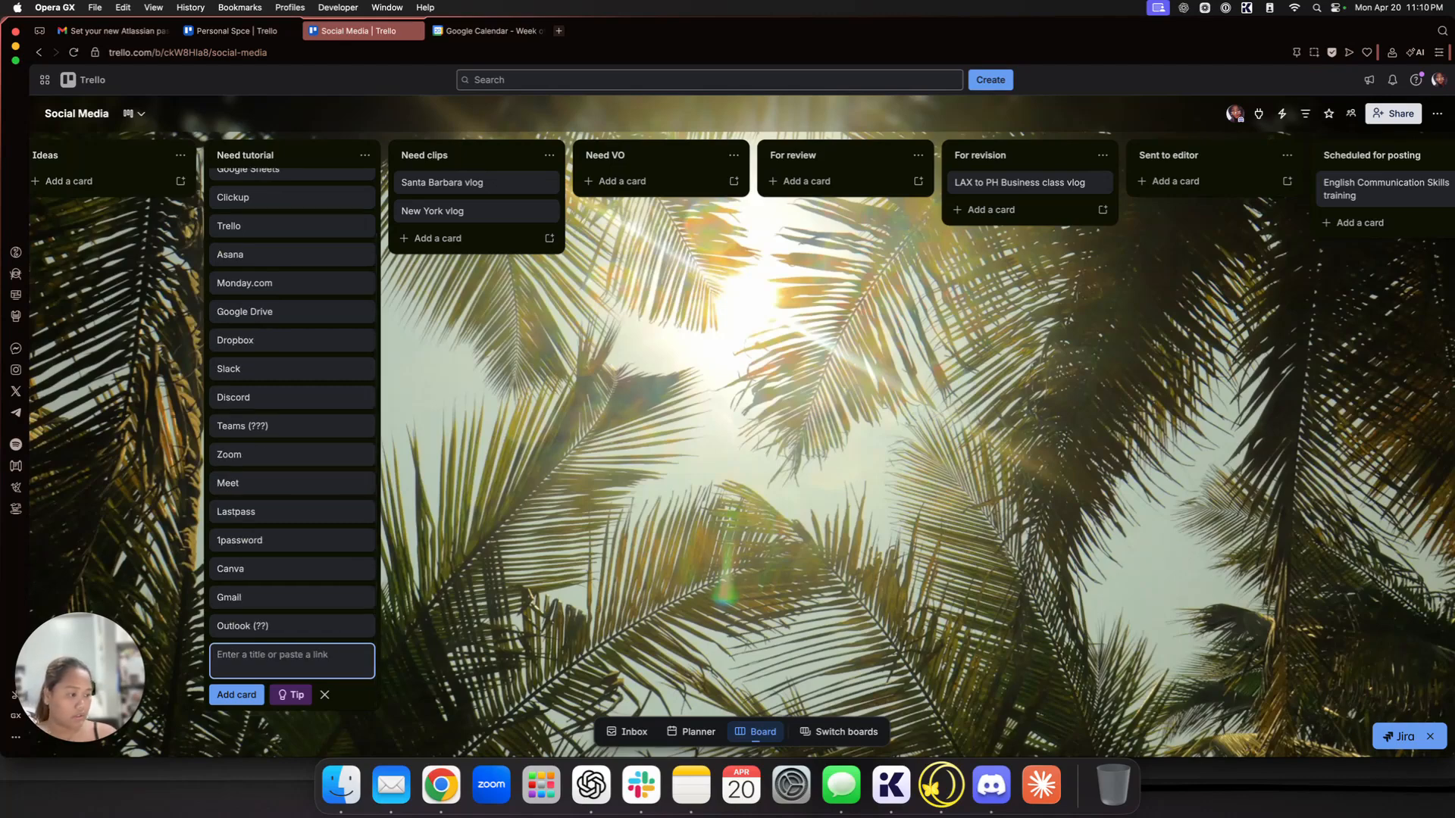
{"action": "type", "text": "Noti"}
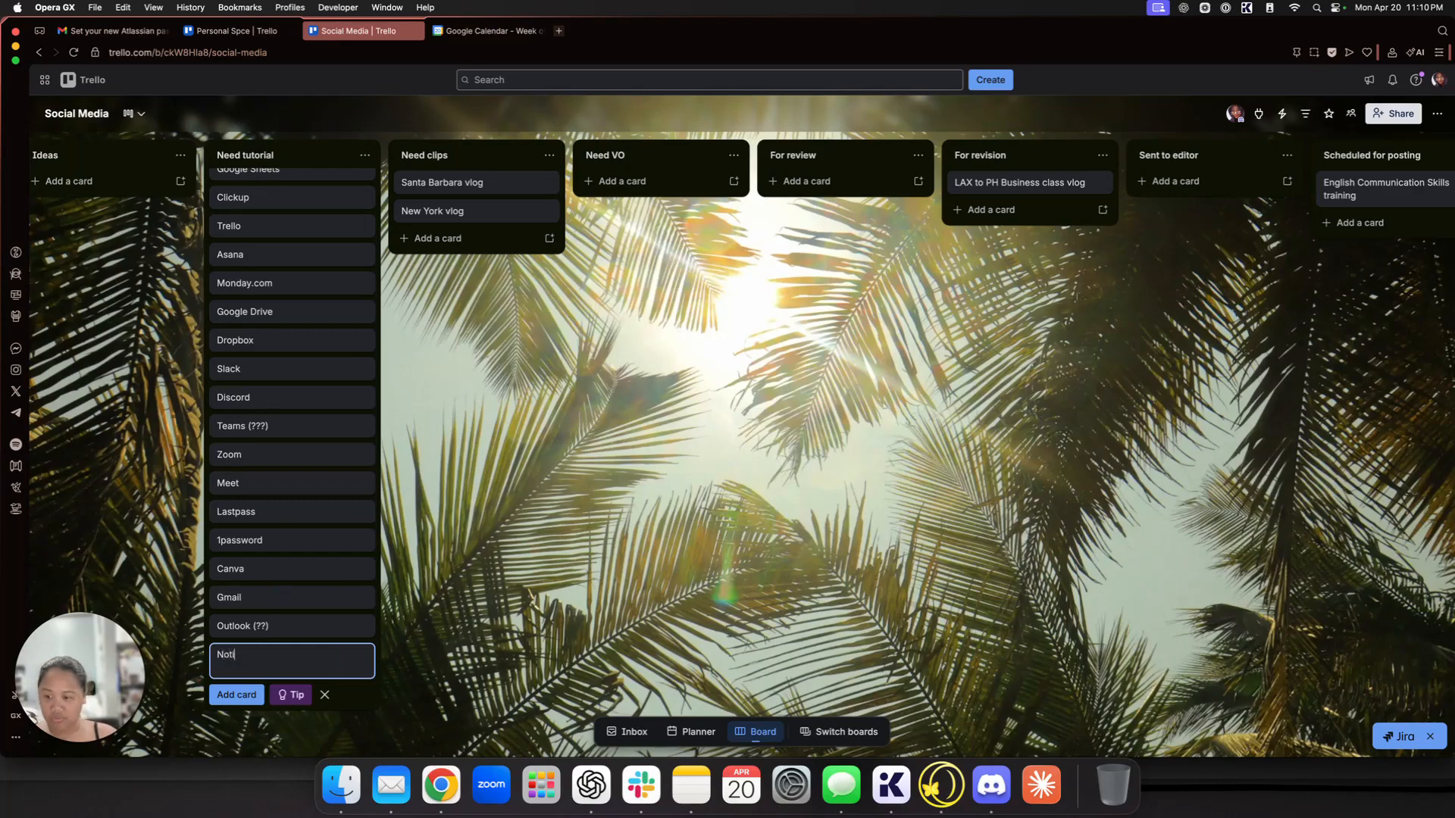
{"action": "type", "text": "o"}
{"action": "left_click", "coordinate": [423, 526]}
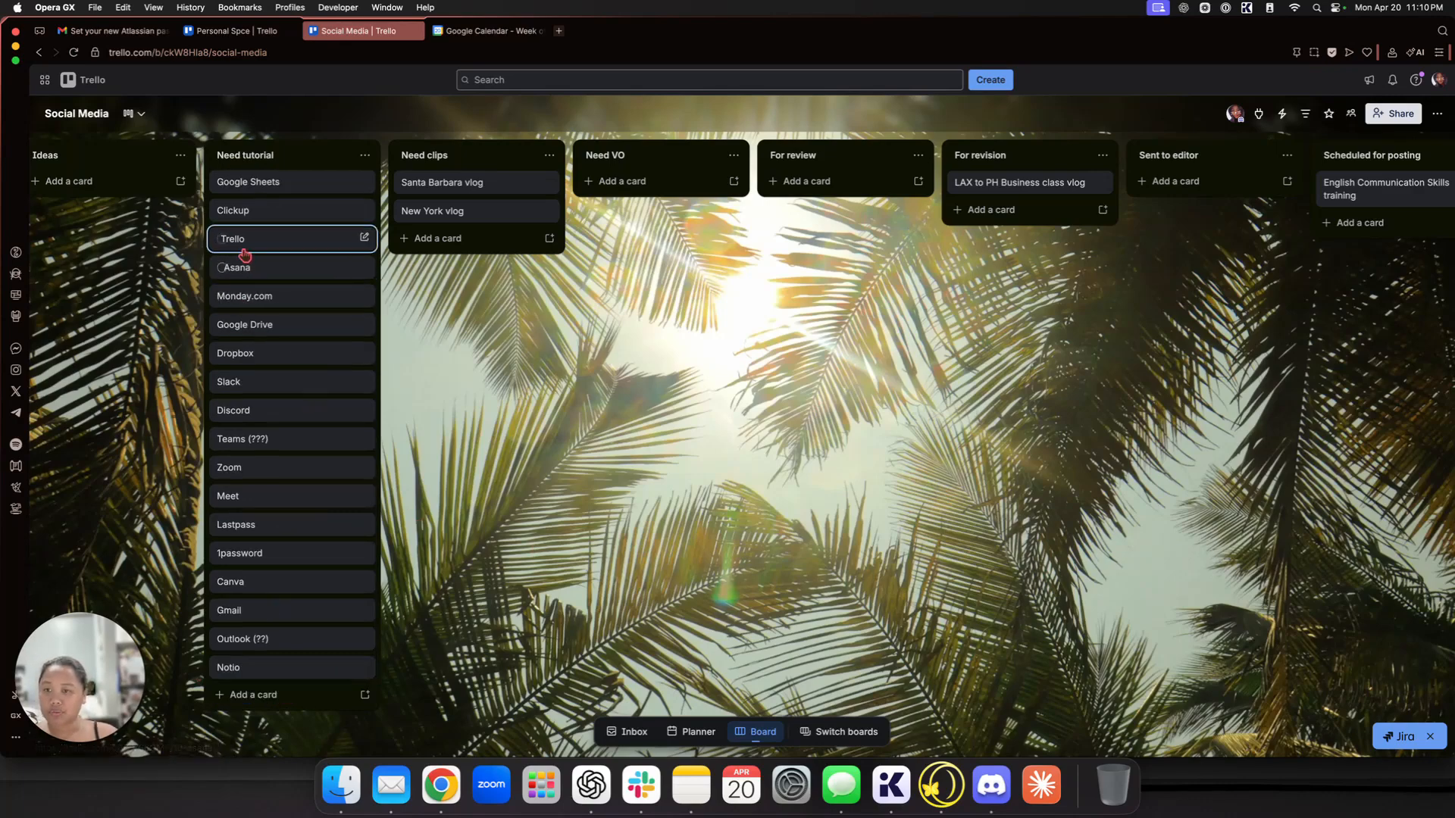
Step: Drag the Trello card from Need tutorial into the For review list
{"action": "scroll", "coordinate": [247, 252], "scroll_direction": "up", "scroll_amount": 1}
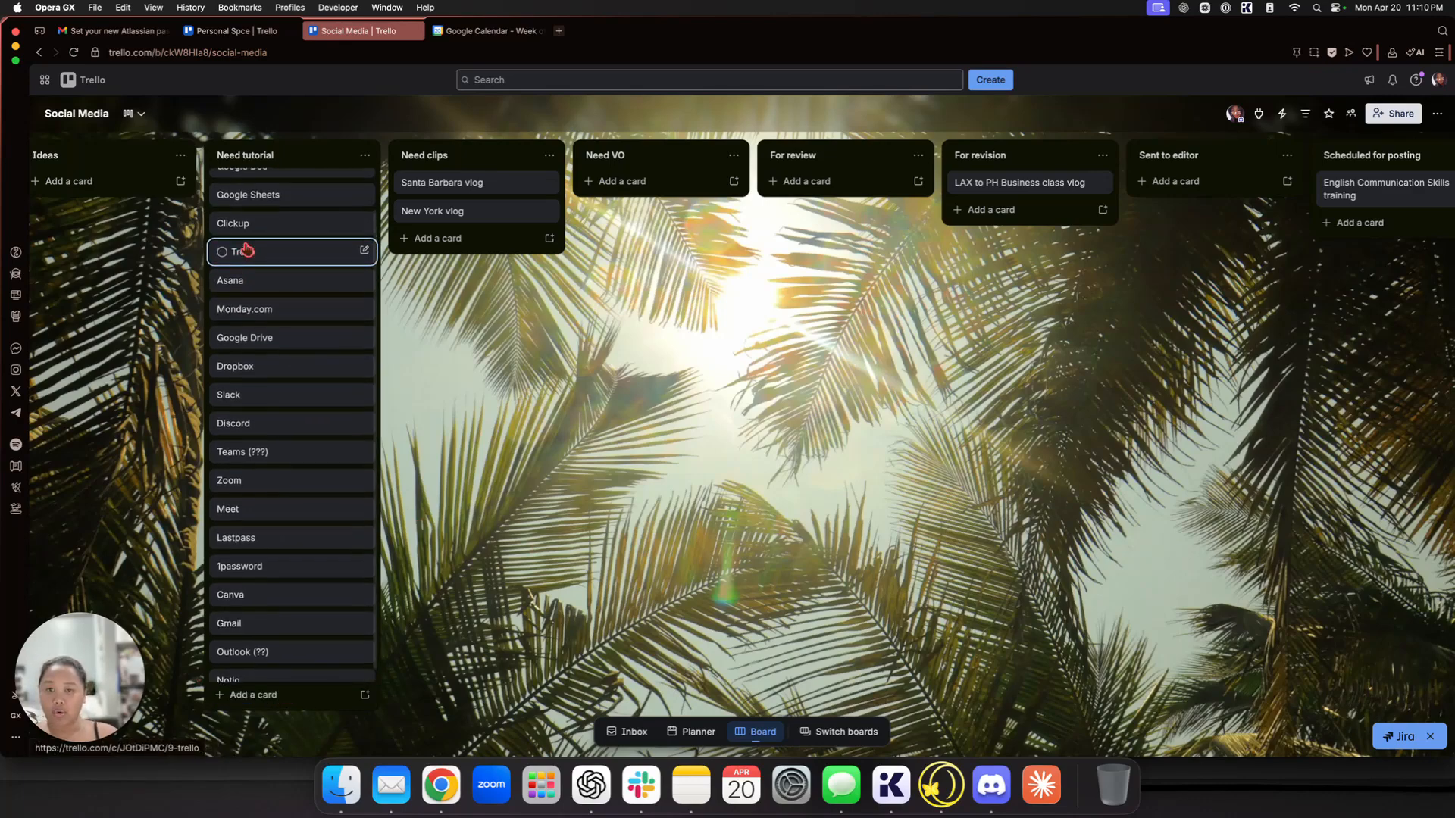
{"action": "scroll", "coordinate": [226, 279], "scroll_direction": "up", "scroll_amount": 1}
{"action": "scroll", "coordinate": [226, 279], "scroll_direction": "up", "scroll_amount": 1}
{"action": "left_click_drag", "start_coordinate": [251, 302], "coordinate": [791, 194]}
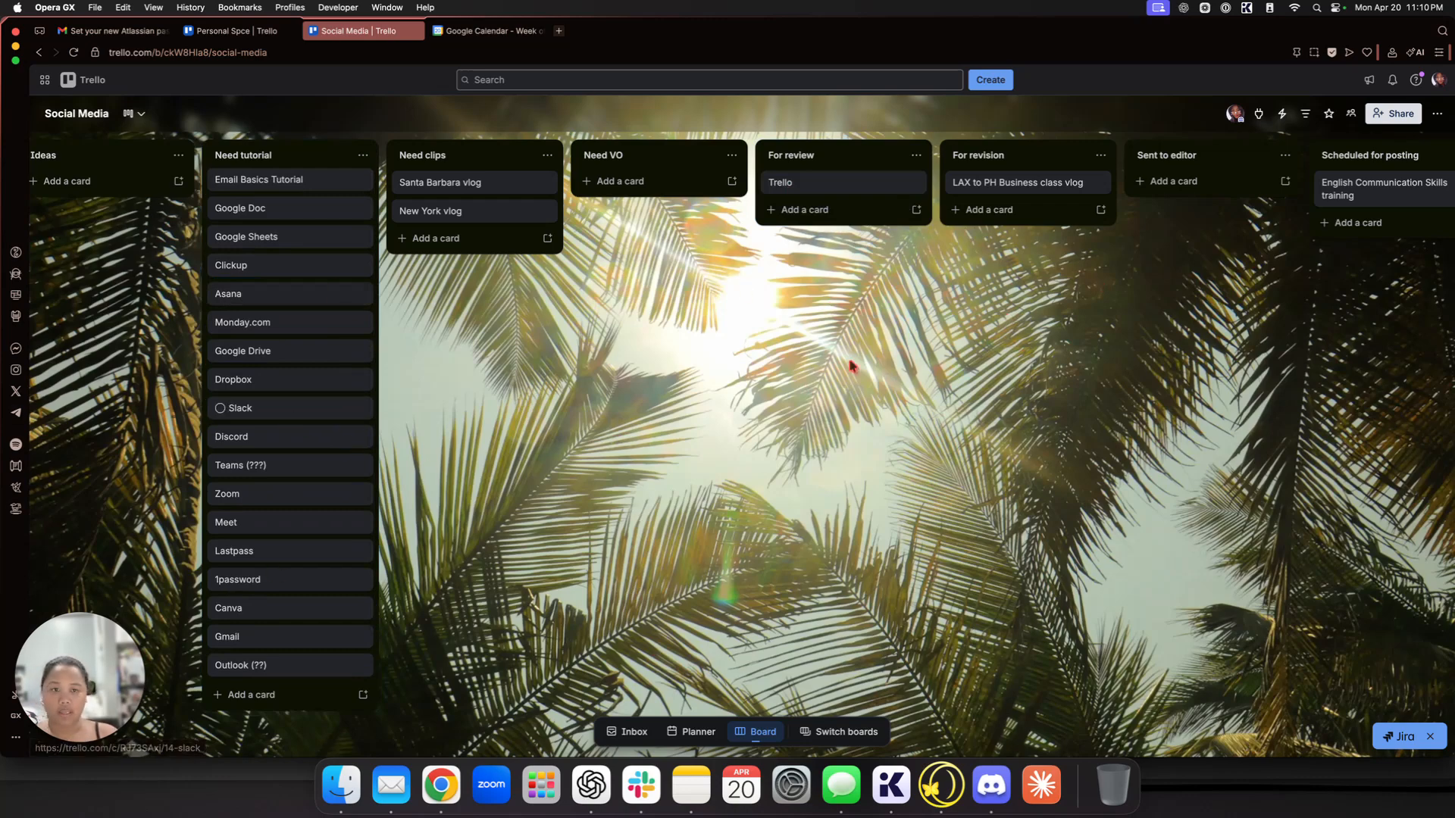
{"action": "scroll", "coordinate": [879, 350], "scroll_direction": "left", "scroll_amount": 1}
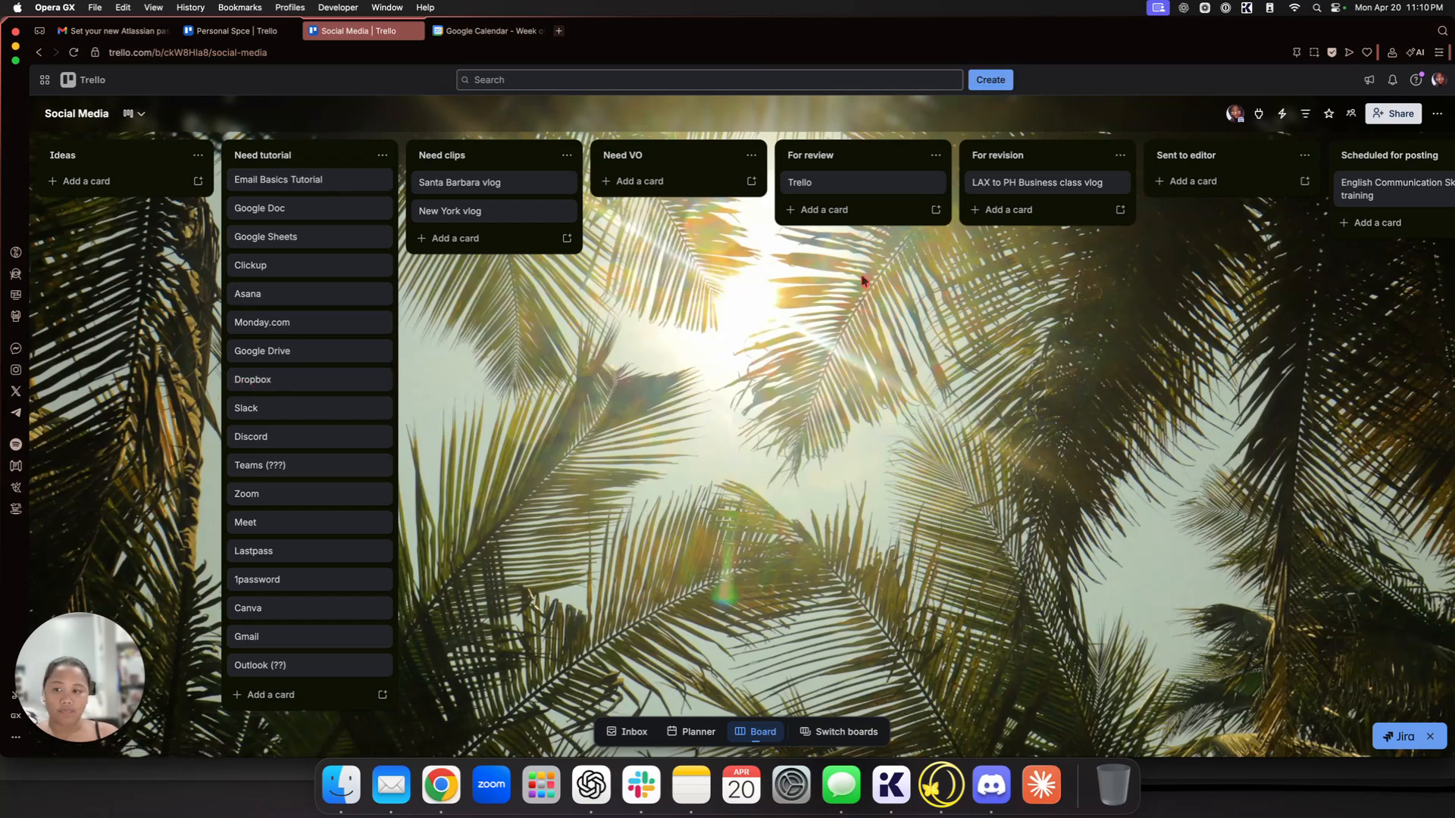
{"action": "scroll", "coordinate": [368, 315], "scroll_direction": "down", "scroll_amount": 1}
{"action": "scroll", "coordinate": [368, 315], "scroll_direction": "up", "scroll_amount": 1}
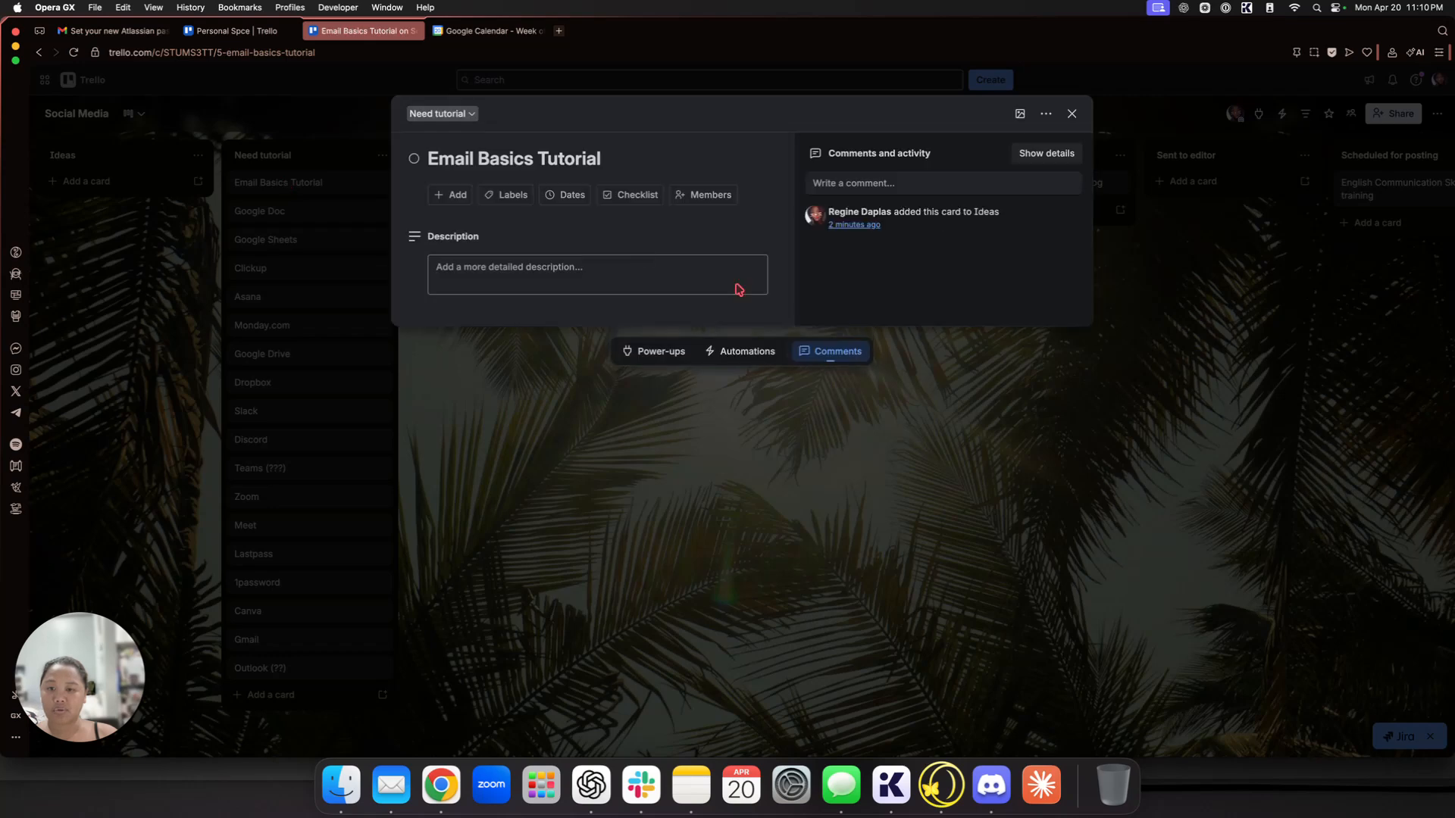
Step: Set the Email Basics Tutorial card's due date to April 23, 6:00 PM and close it
{"action": "left_click", "coordinate": [565, 196]}
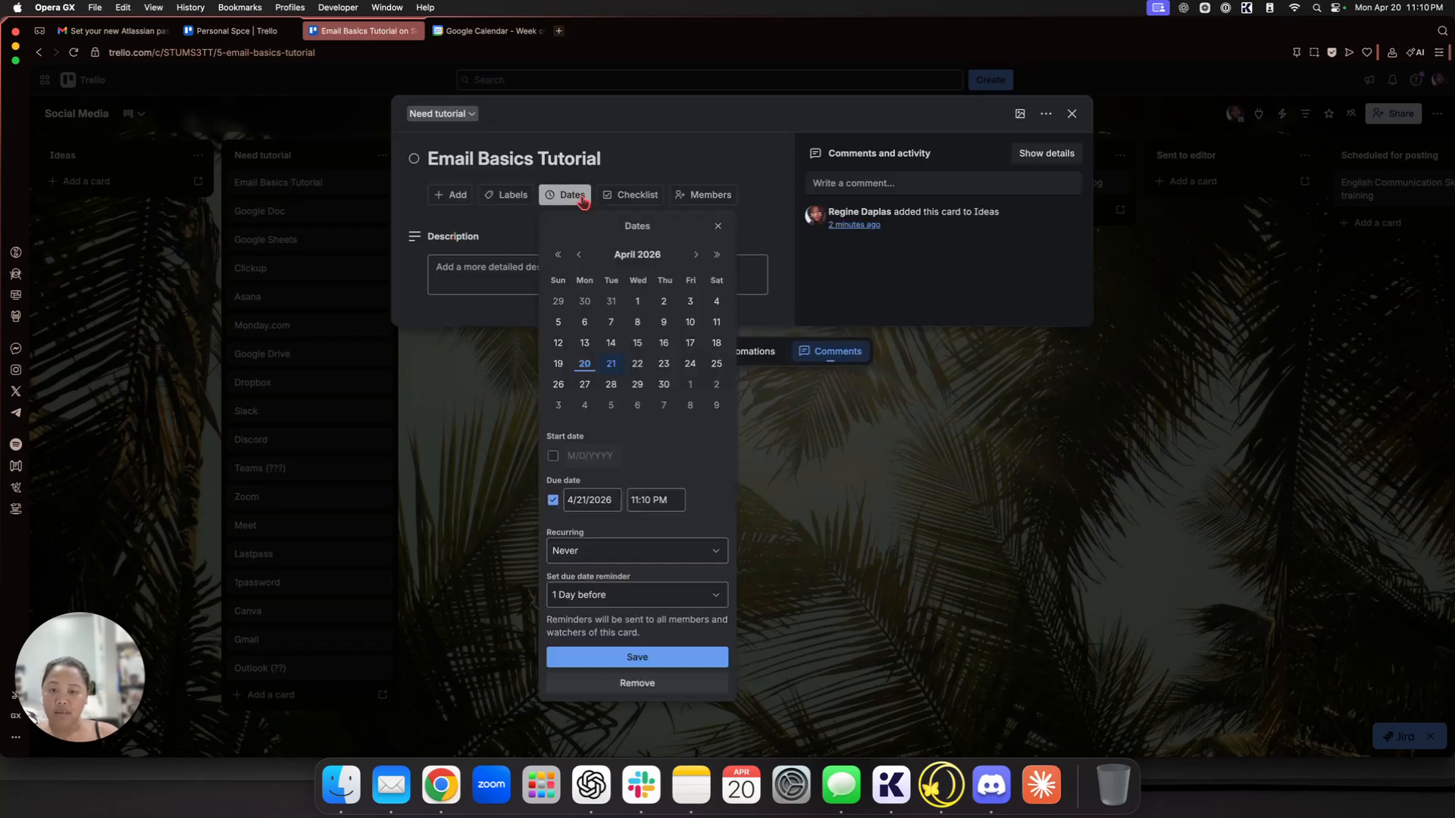
{"action": "left_click", "coordinate": [663, 365]}
{"action": "left_click", "coordinate": [636, 501]}
{"action": "key", "text": "BackSpace"}
{"action": "key", "text": "BackSpace"}
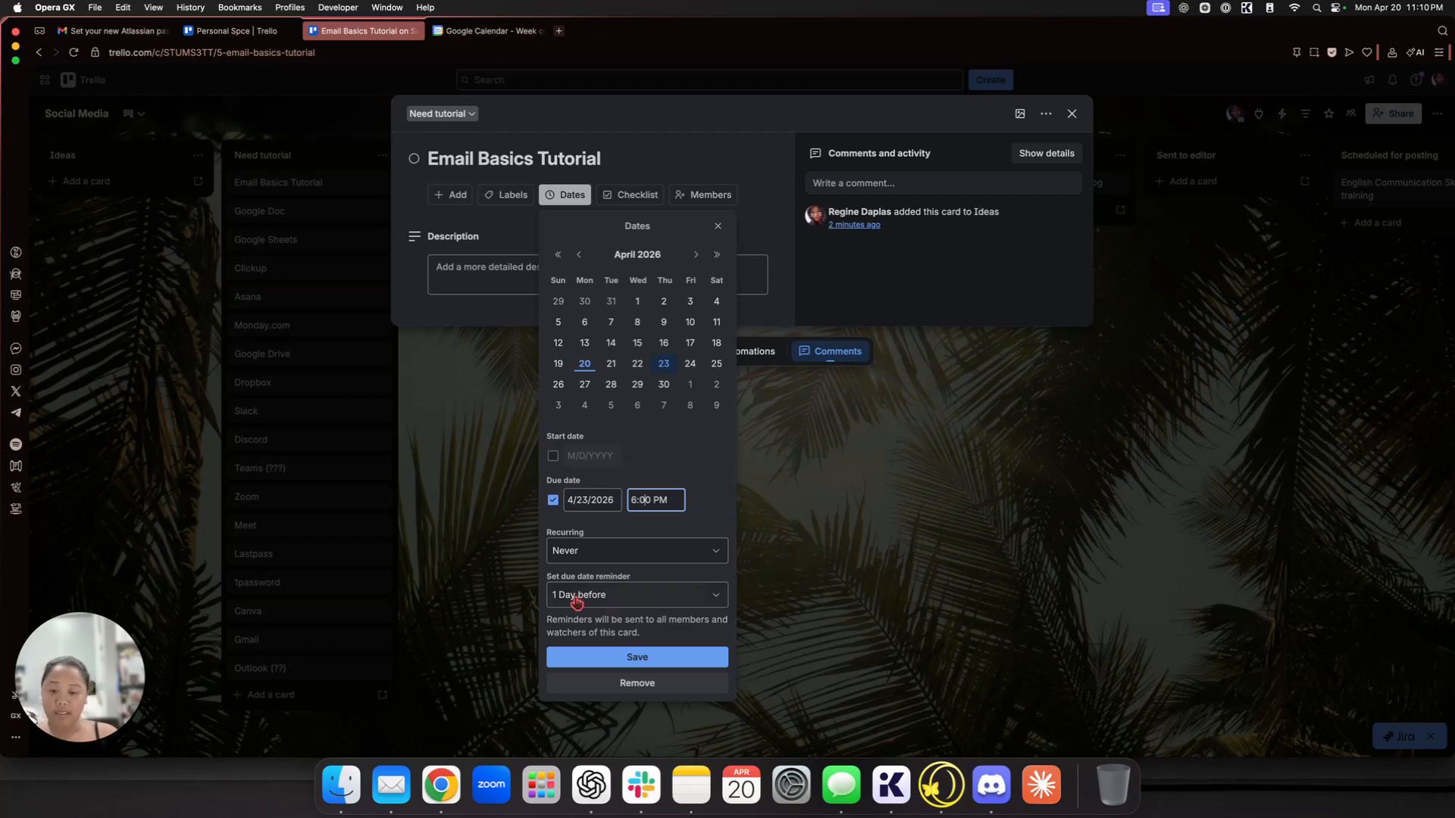
{"action": "left_click", "coordinate": [668, 660]}
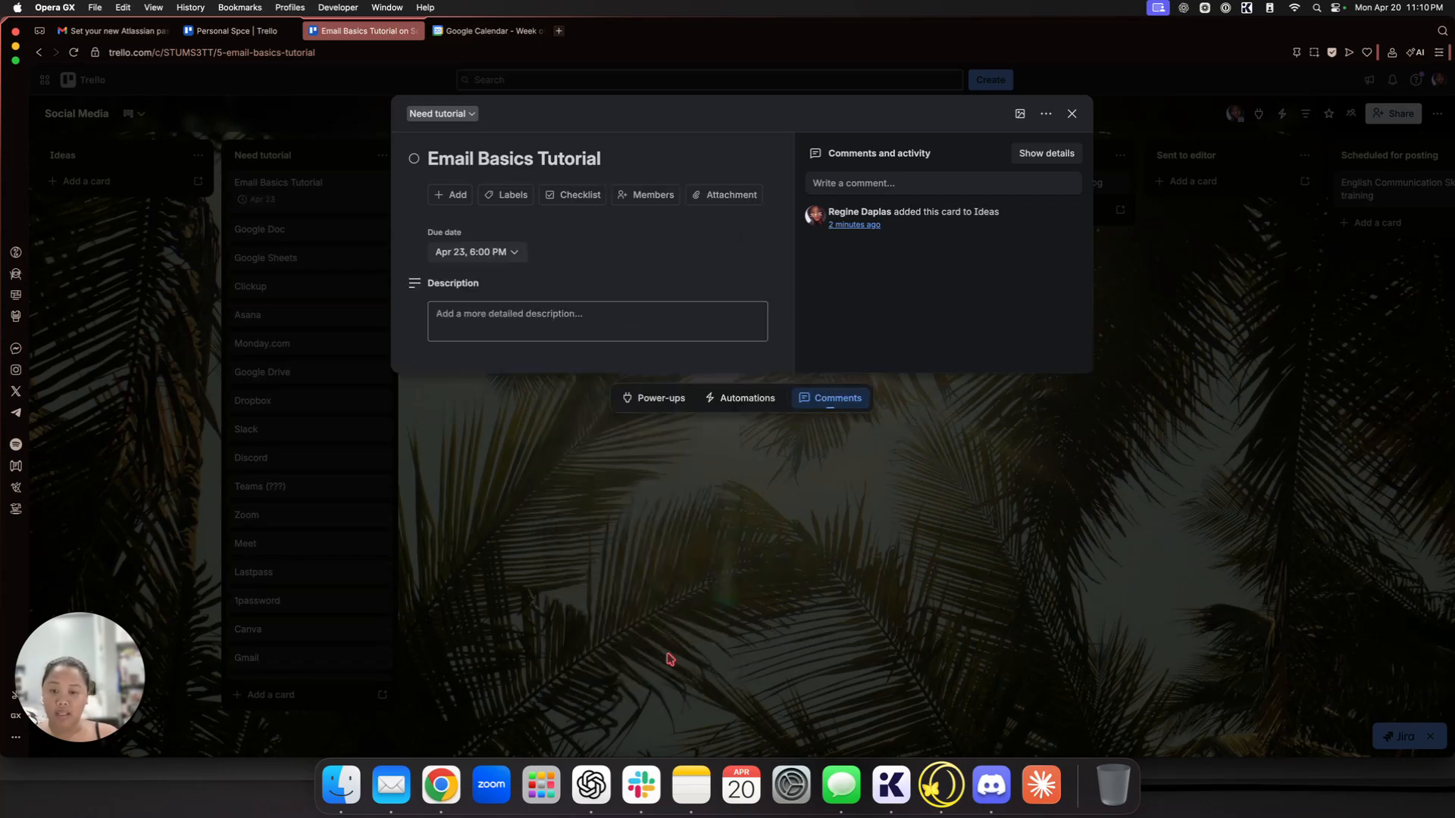
{"action": "left_click", "coordinate": [790, 607]}
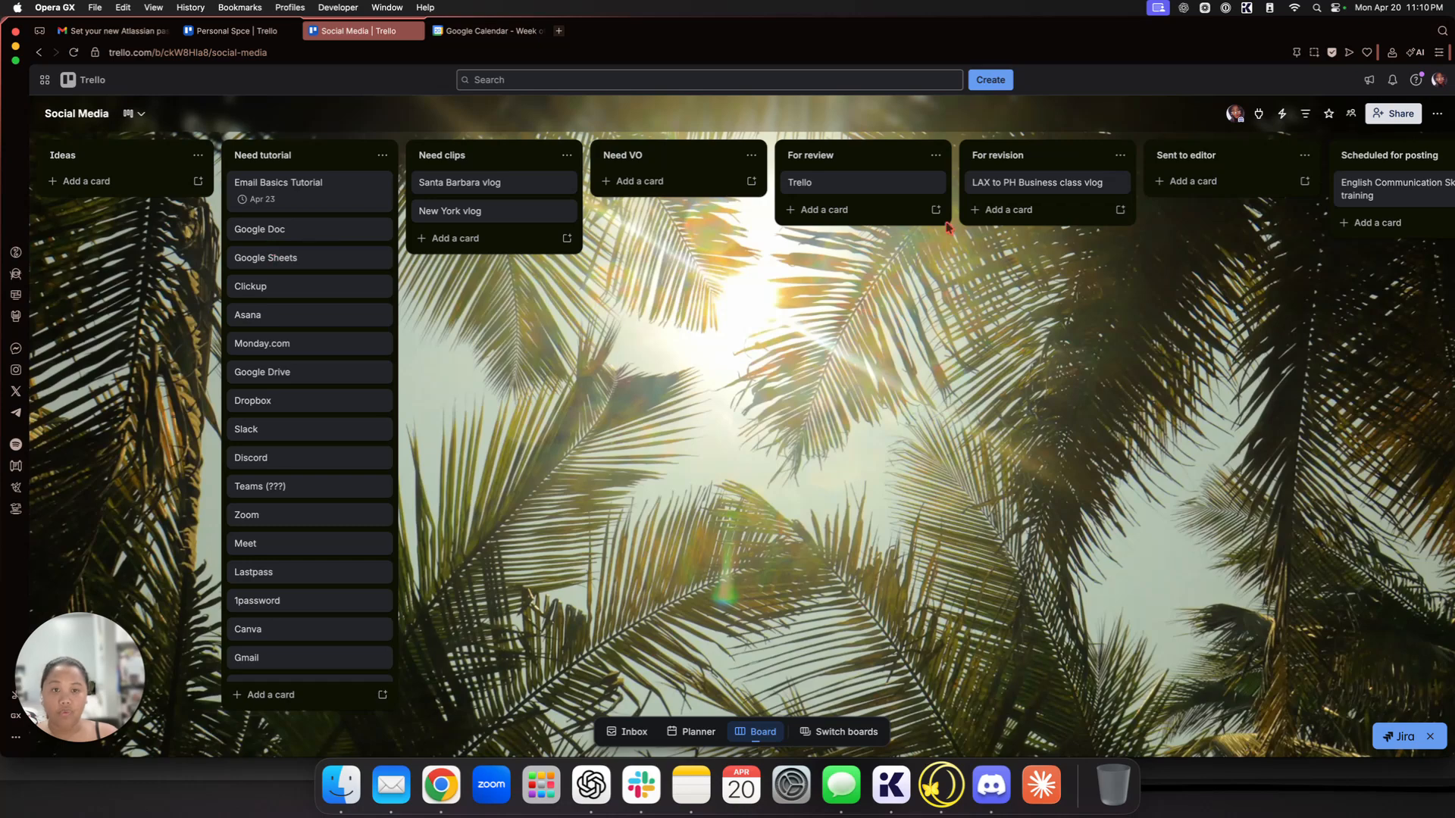
{"action": "left_click", "coordinate": [854, 184]}
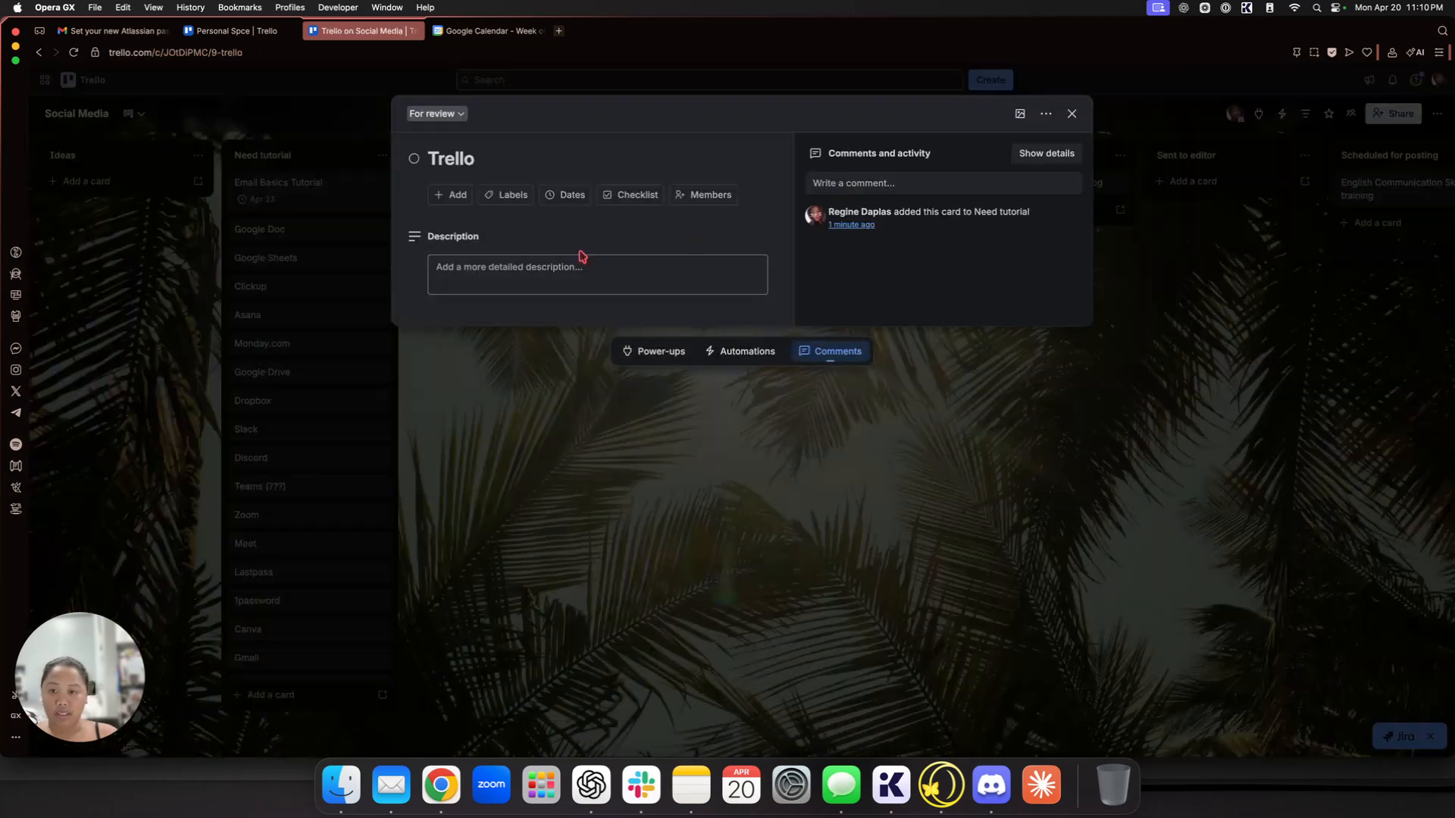
{"action": "left_click", "coordinate": [578, 202]}
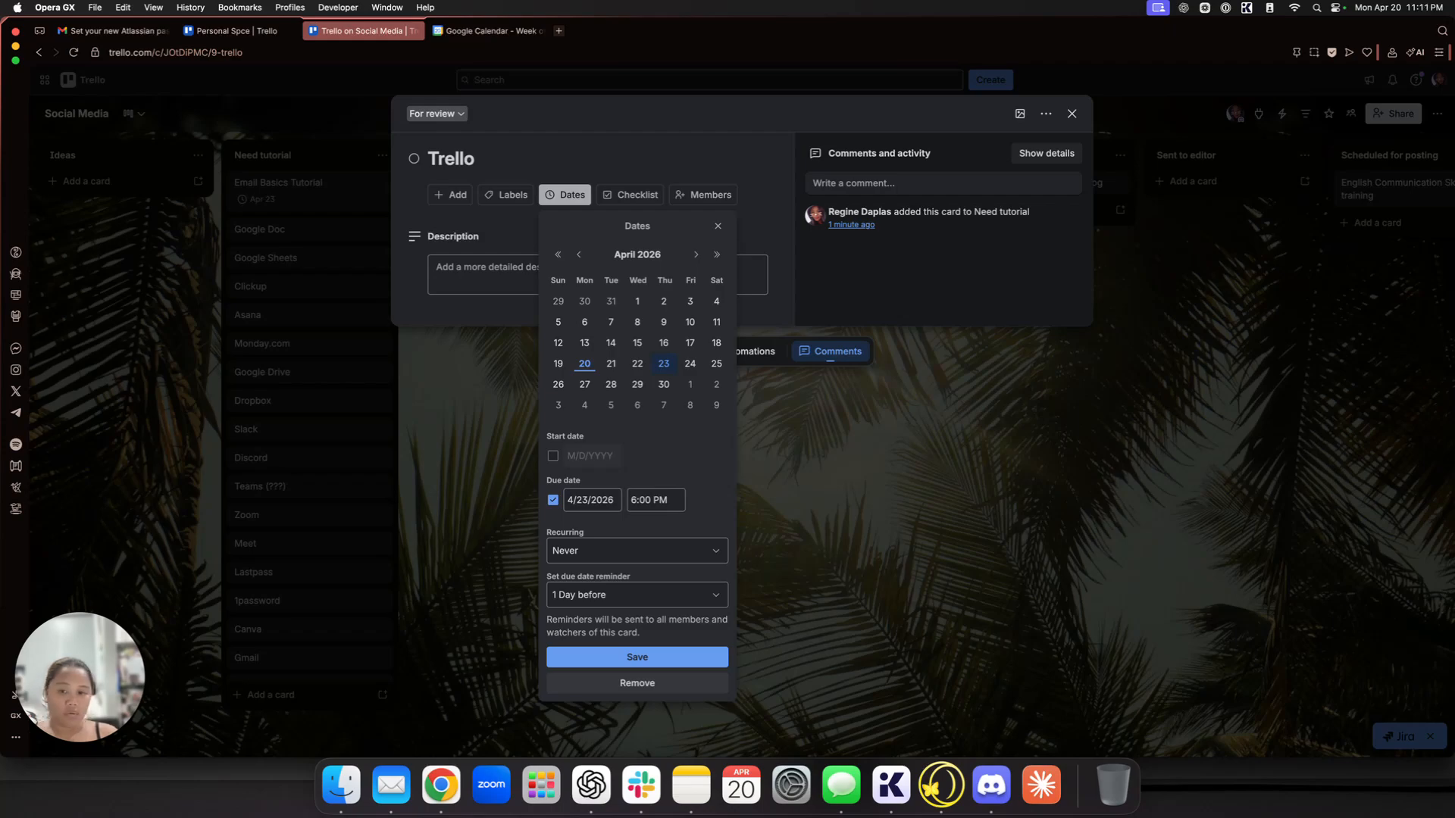
{"action": "left_click", "coordinate": [442, 478]}
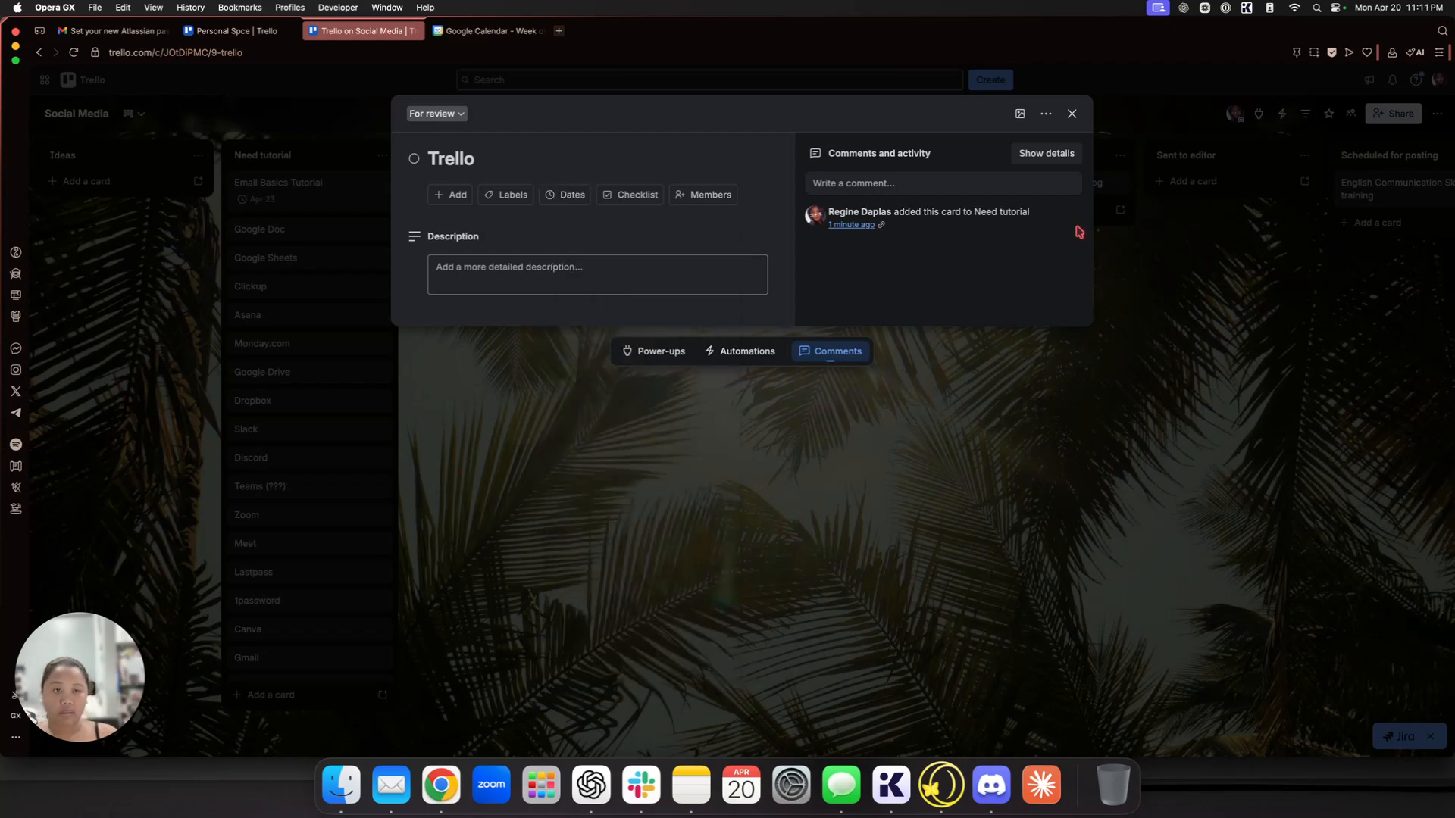
{"action": "left_click", "coordinate": [1229, 267]}
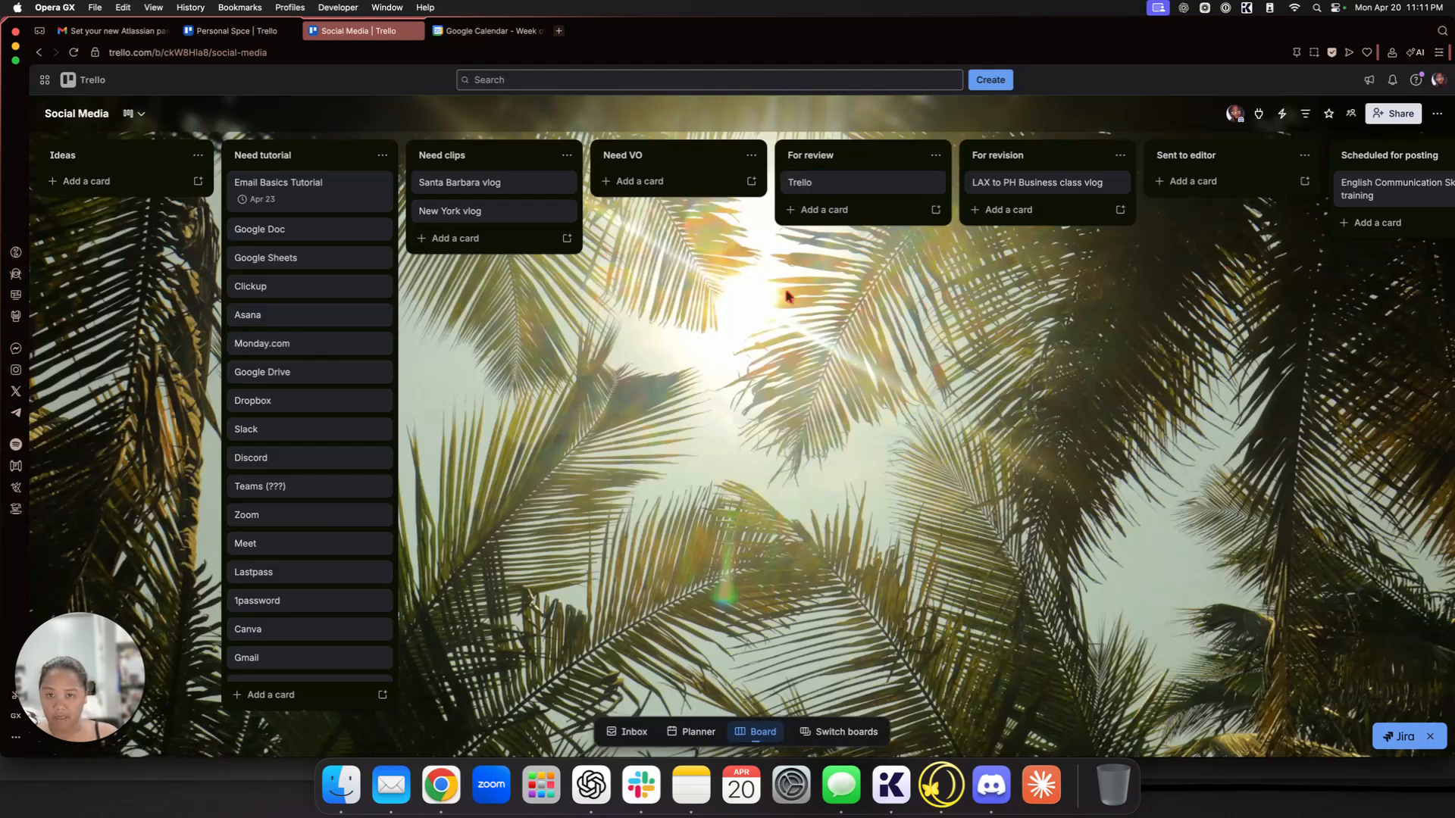
{"action": "scroll", "coordinate": [318, 475], "scroll_direction": "down", "scroll_amount": 2}
{"action": "scroll", "coordinate": [323, 476], "scroll_direction": "up", "scroll_amount": 2}
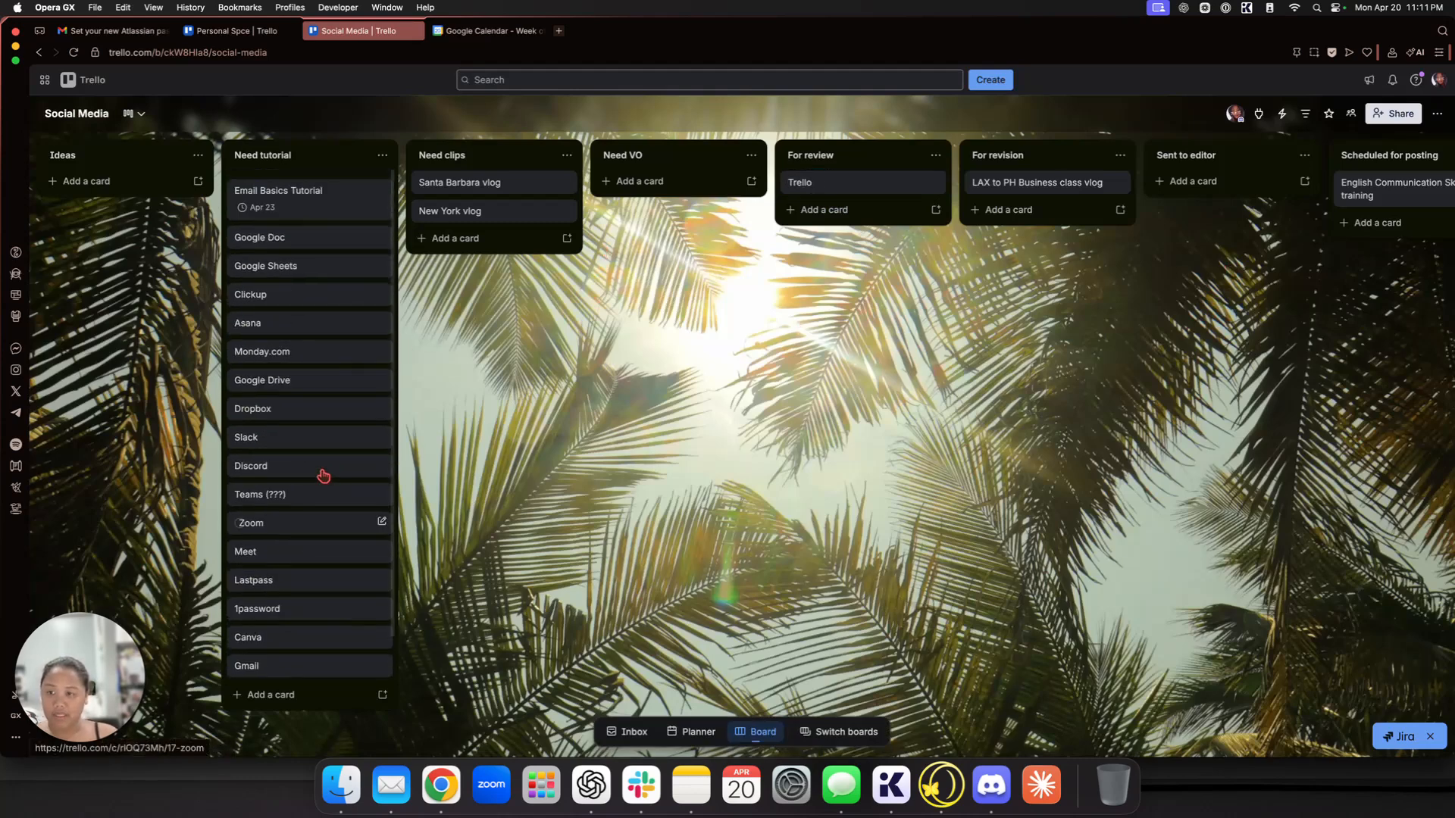
{"action": "scroll", "coordinate": [1011, 349], "scroll_direction": "right", "scroll_amount": 10}
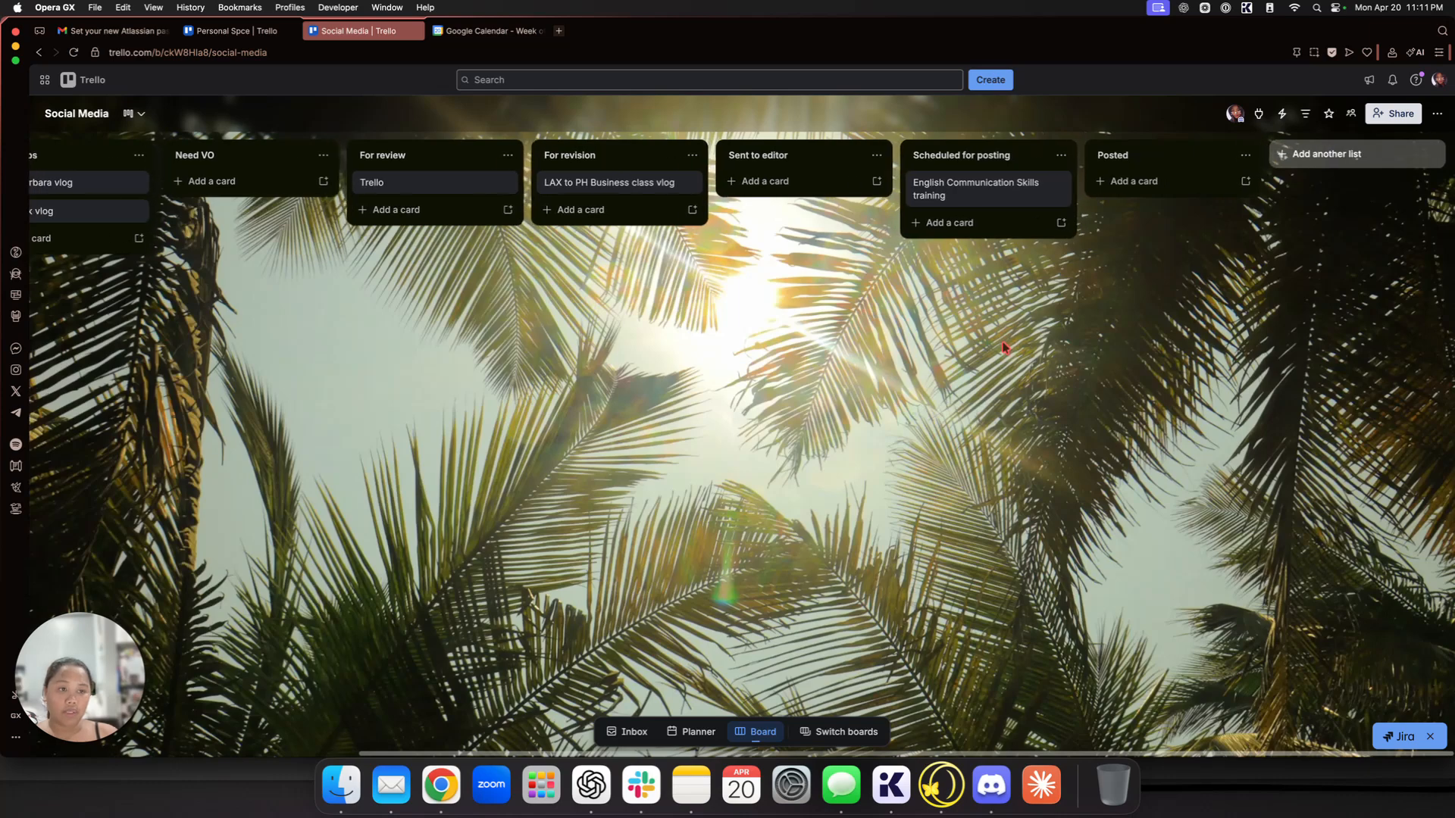
{"action": "scroll", "coordinate": [1035, 332], "scroll_direction": "left", "scroll_amount": 10}
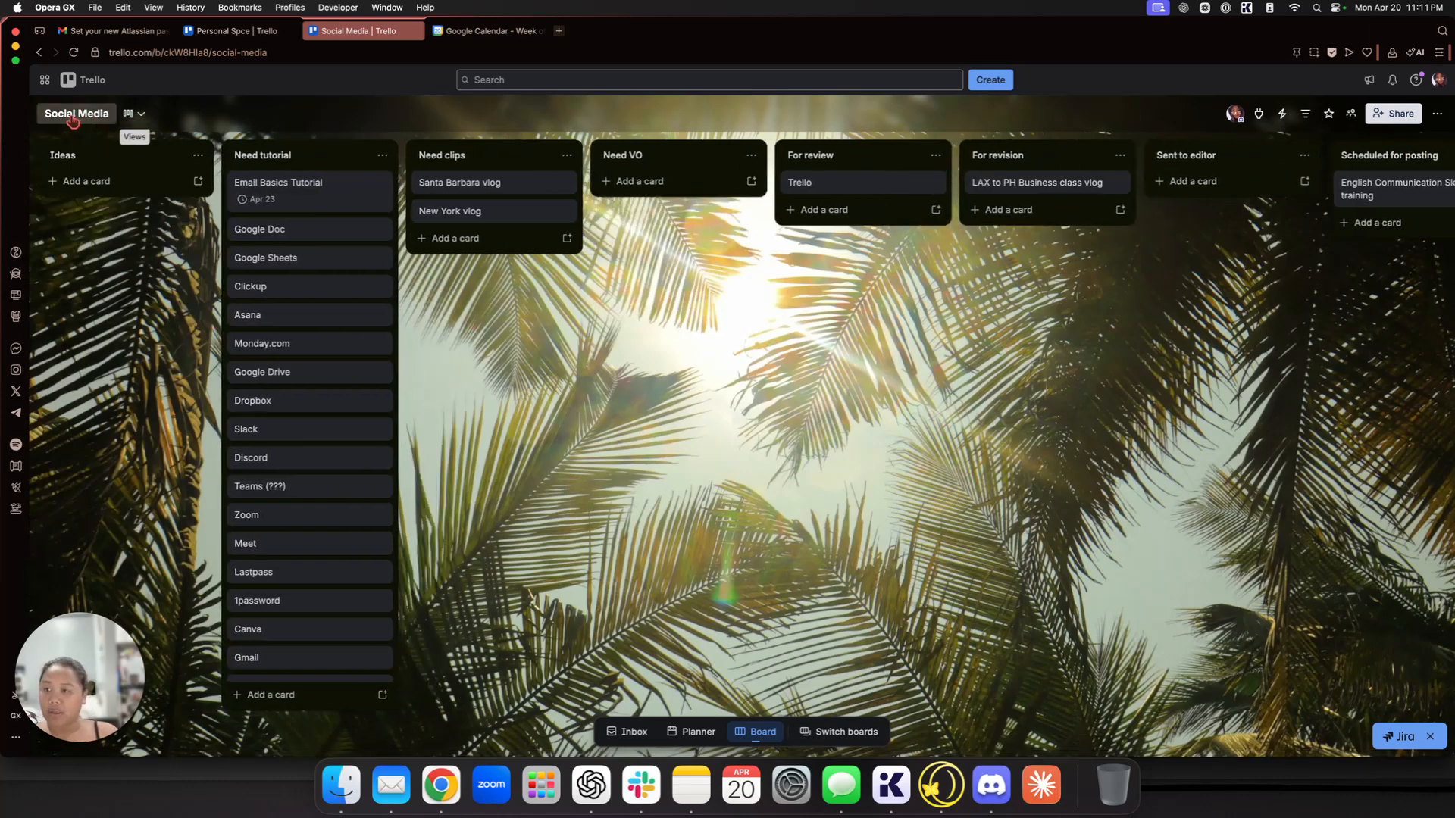
Step: Open the template gallery and preview the My Tasks | Trello template
{"action": "left_click", "coordinate": [85, 79]}
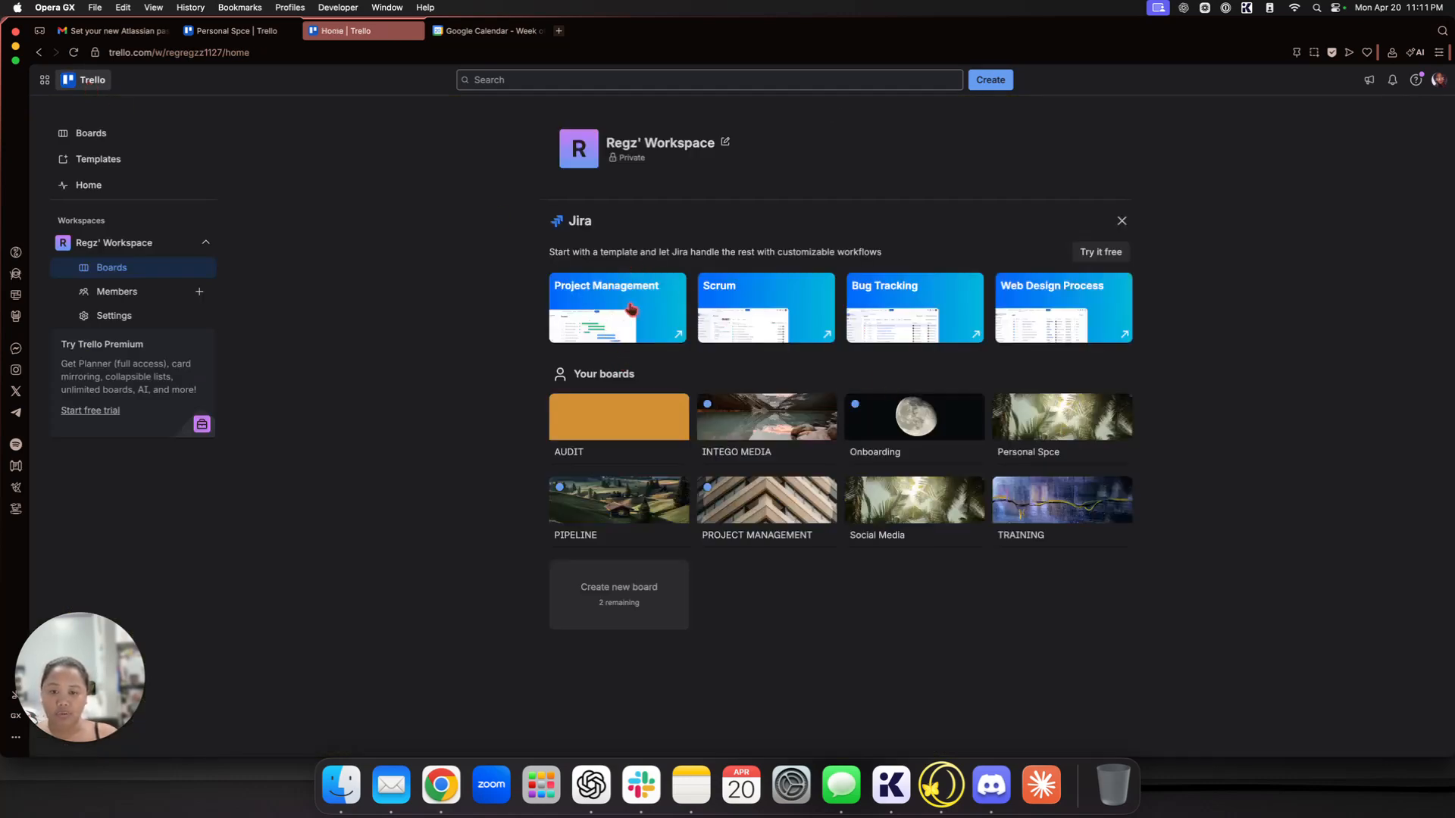
{"action": "left_click", "coordinate": [98, 166]}
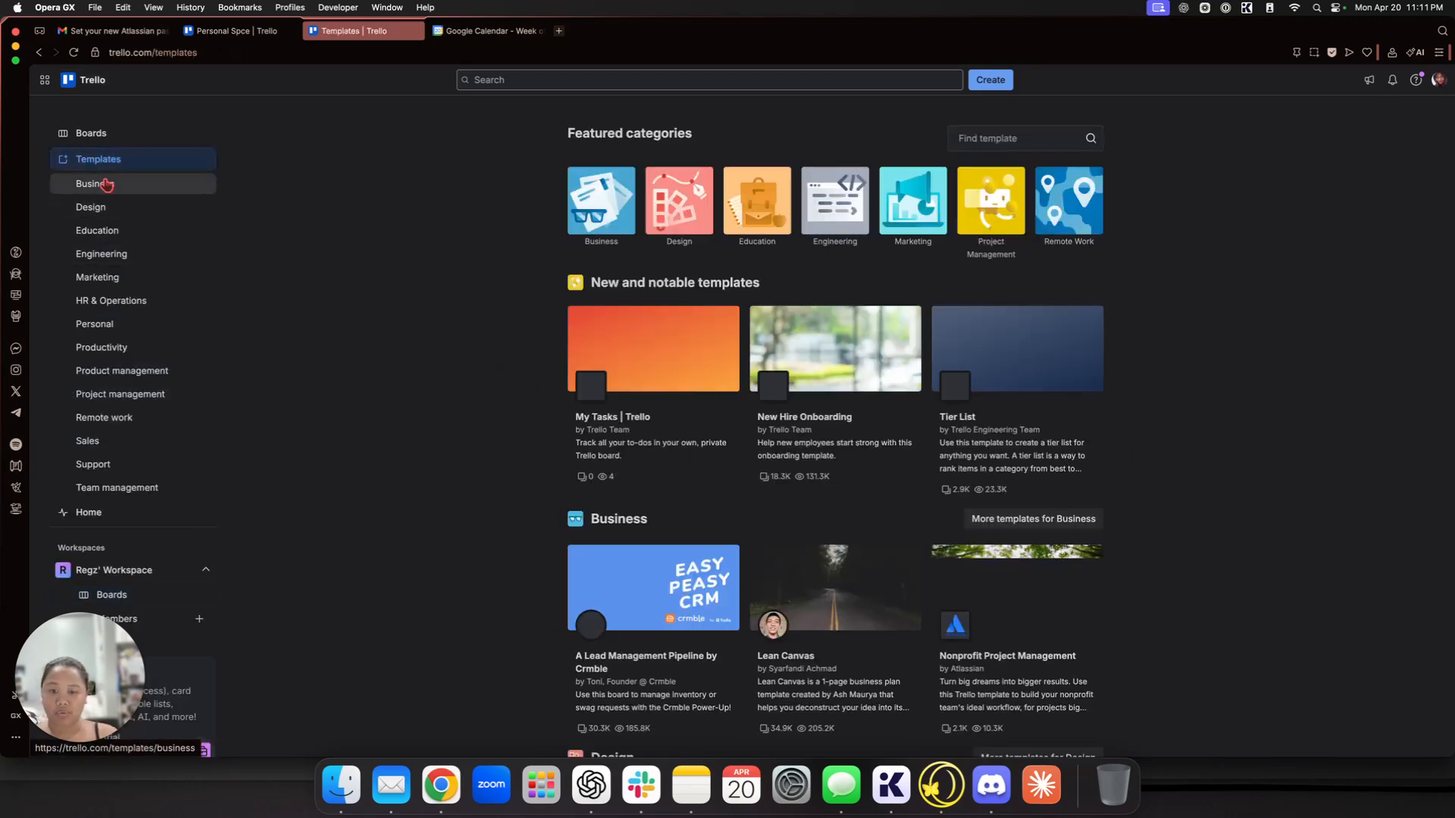
{"action": "left_click", "coordinate": [619, 360]}
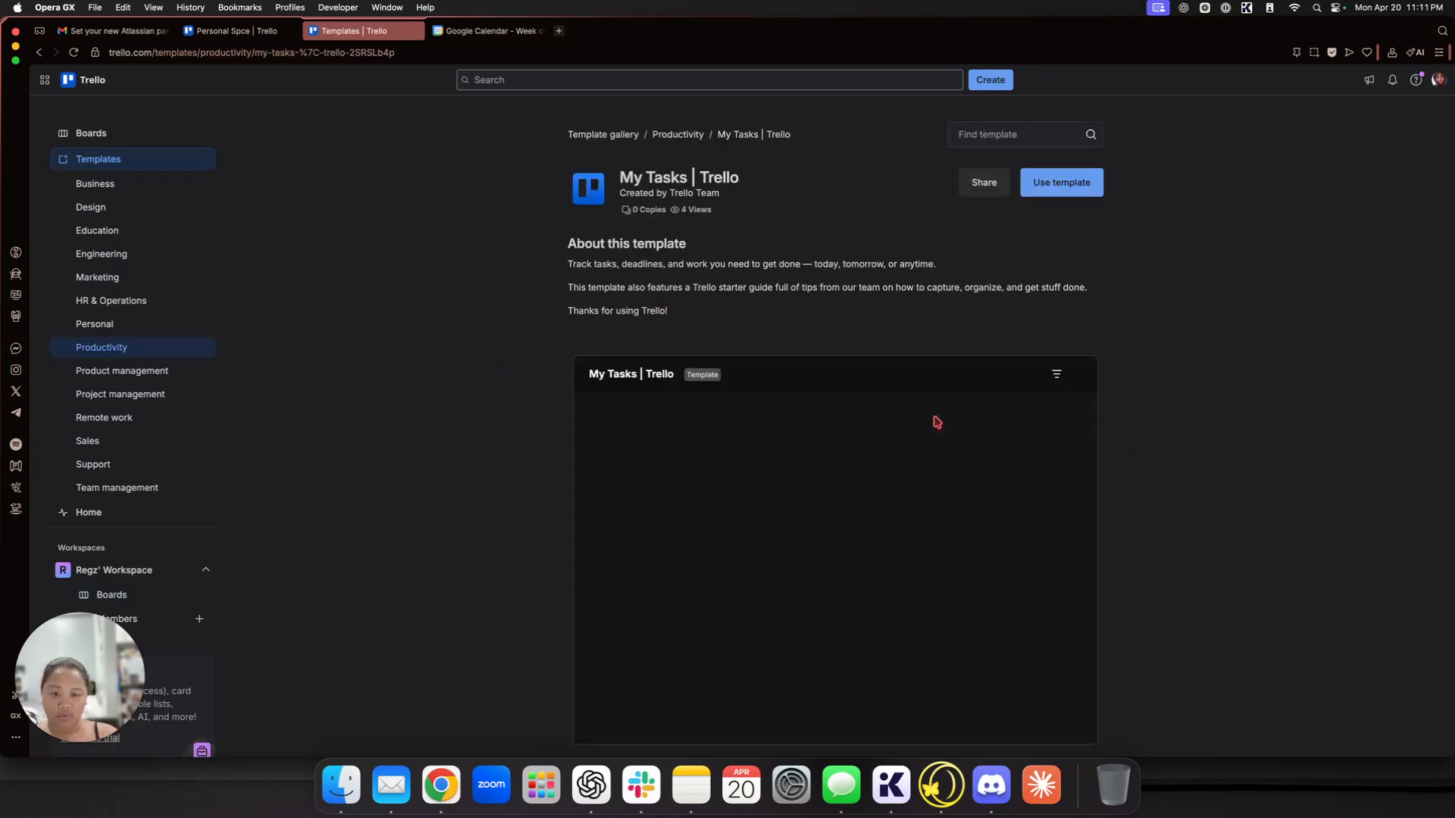
{"action": "scroll", "coordinate": [773, 452], "scroll_direction": "right", "scroll_amount": 5}
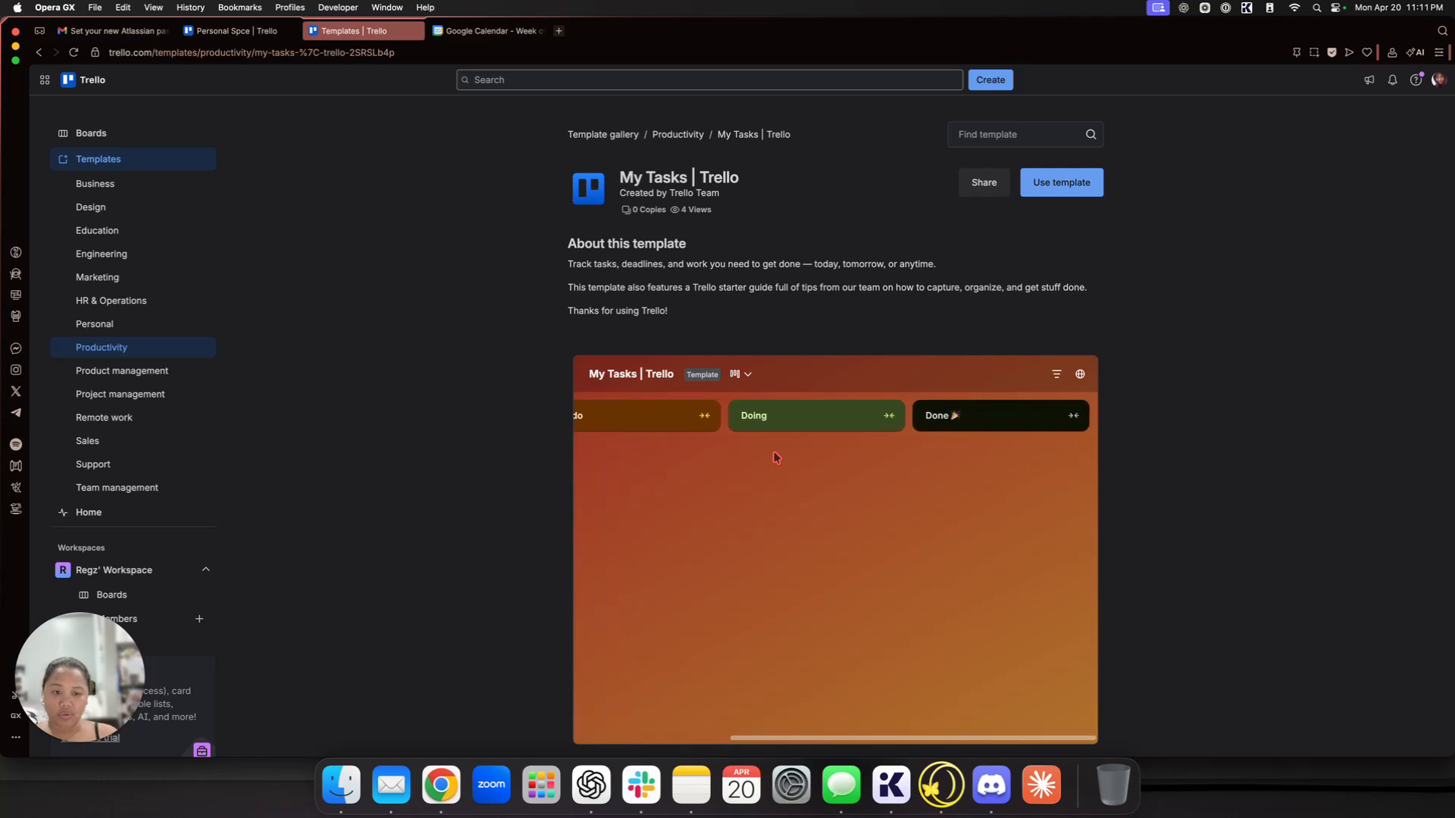
Step: Preview the HR & Operations Recruiting Pipeline template, then return to the Boards overview
{"action": "left_click", "coordinate": [108, 301]}
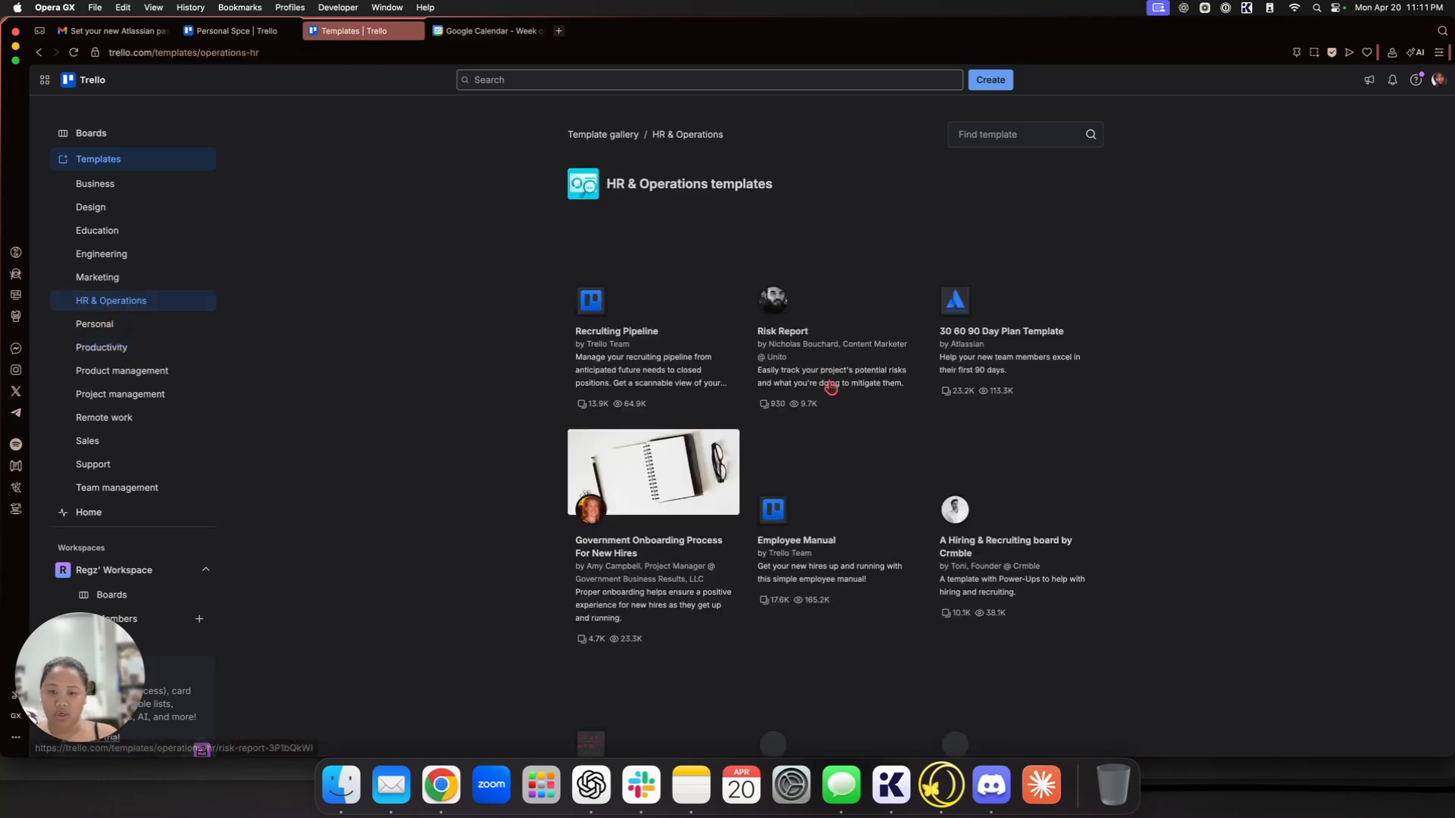
{"action": "left_click", "coordinate": [649, 331]}
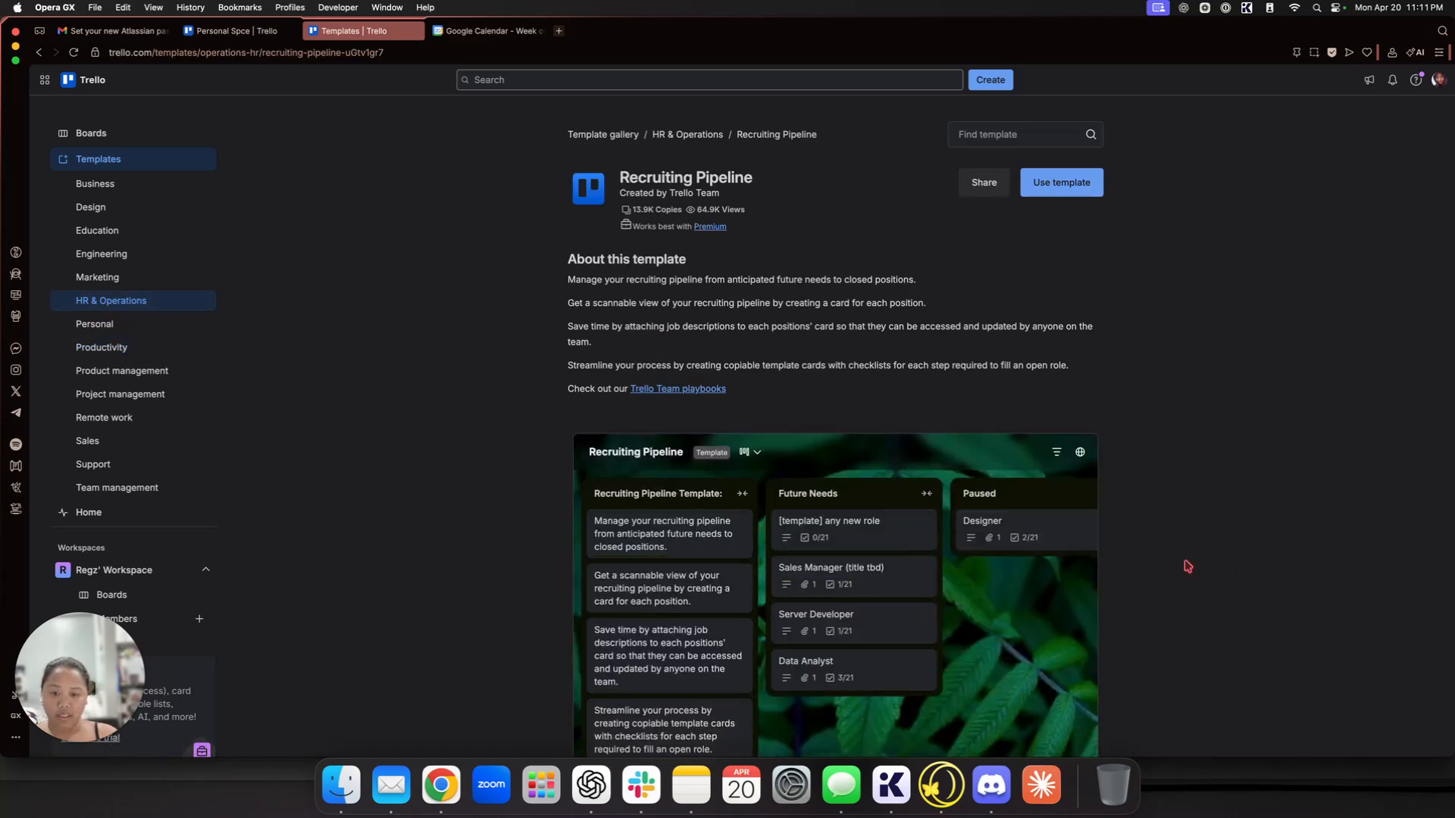
{"action": "scroll", "coordinate": [1188, 567], "scroll_direction": "down", "scroll_amount": 1}
{"action": "scroll", "coordinate": [871, 500], "scroll_direction": "right", "scroll_amount": 3}
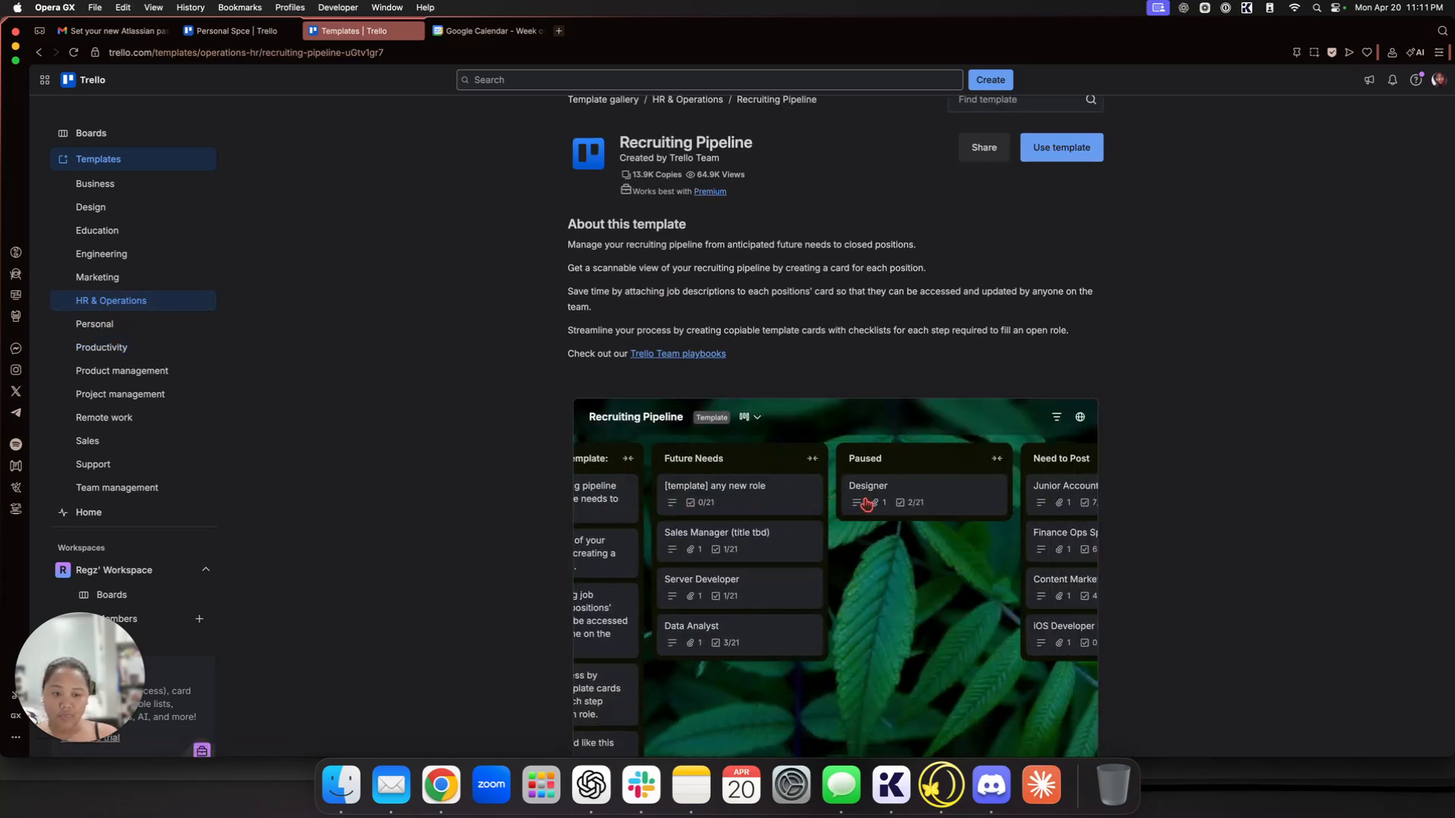
{"action": "scroll", "coordinate": [866, 503], "scroll_direction": "right", "scroll_amount": 6}
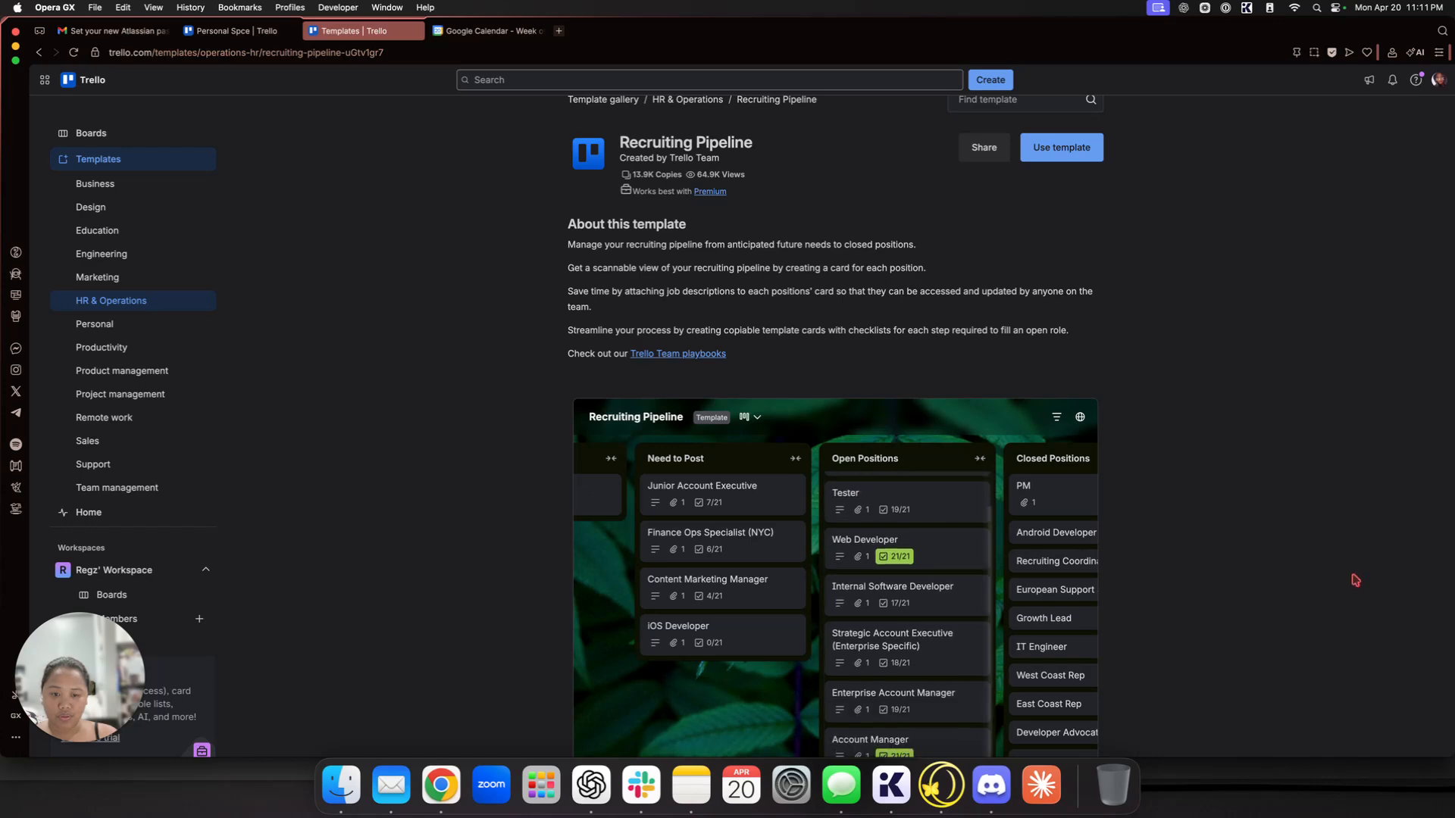
{"action": "scroll", "coordinate": [948, 530], "scroll_direction": "down", "scroll_amount": 7}
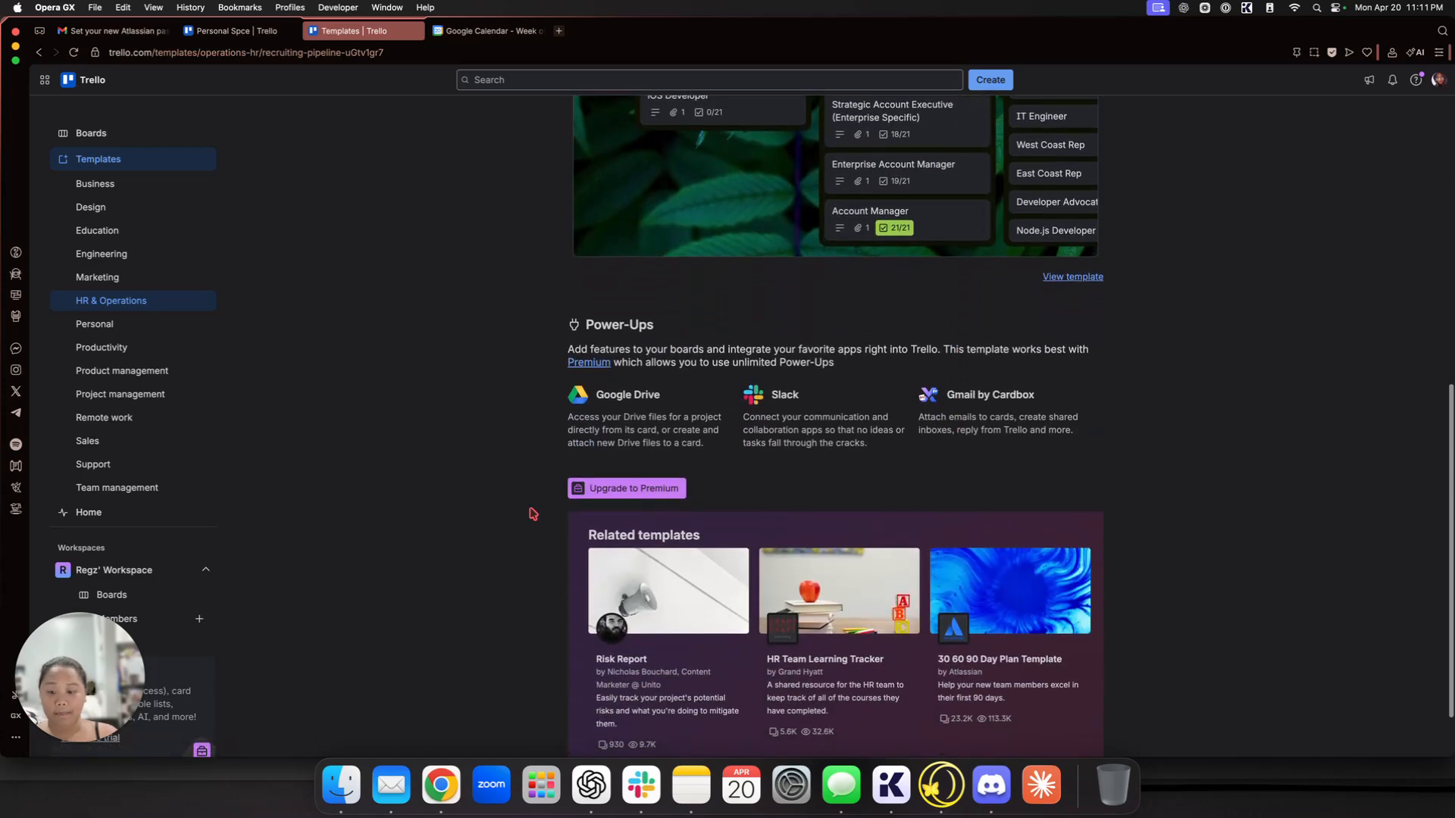
{"action": "scroll", "coordinate": [470, 508], "scroll_direction": "up", "scroll_amount": 6}
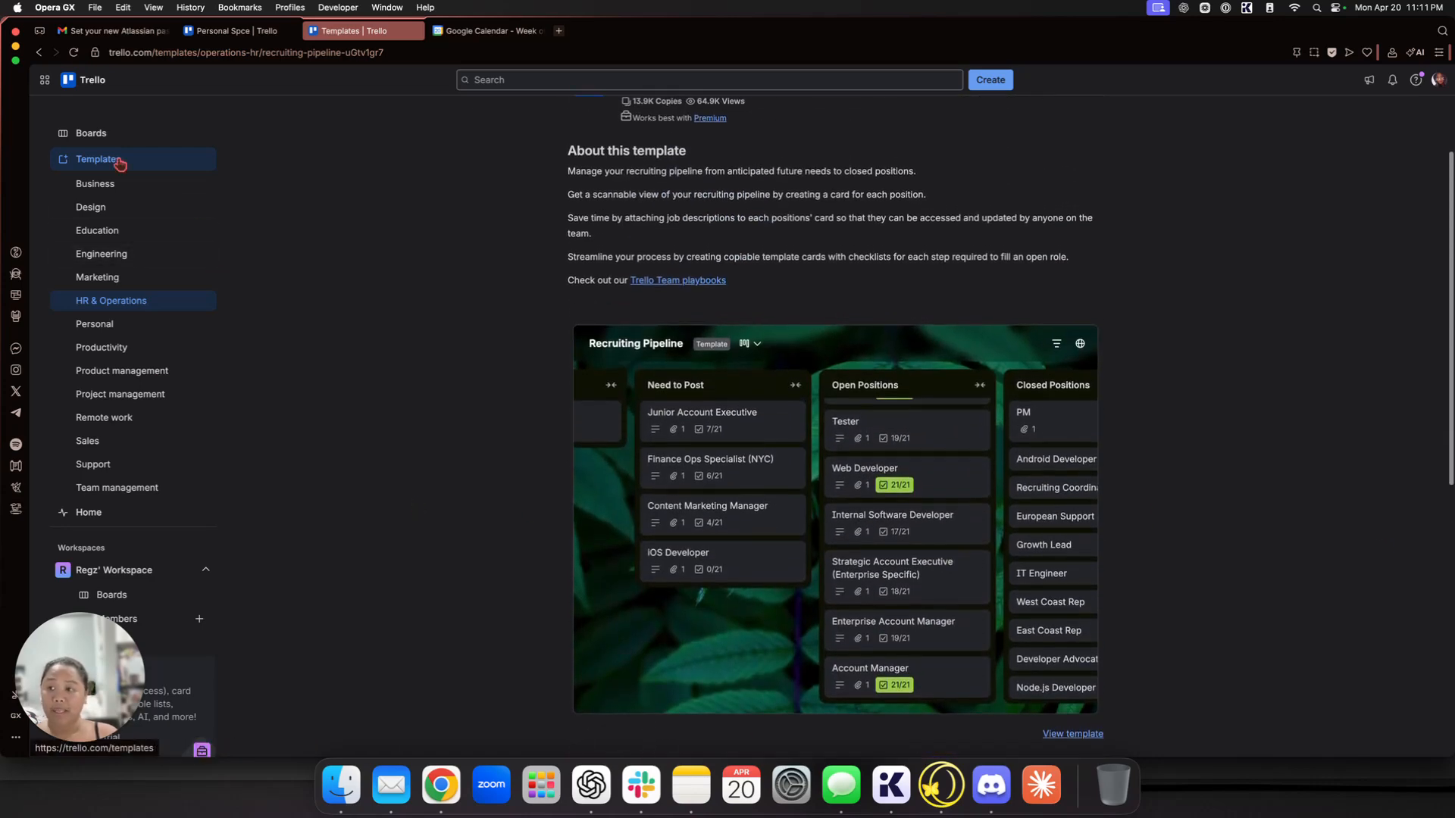
{"action": "left_click", "coordinate": [104, 138]}
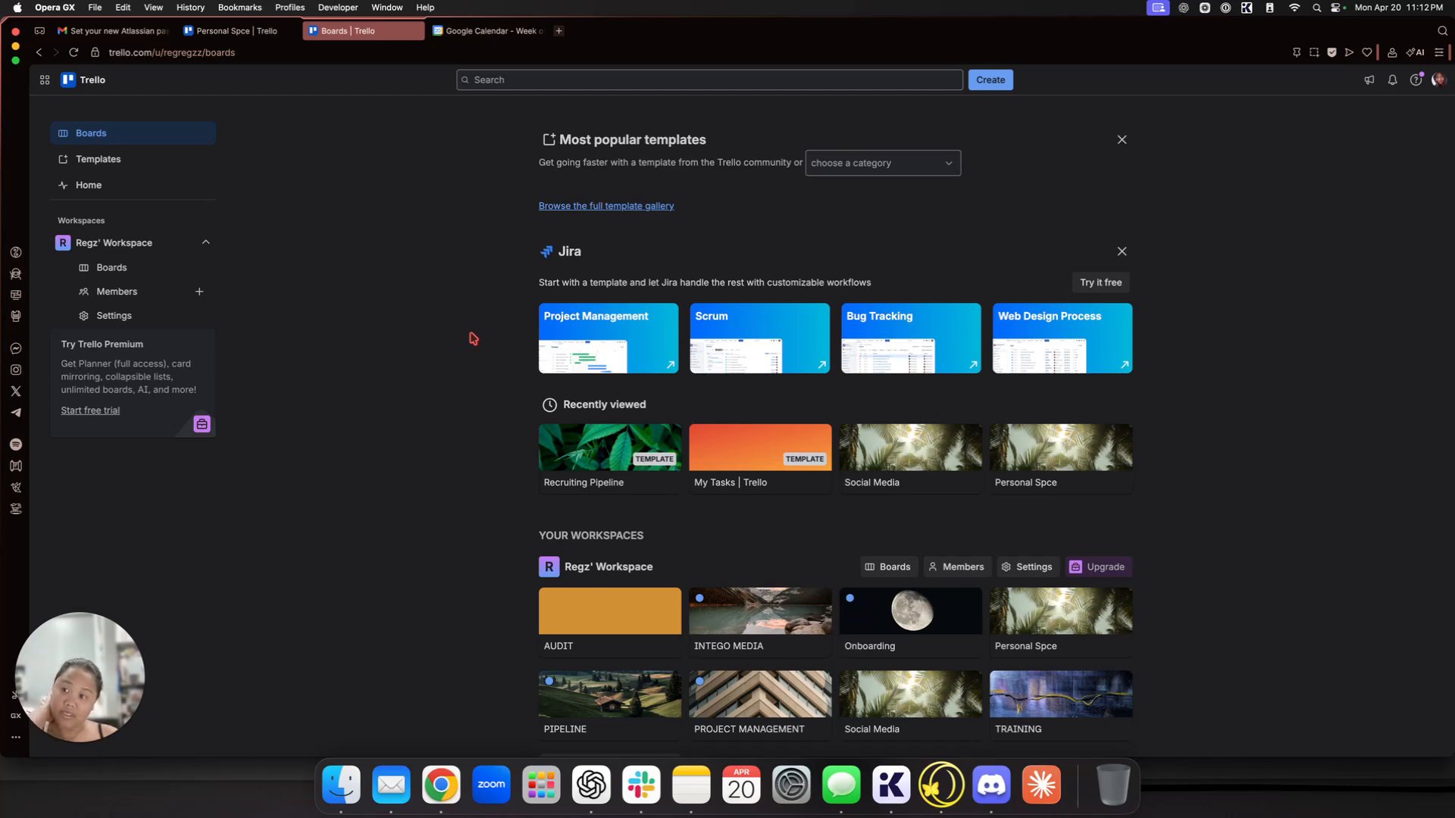
Step: Open the INTEGO MEDIA board from the workspace, go back, and open Social Media
{"action": "left_click", "coordinate": [153, 279]}
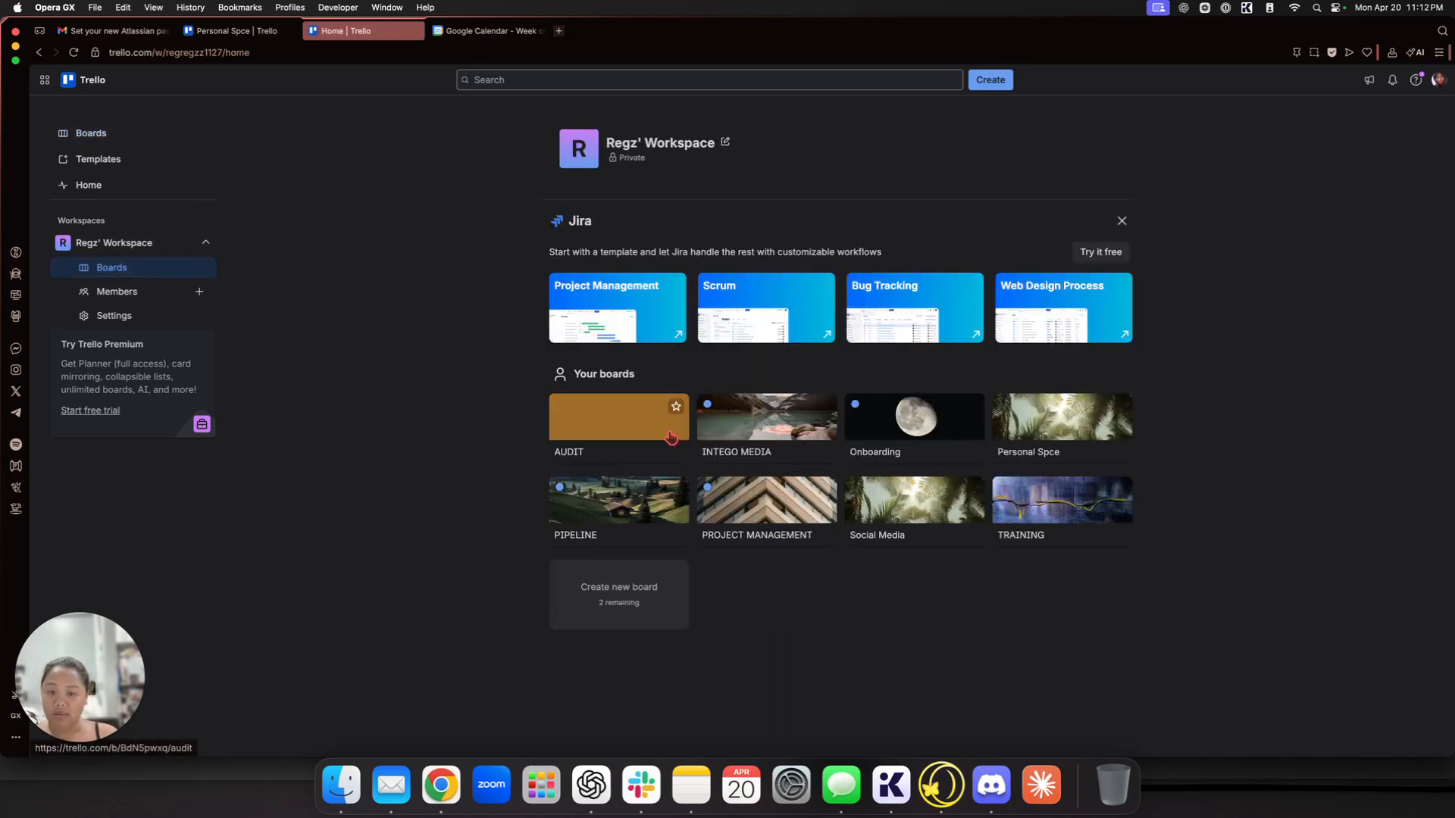
{"action": "left_click", "coordinate": [738, 436]}
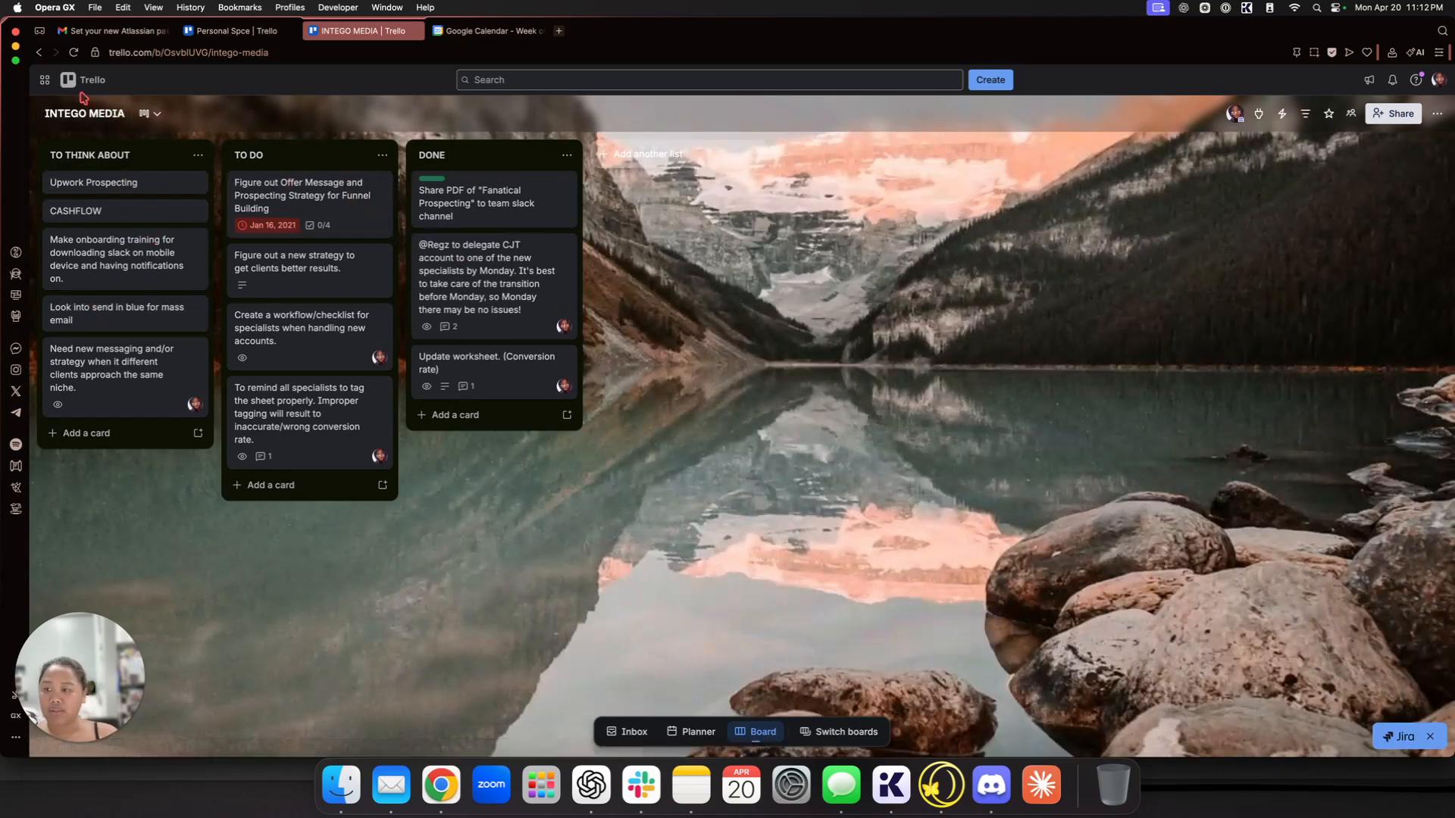
{"action": "left_click", "coordinate": [39, 52]}
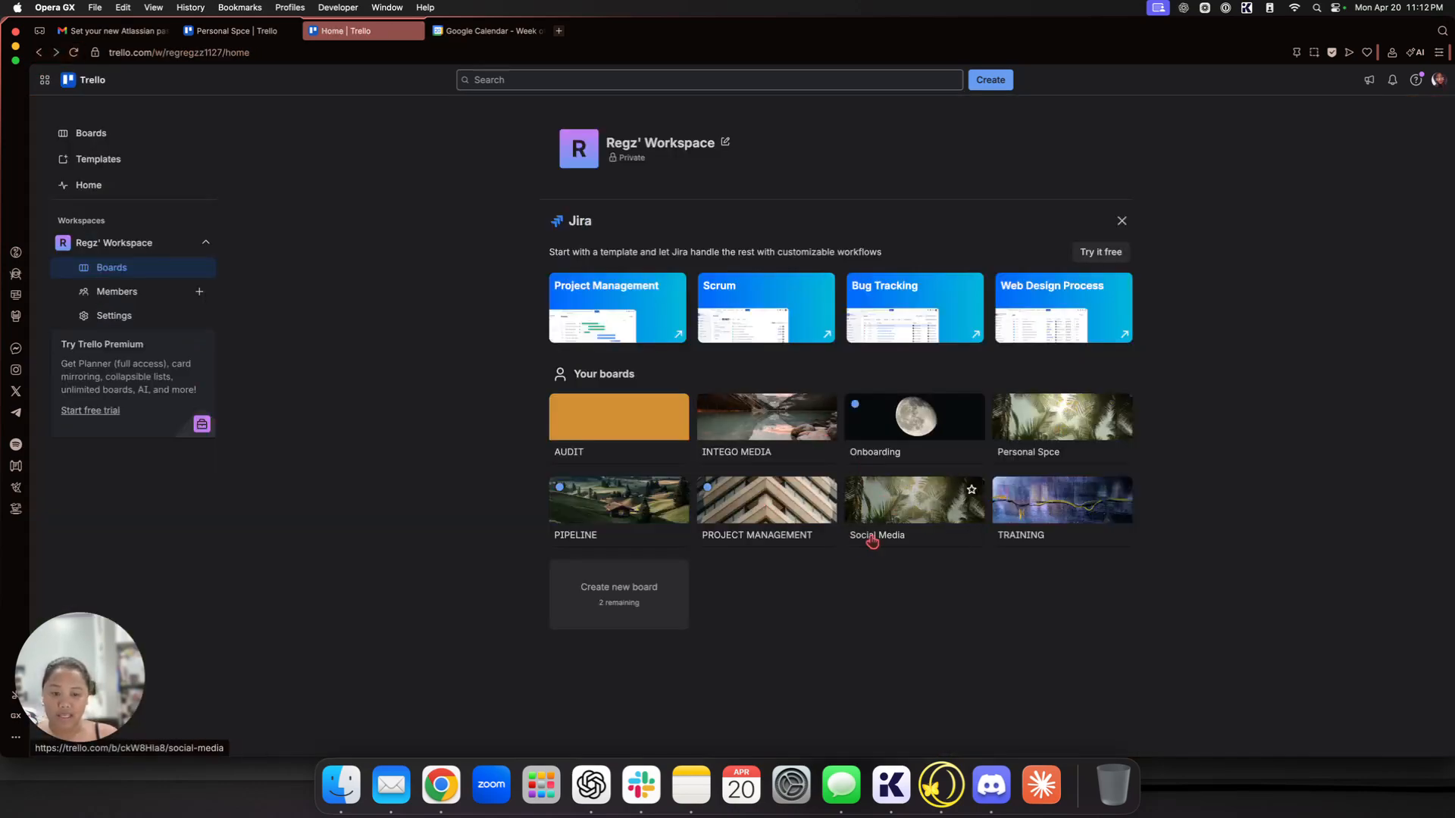
{"action": "left_click", "coordinate": [902, 520]}
{"action": "left_click", "coordinate": [303, 185]}
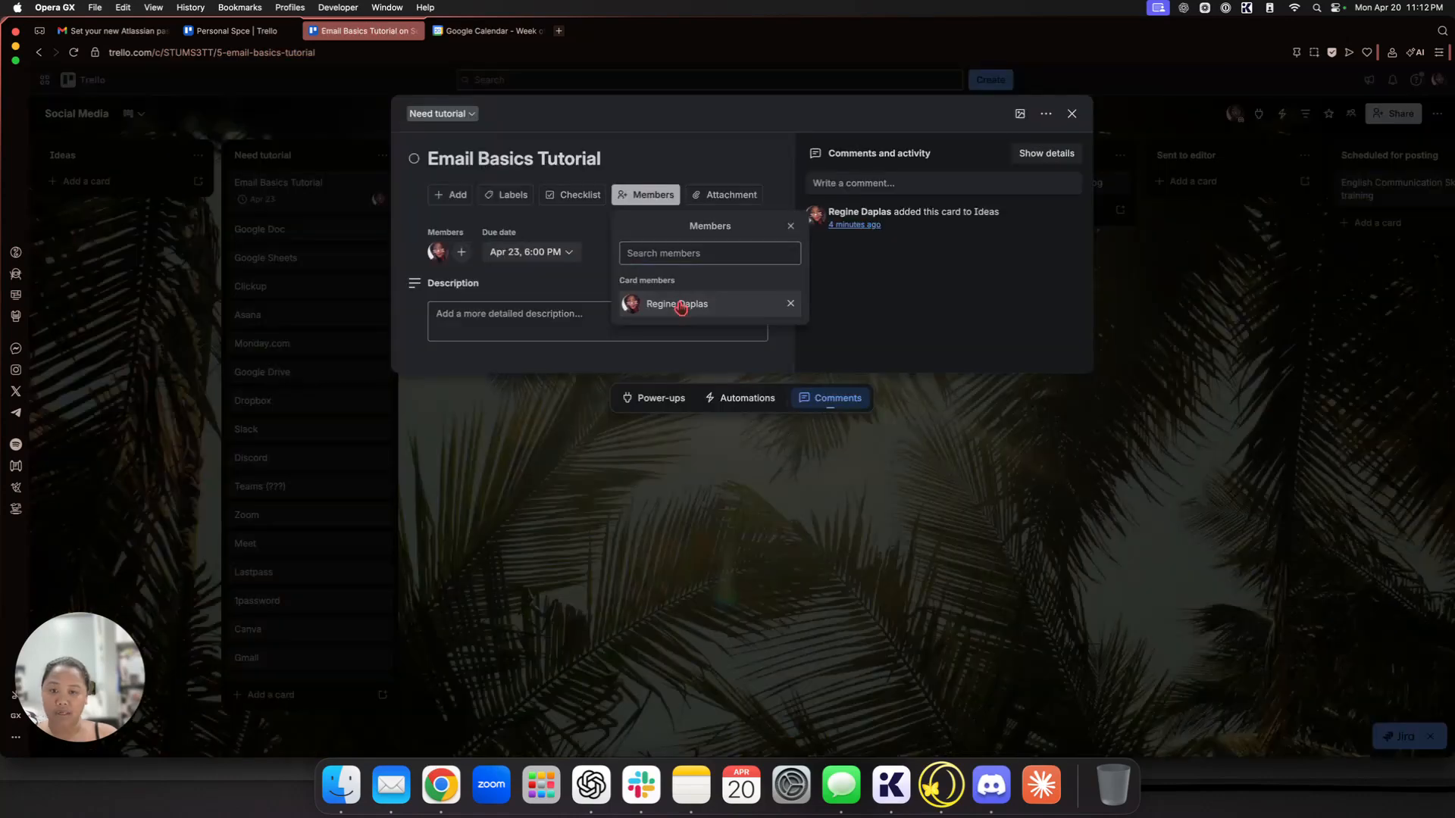
{"action": "left_click", "coordinate": [1071, 115]}
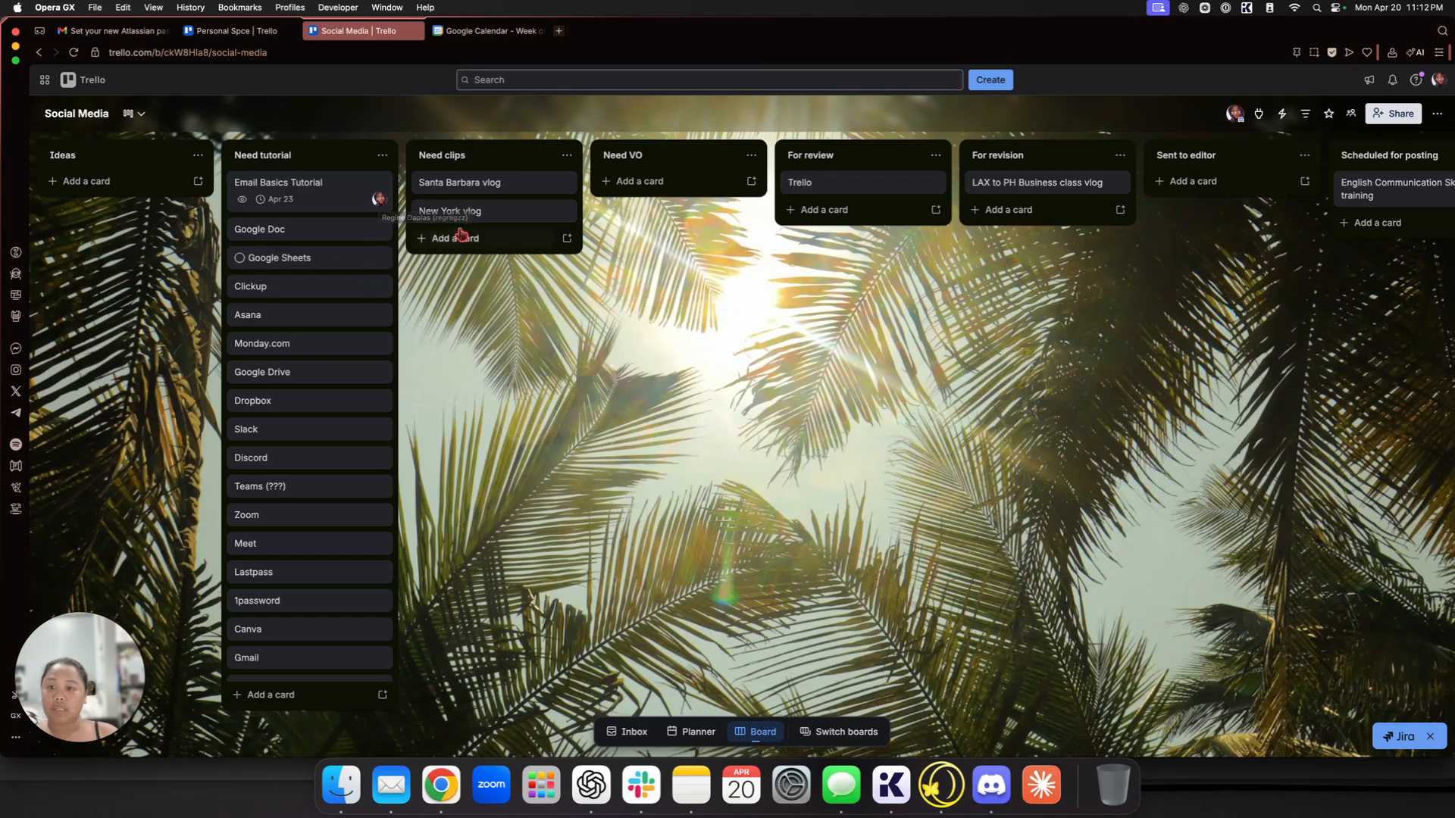
{"action": "left_click", "coordinate": [305, 231]}
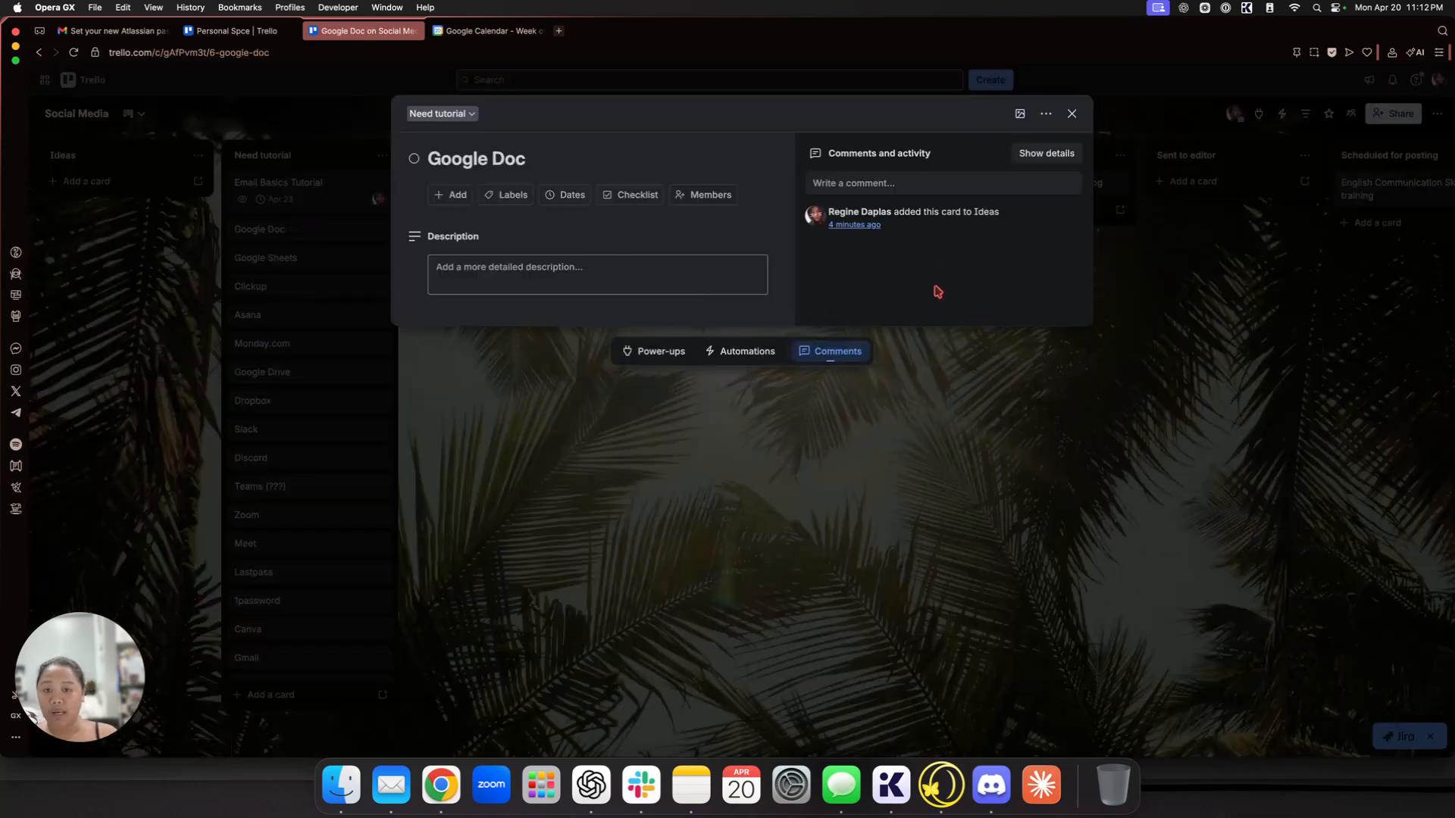
{"action": "left_click", "coordinate": [720, 195]}
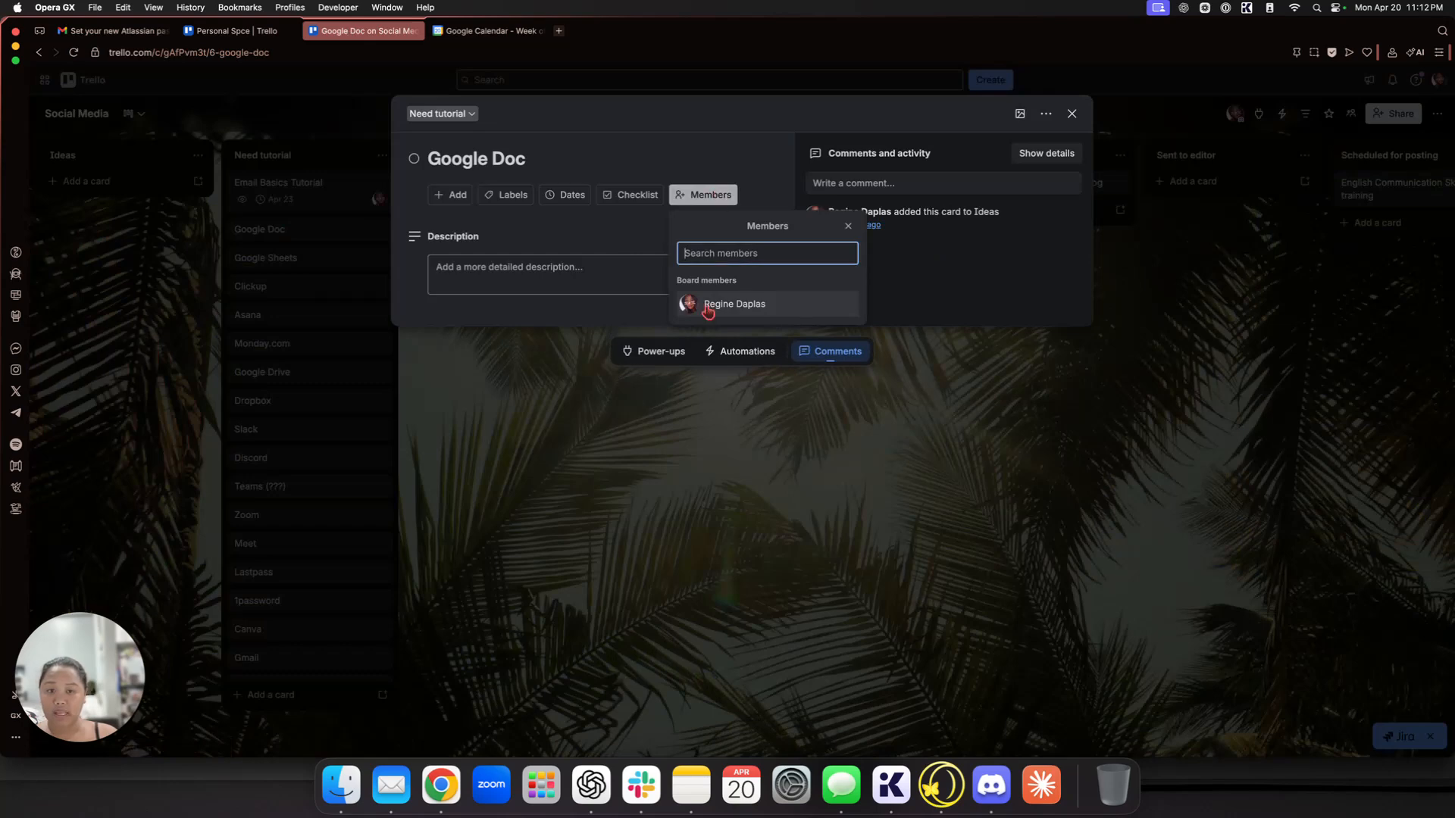
{"action": "left_click", "coordinate": [767, 365]}
{"action": "left_click", "coordinate": [1071, 115]}
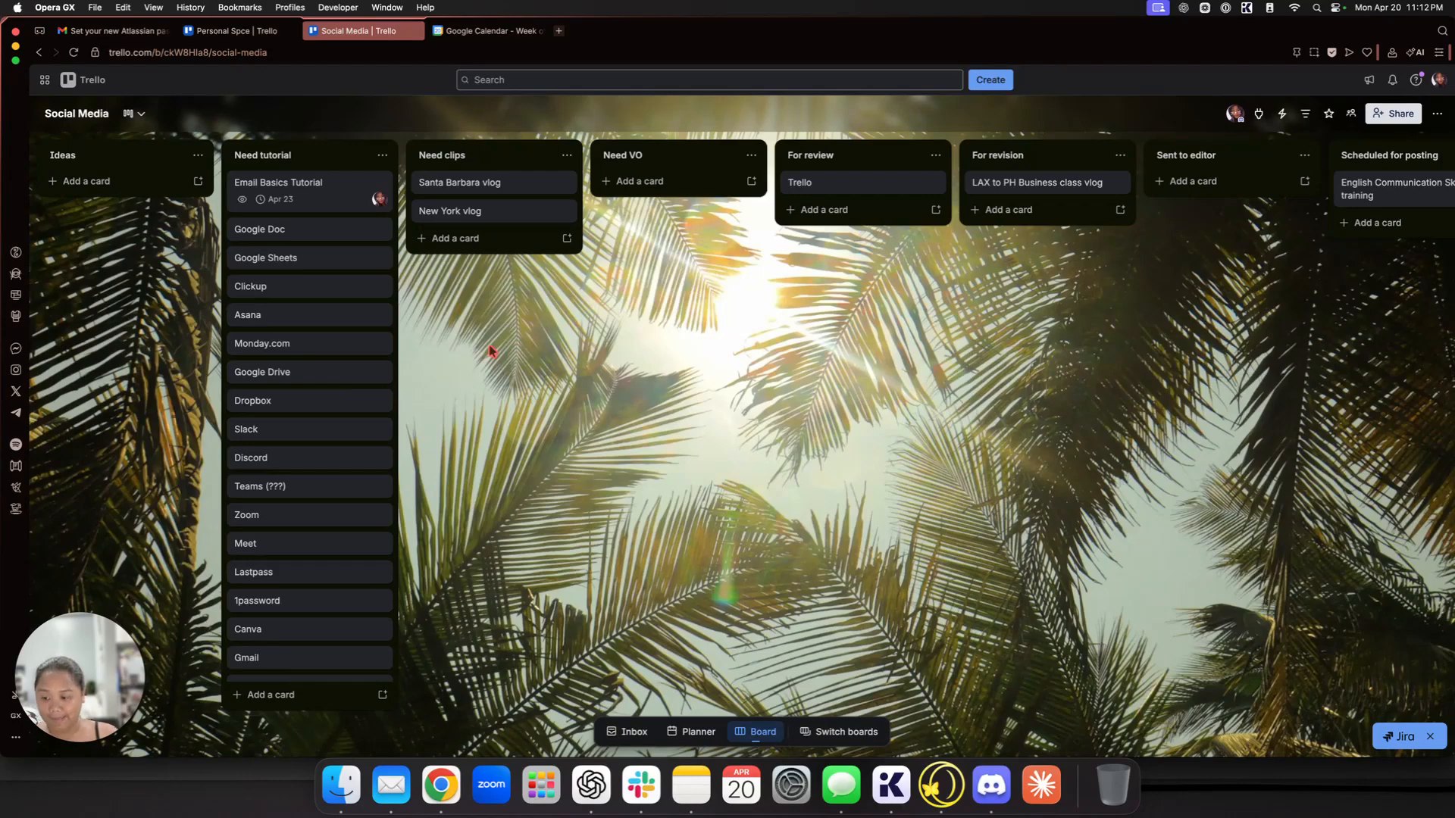
{"action": "left_click", "coordinate": [1039, 183]}
{"action": "left_click", "coordinate": [703, 195]}
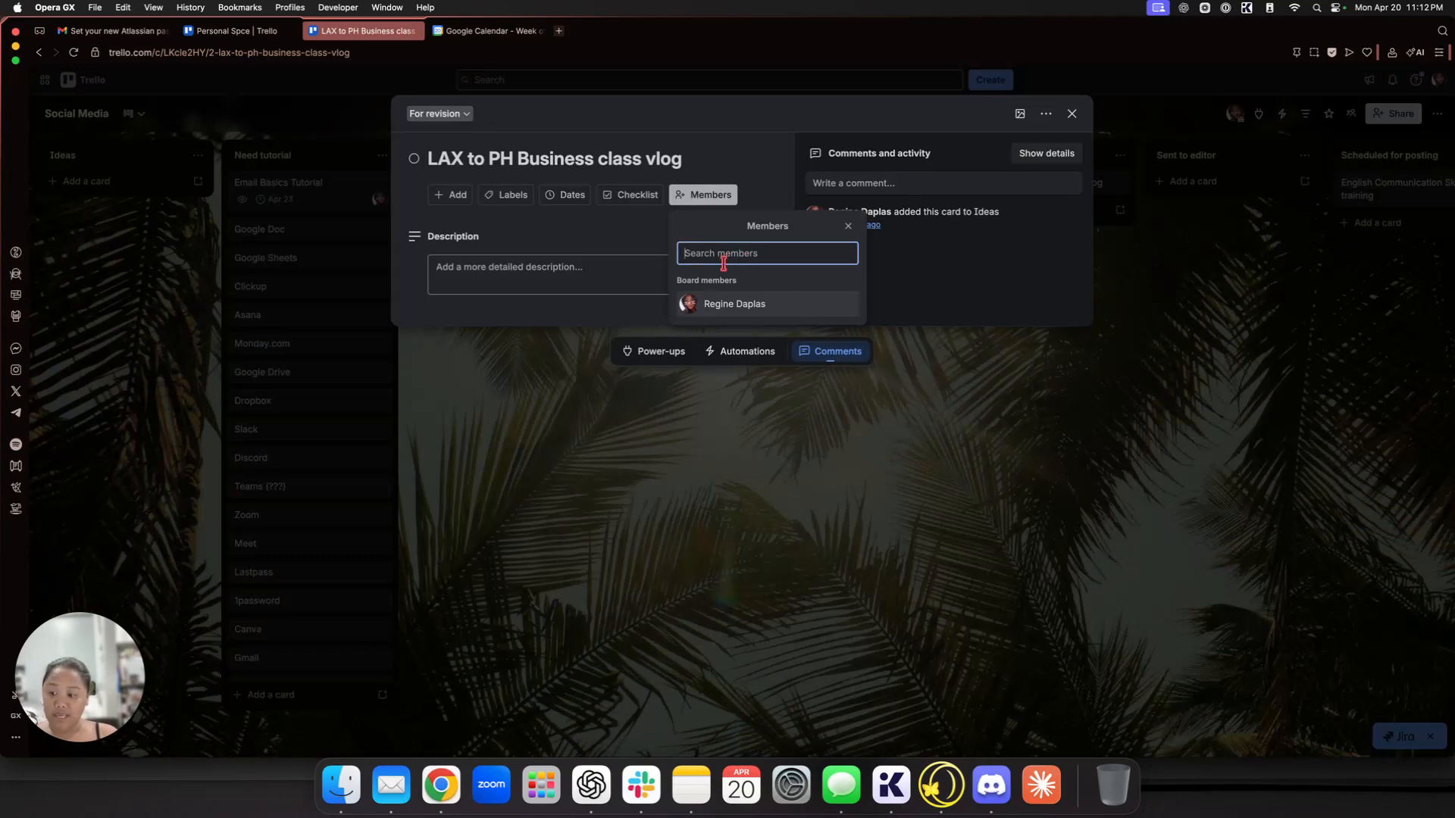
{"action": "left_click", "coordinate": [849, 227]}
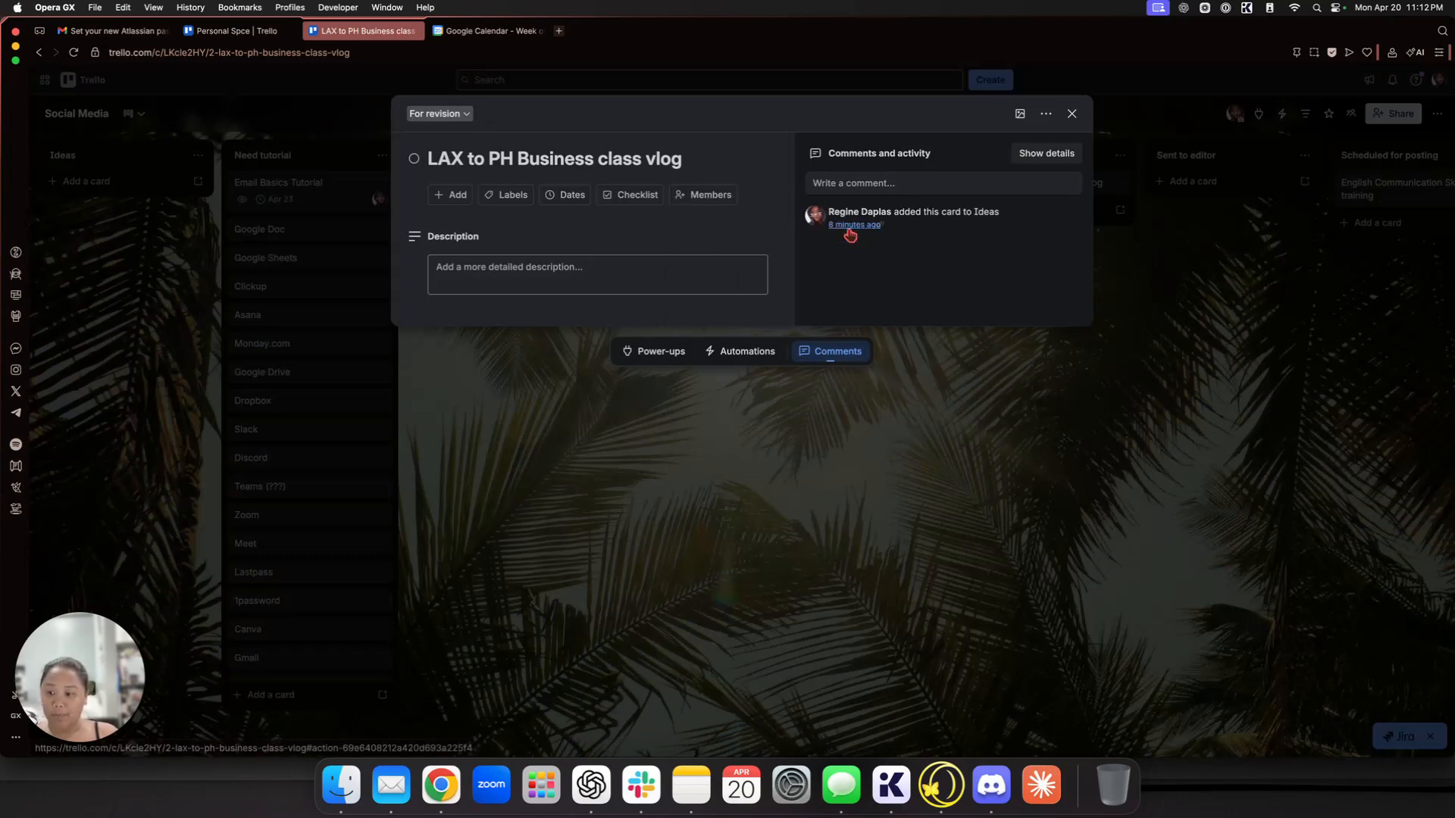
{"action": "left_click", "coordinate": [786, 393]}
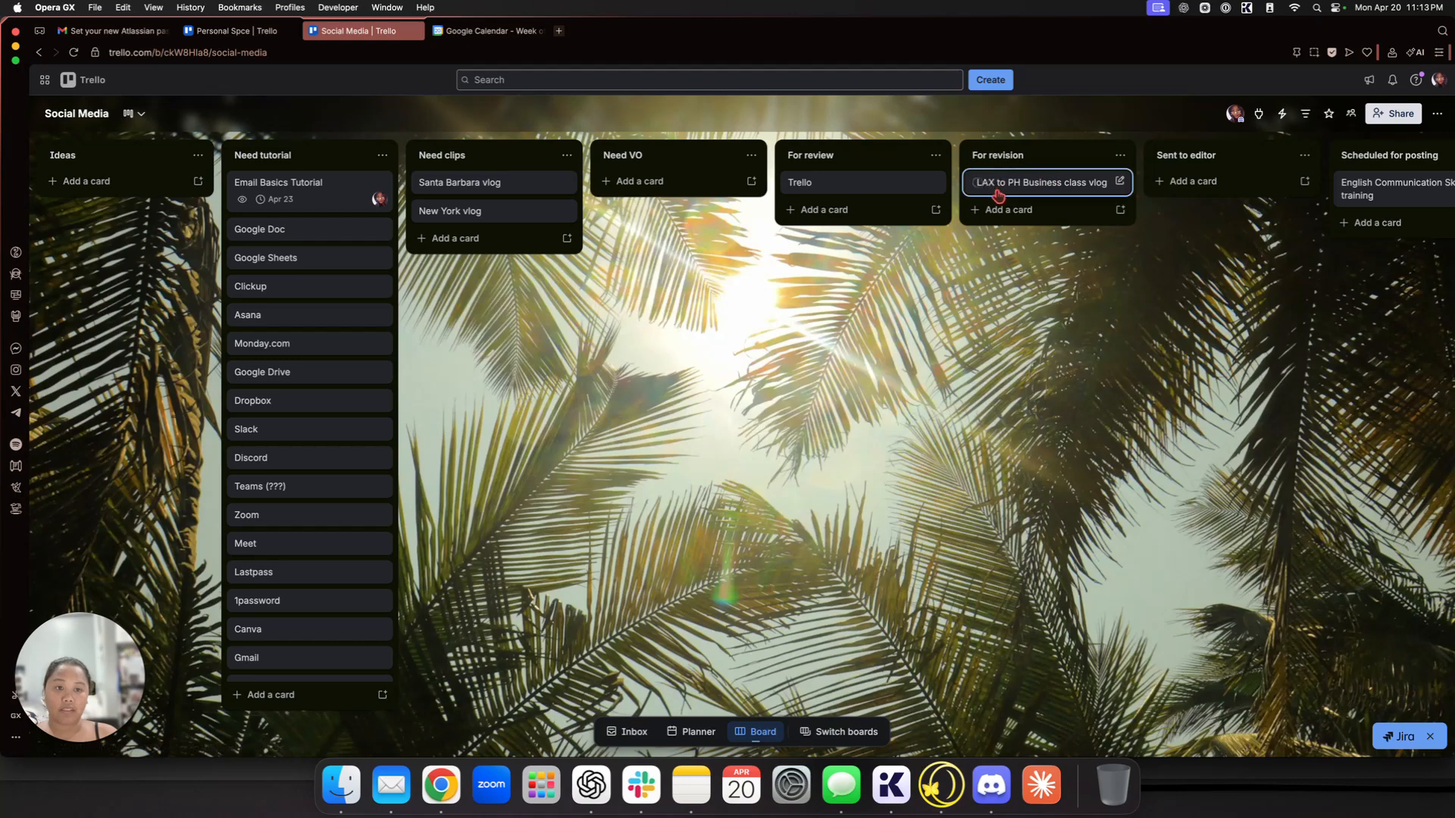
{"action": "left_click_drag", "start_coordinate": [1053, 186], "coordinate": [872, 204]}
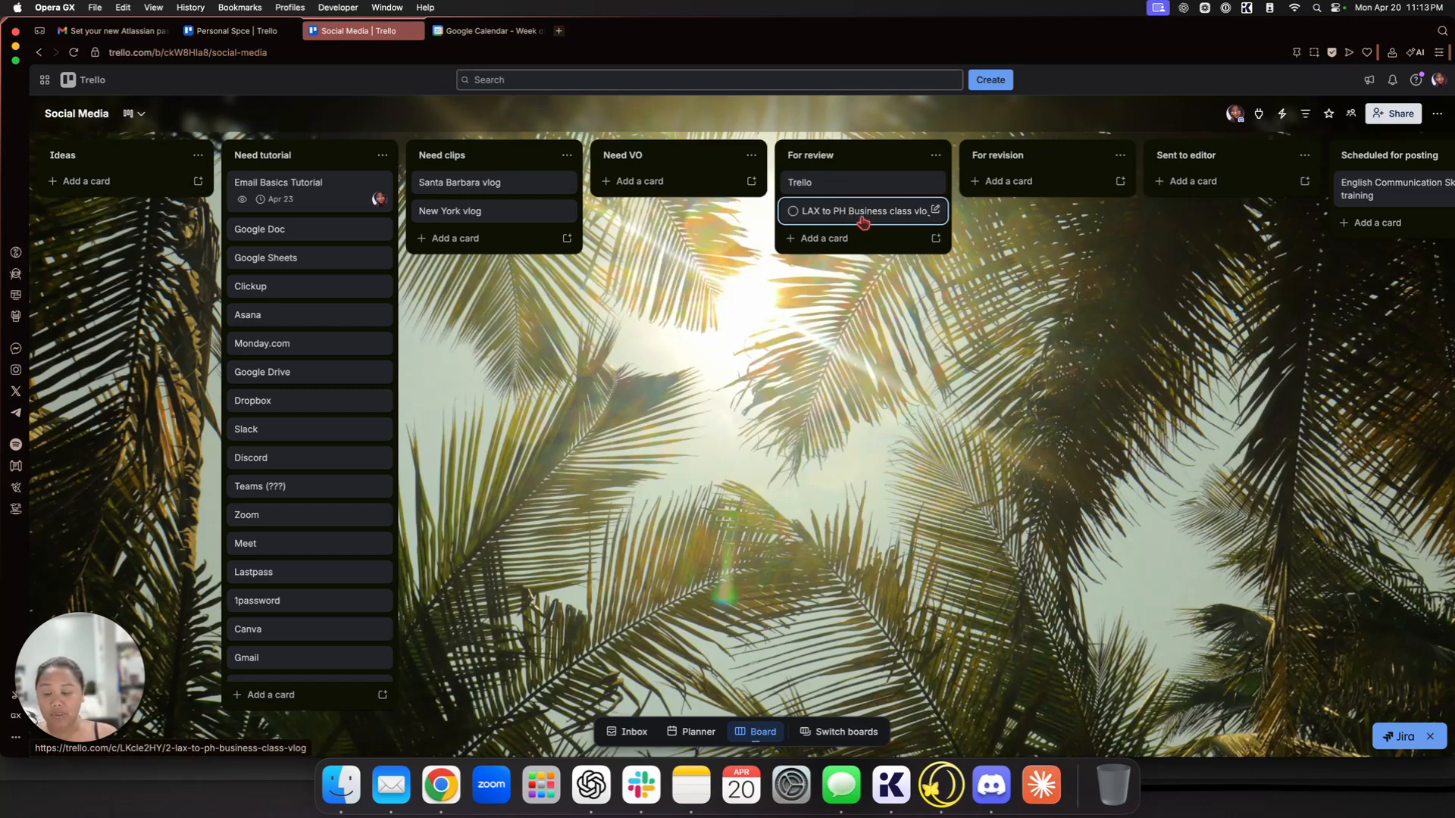
{"action": "left_click_drag", "start_coordinate": [863, 221], "coordinate": [1047, 184]}
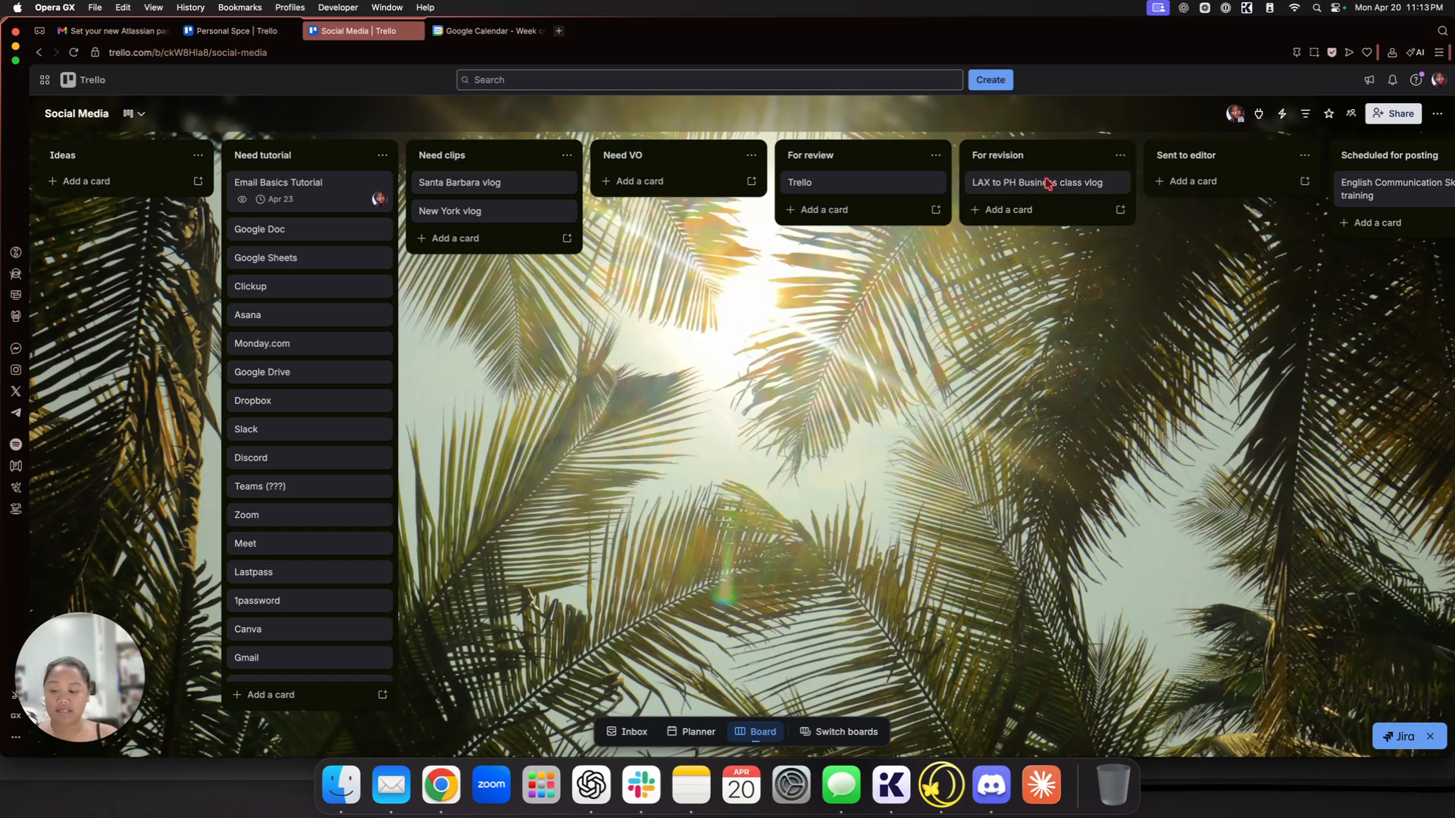
{"action": "scroll", "coordinate": [991, 246], "scroll_direction": "right", "scroll_amount": 3}
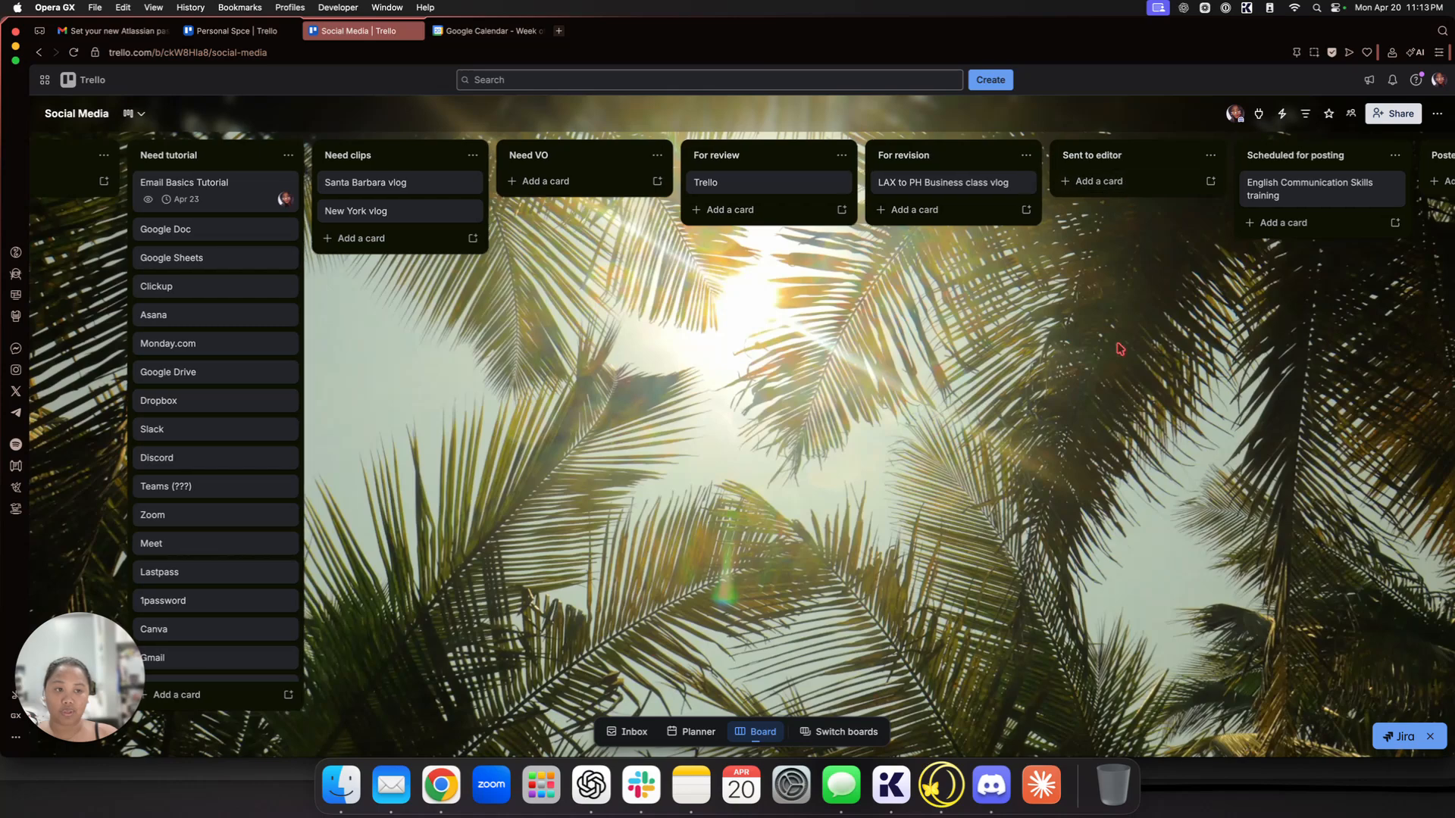
{"action": "scroll", "coordinate": [1119, 348], "scroll_direction": "right", "scroll_amount": 5}
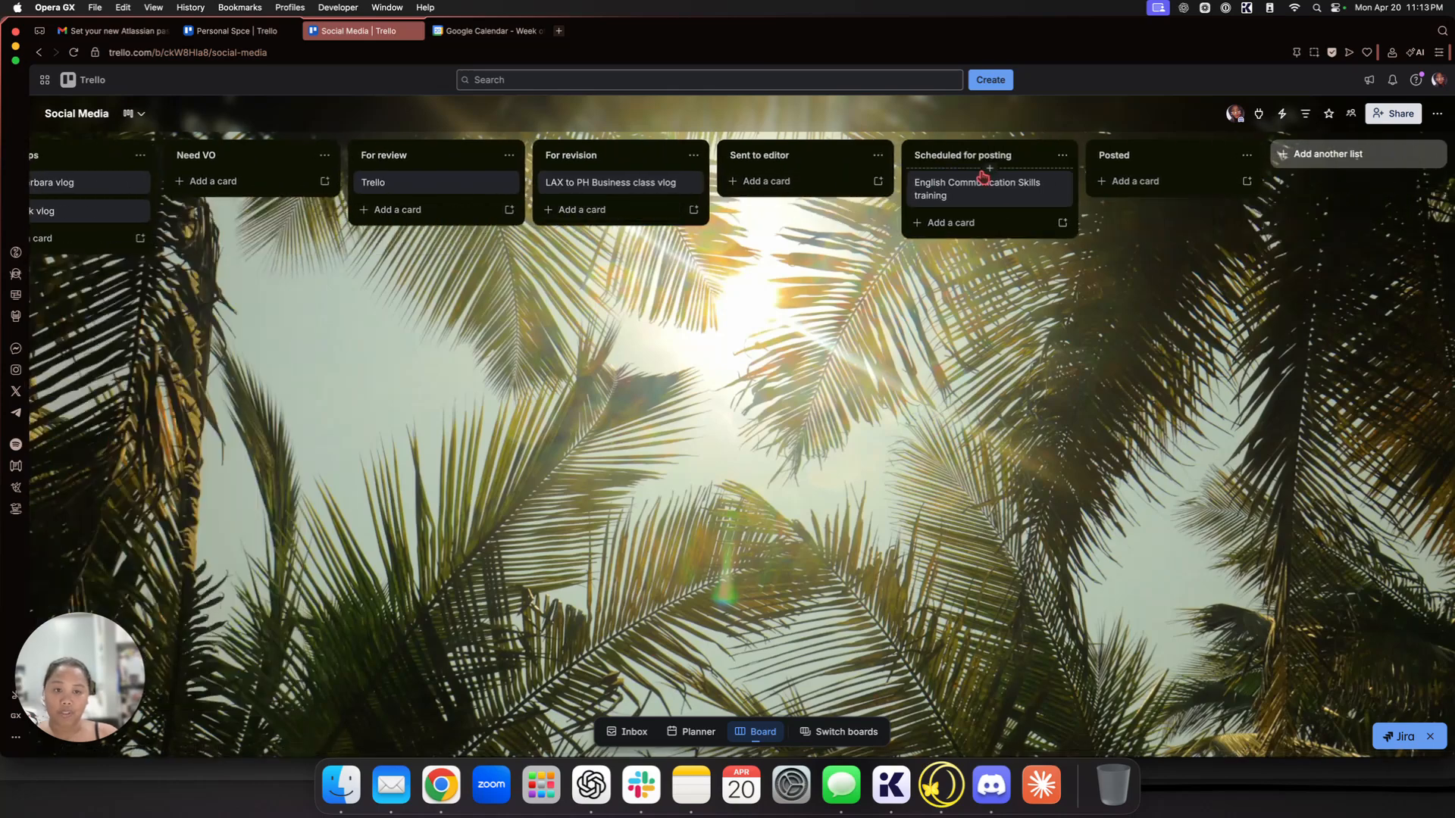
{"action": "left_click_drag", "start_coordinate": [607, 182], "coordinate": [608, 219]}
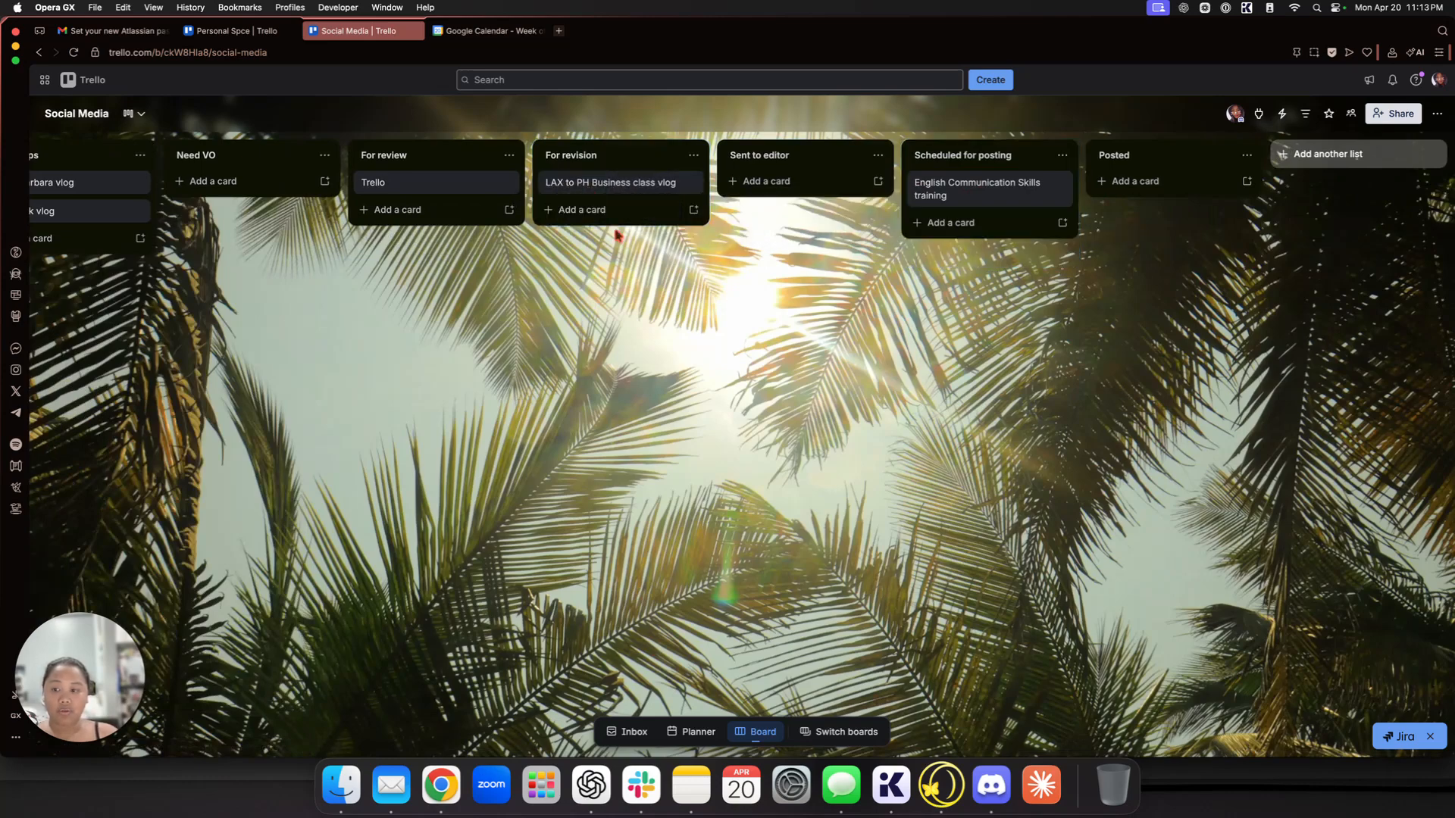
{"action": "scroll", "coordinate": [618, 286], "scroll_direction": "left", "scroll_amount": 5}
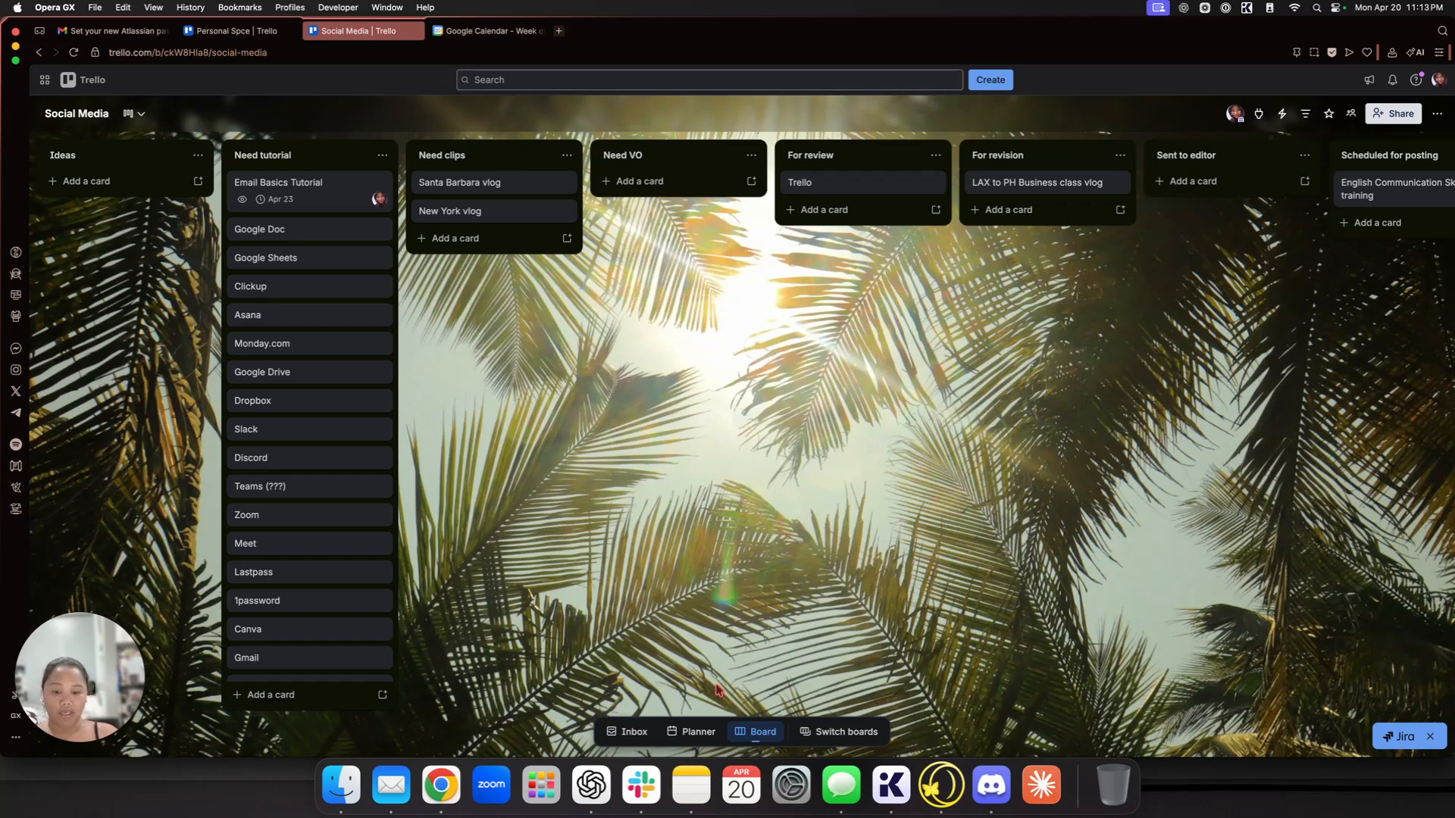
Step: Open the Planner's April 20–26 week calendar and toggle the Social Media board alongside it
{"action": "left_click", "coordinate": [692, 731]}
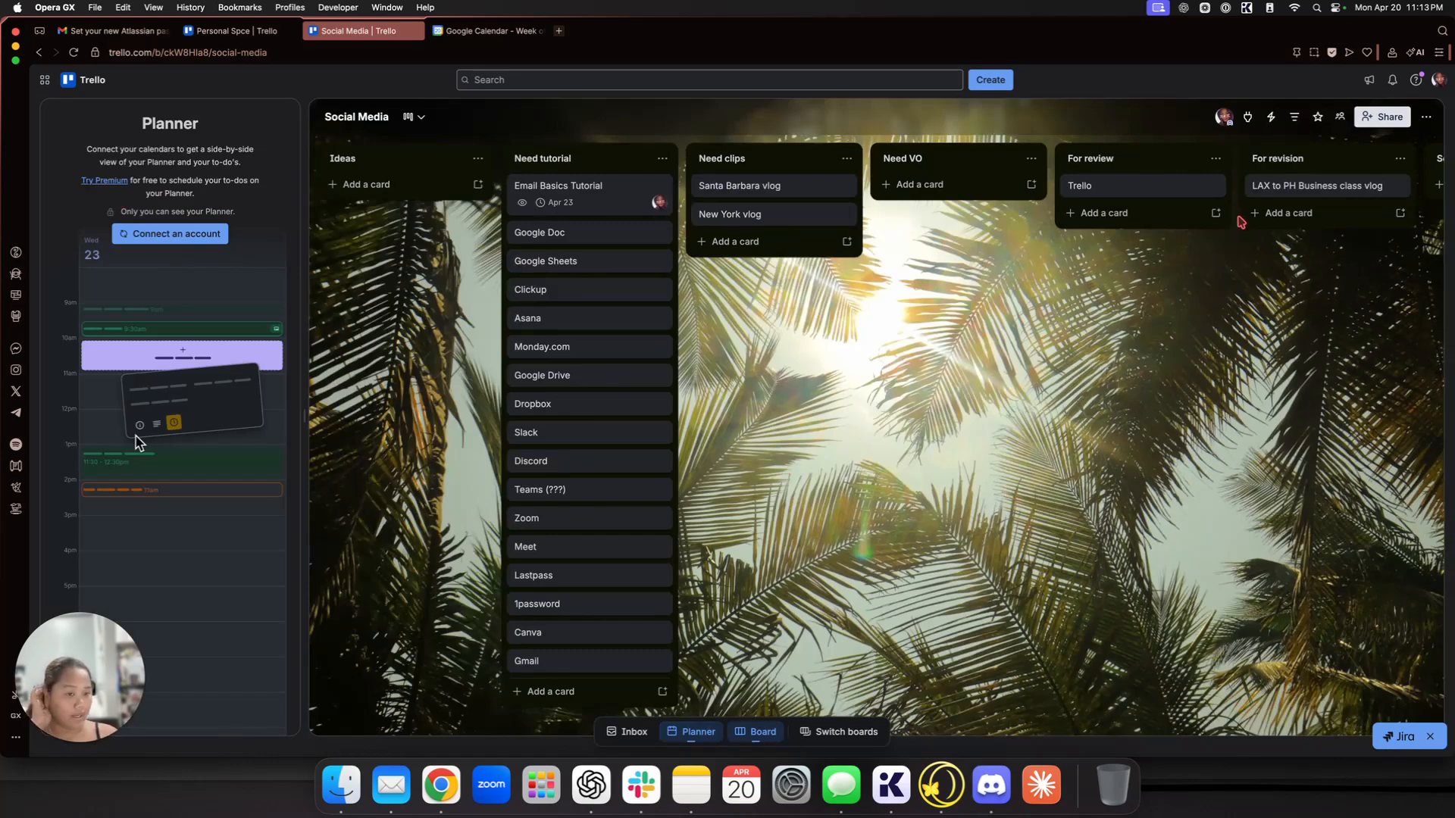
{"action": "left_click", "coordinate": [763, 733]}
{"action": "left_click", "coordinate": [766, 739]}
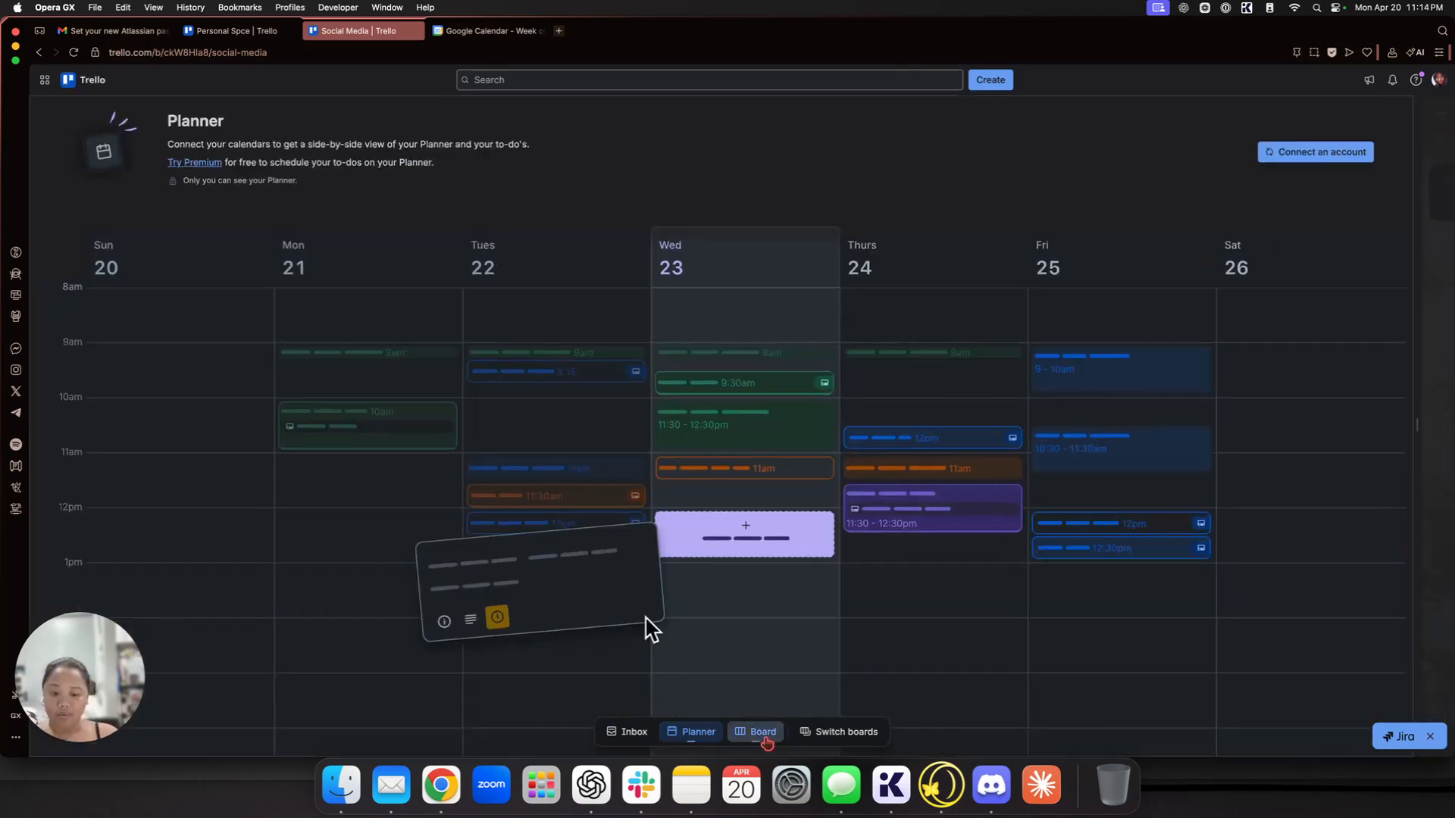